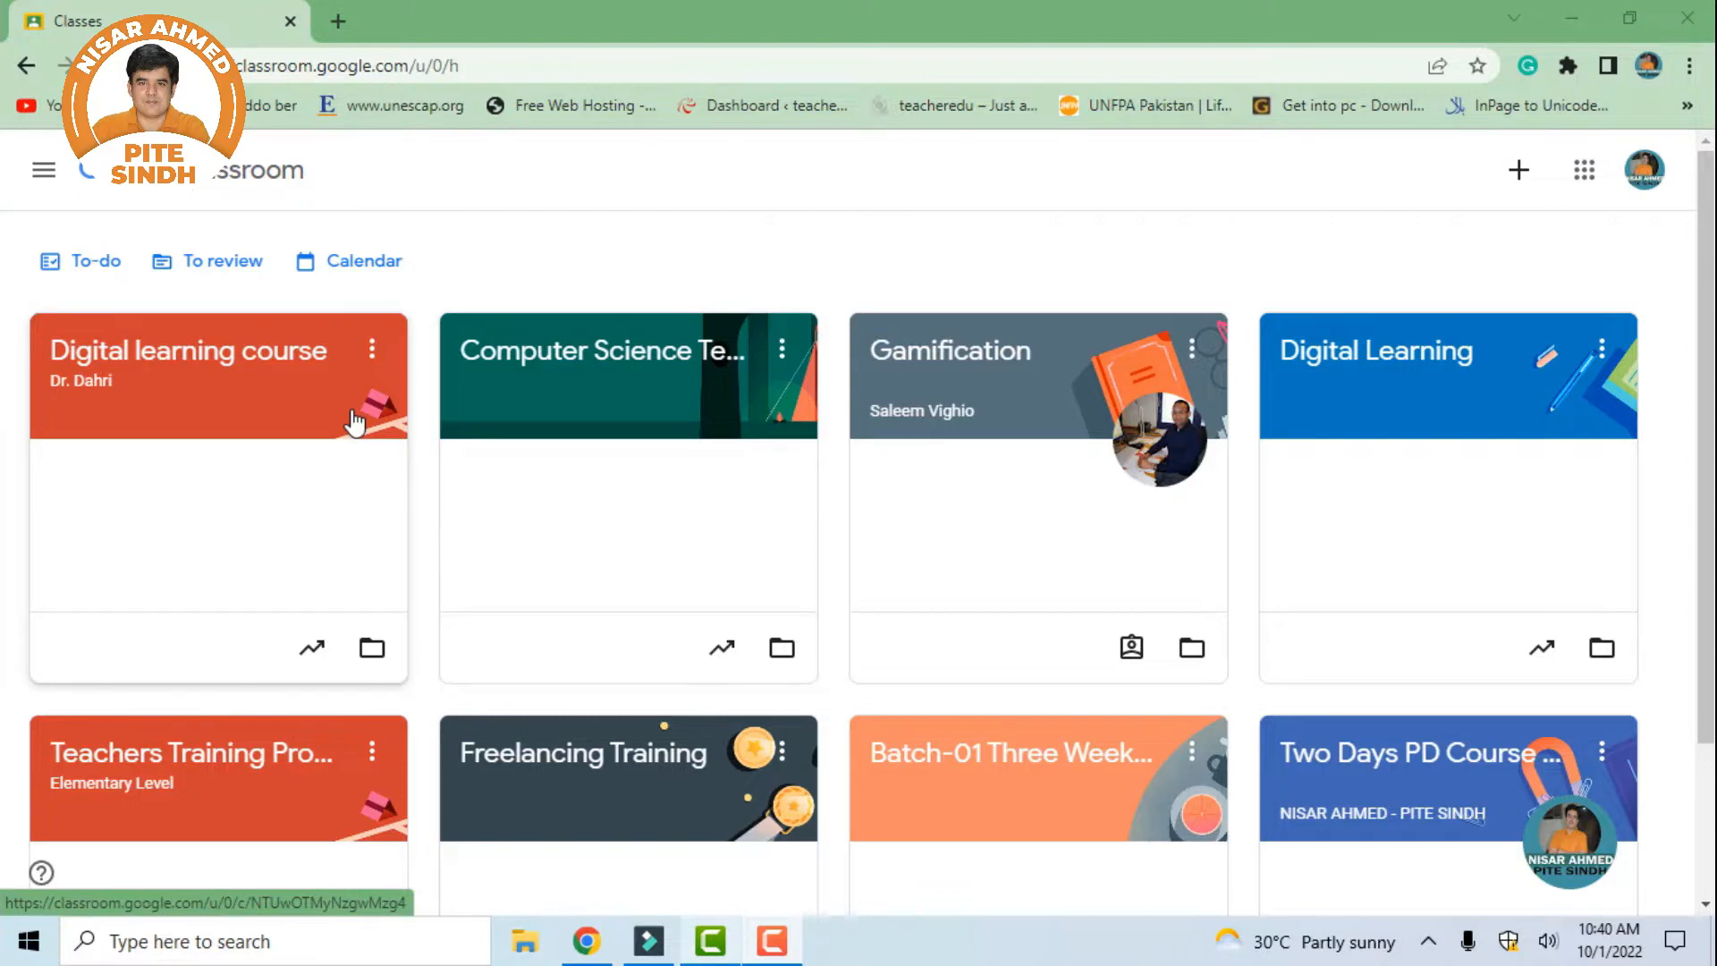
Open the classwork of the Digital learning course class and look over the content types that can be created
click(270, 369)
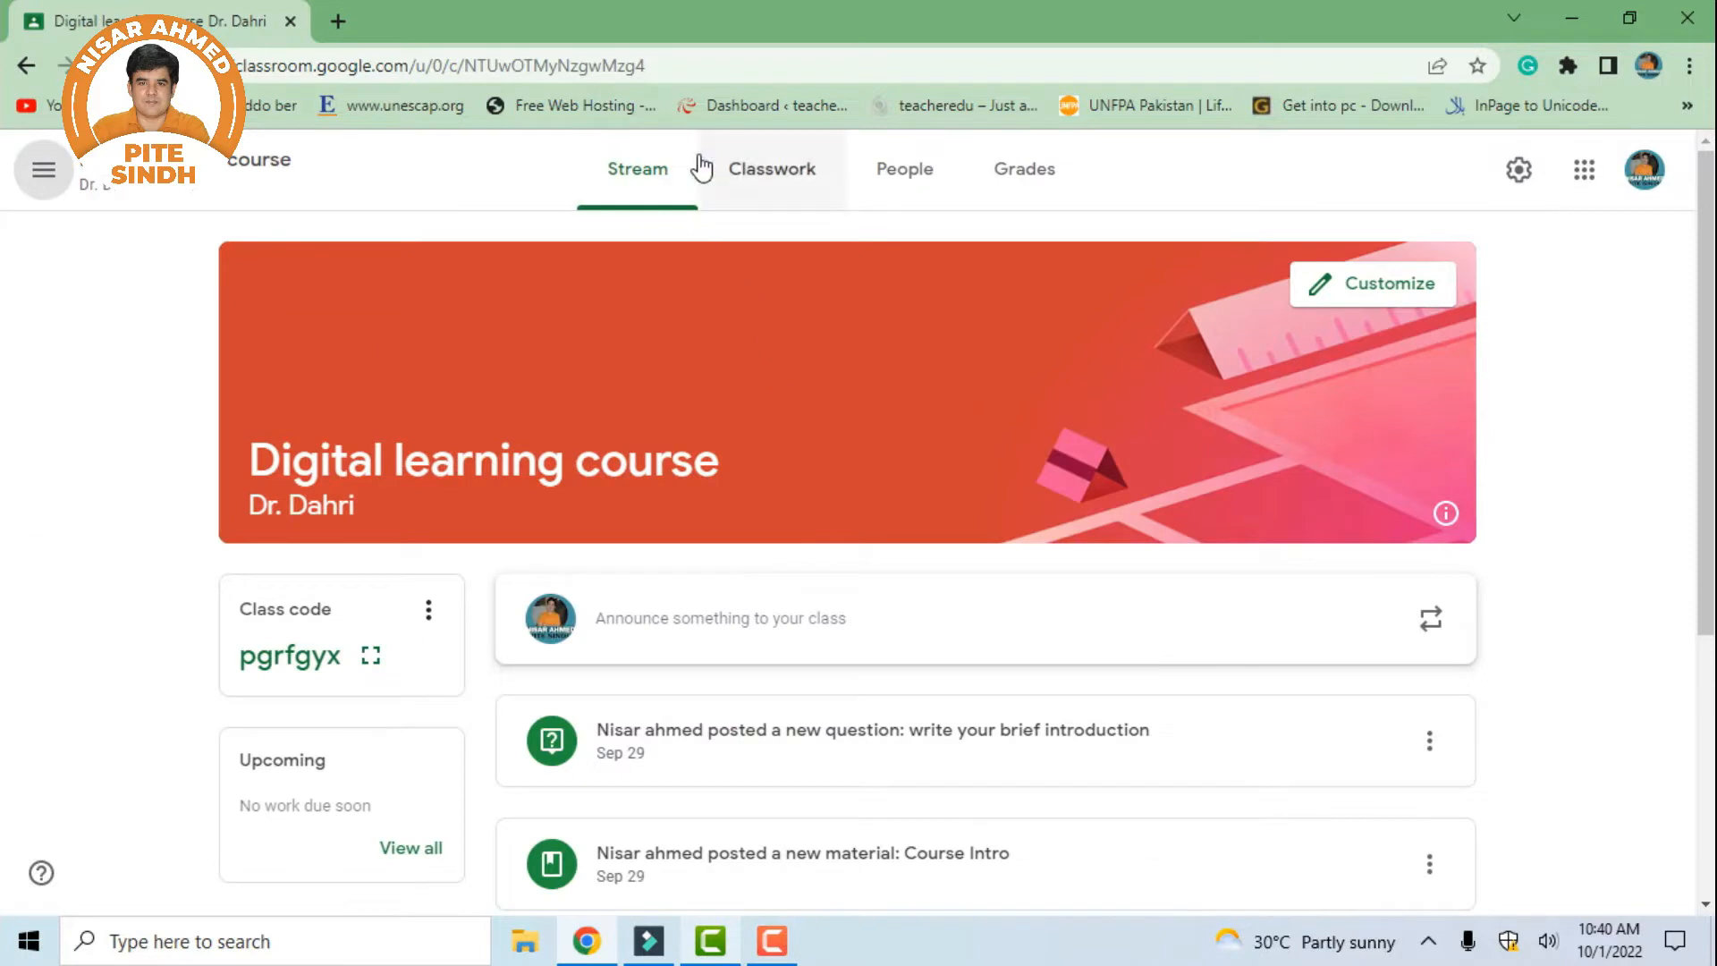
click(778, 183)
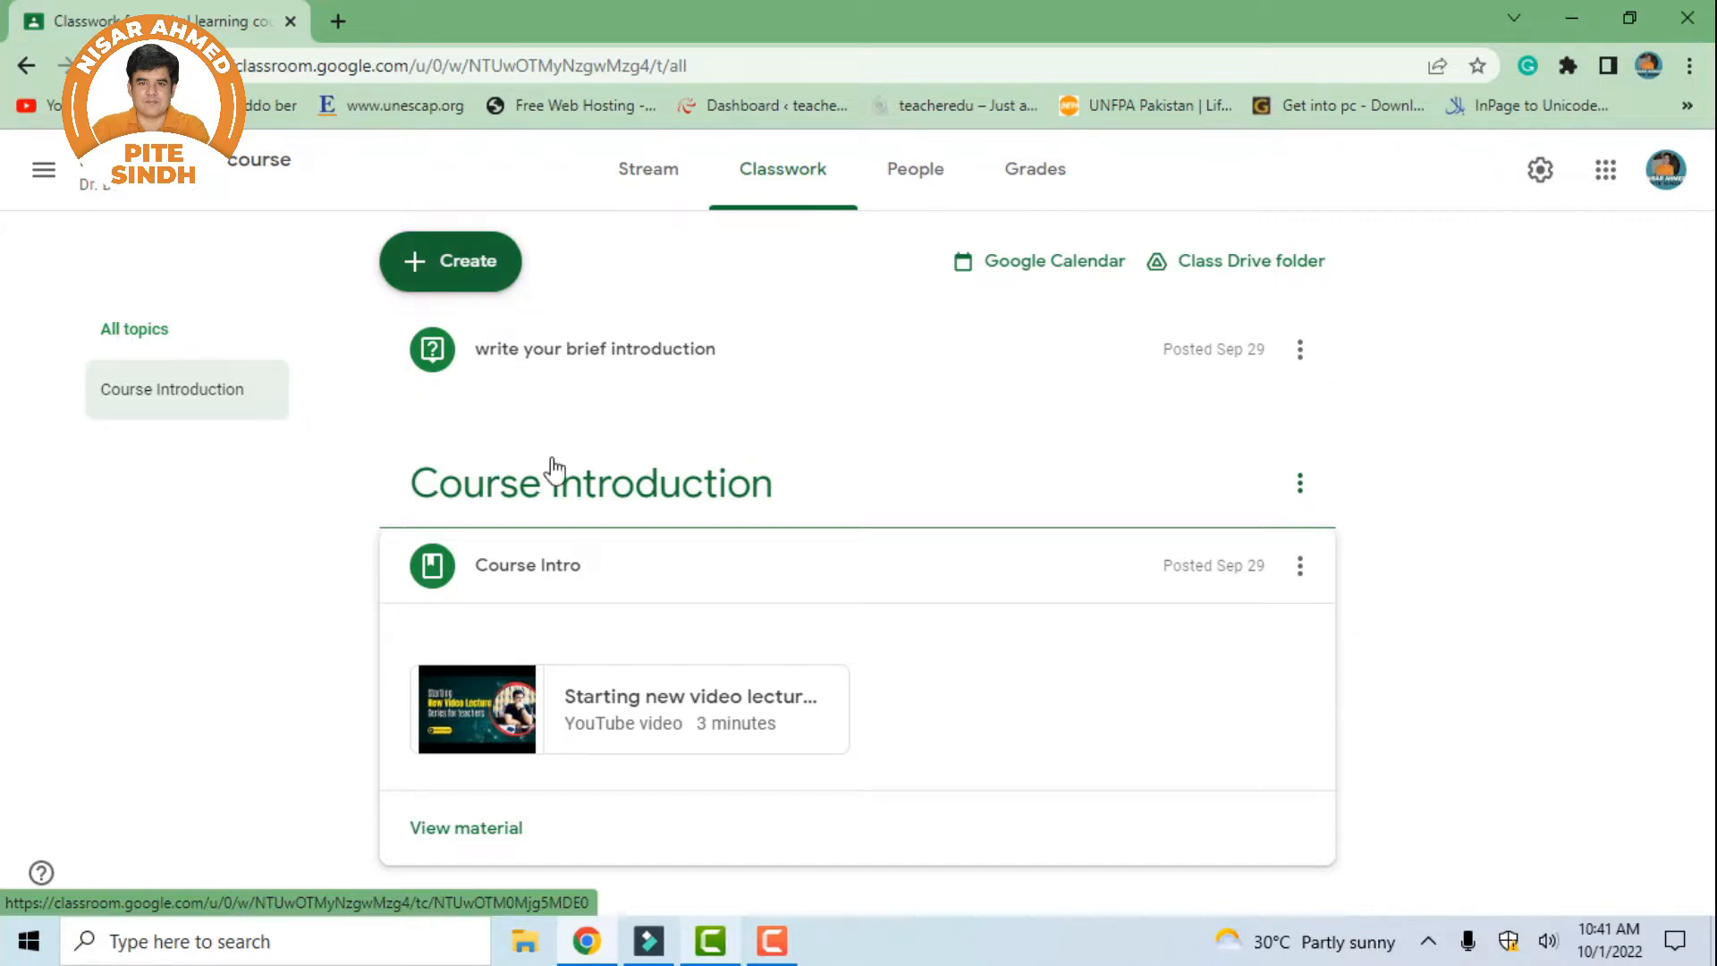
click(486, 276)
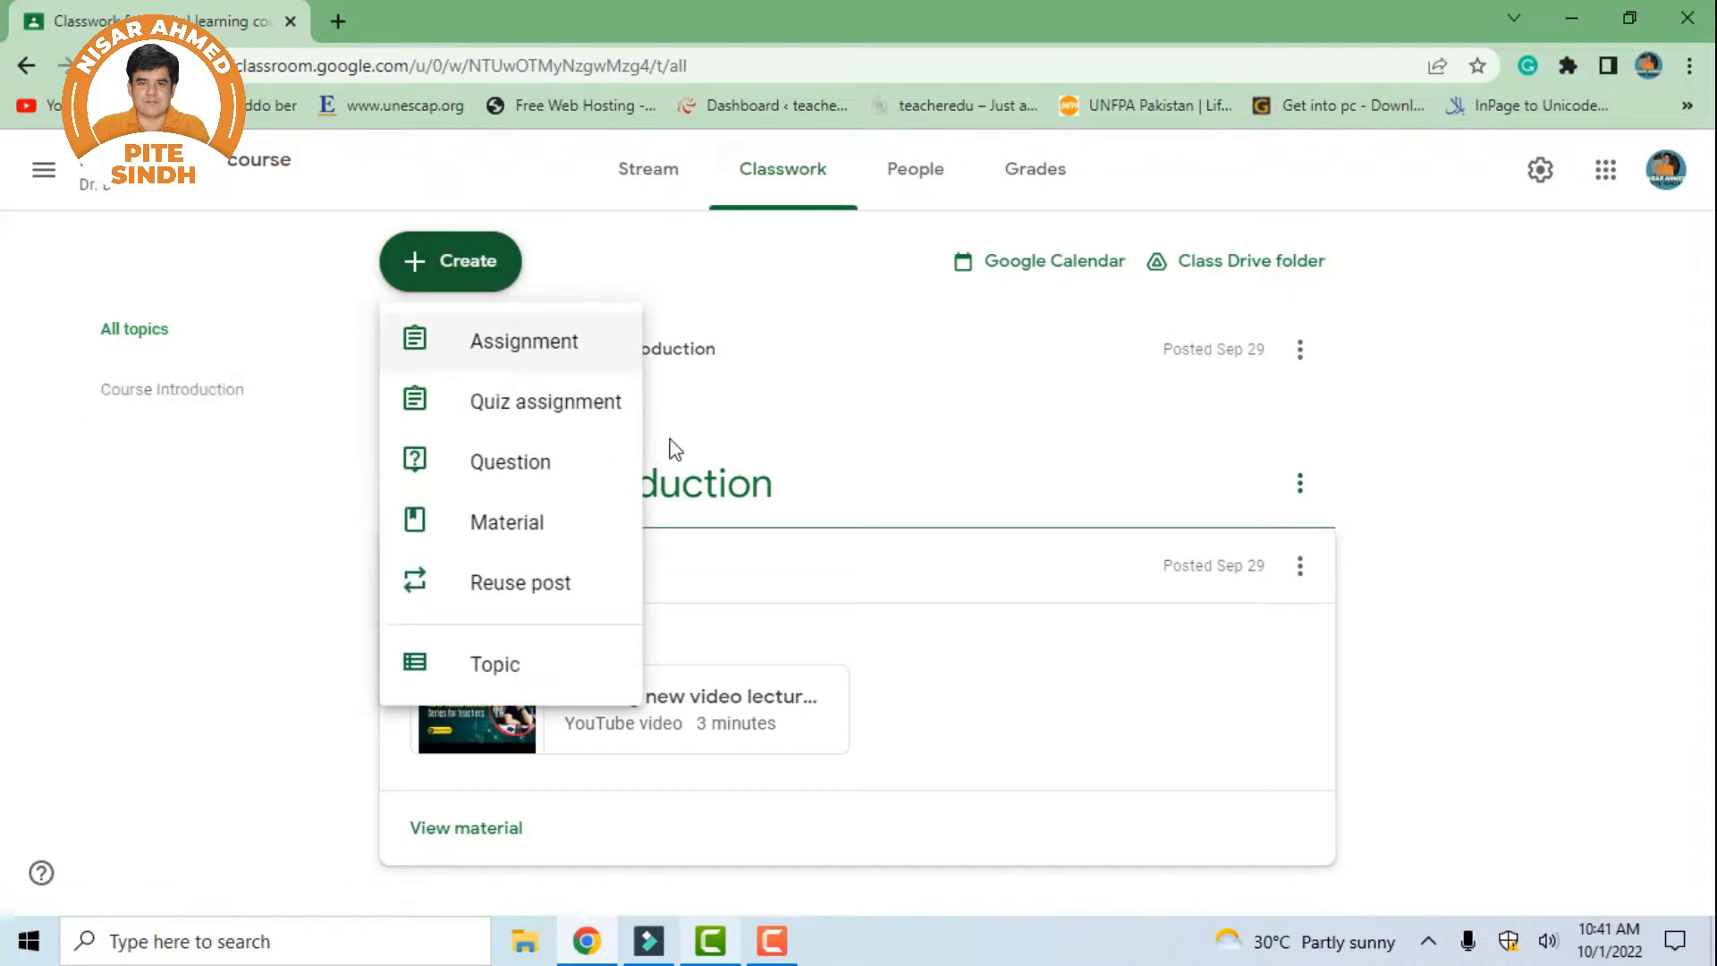
click(273, 604)
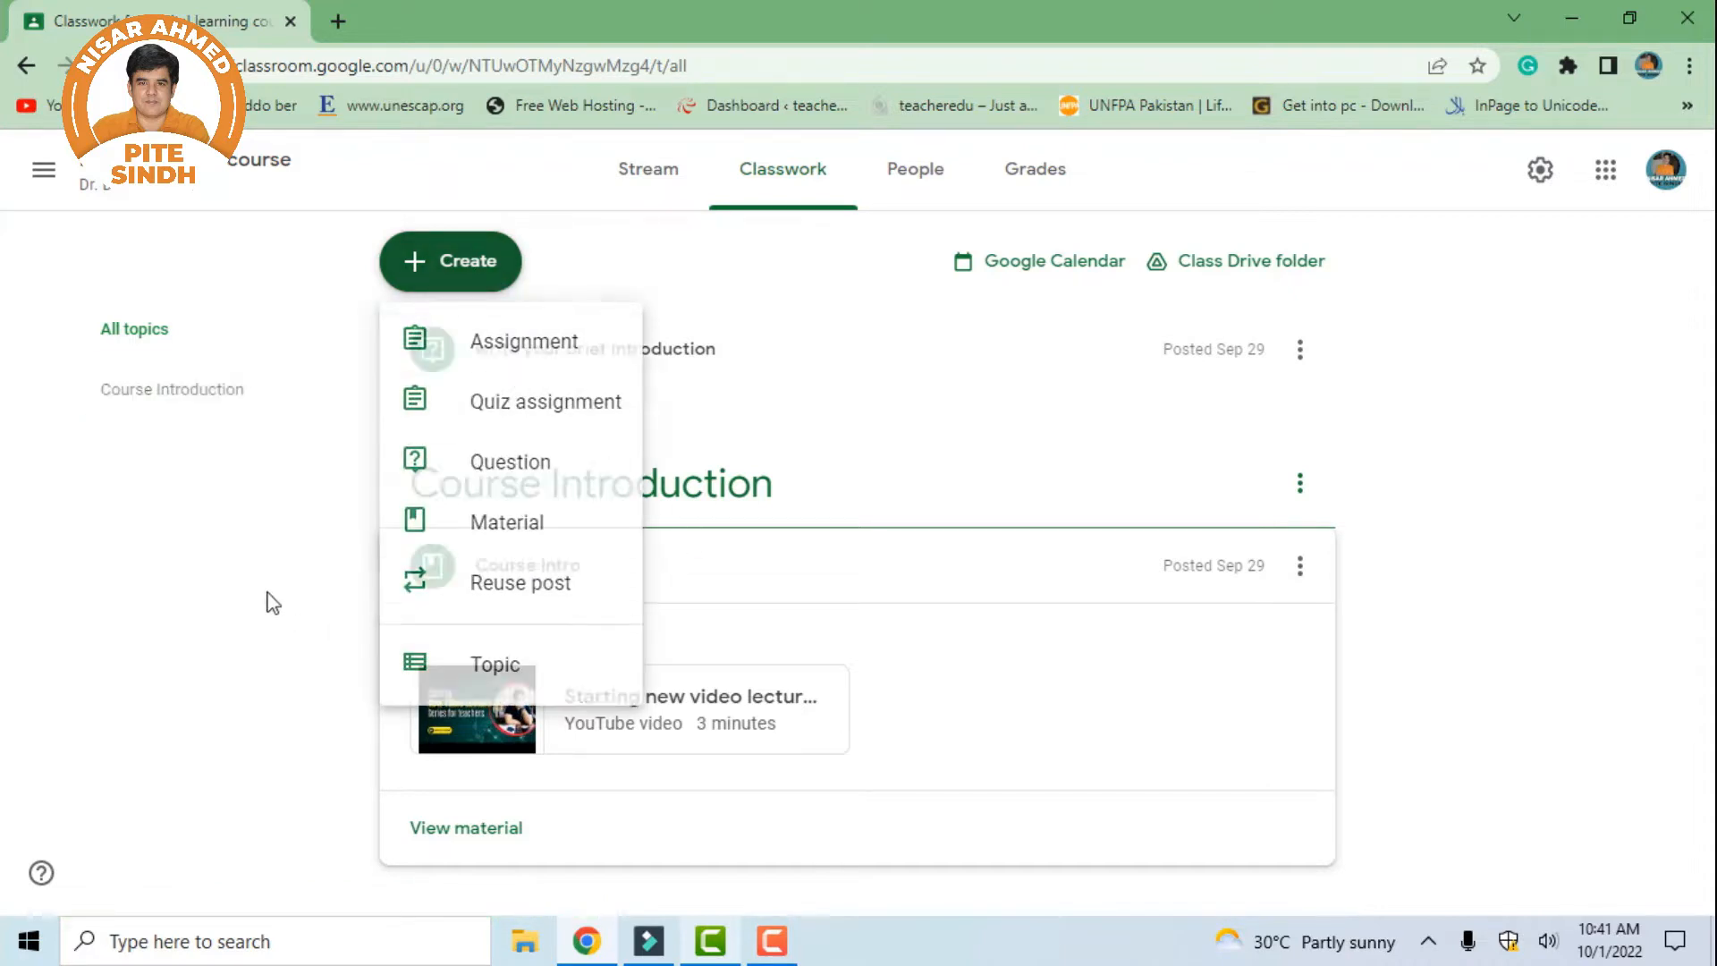
Add a classwork topic named "Chapter No 01" and move it below the Course Introduction topic
click(460, 260)
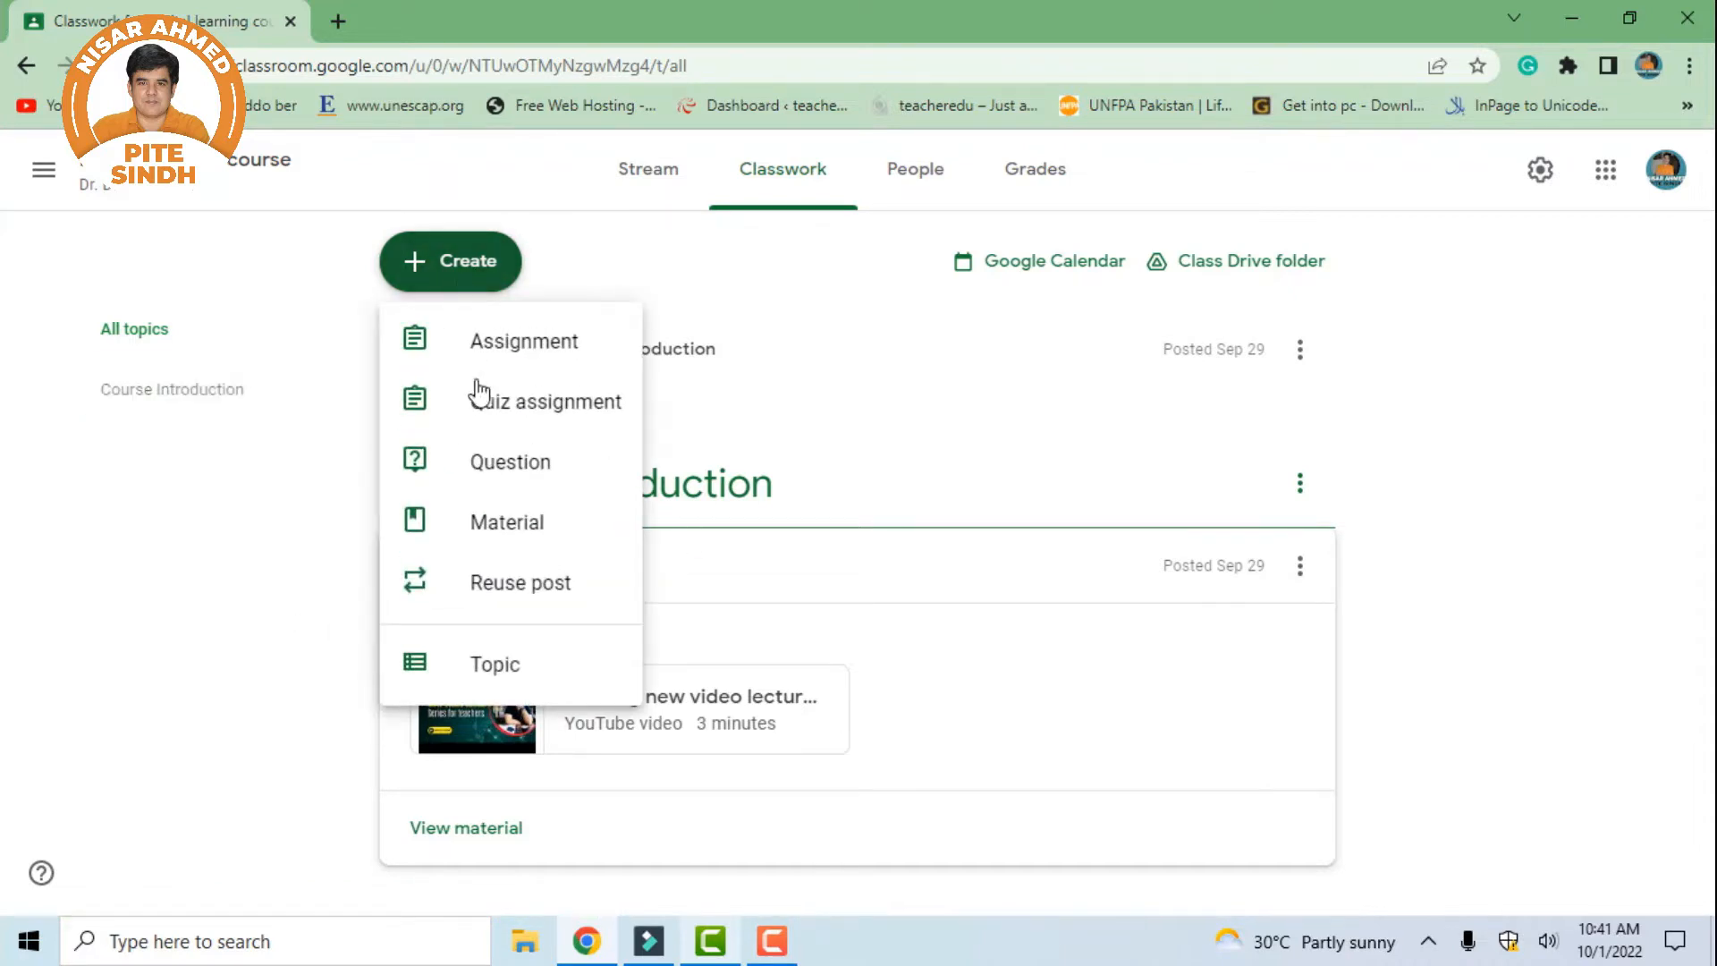
click(496, 669)
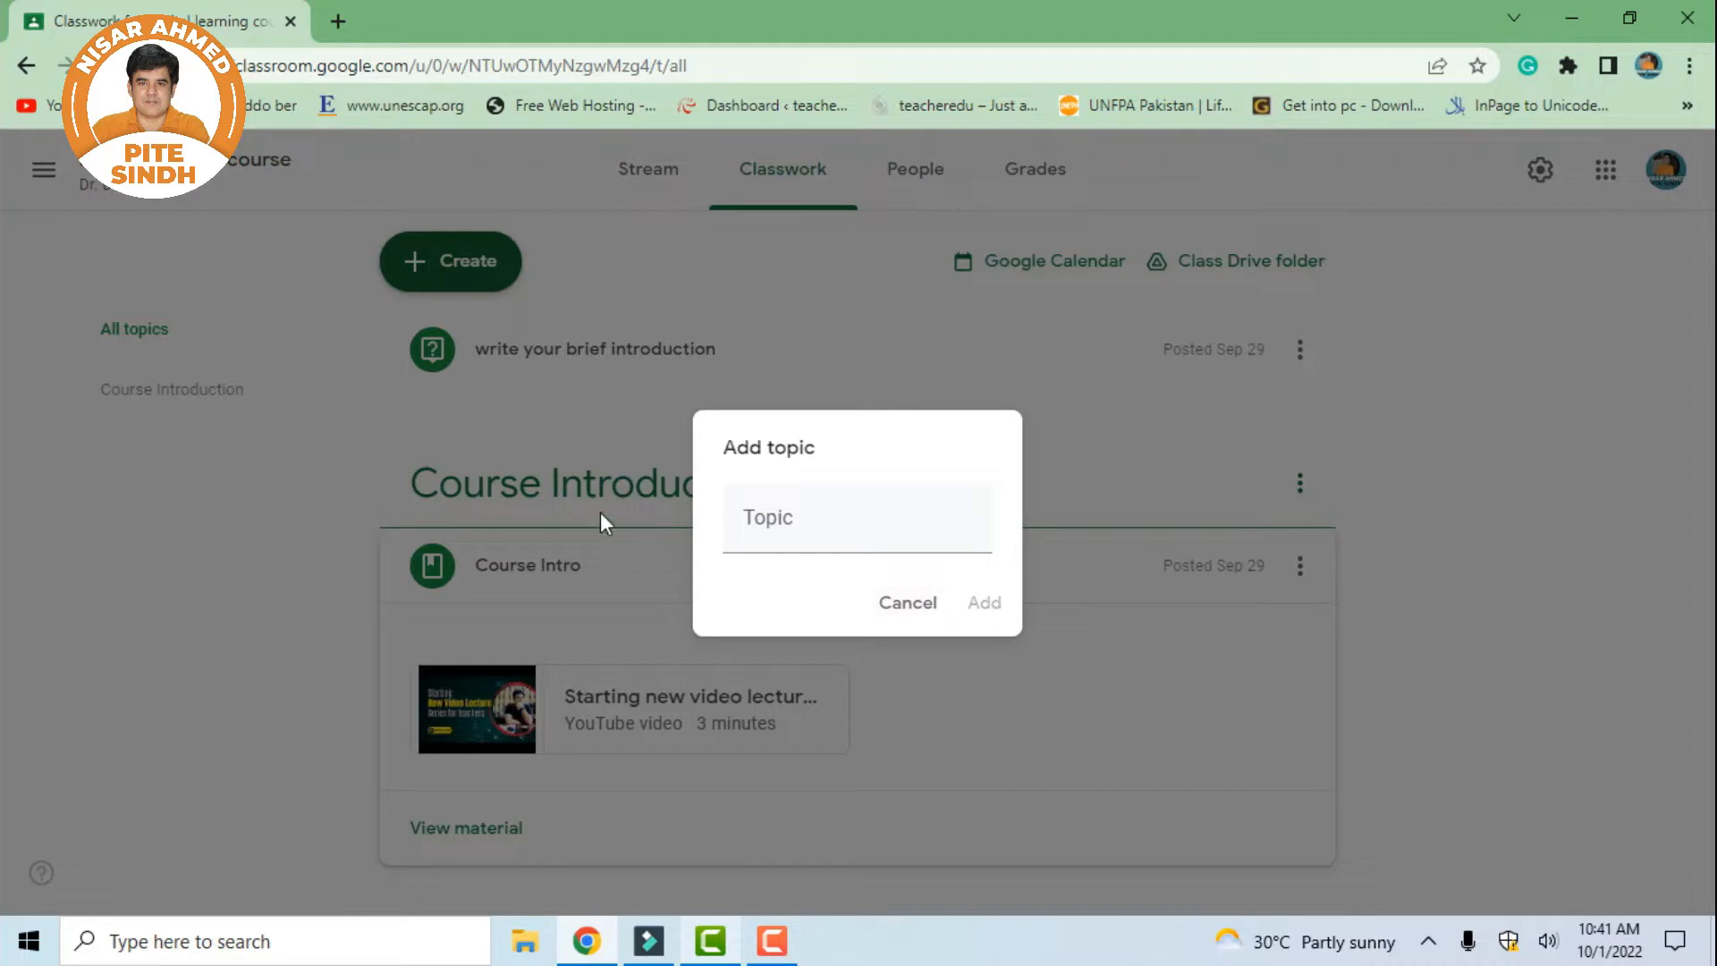
click(817, 527)
text(Cha)
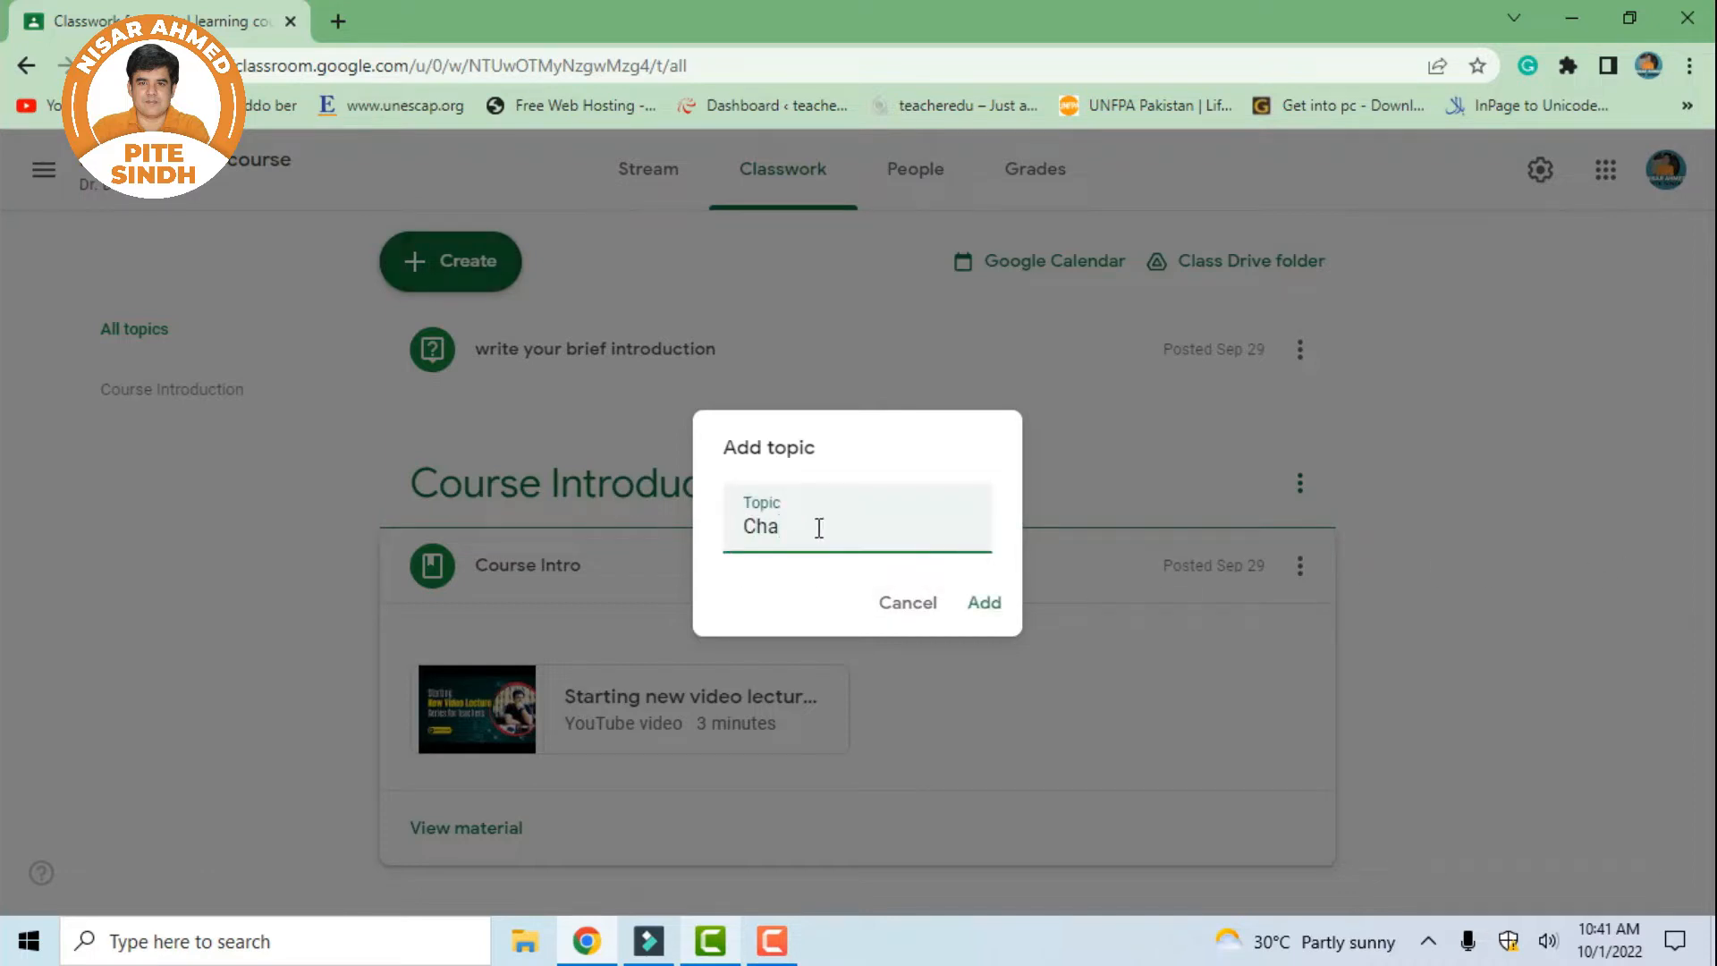
text(pter No 01)
click(983, 603)
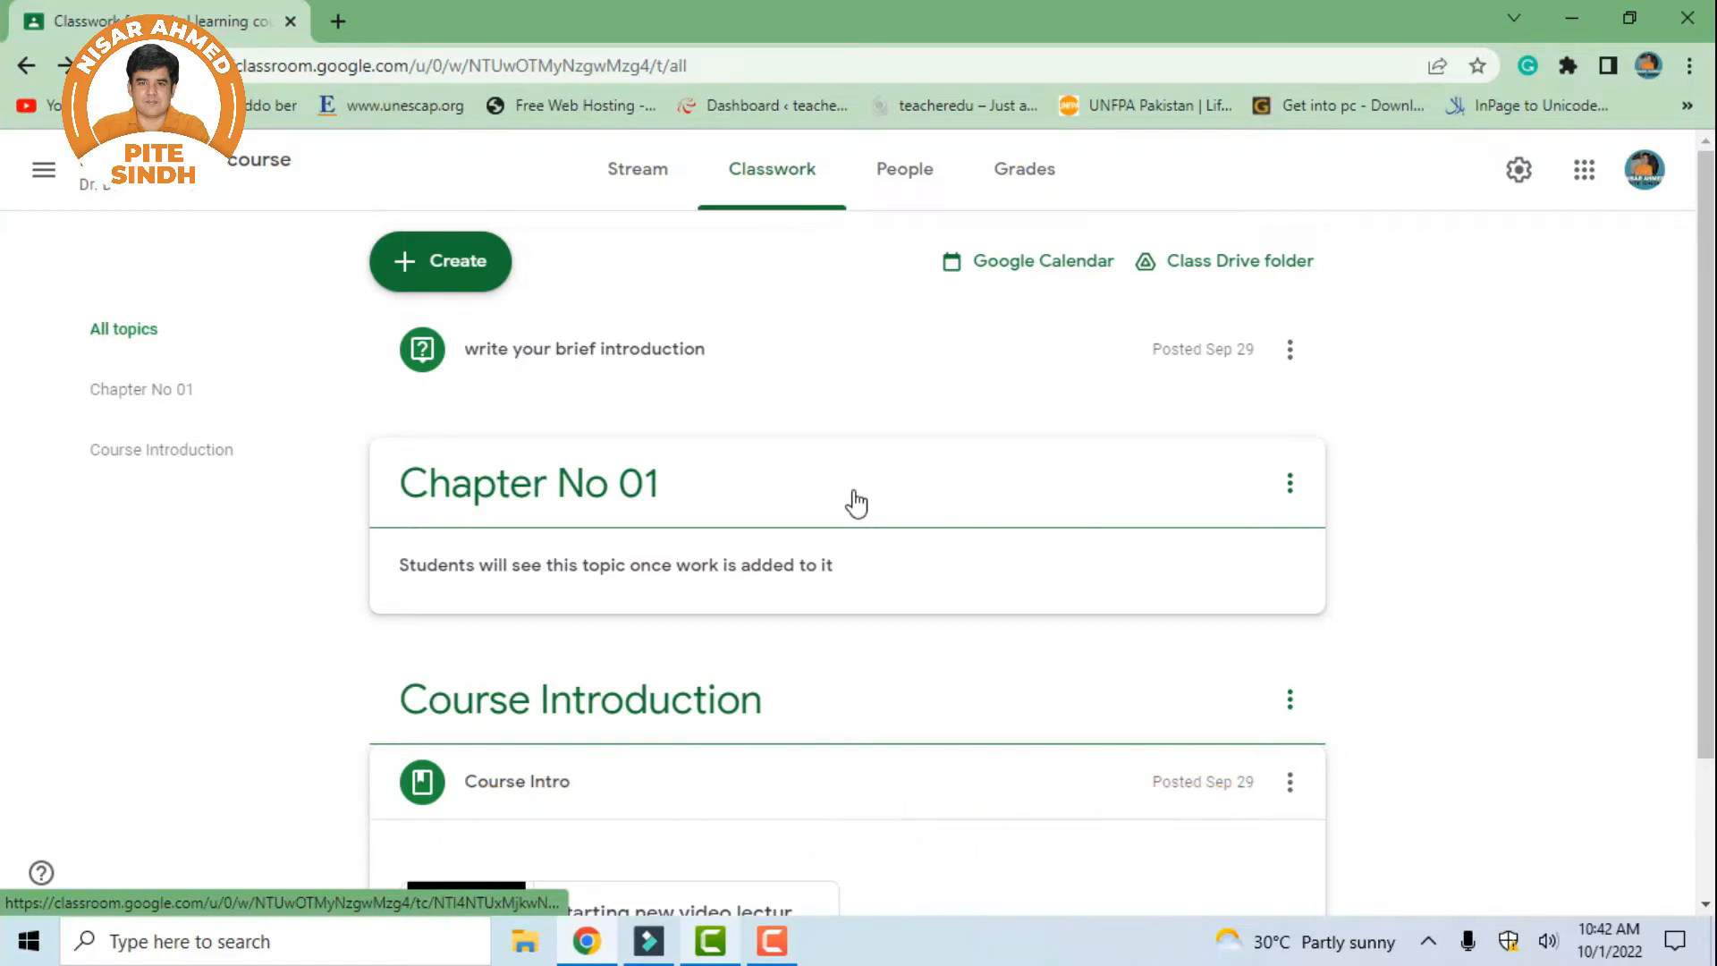
drag(874, 517, 760, 816)
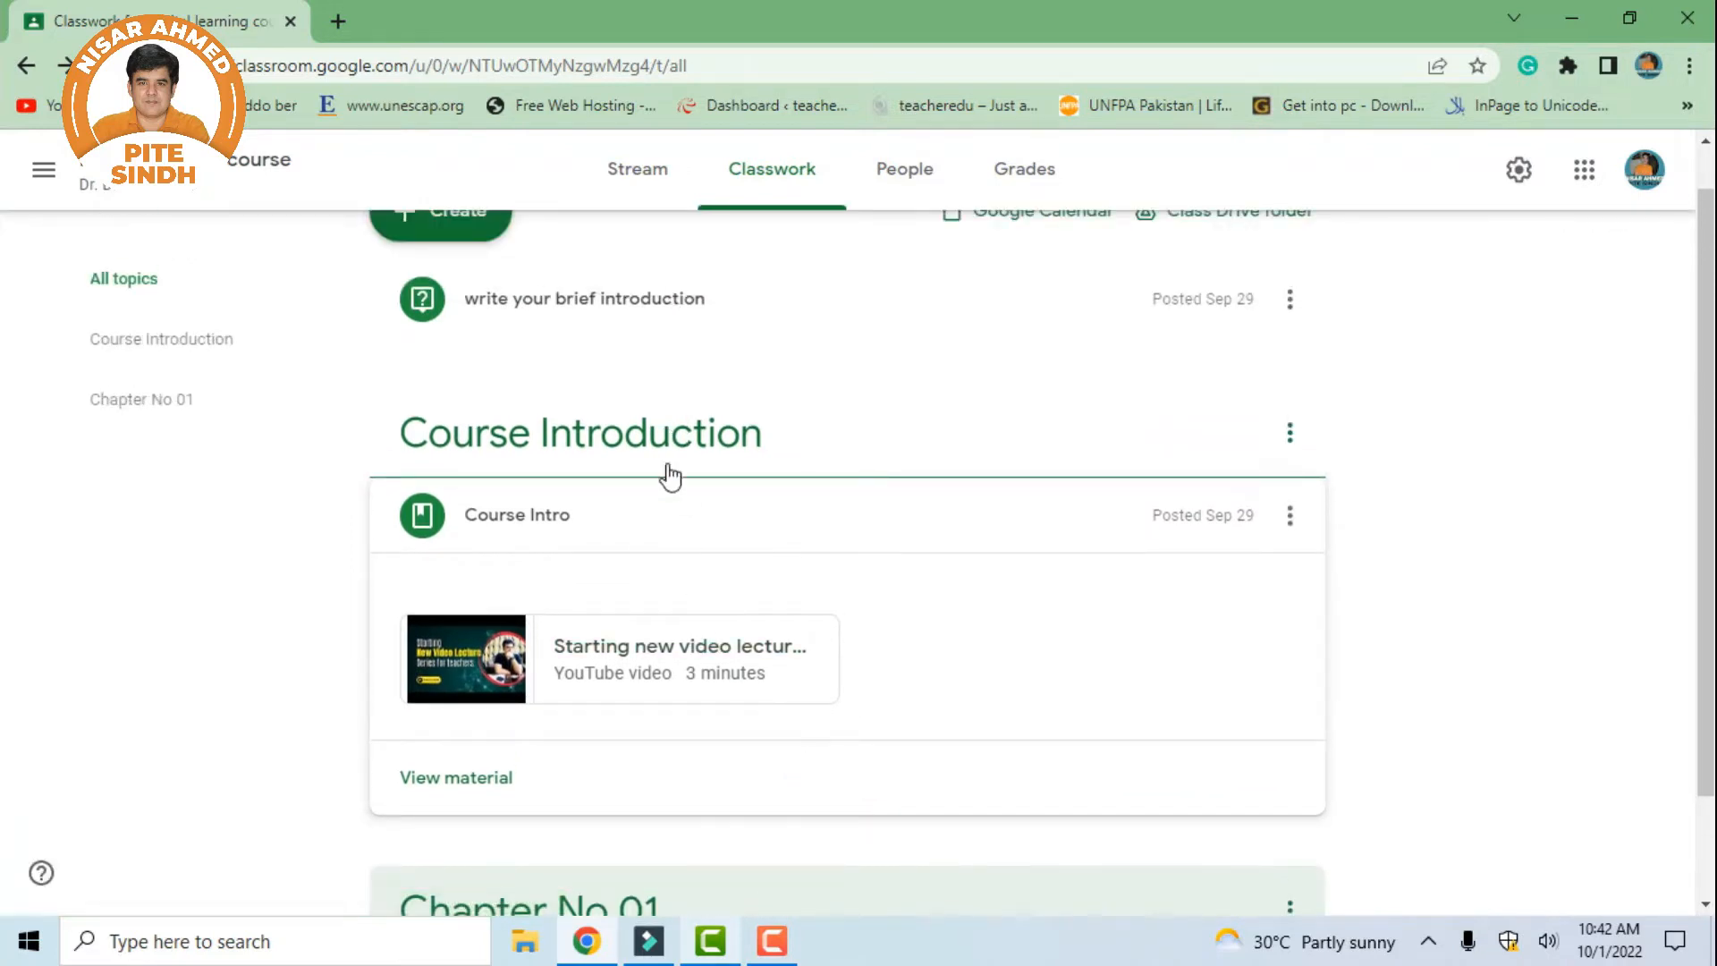
scroll(698, 732, down, 2)
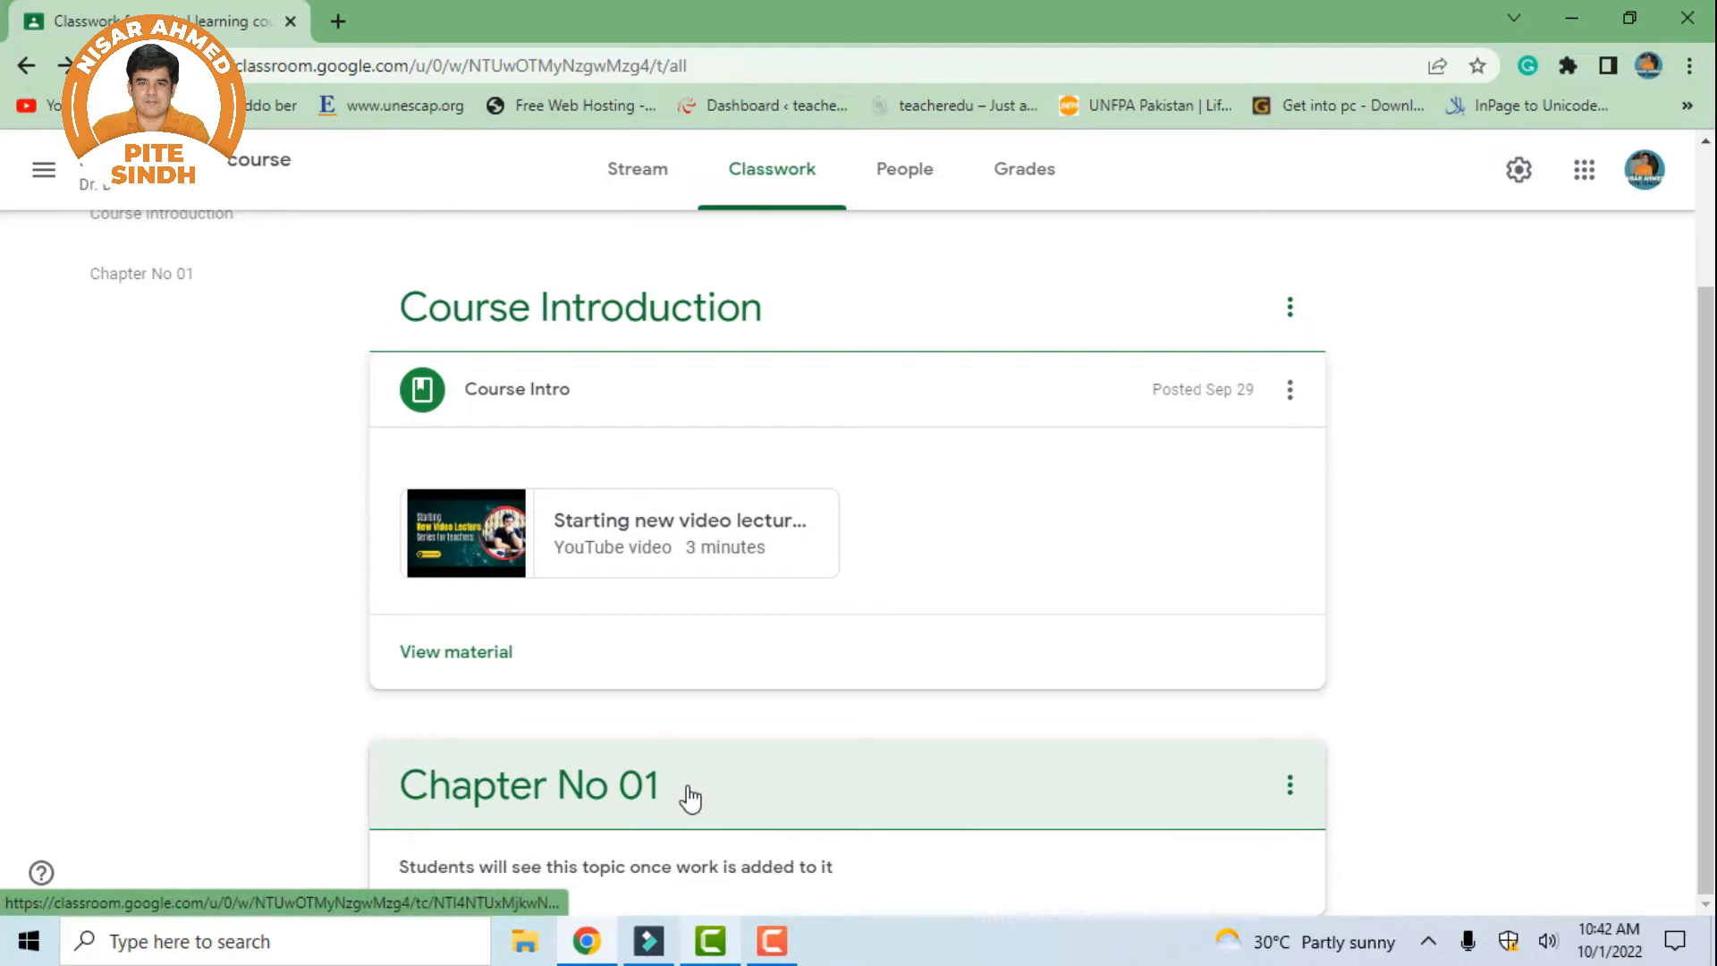
Delete the Chapter No 01 topic from the classwork
click(1291, 788)
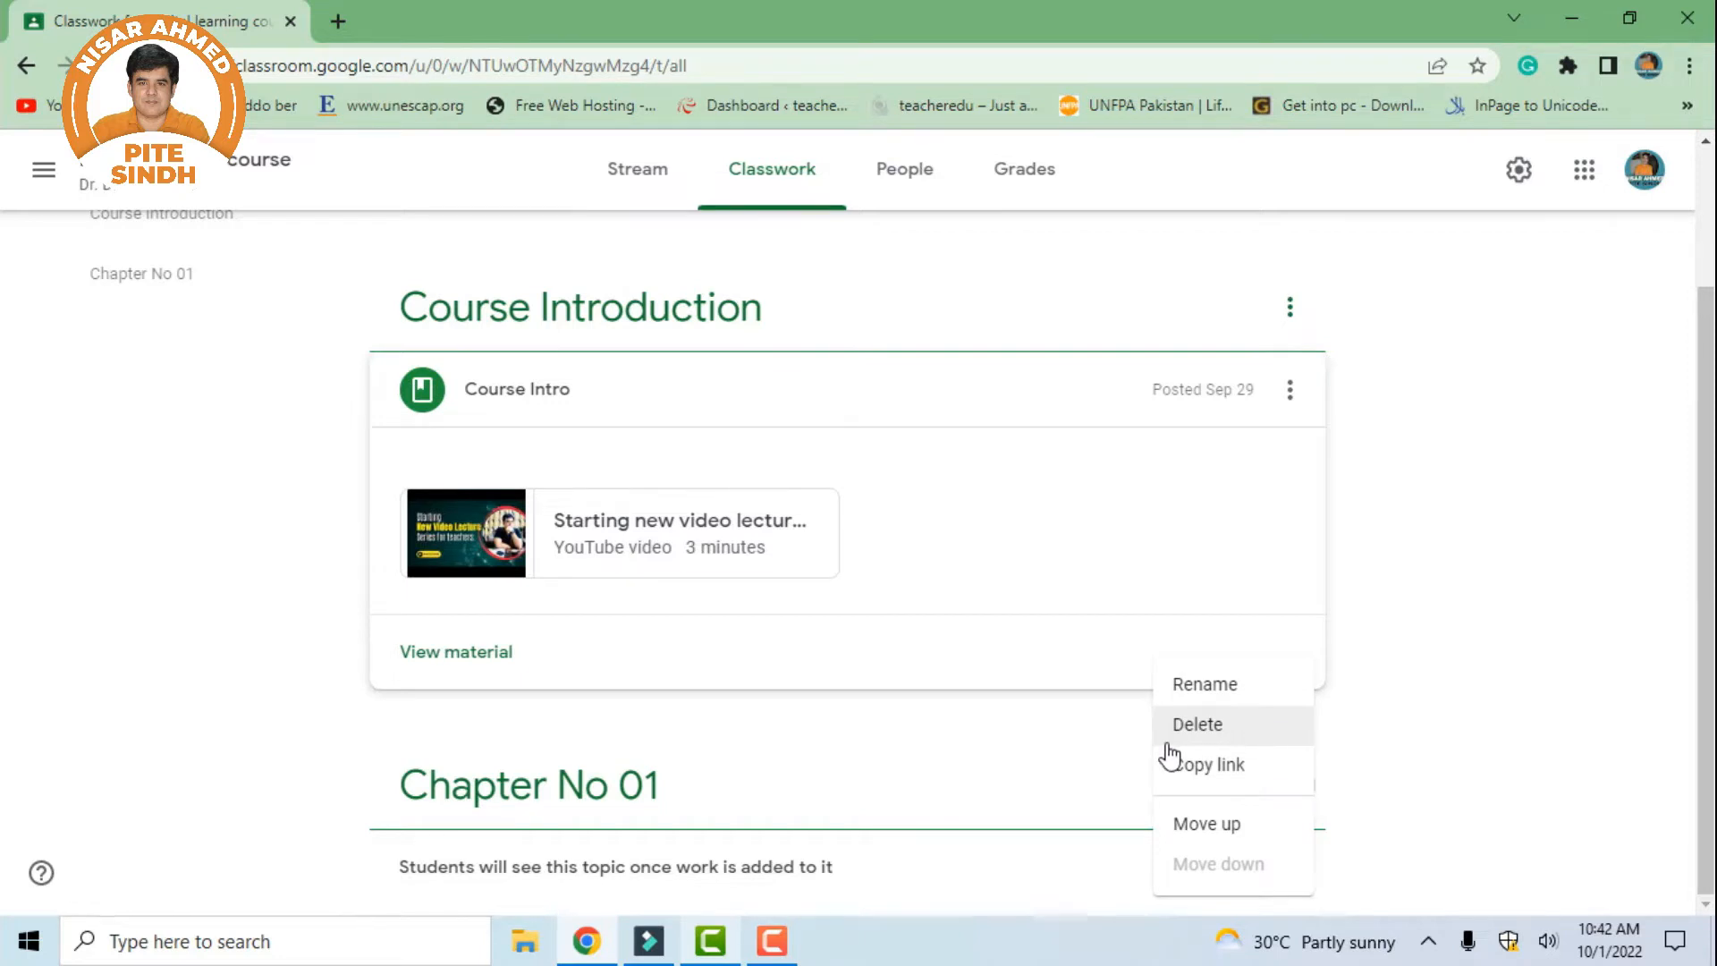
click(1191, 725)
click(982, 576)
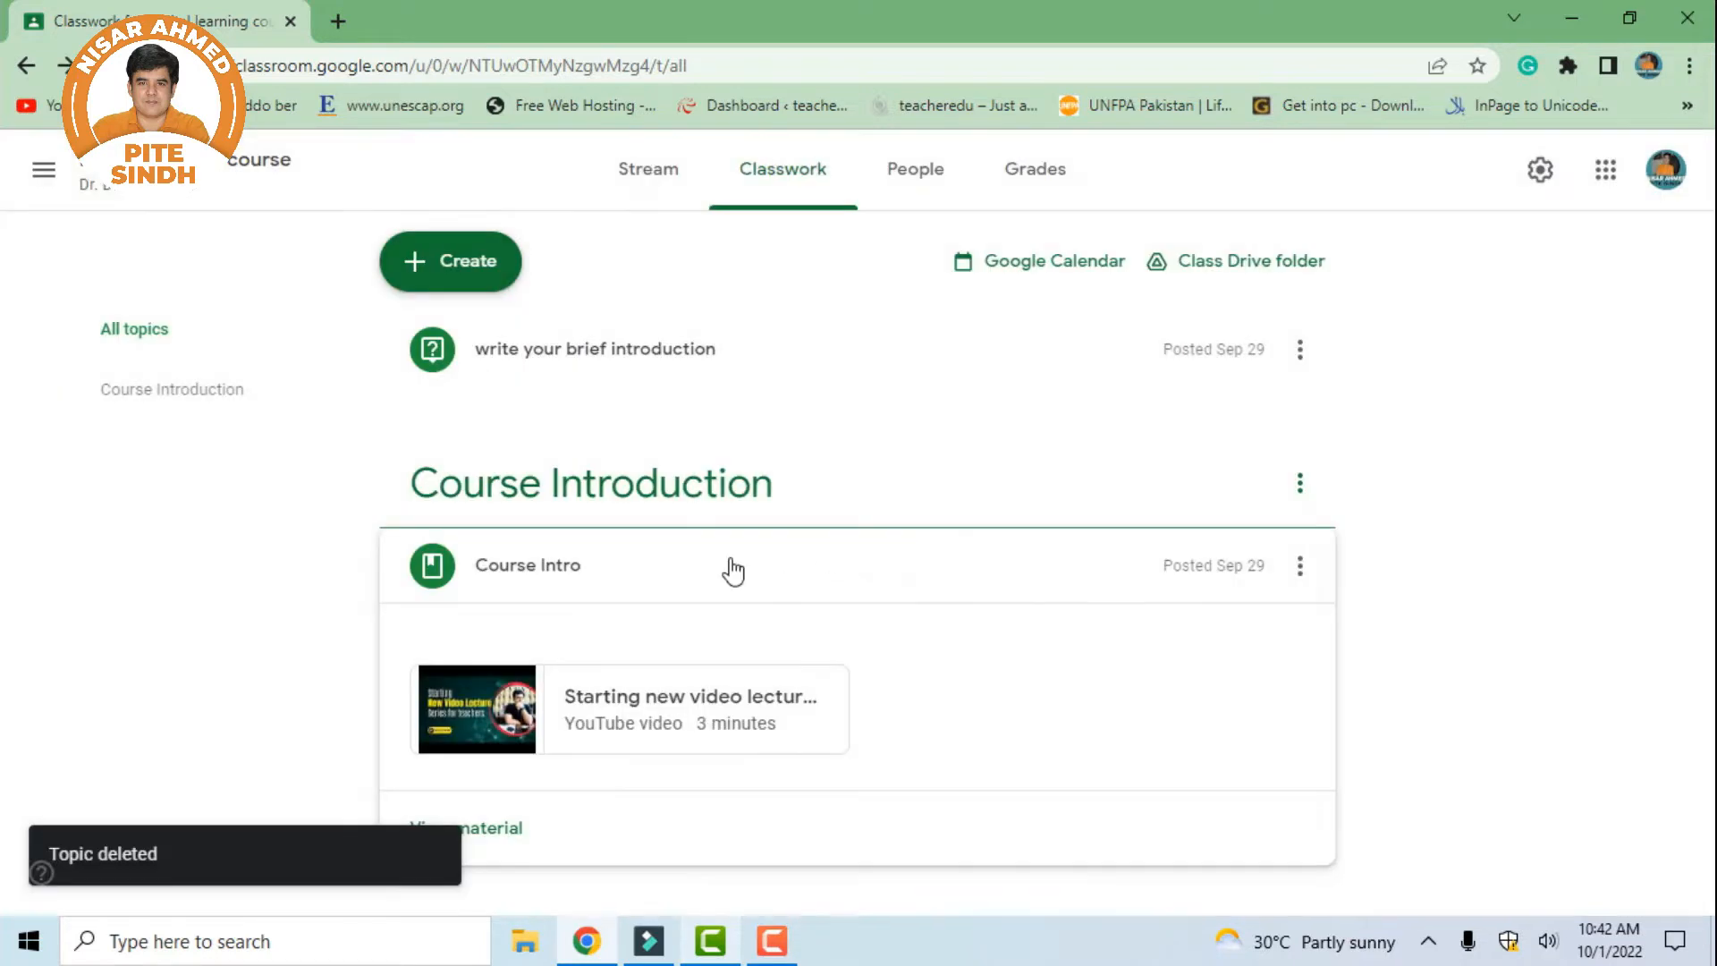
Add a classwork topic named "Session 01: Introduction of training program"
click(466, 275)
click(497, 663)
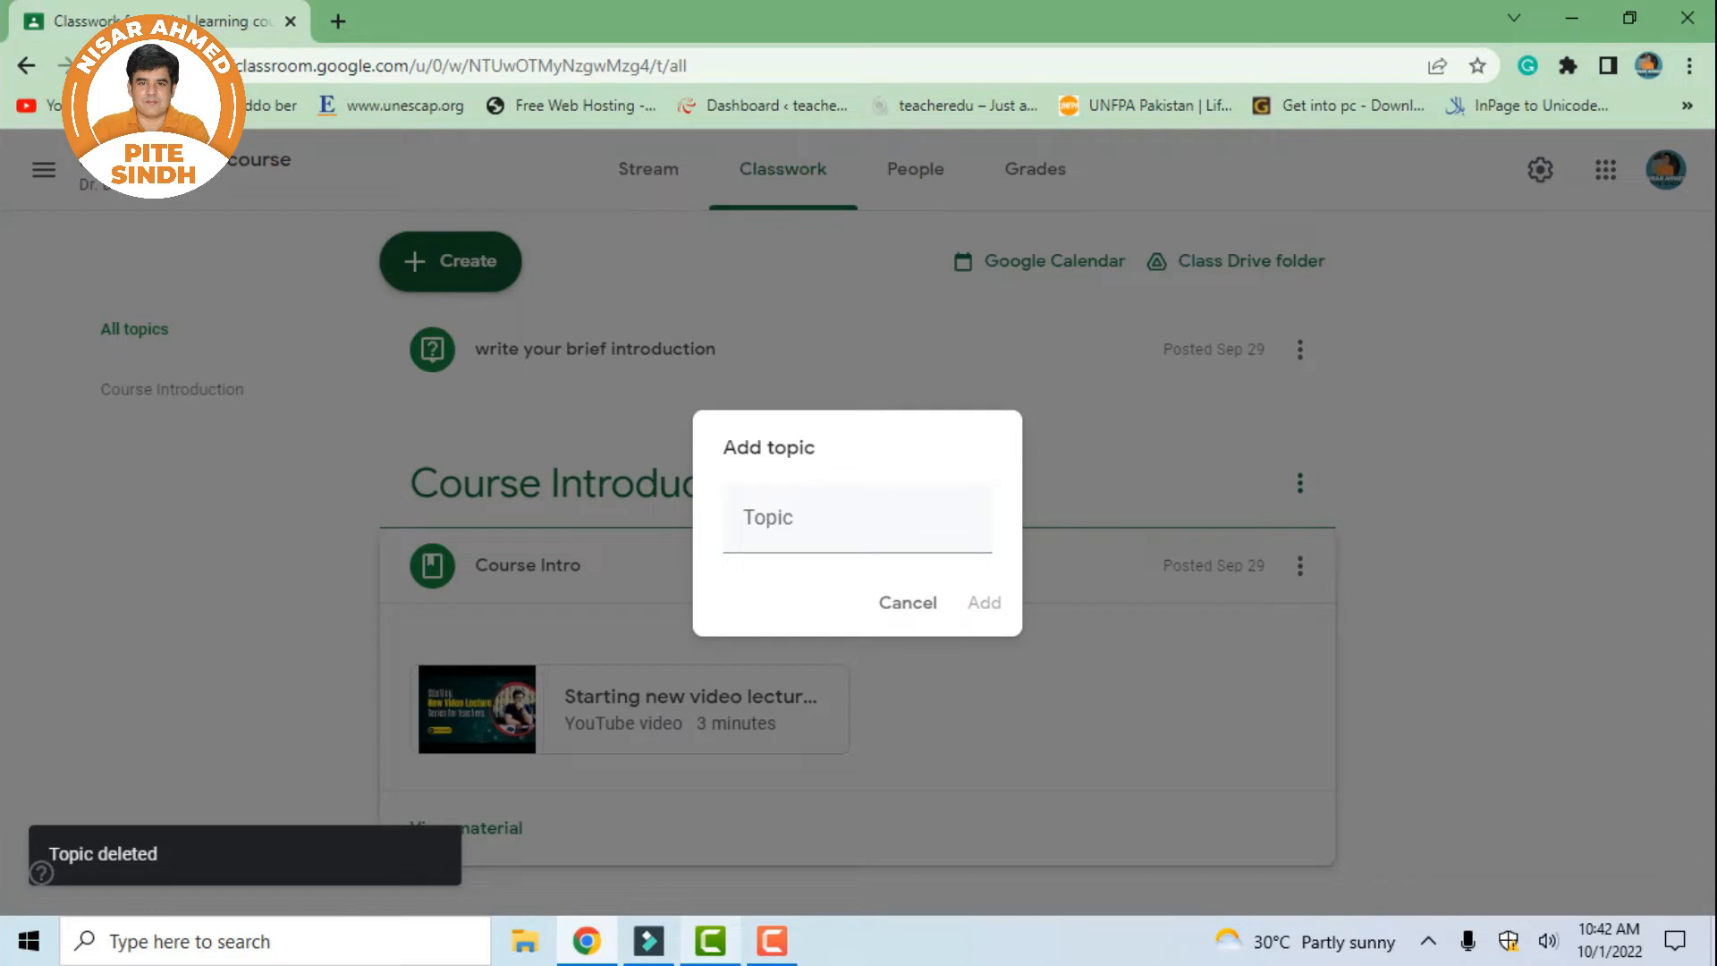
click(798, 523)
text(Session )
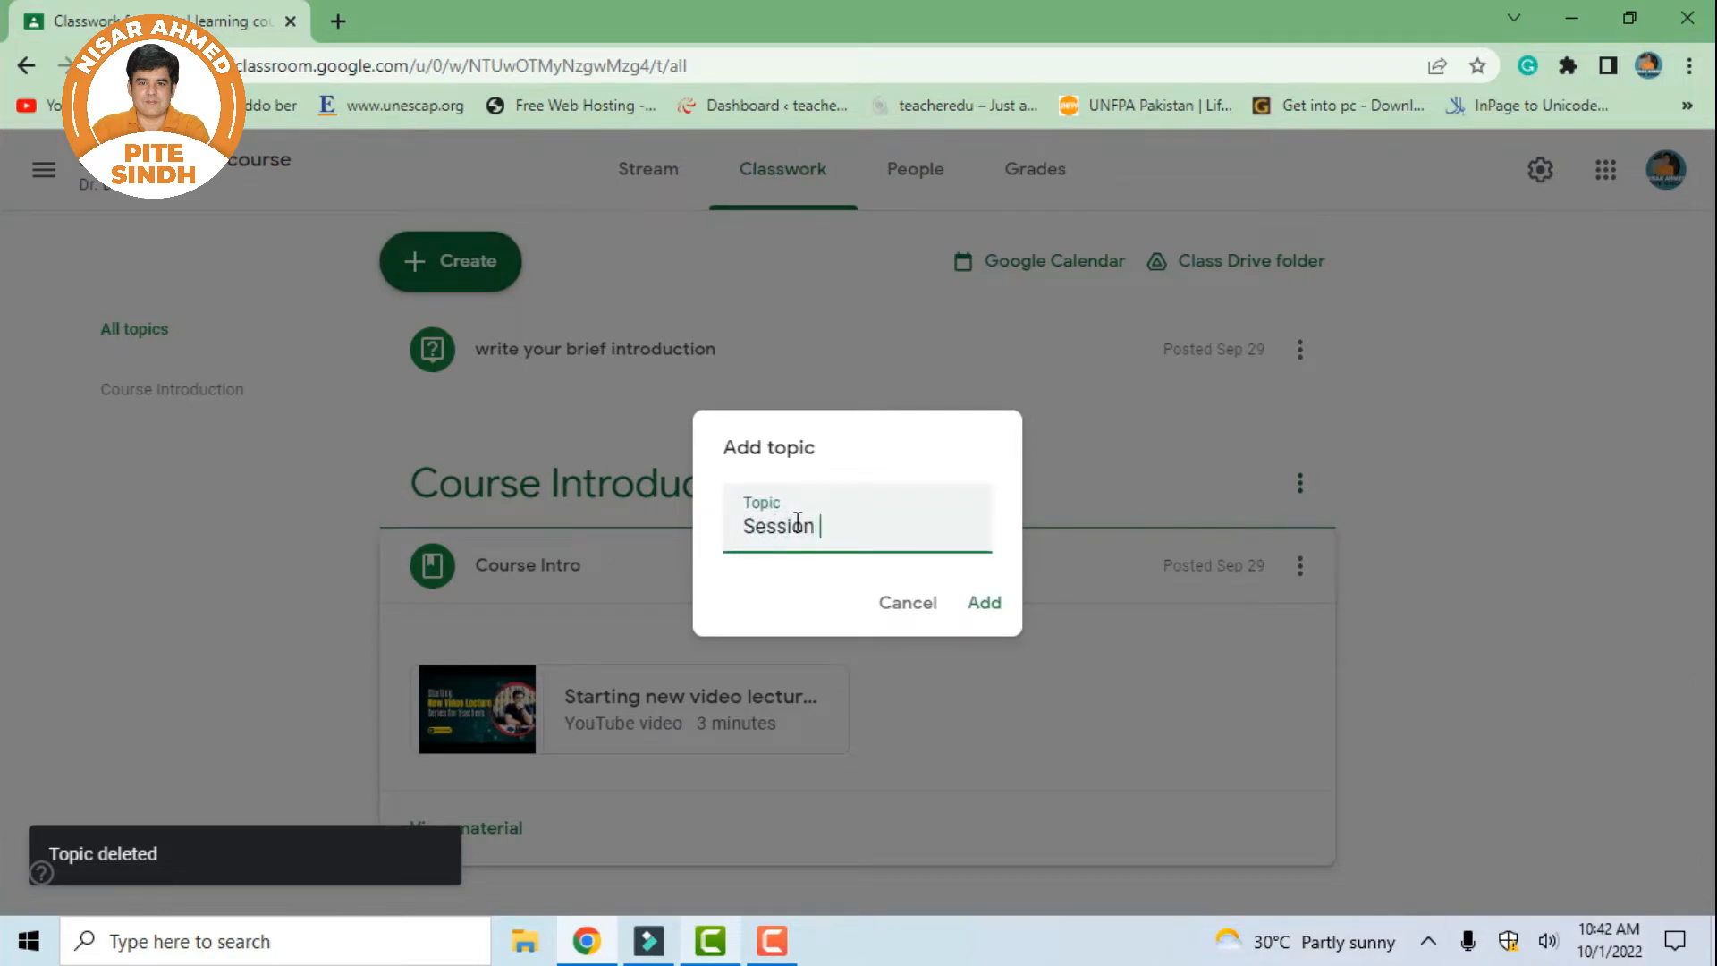
text(01: )
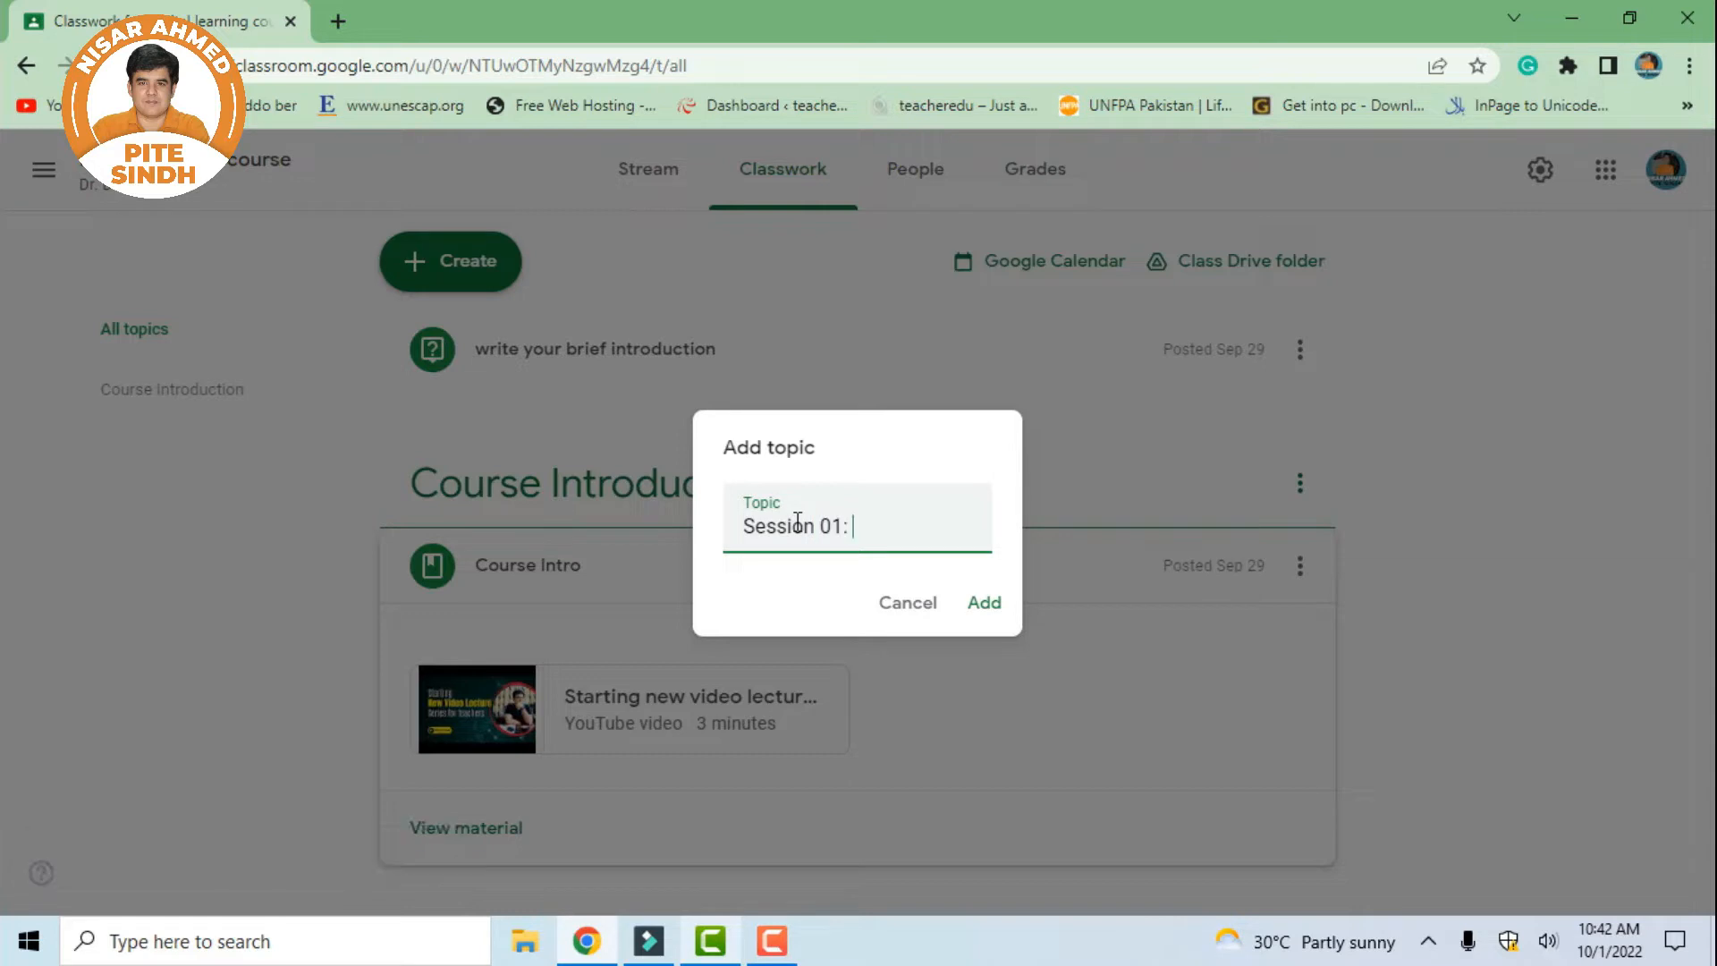
text(Introduction of tr)
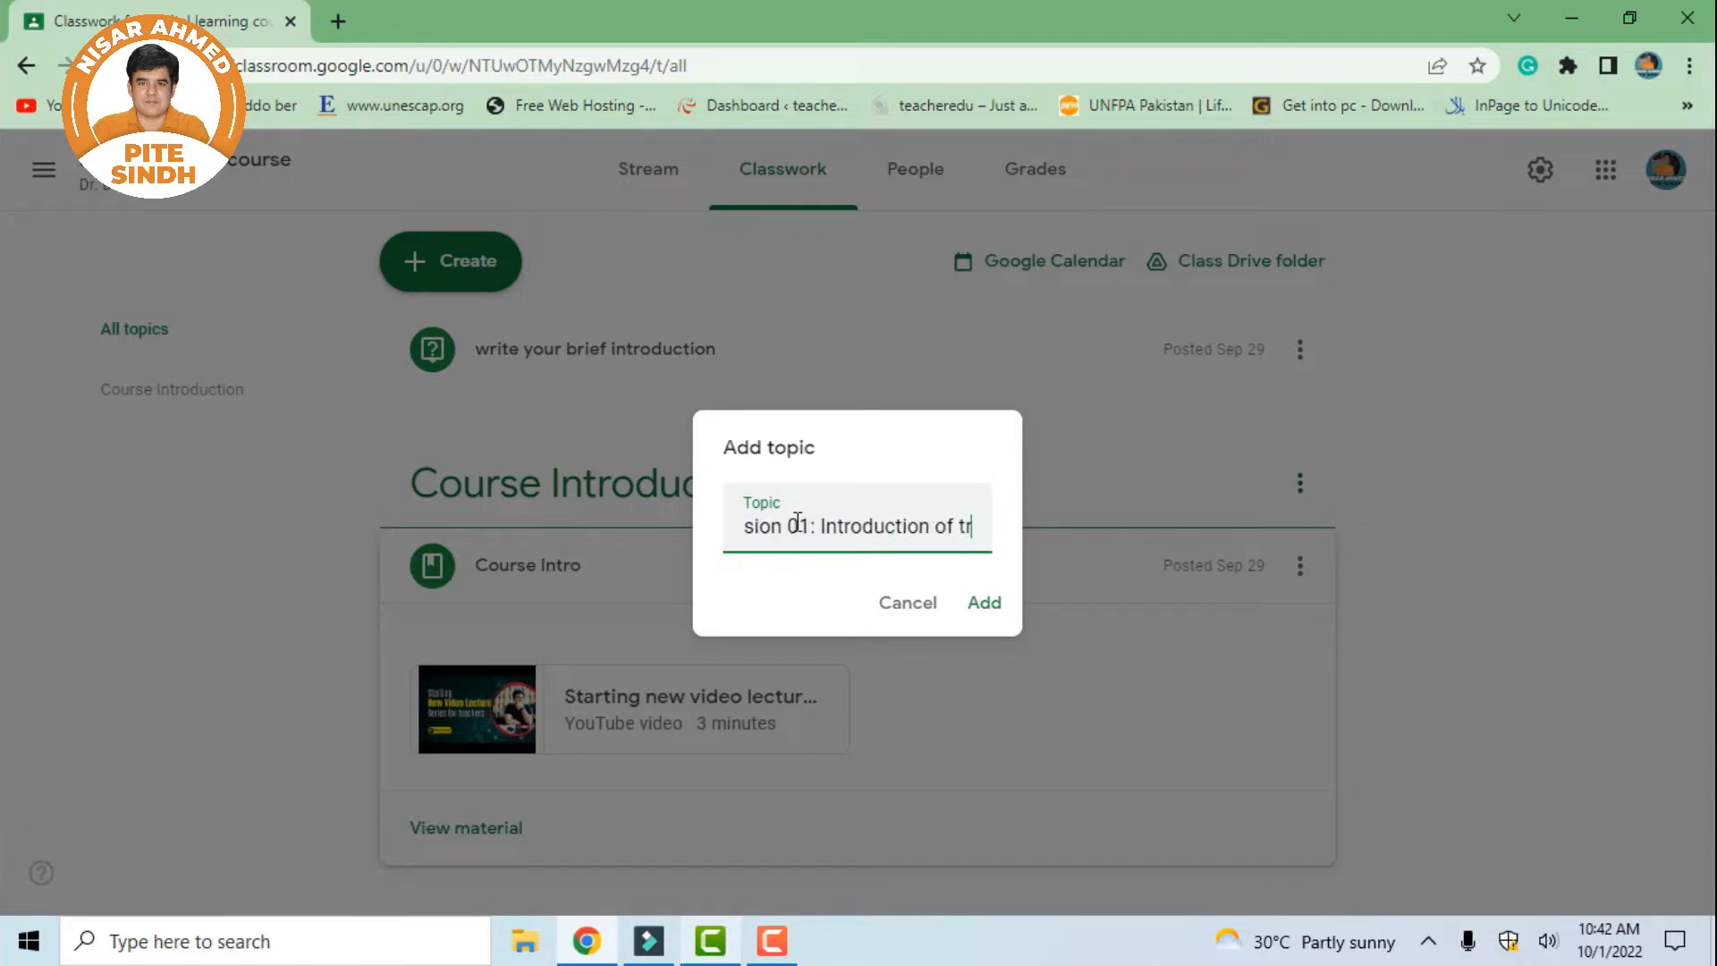
text(aining proc)
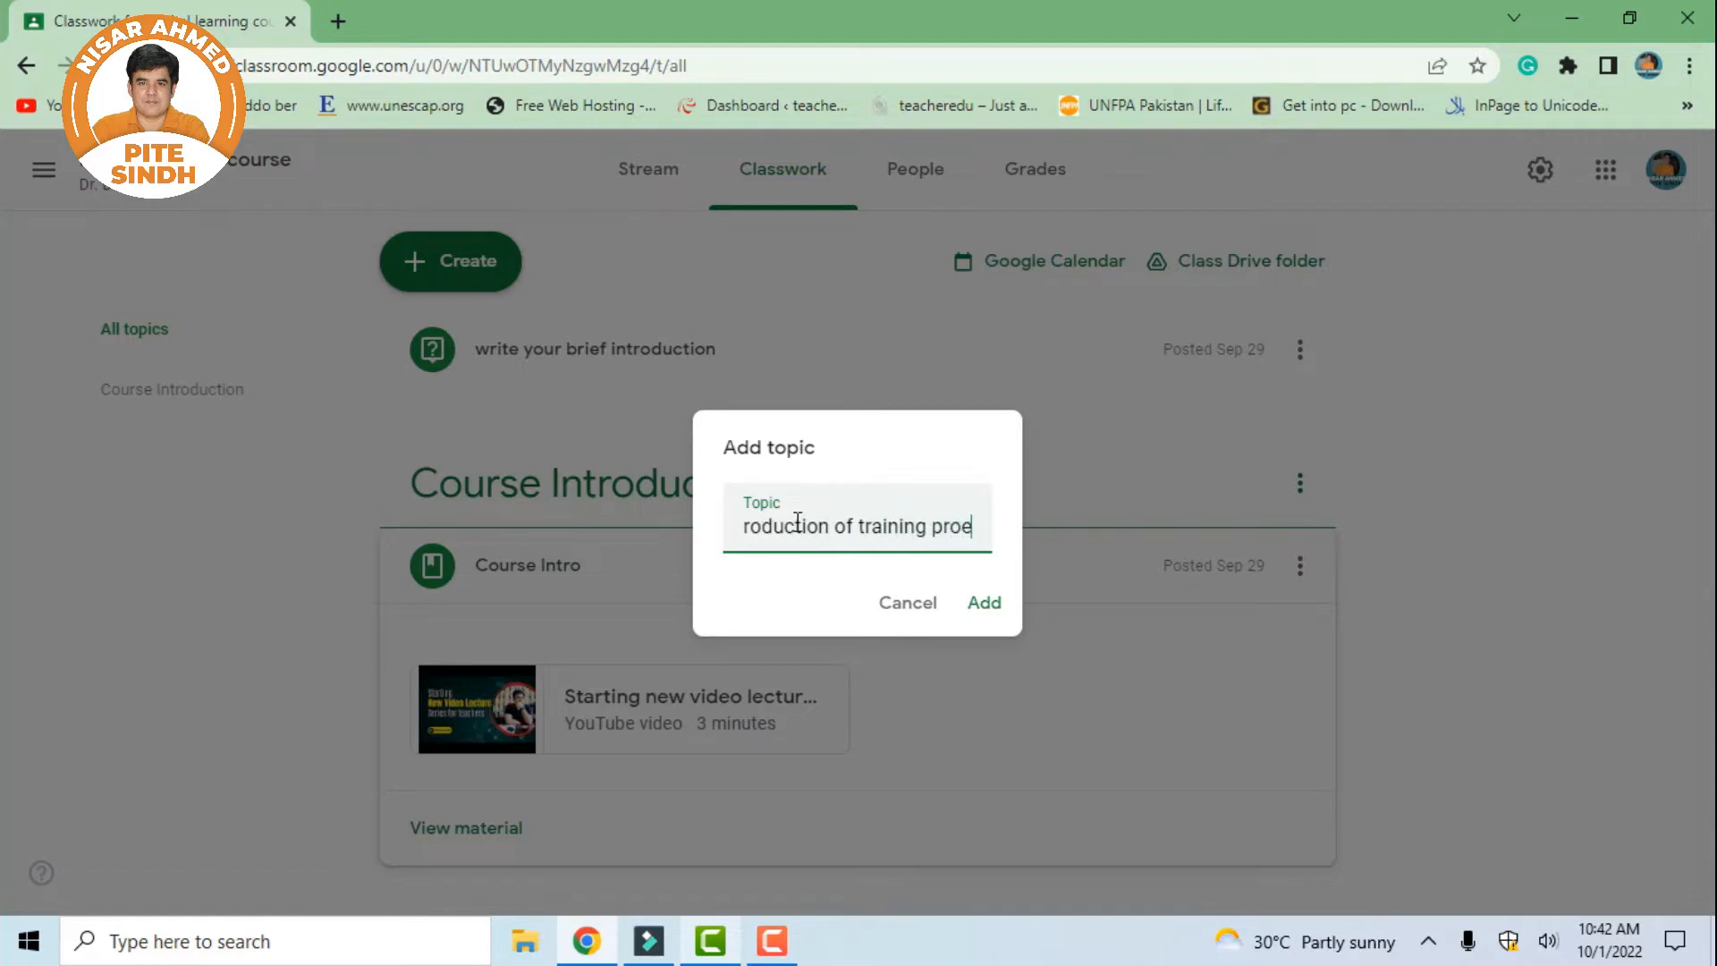
key(BackSpace)
text(gram)
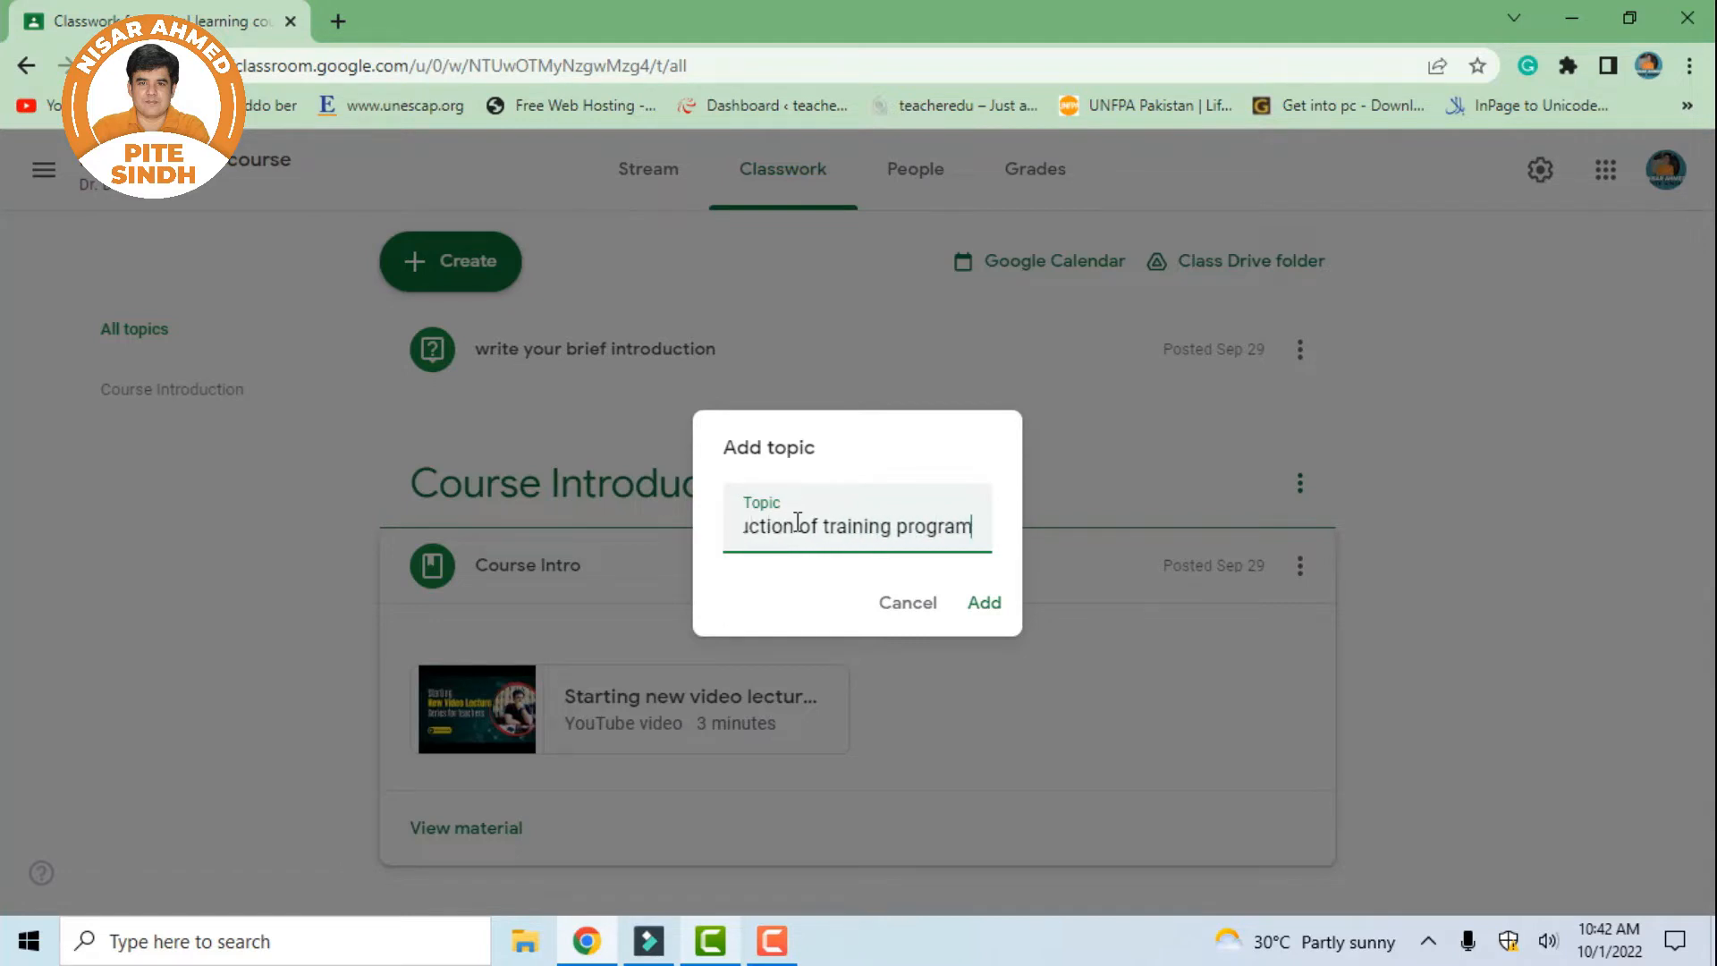
click(982, 605)
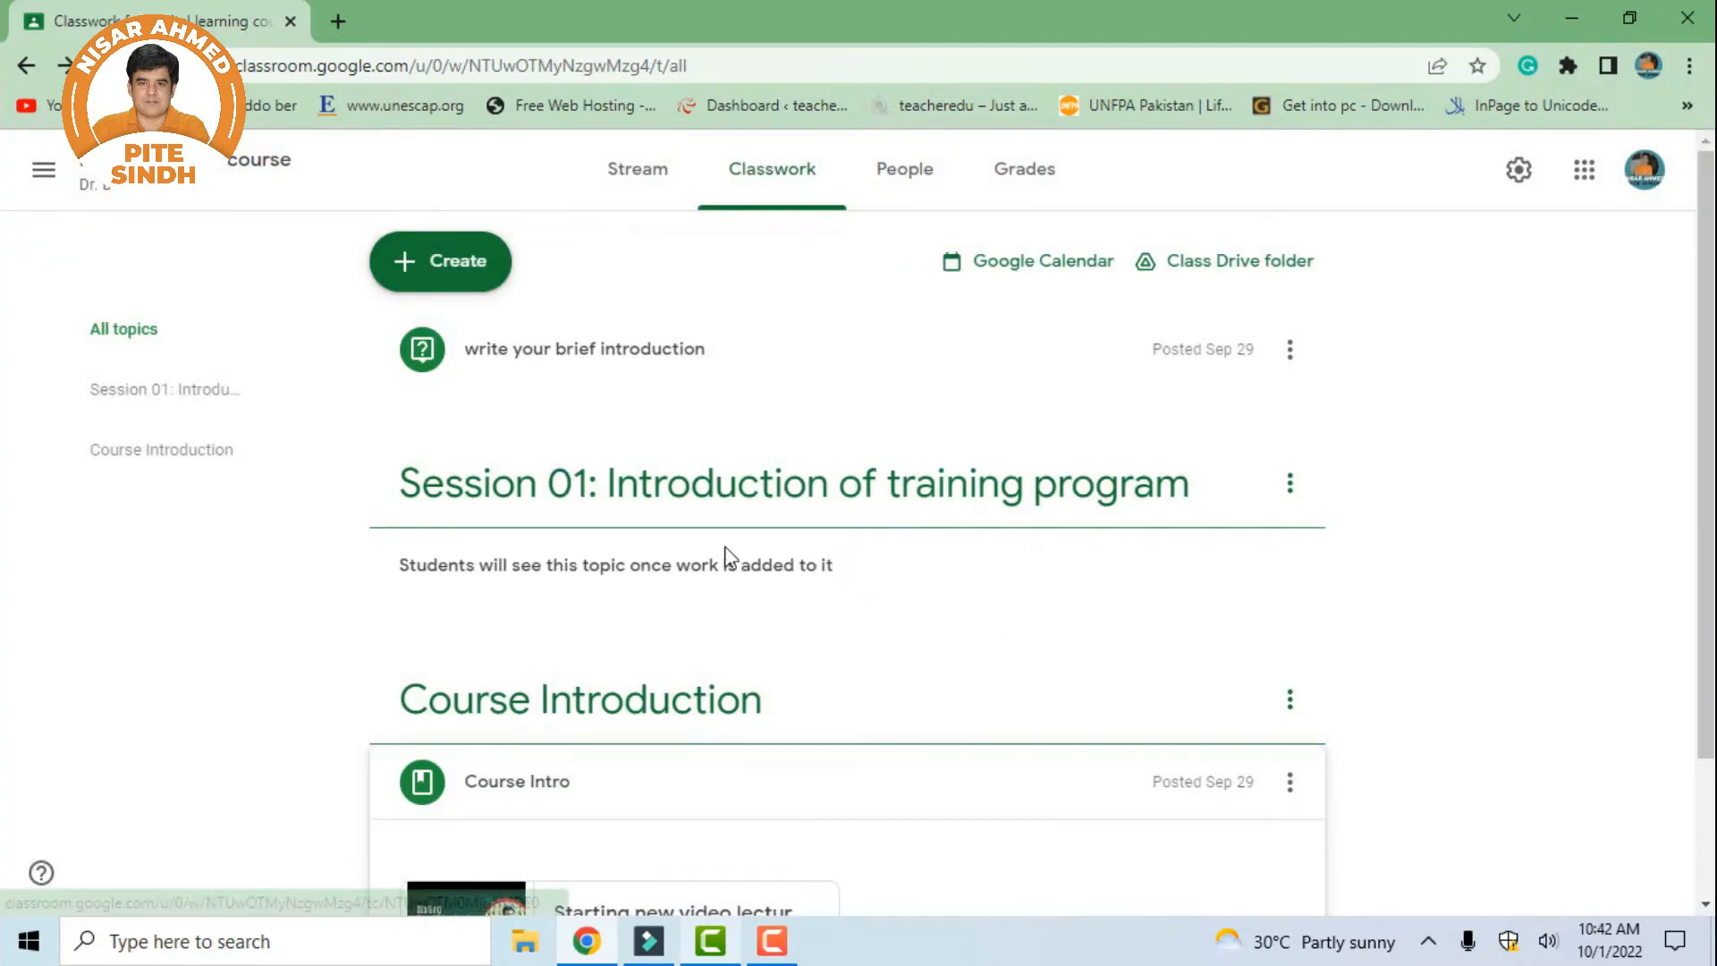
Add a classwork topic named "Session 02: Curriculum and its alignment with textbooks"
click(477, 288)
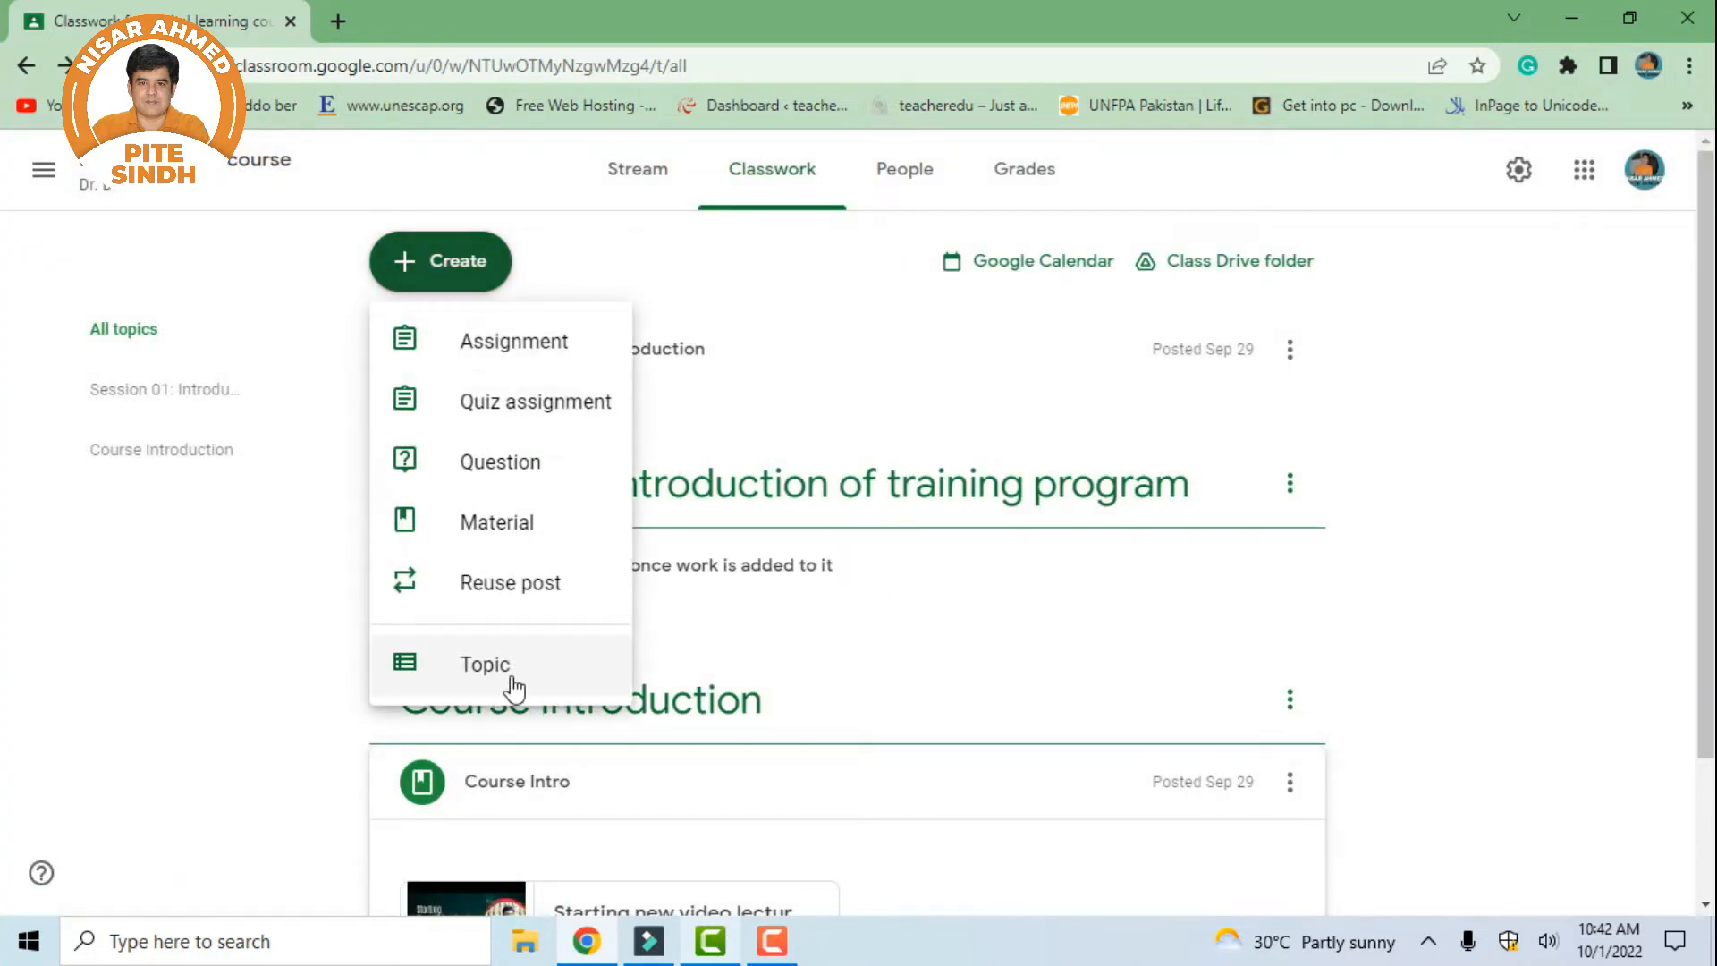
click(465, 682)
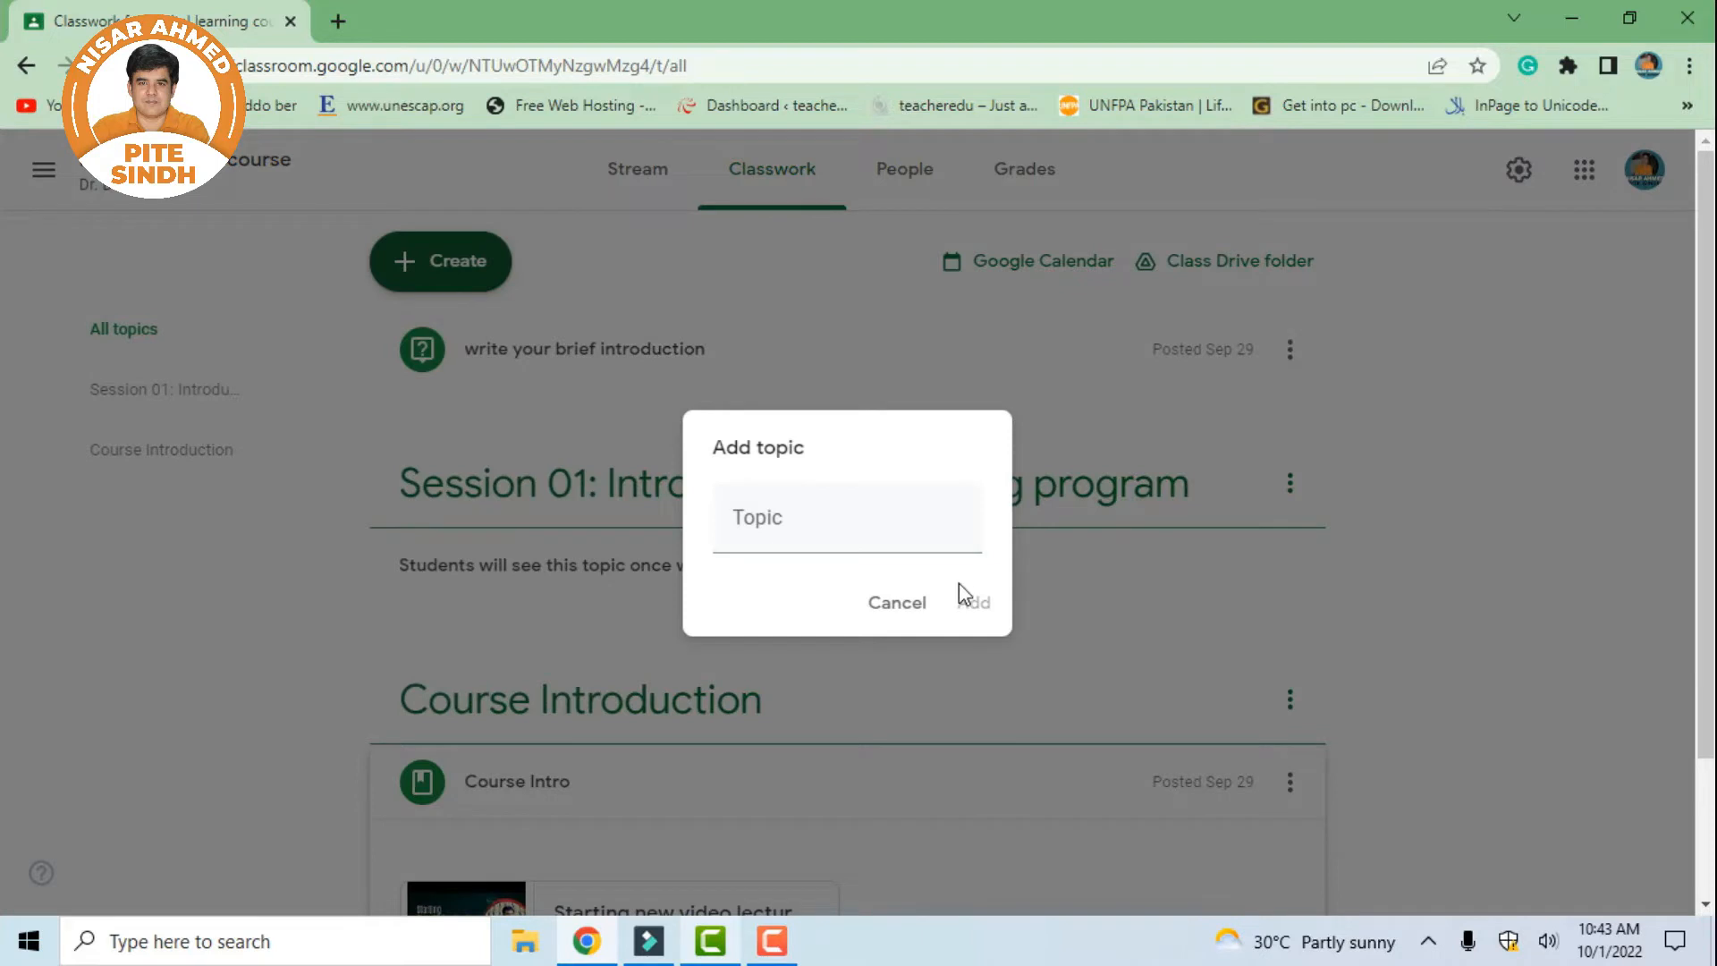
click(841, 501)
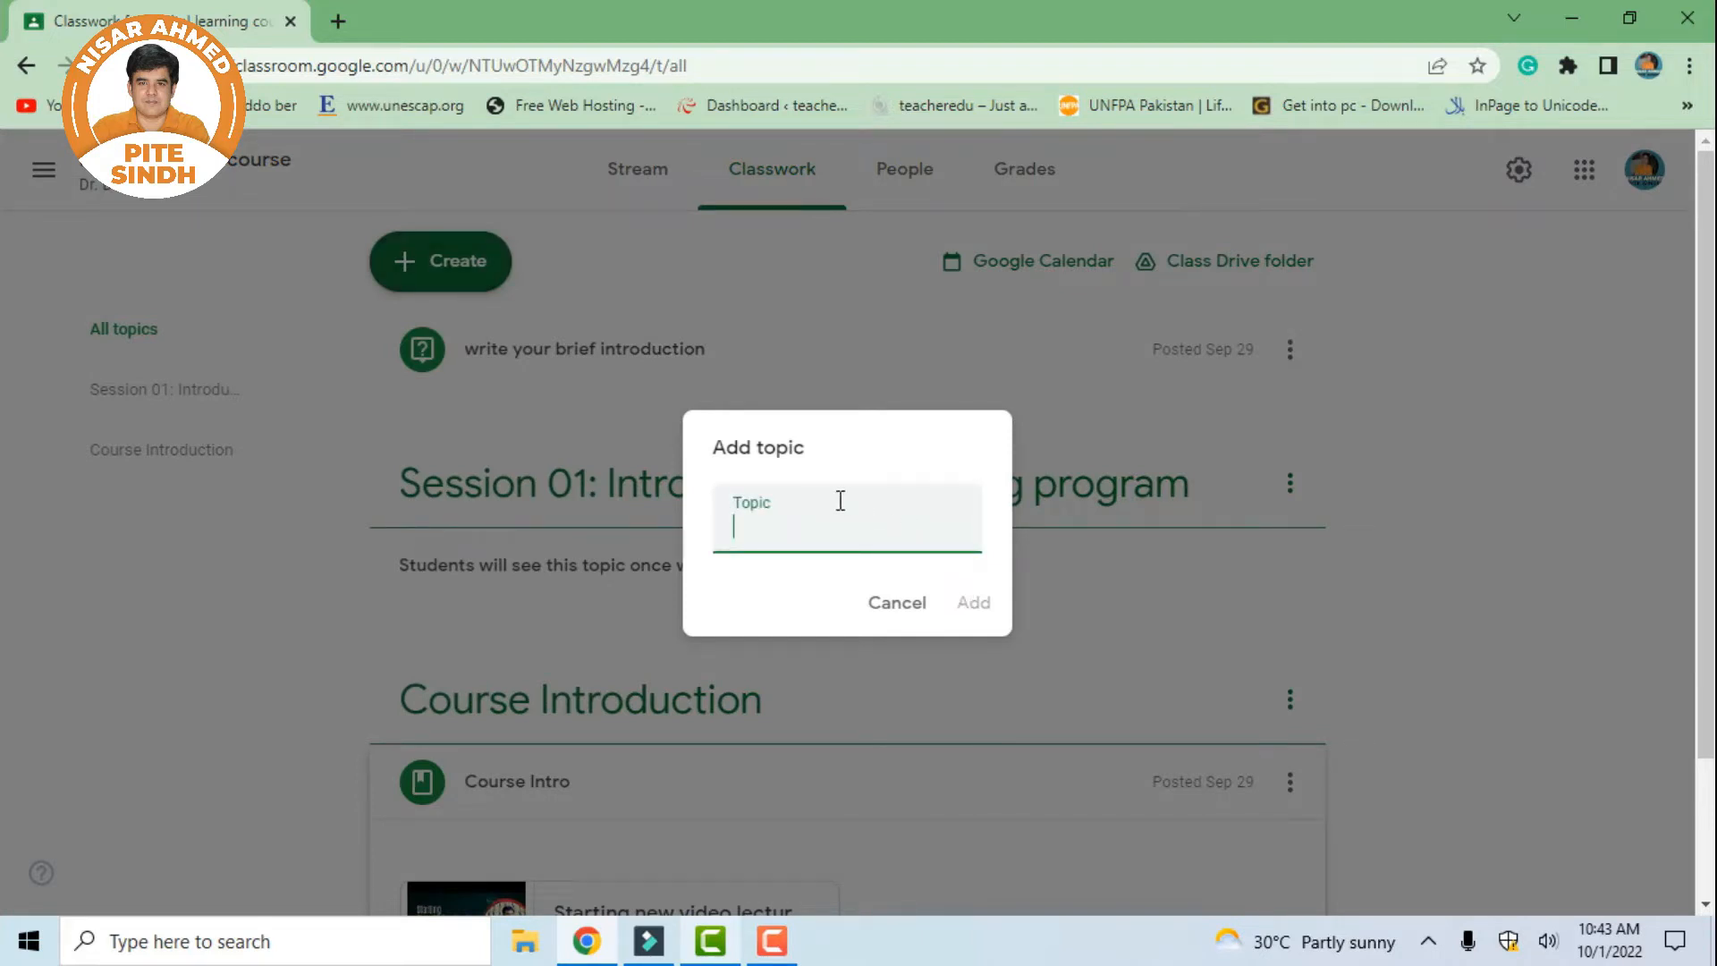
text(Session 02: Curri)
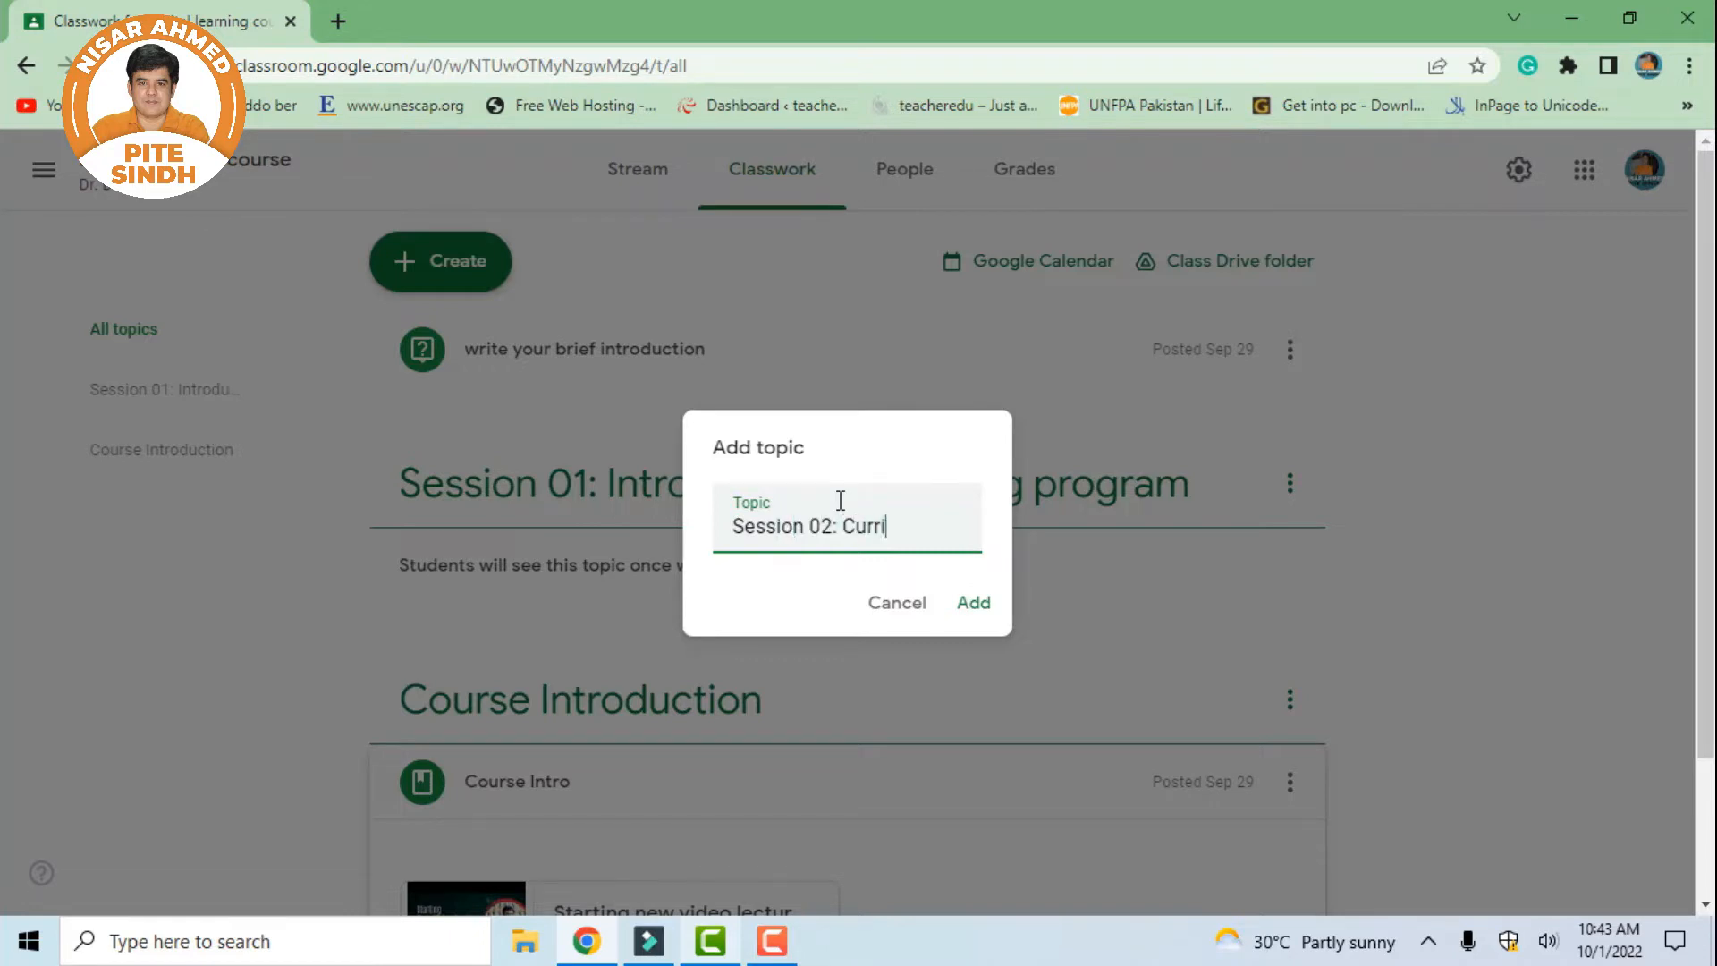
text(culum an)
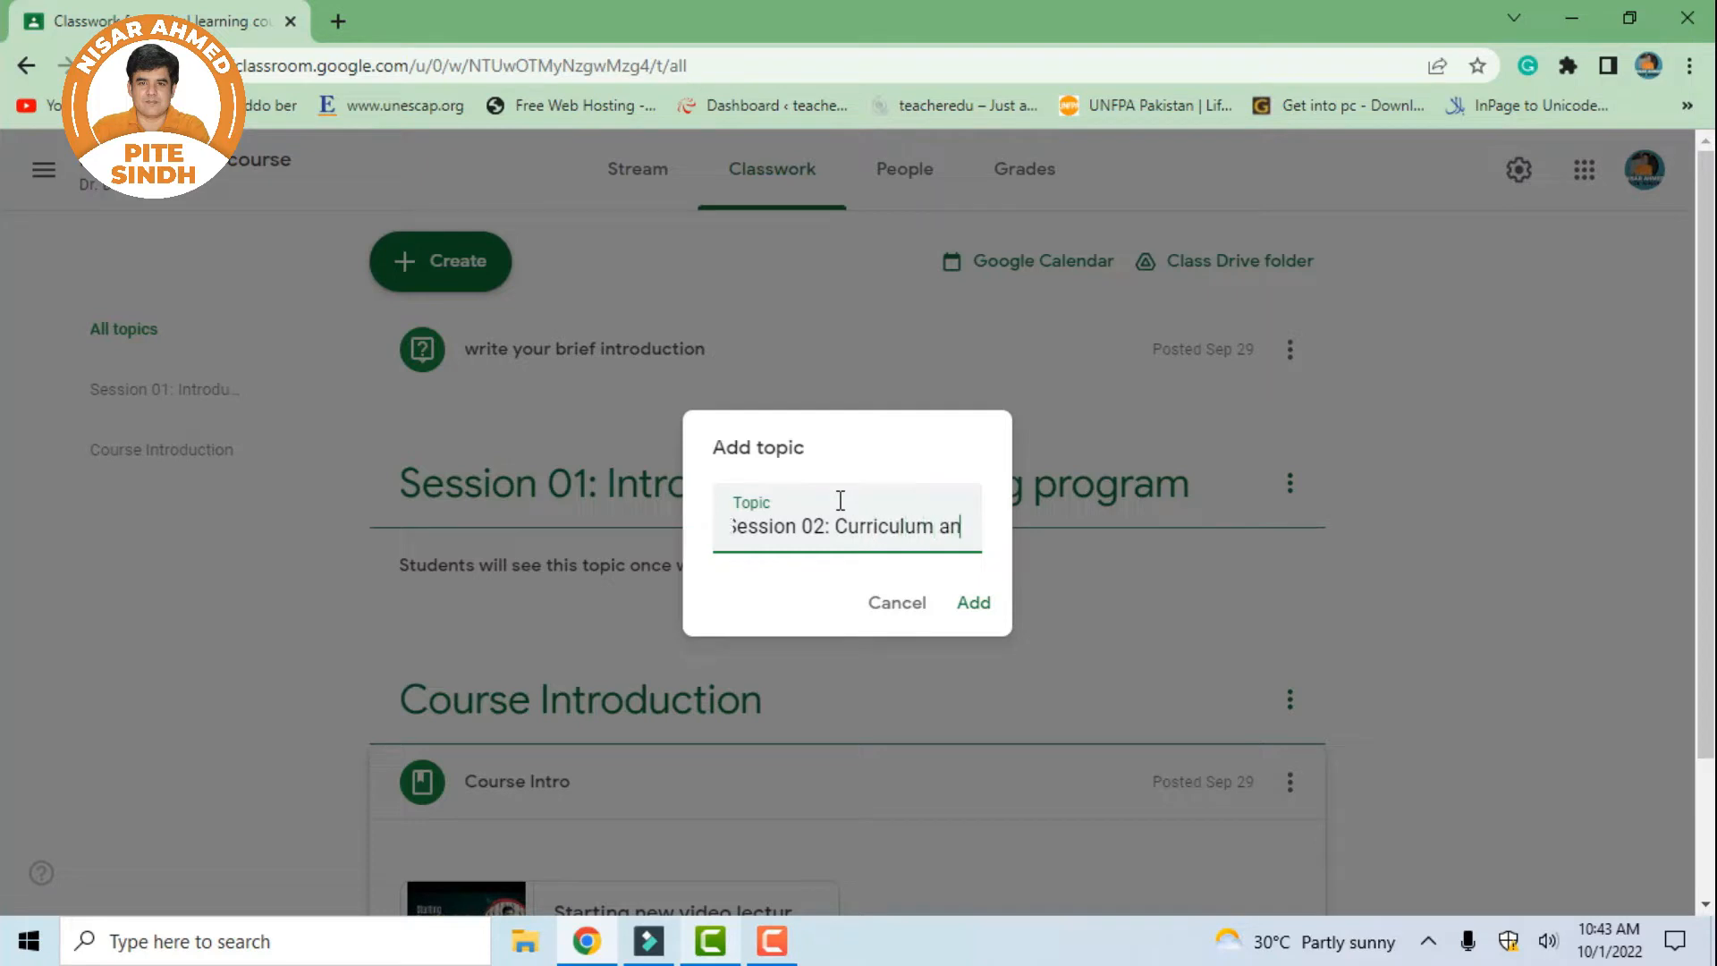
text(d its al)
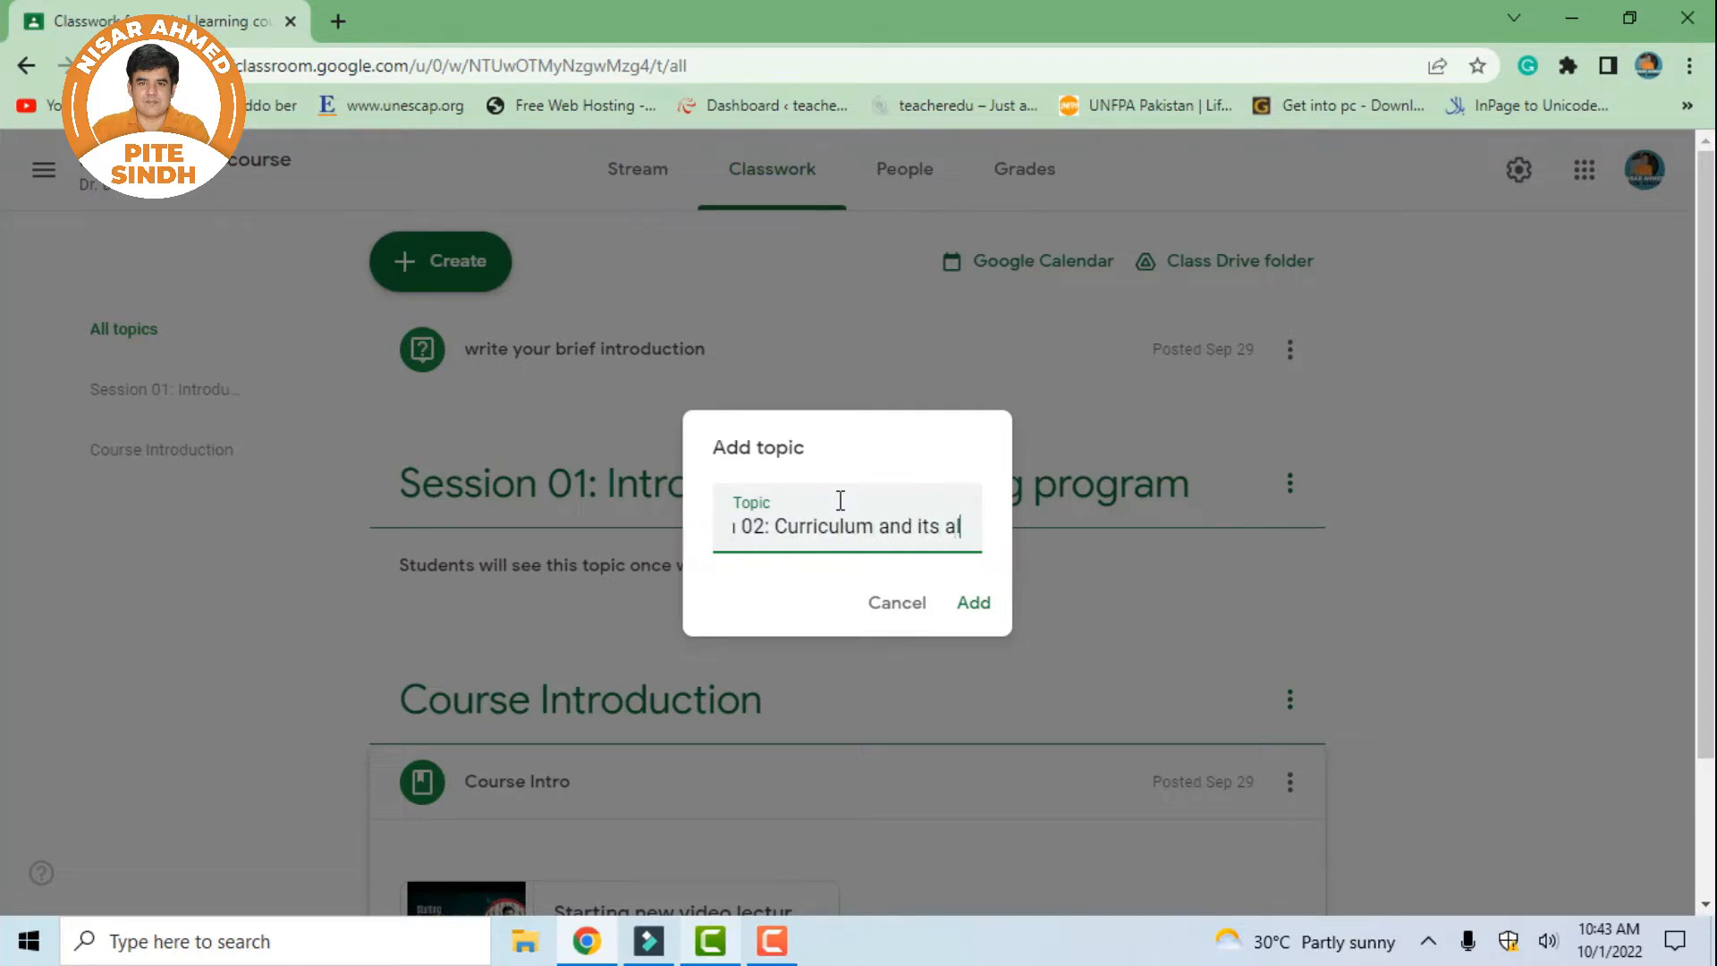
text(ignment wit)
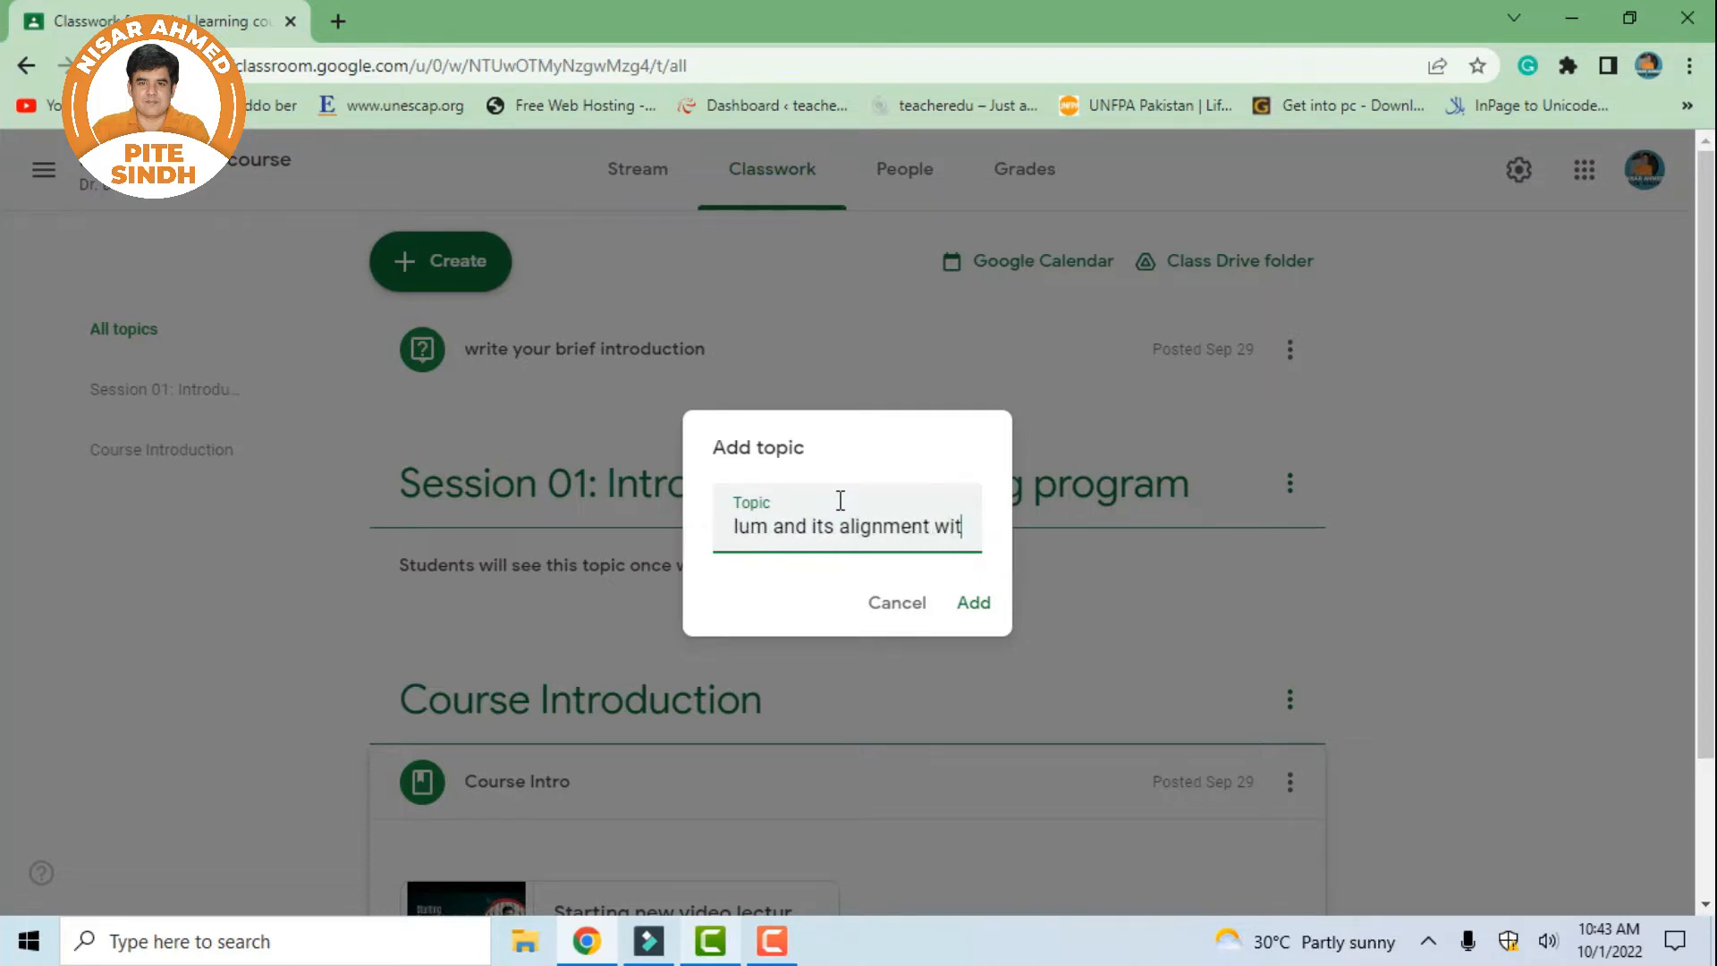
text(h text)
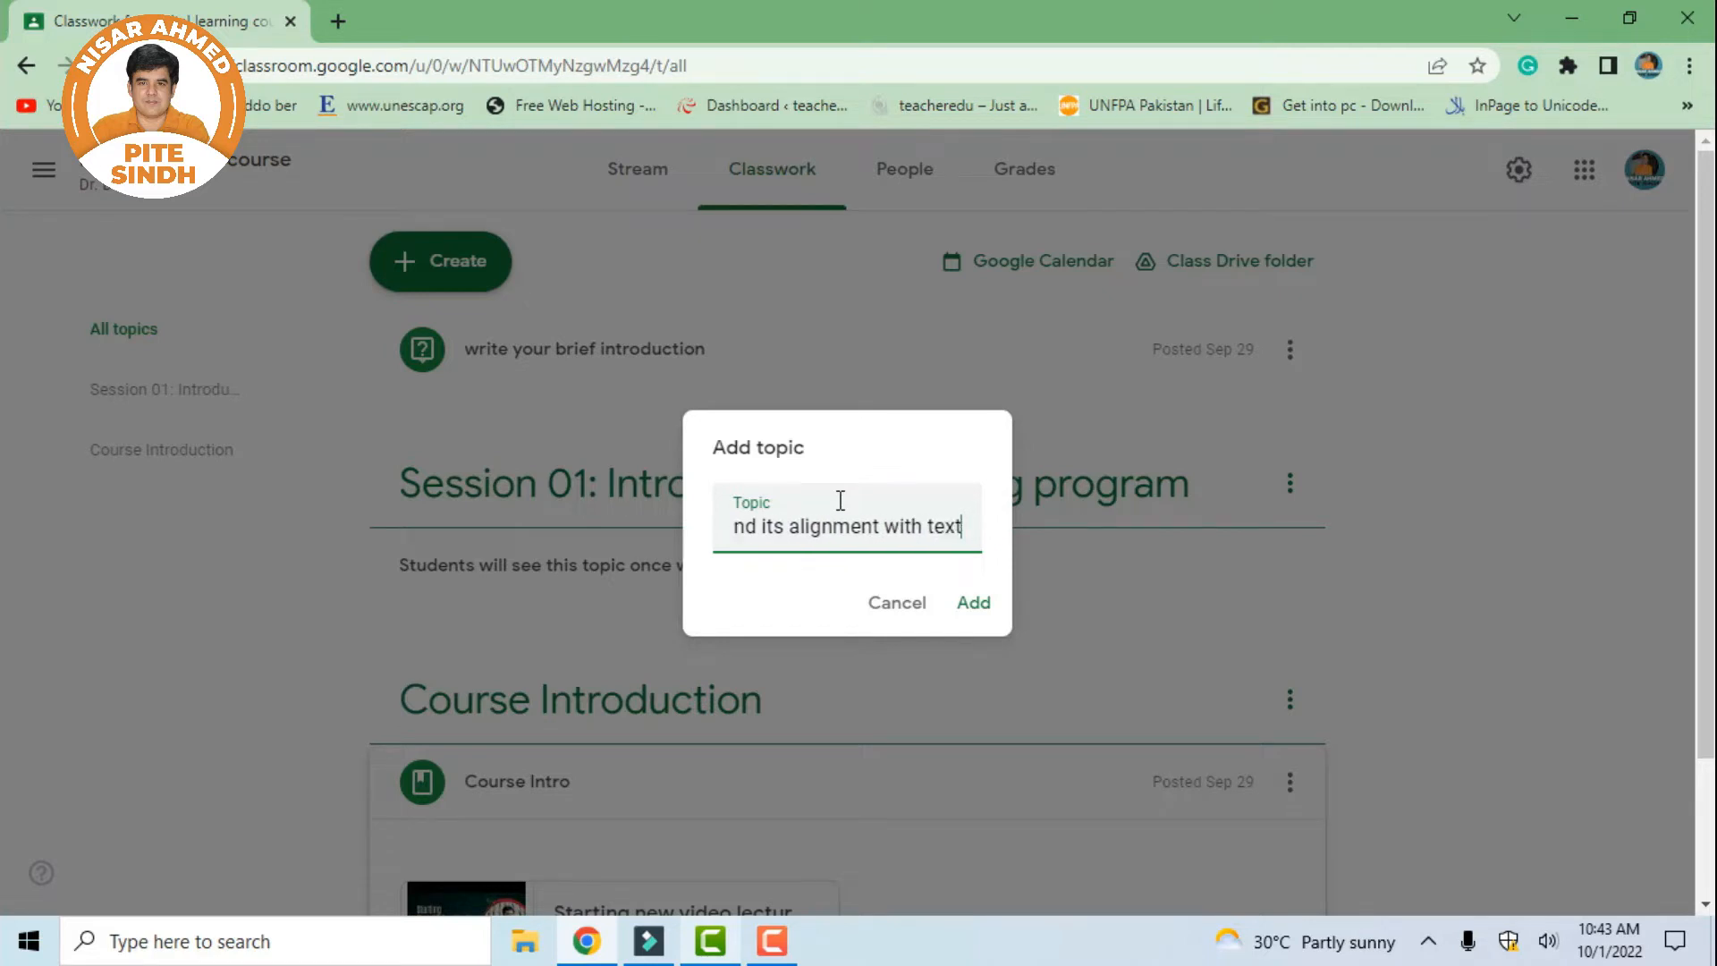
text(books)
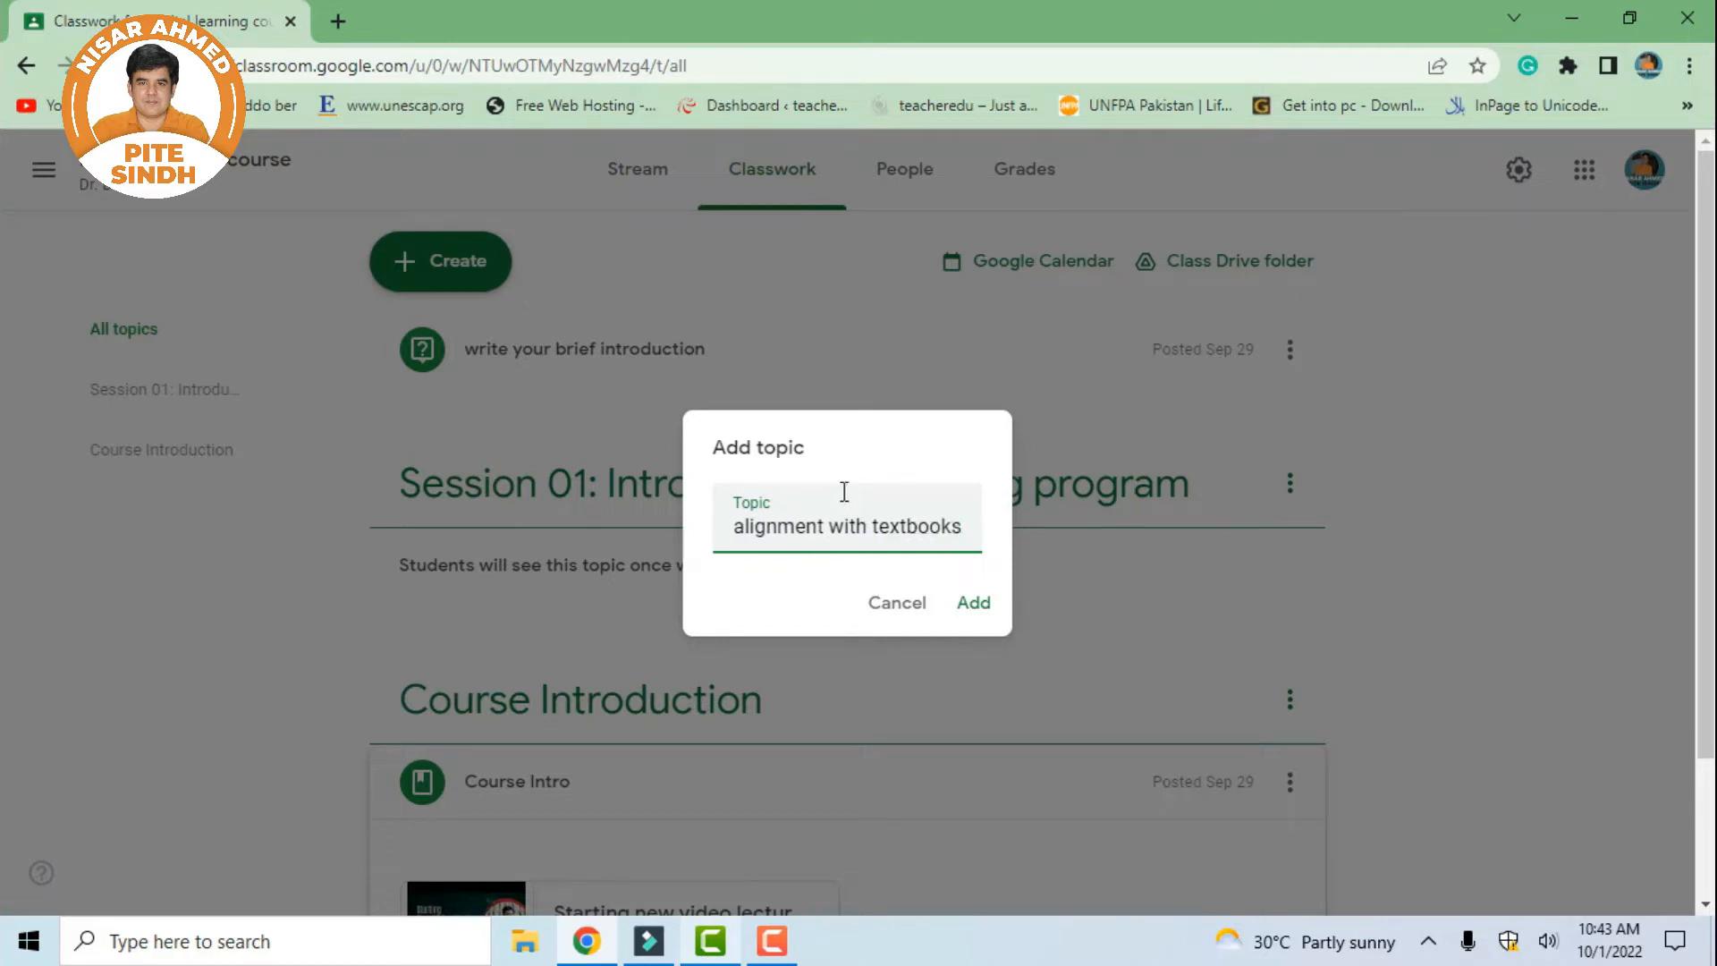
click(977, 605)
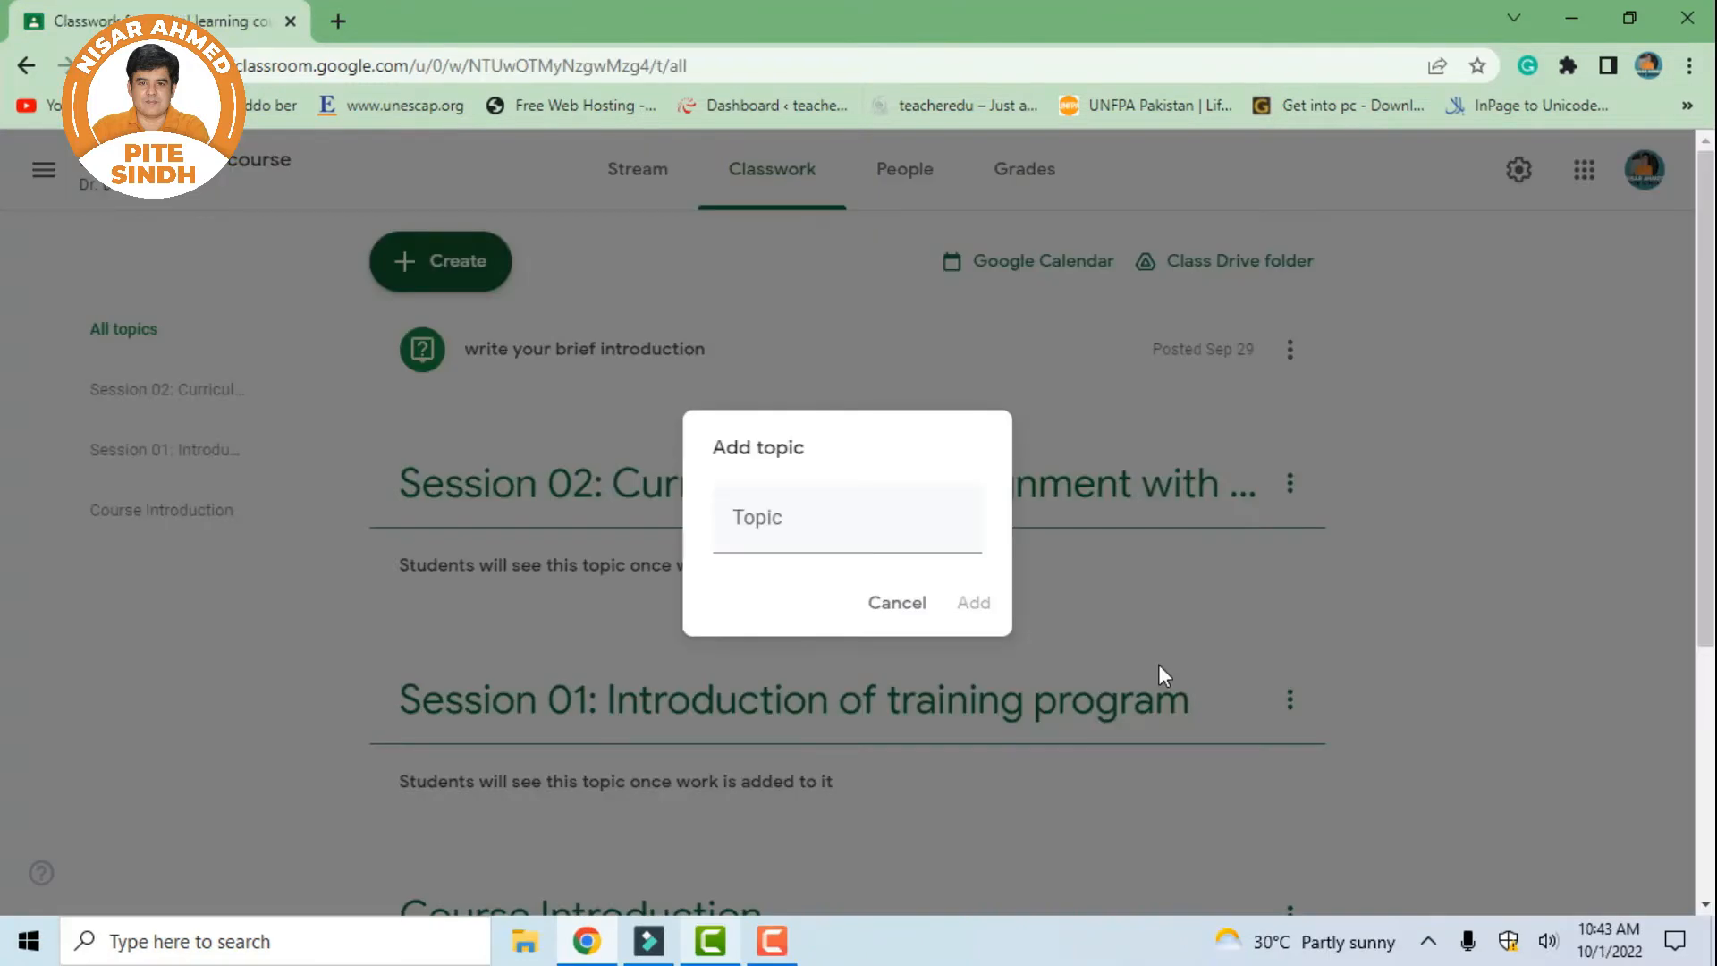
Add a classwork topic named "Session 03: Assessment and evaluation"
click(790, 539)
text(Se)
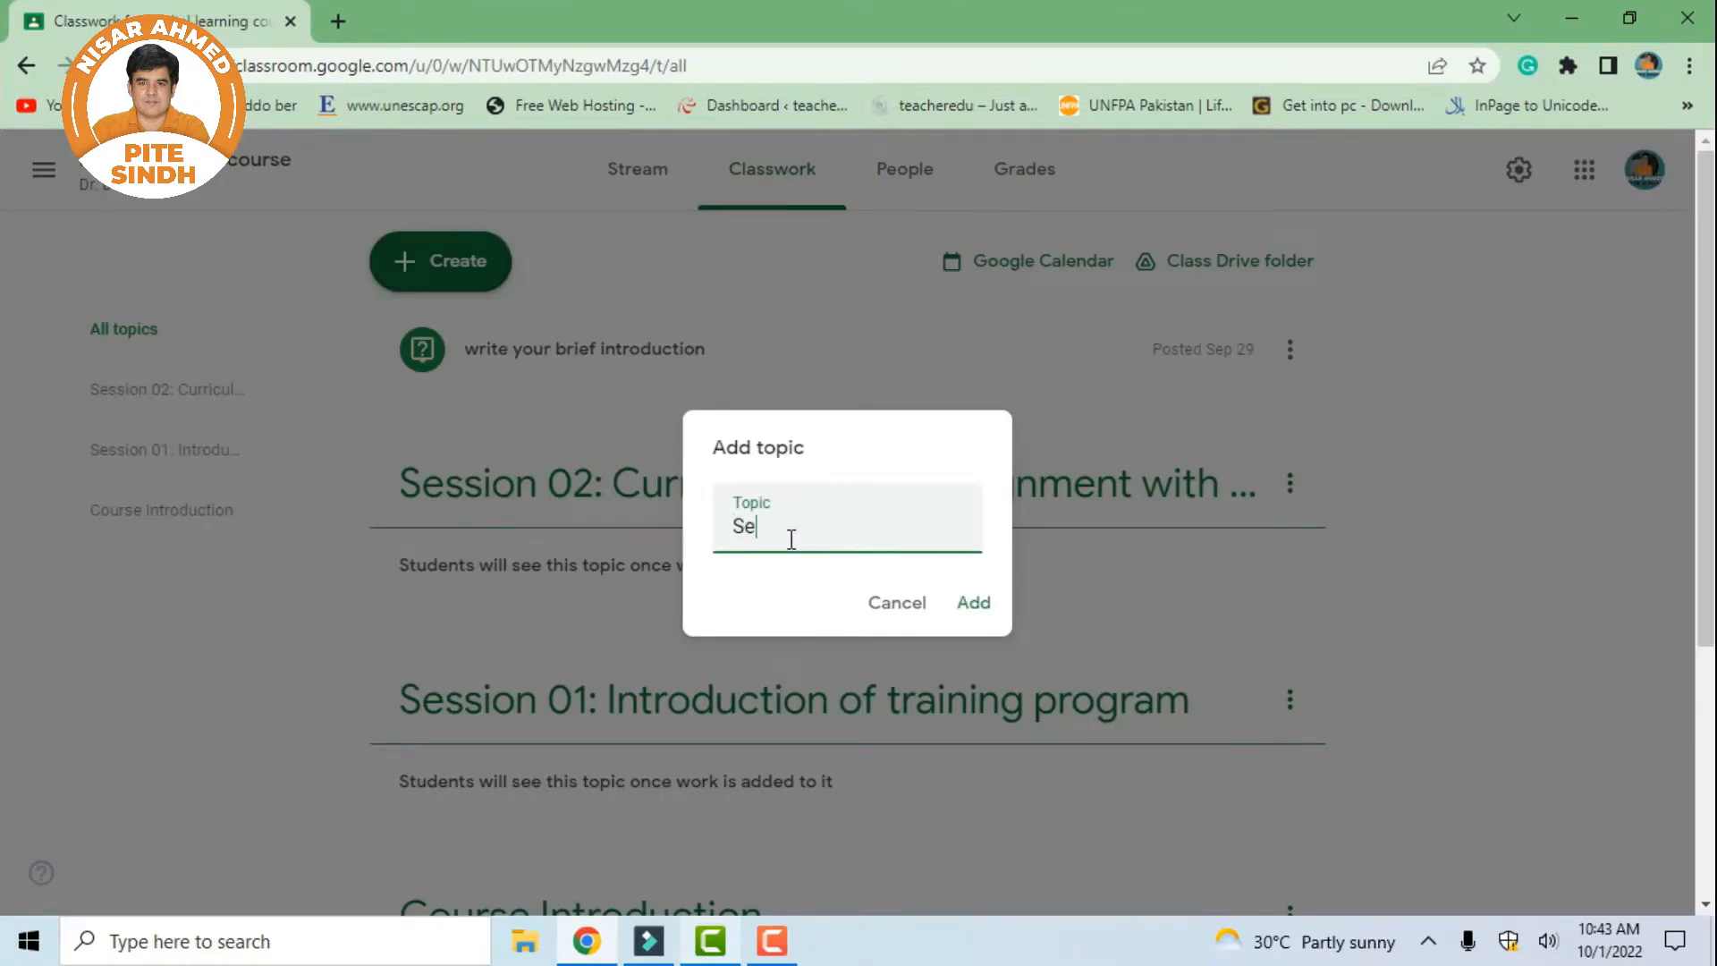
text(ssion 03:)
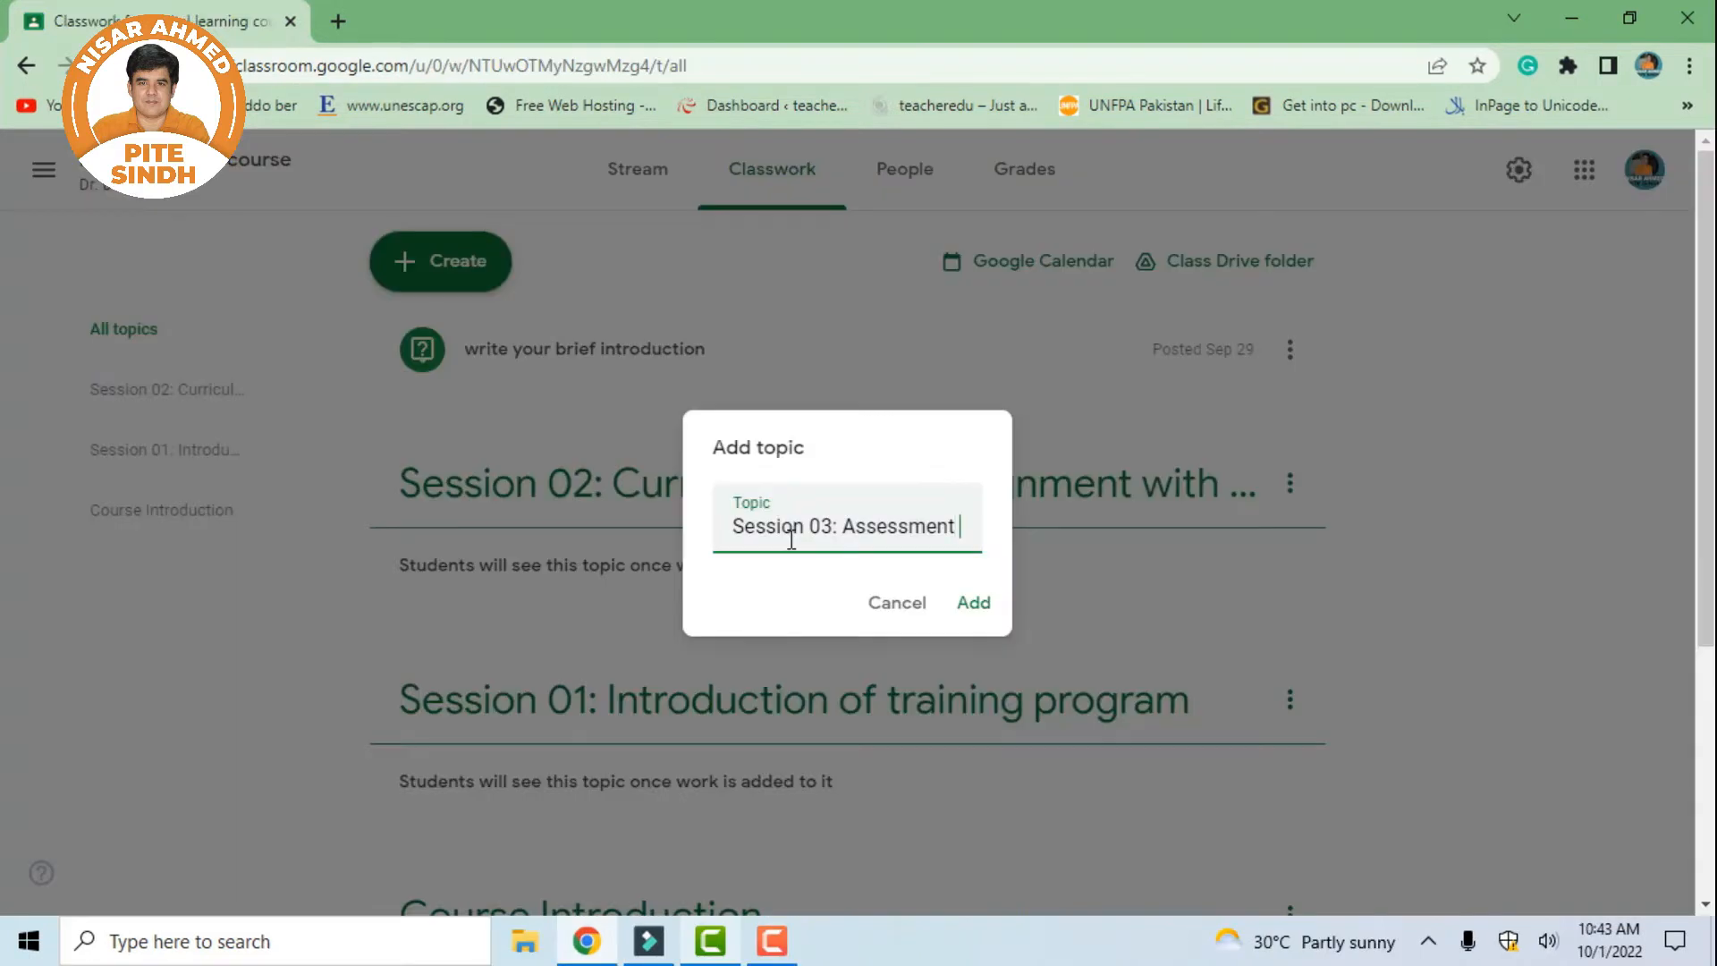
text(and ev)
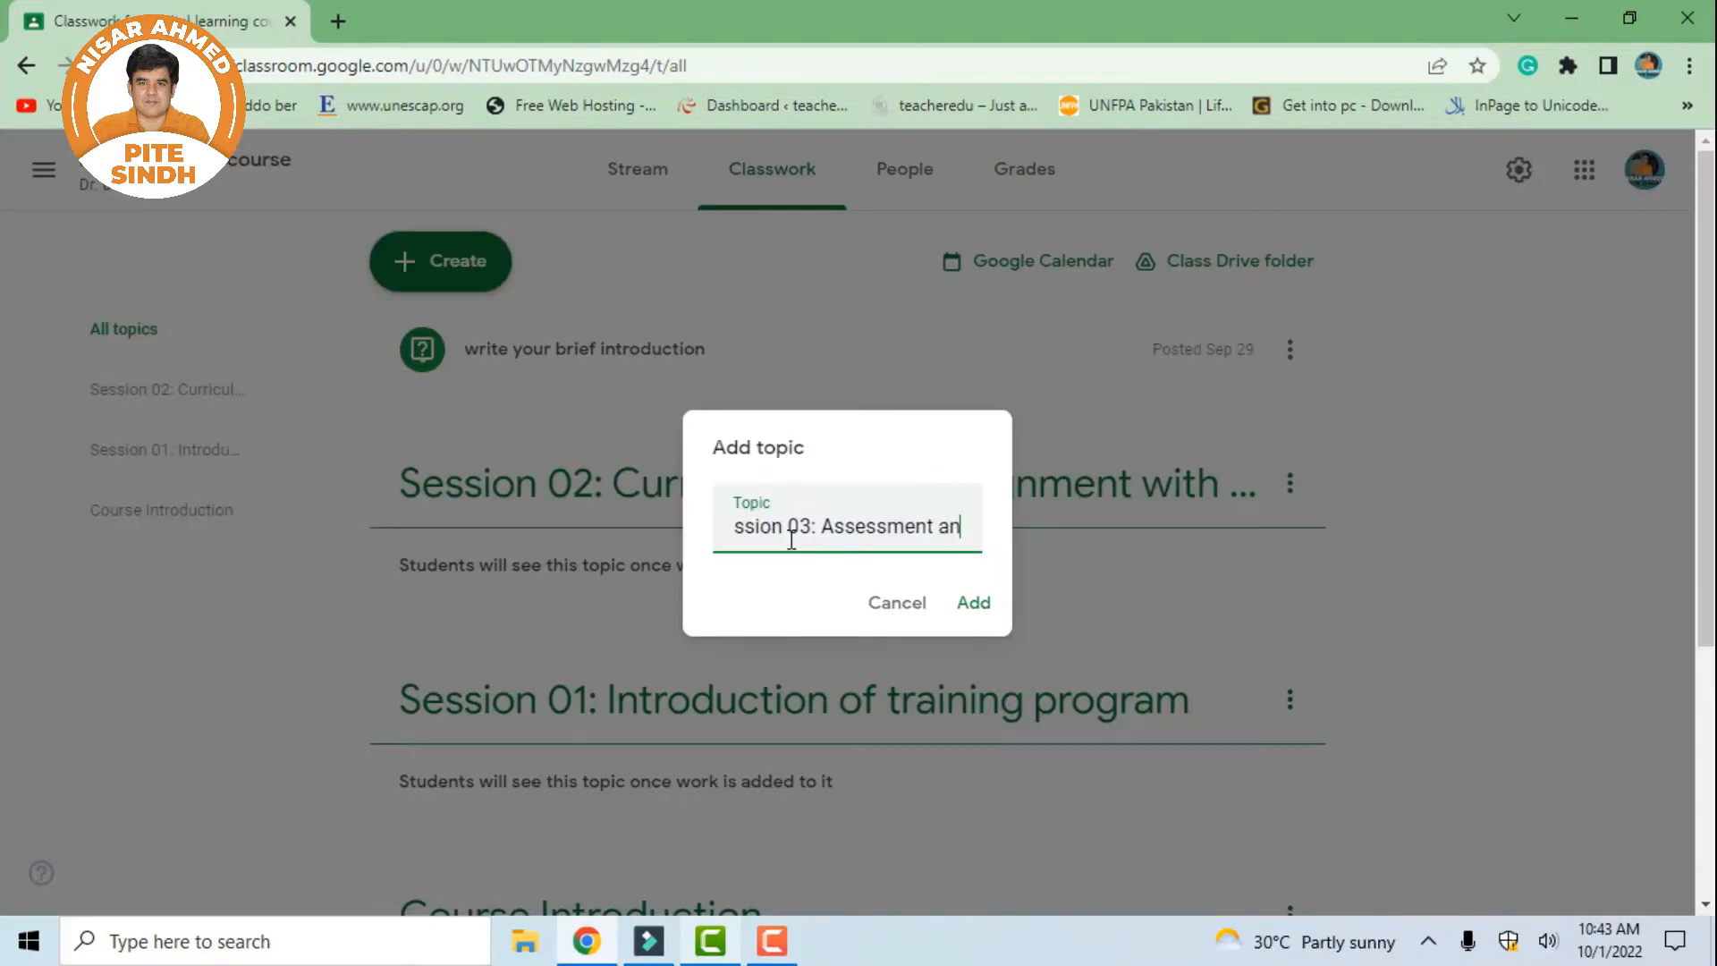
text(ation)
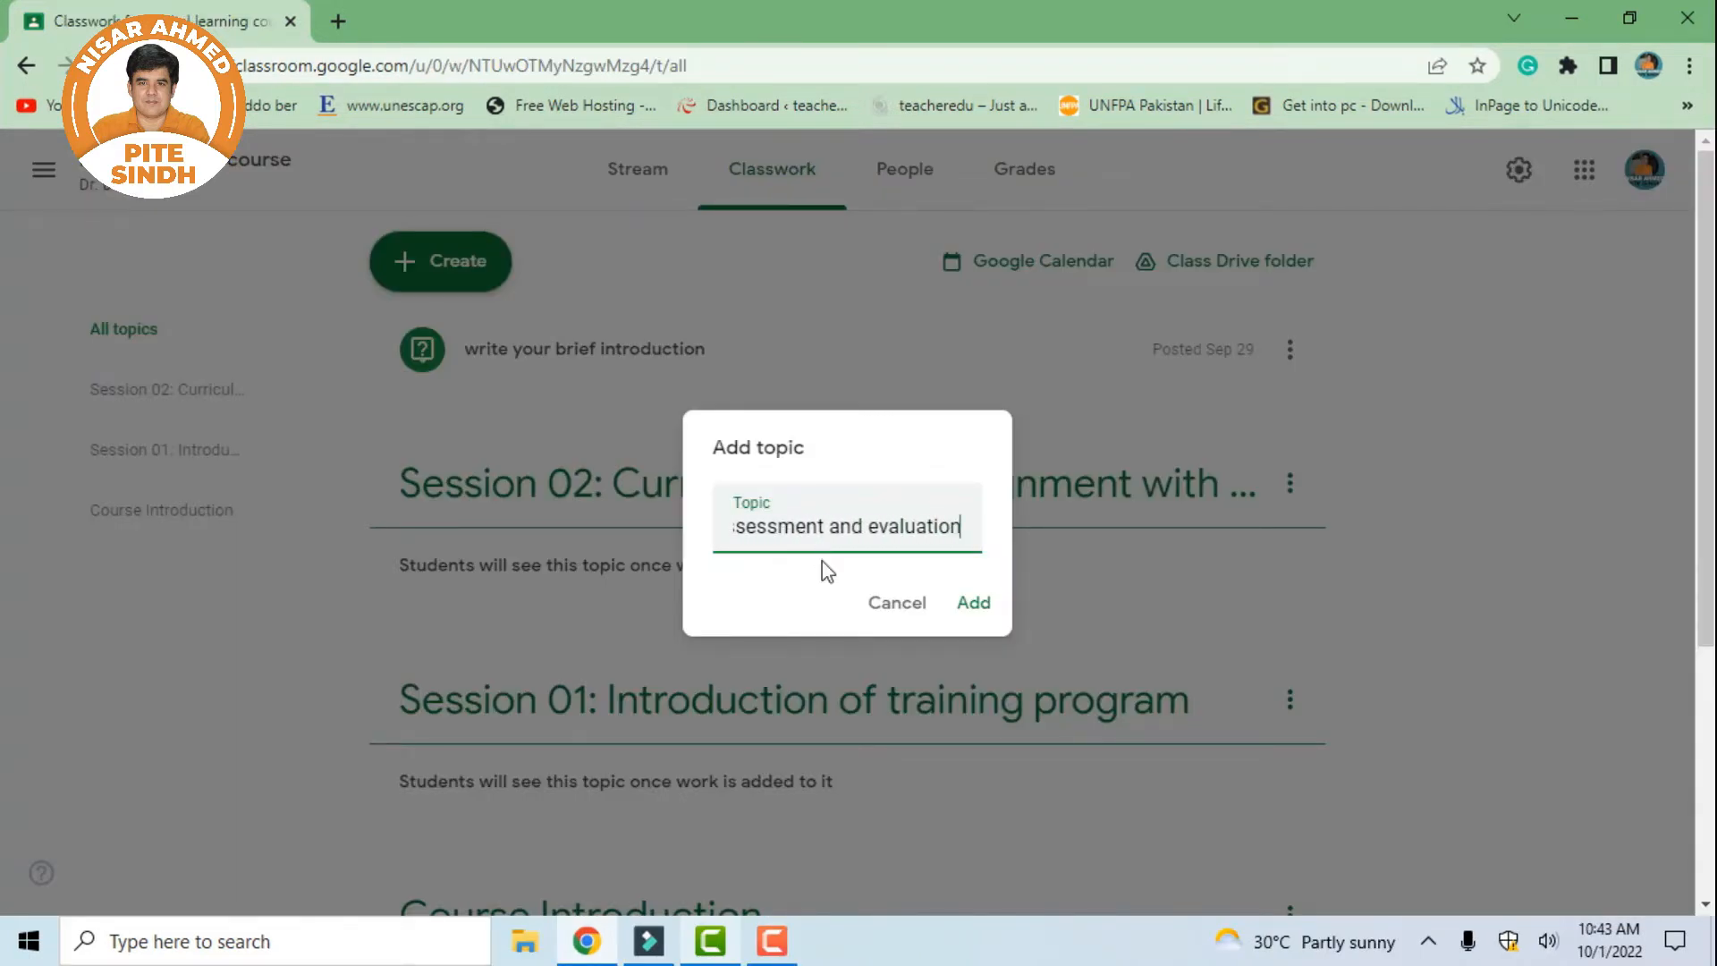
click(969, 601)
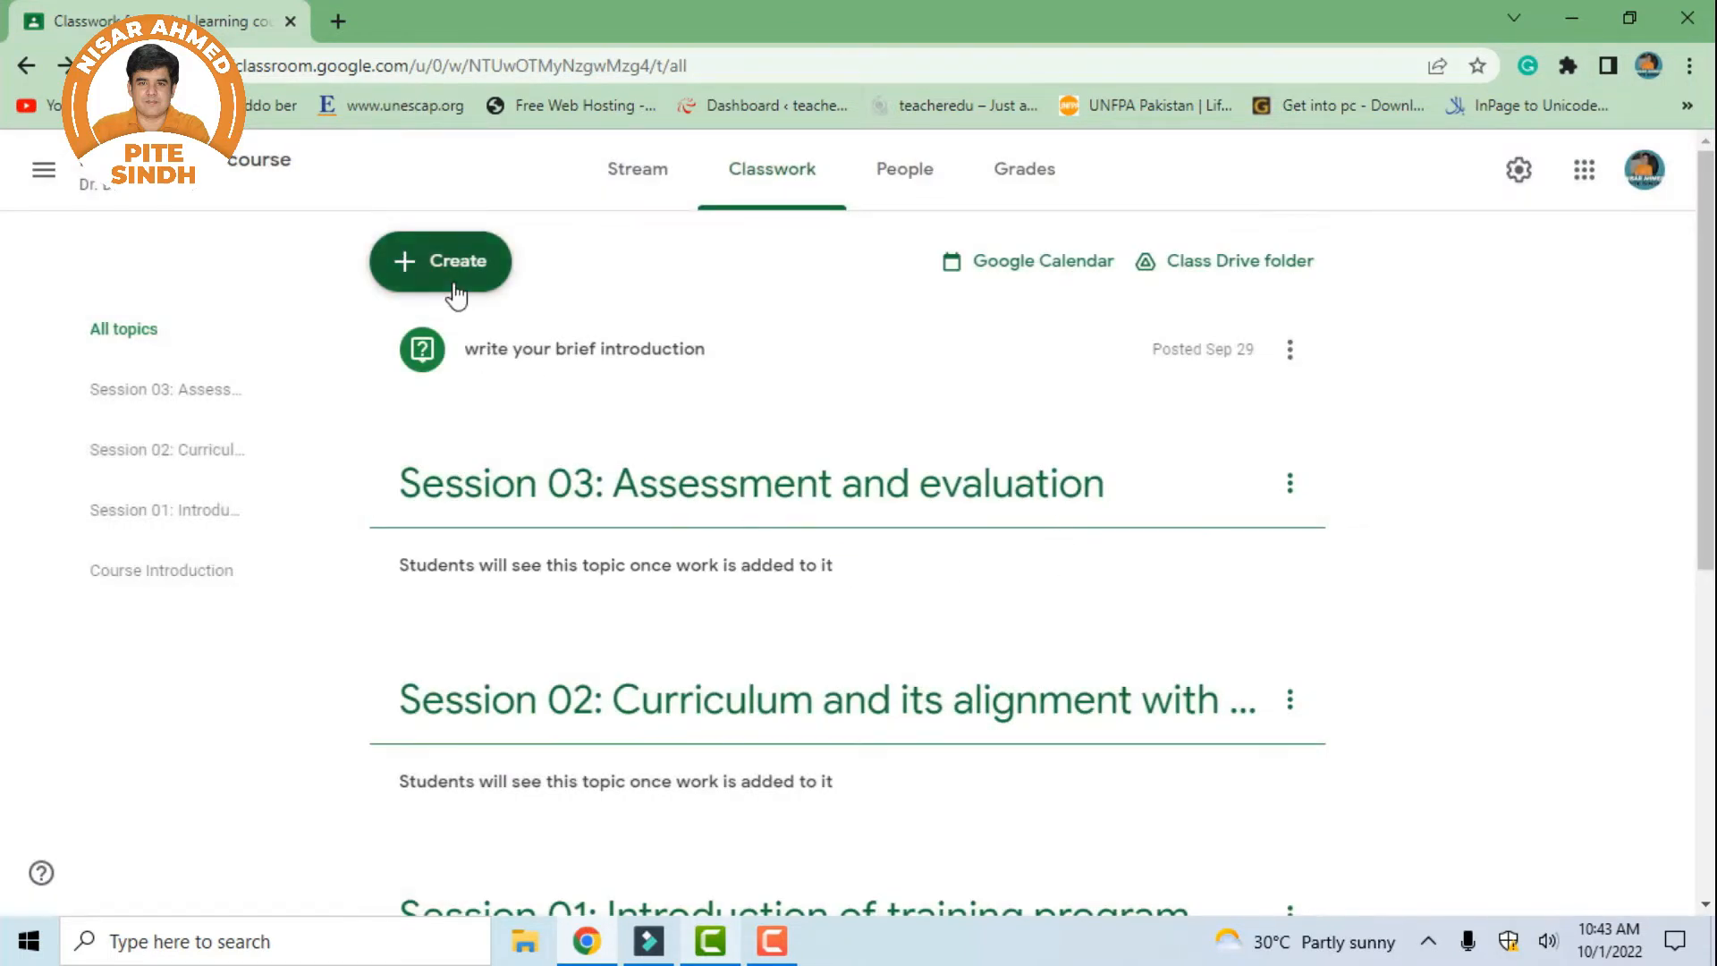
Add a classwork topic named "Session 04: Computer science core competencies"
click(456, 268)
click(467, 666)
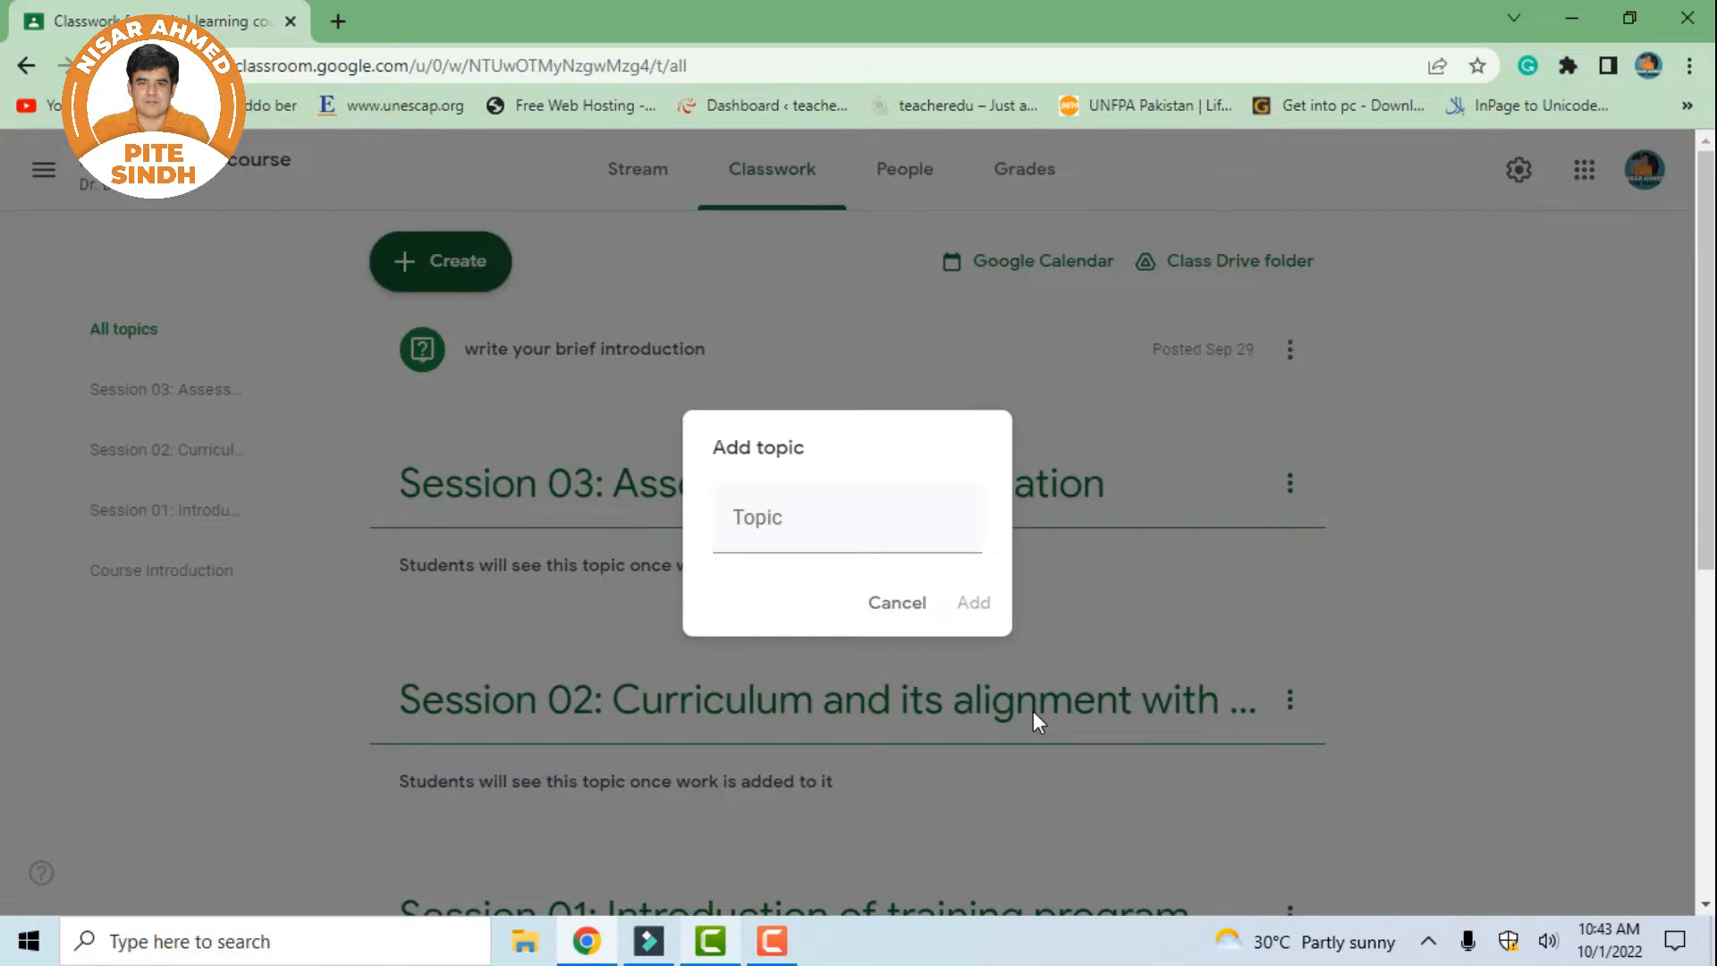
click(879, 512)
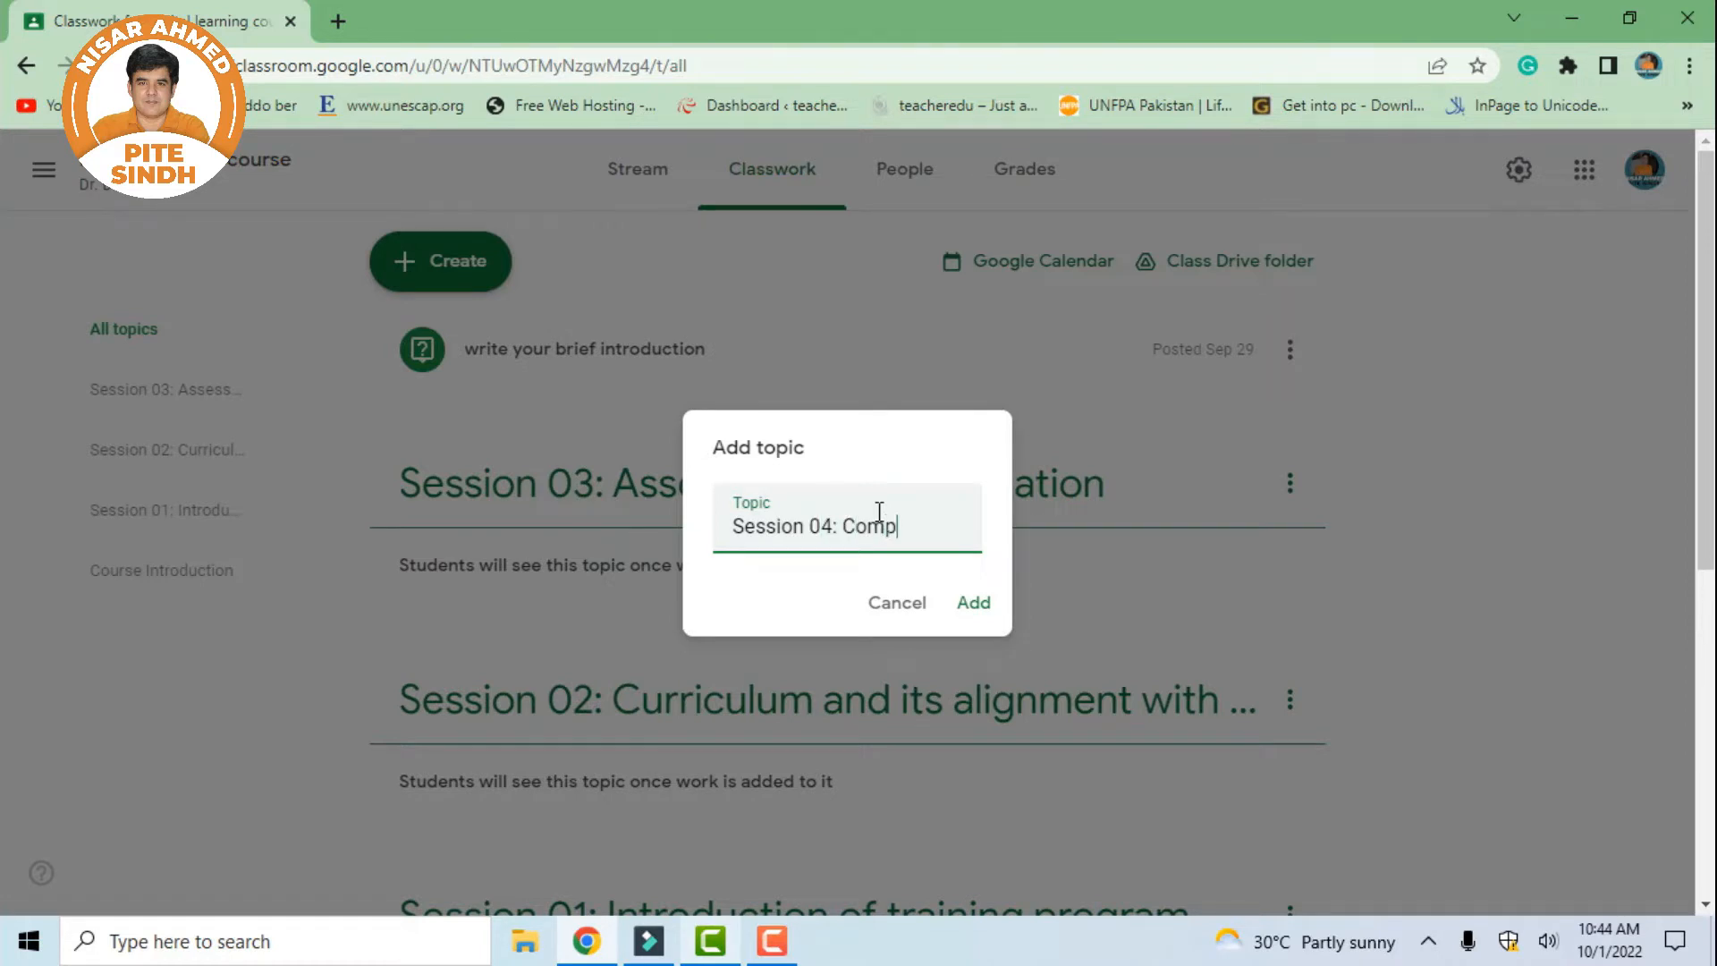
text(Session 04: Computer science core )
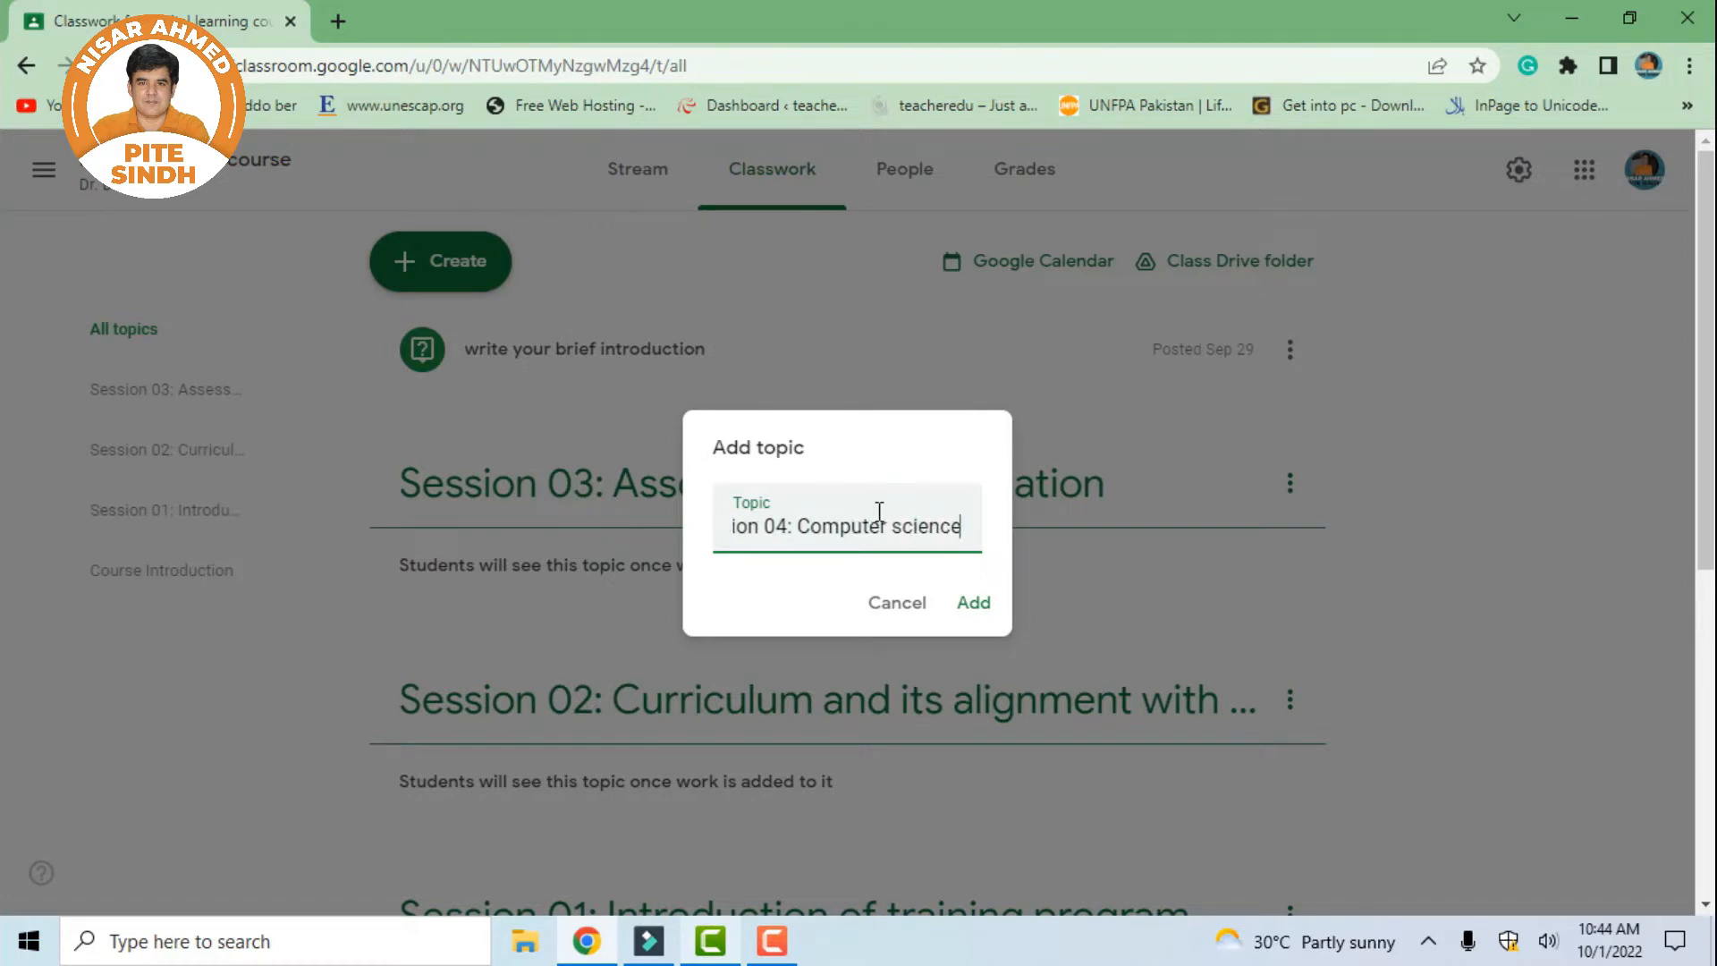
text(compete)
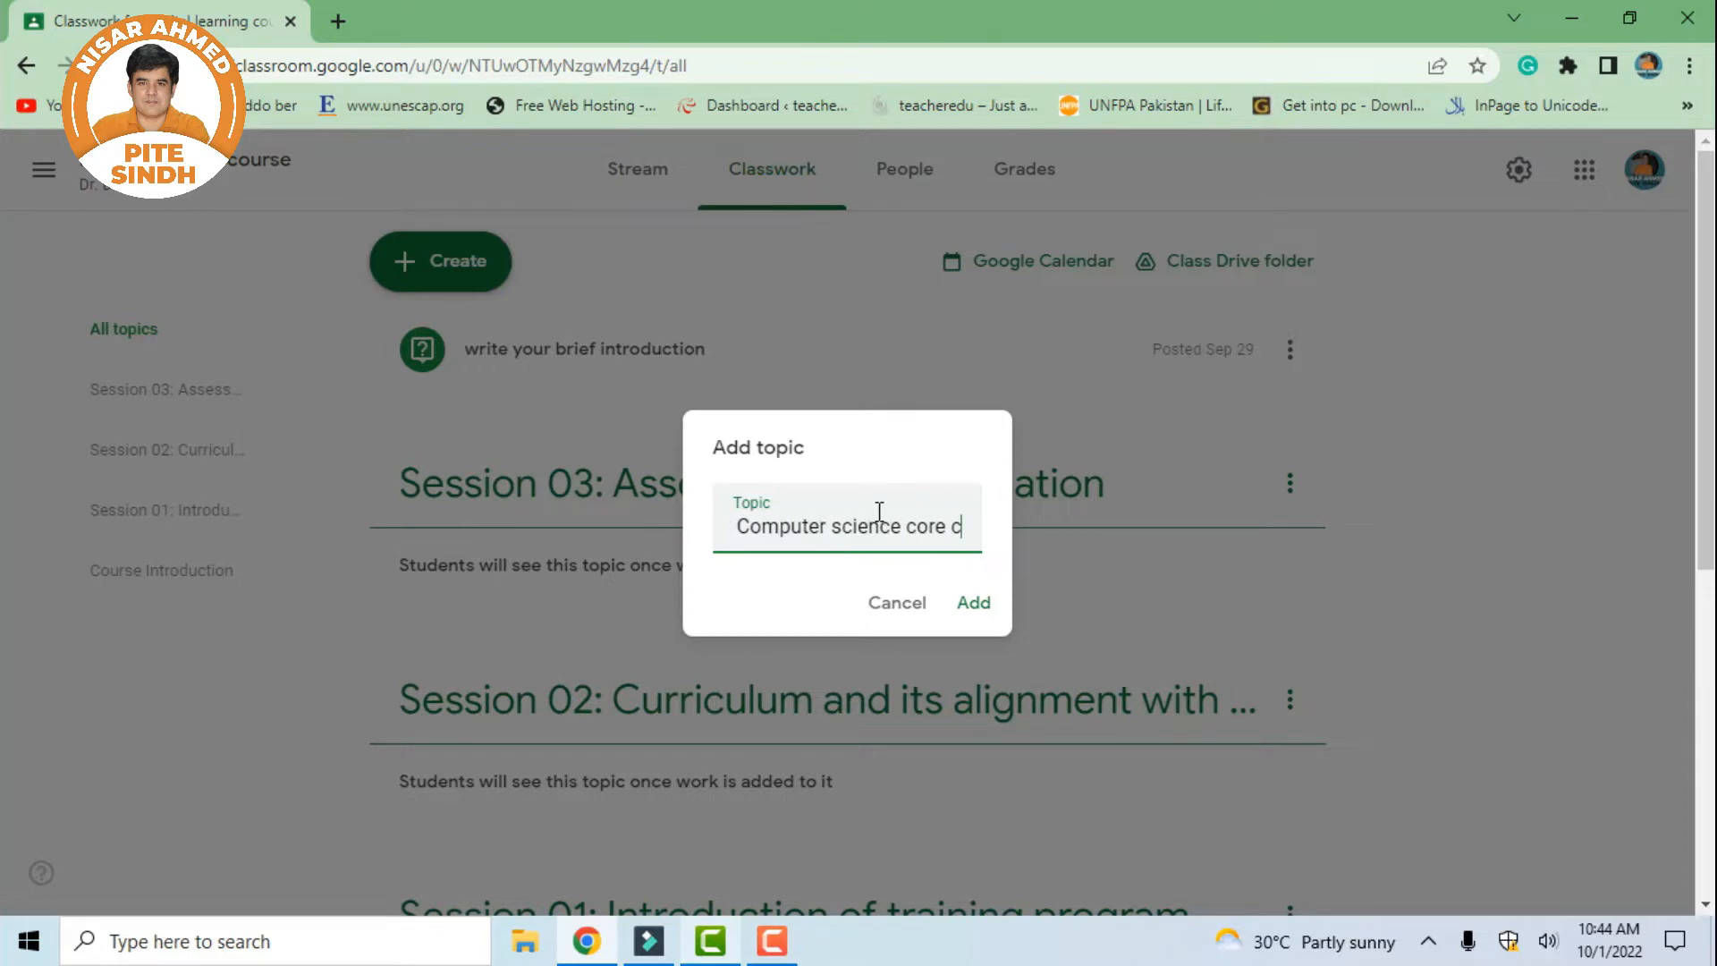
text(ncies)
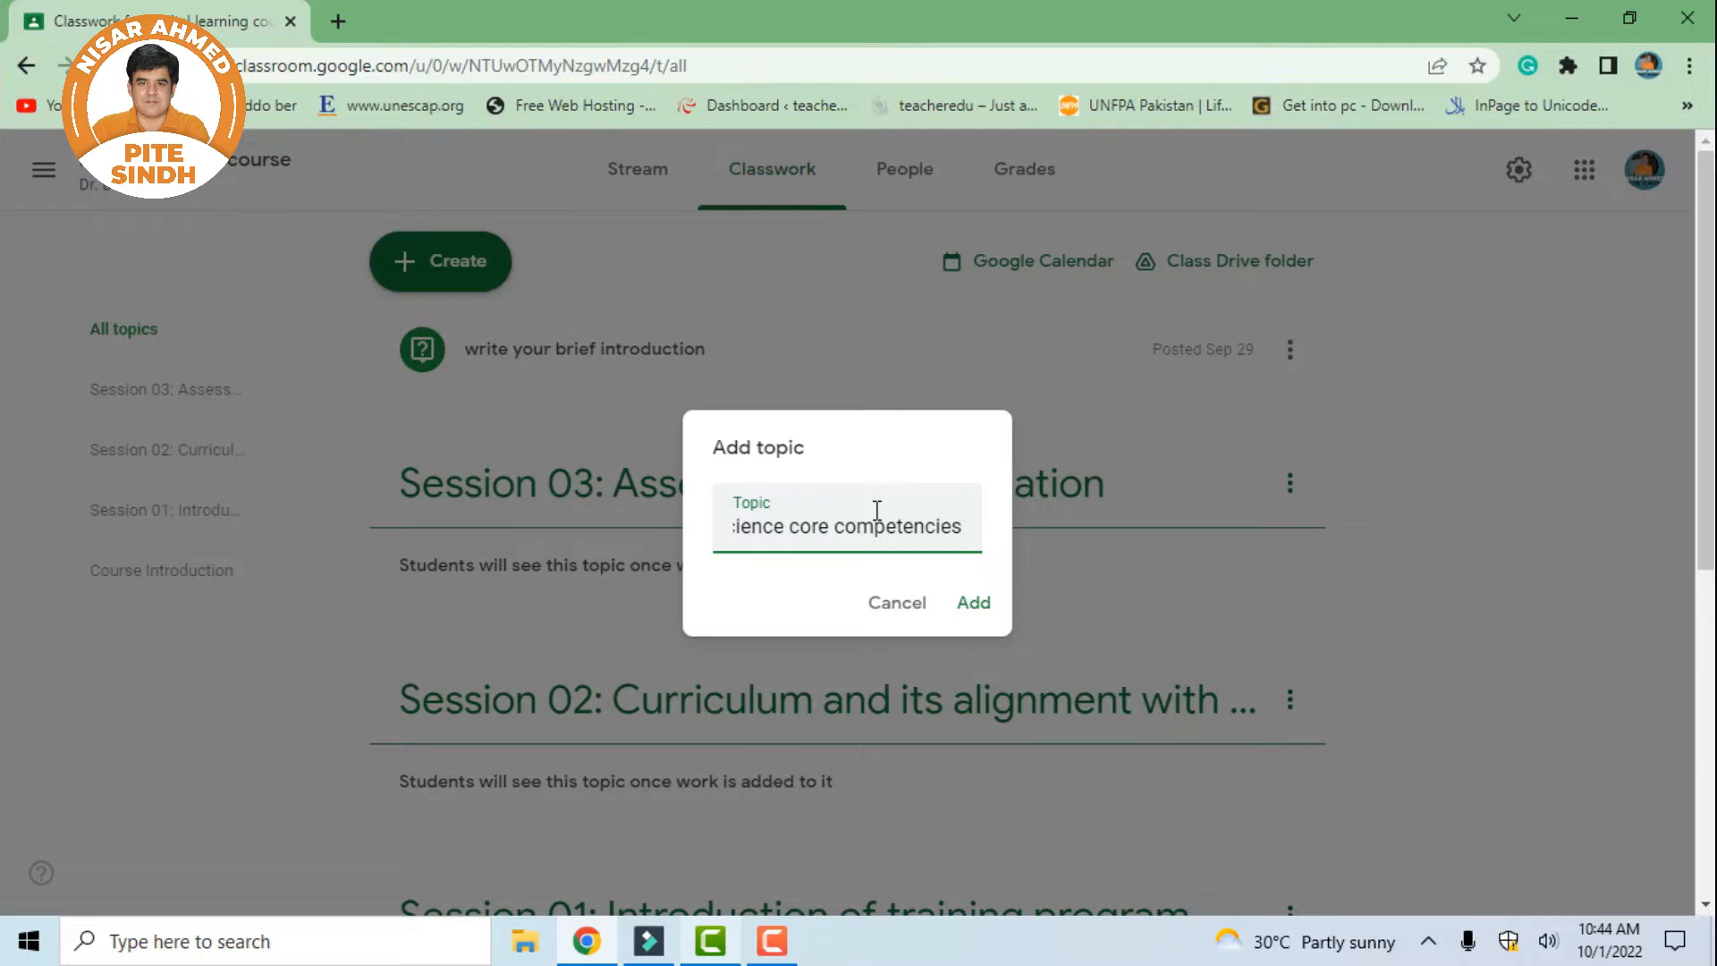
click(975, 603)
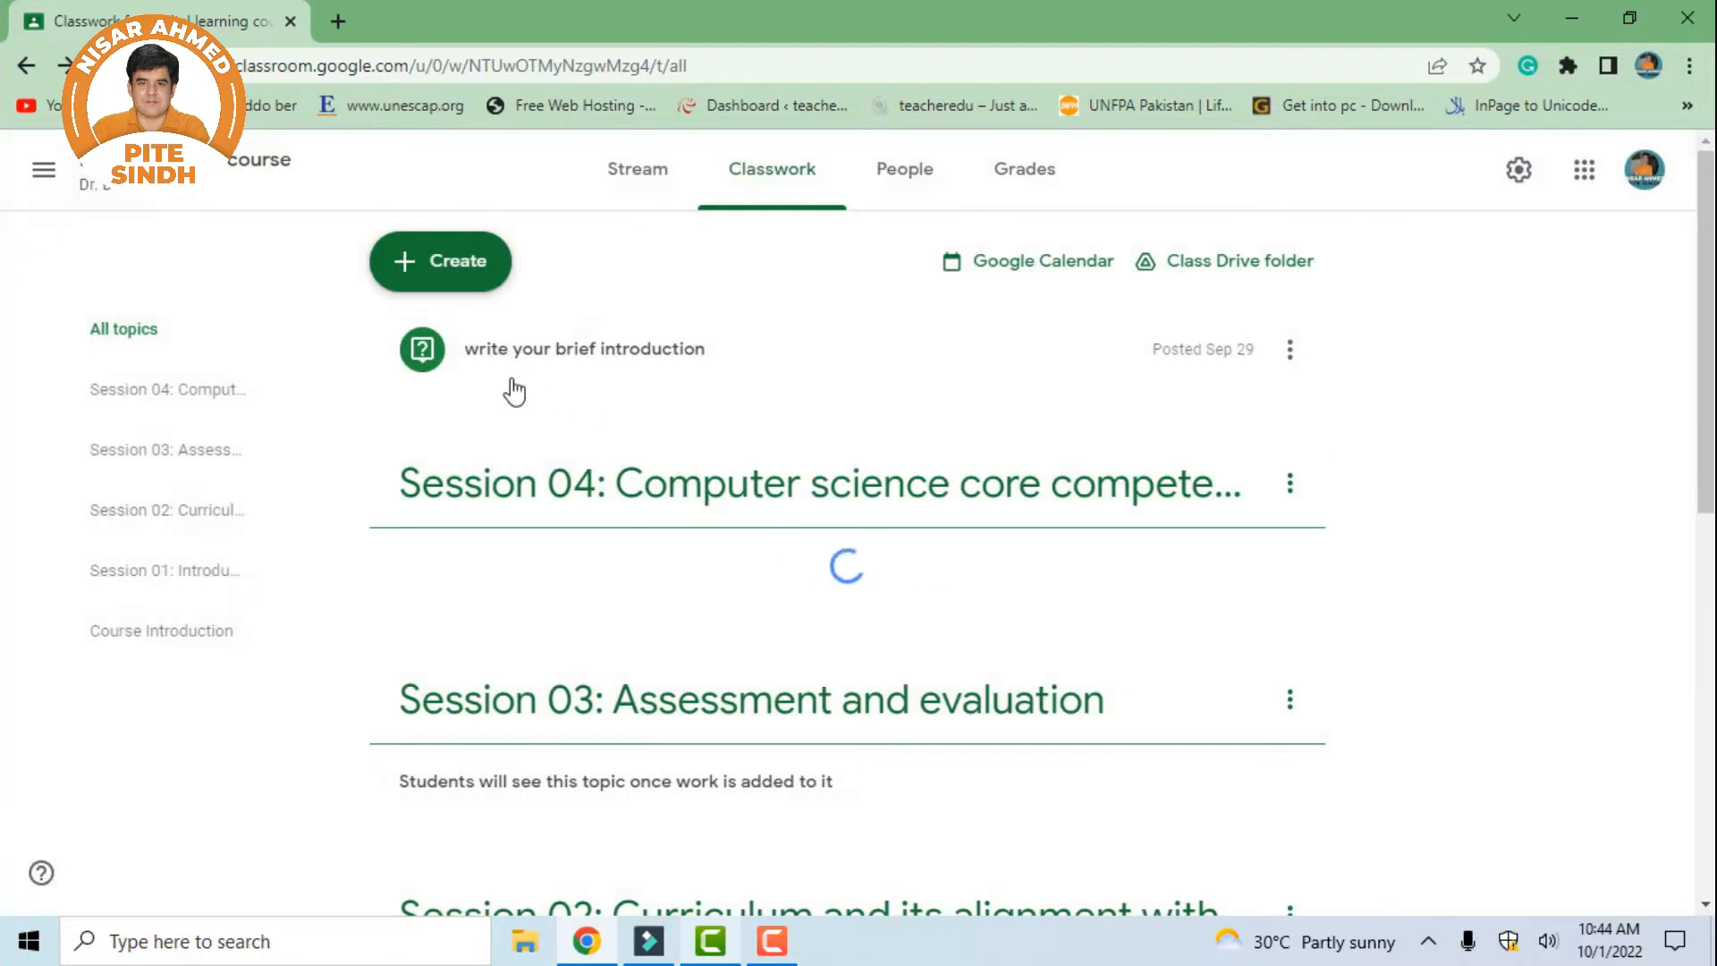
Add a classwork topic named "Session Test item development"
click(447, 269)
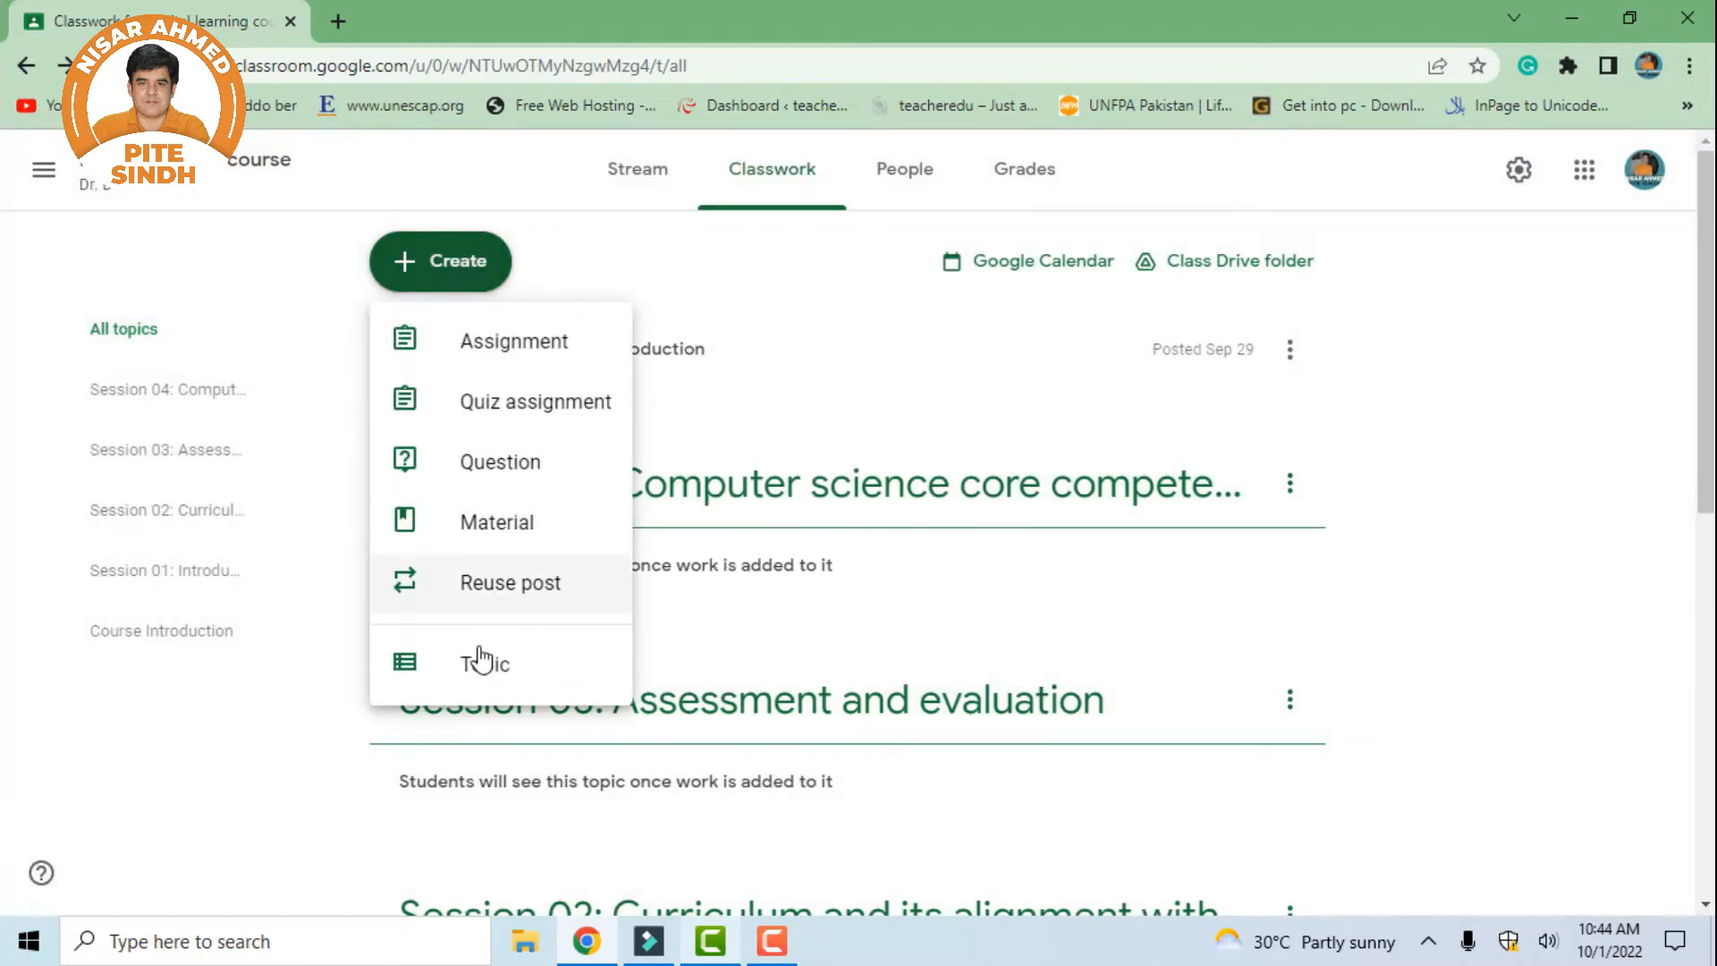
click(421, 660)
click(805, 533)
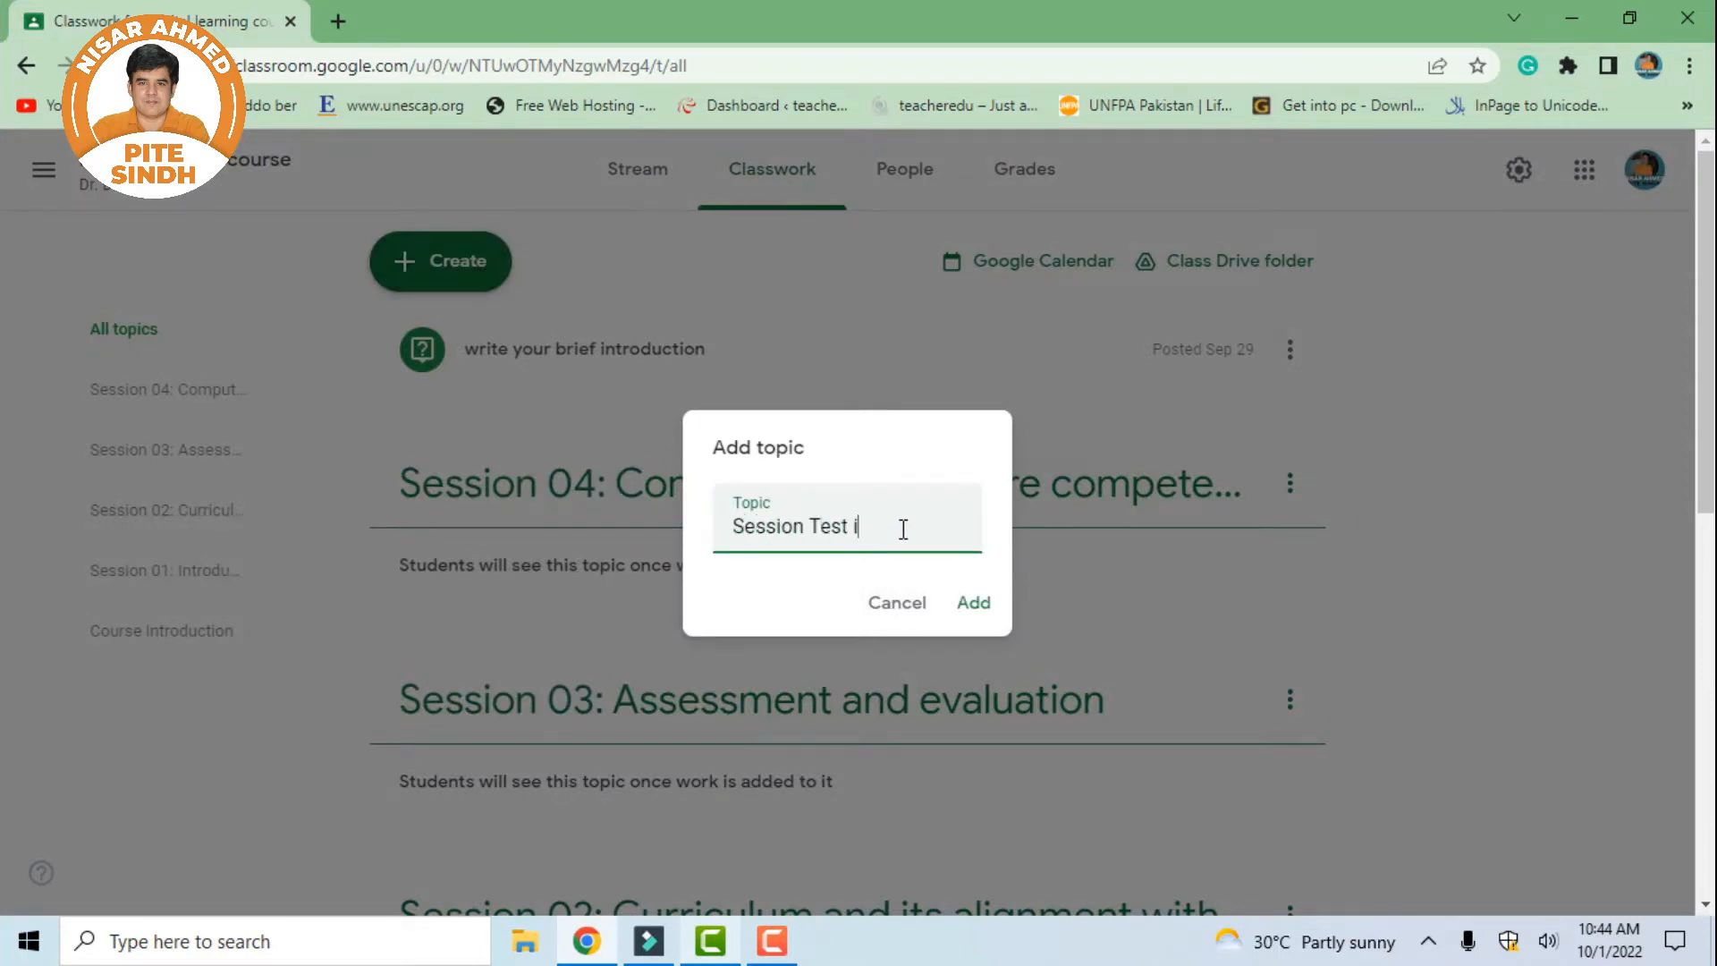
text(Session Test item development)
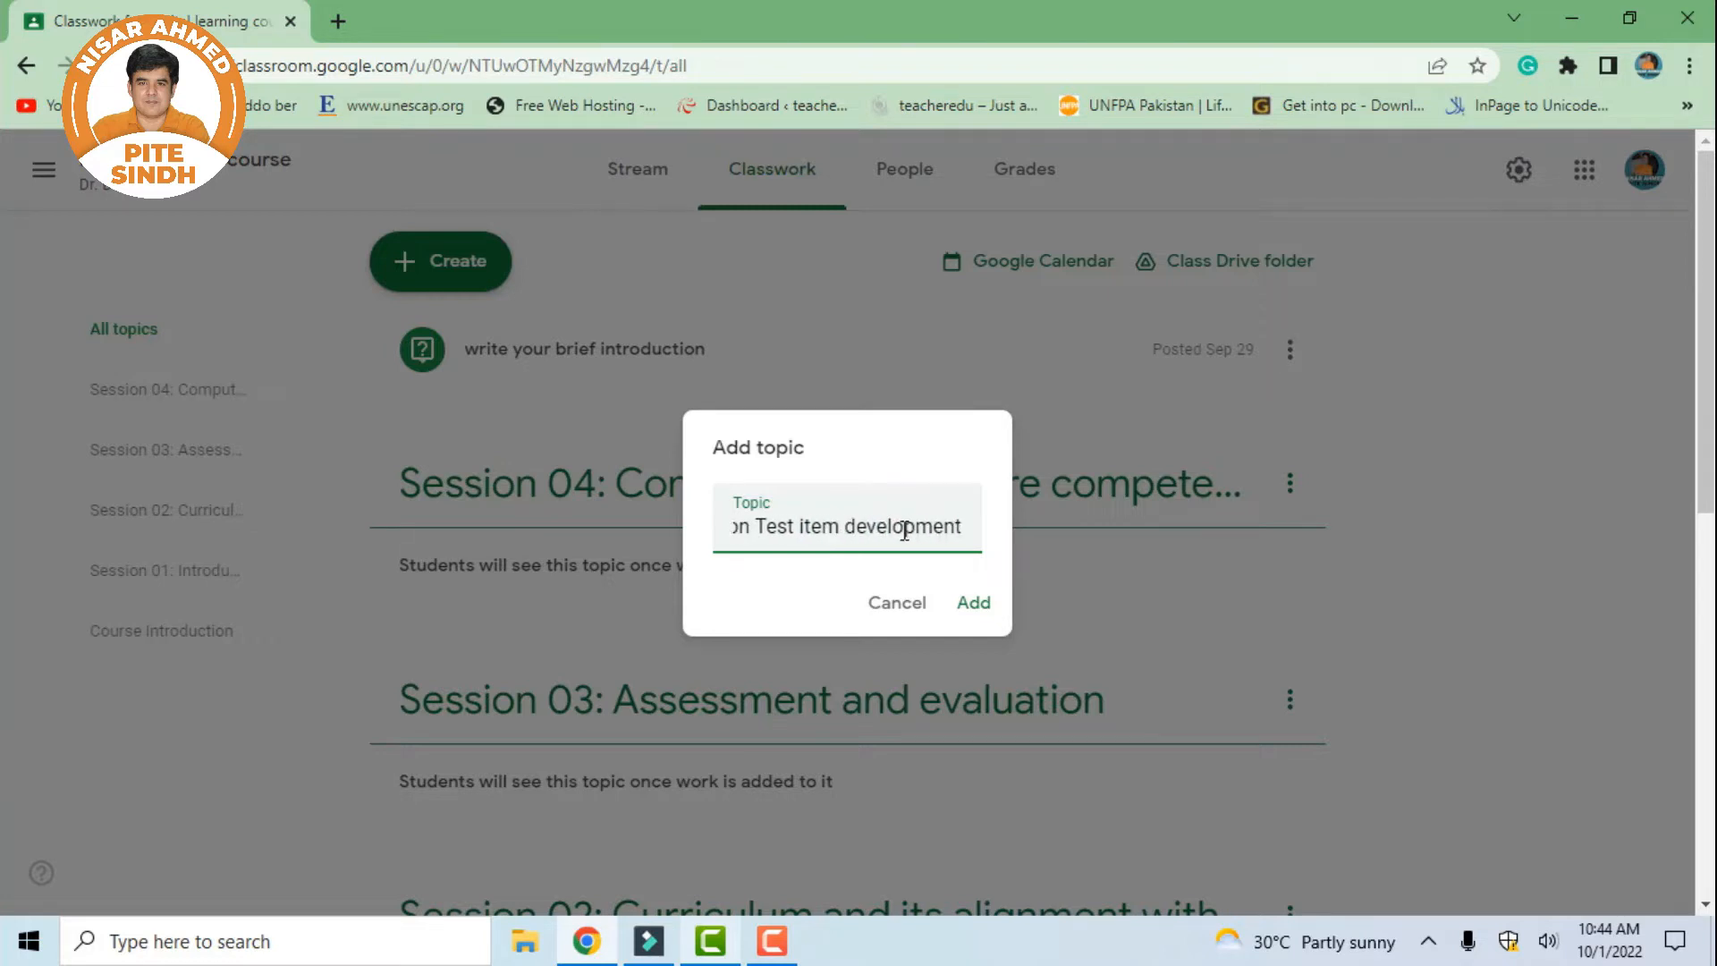
click(973, 602)
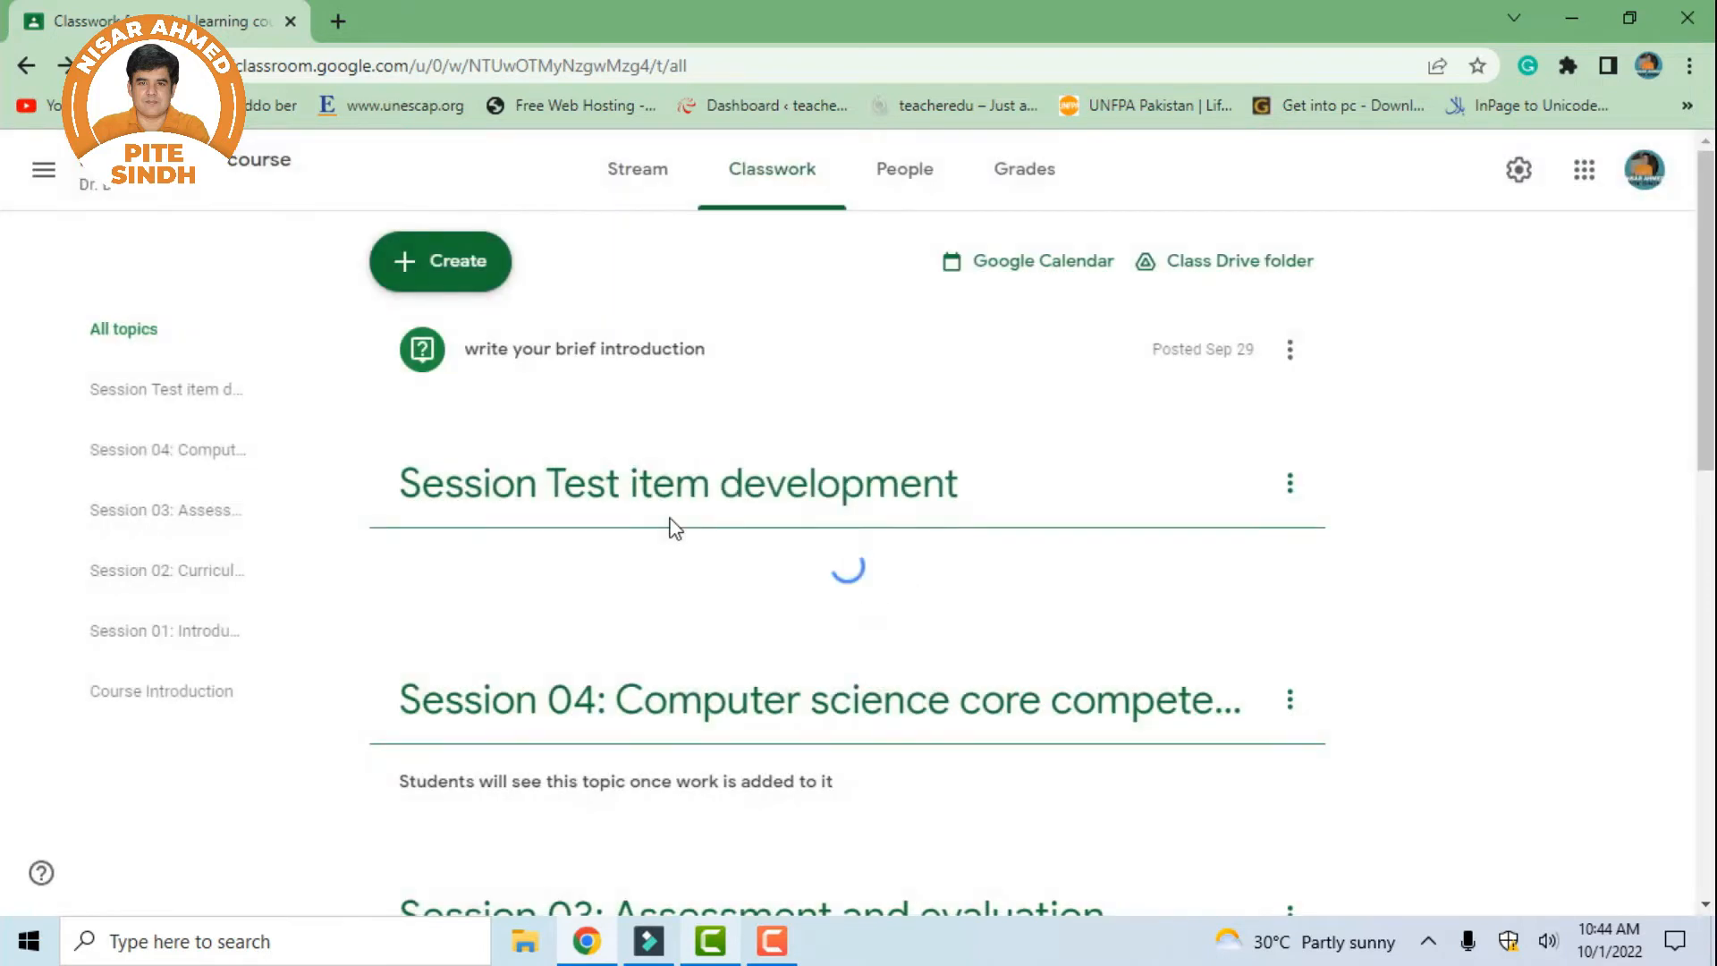
Delete the "Session Test item development" topic from the classwork
click(579, 501)
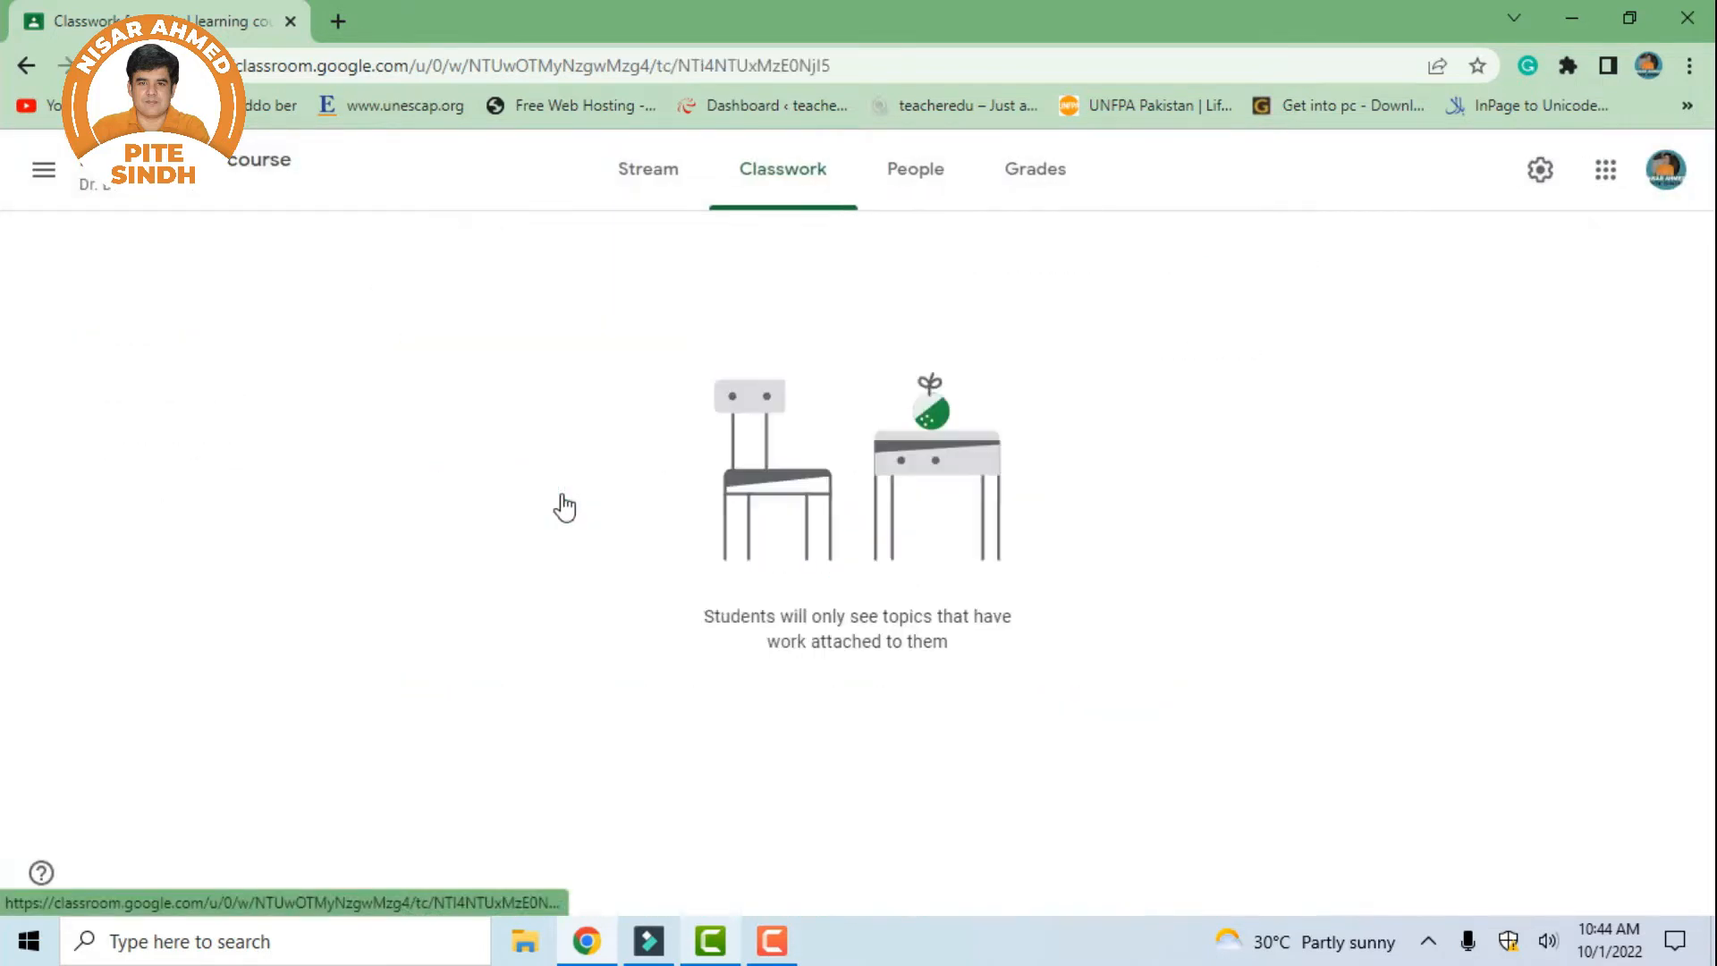
click(1301, 288)
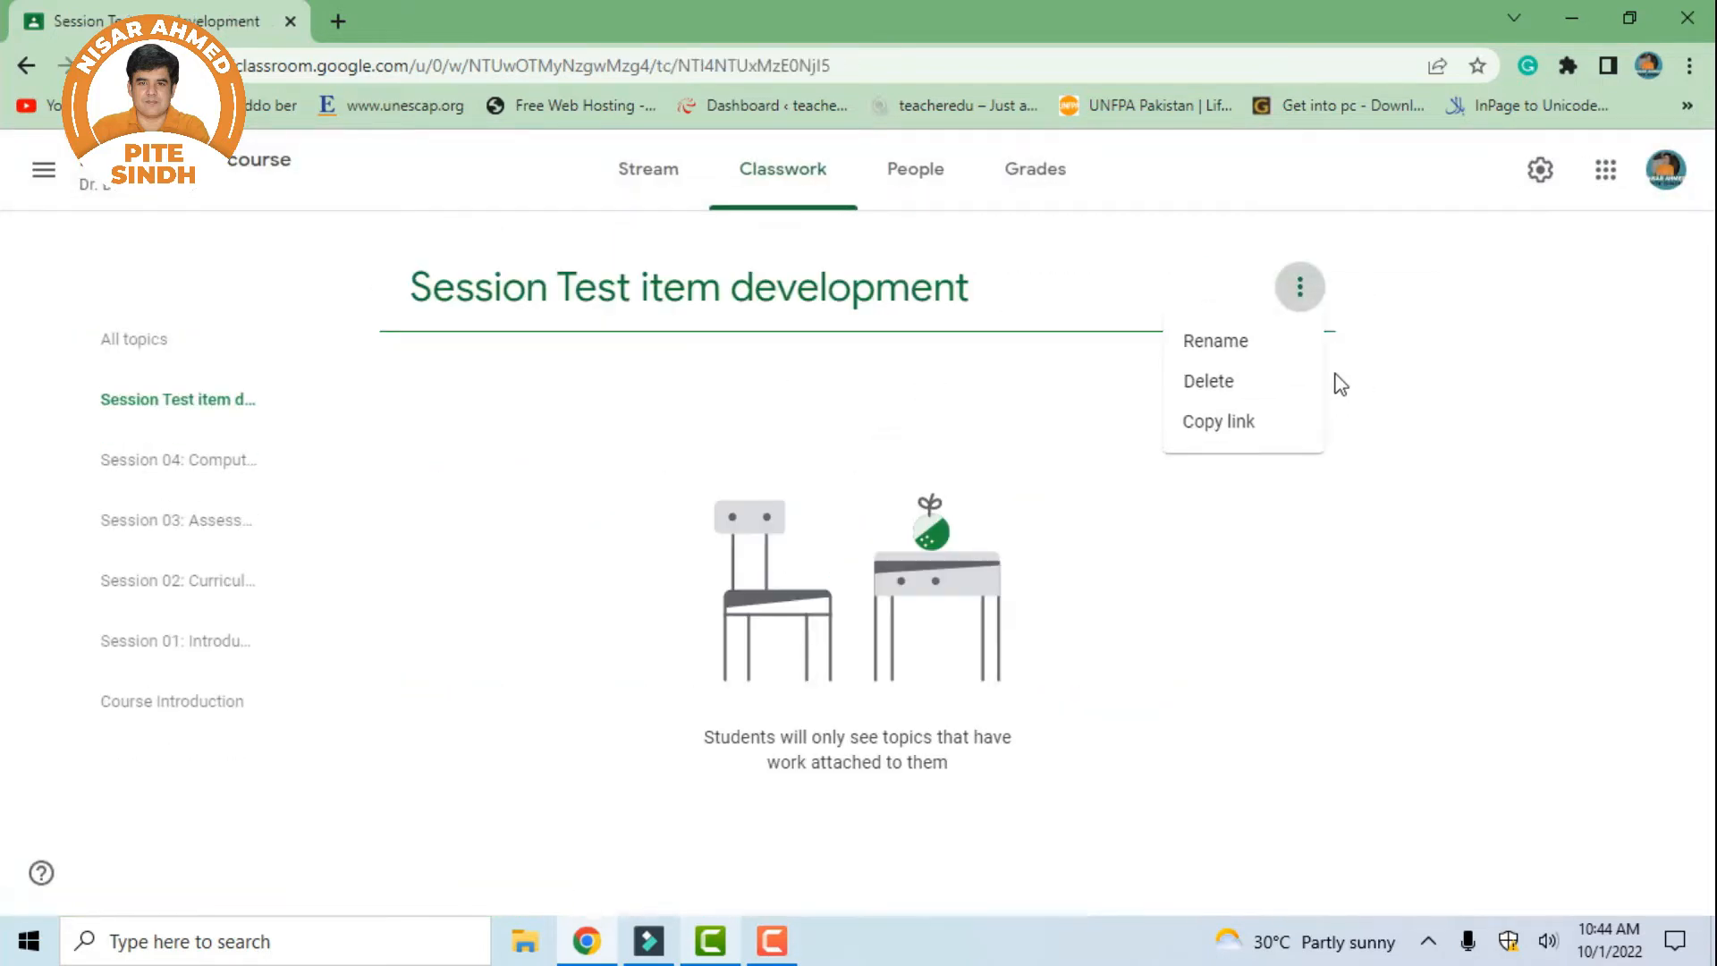
click(1333, 378)
click(793, 201)
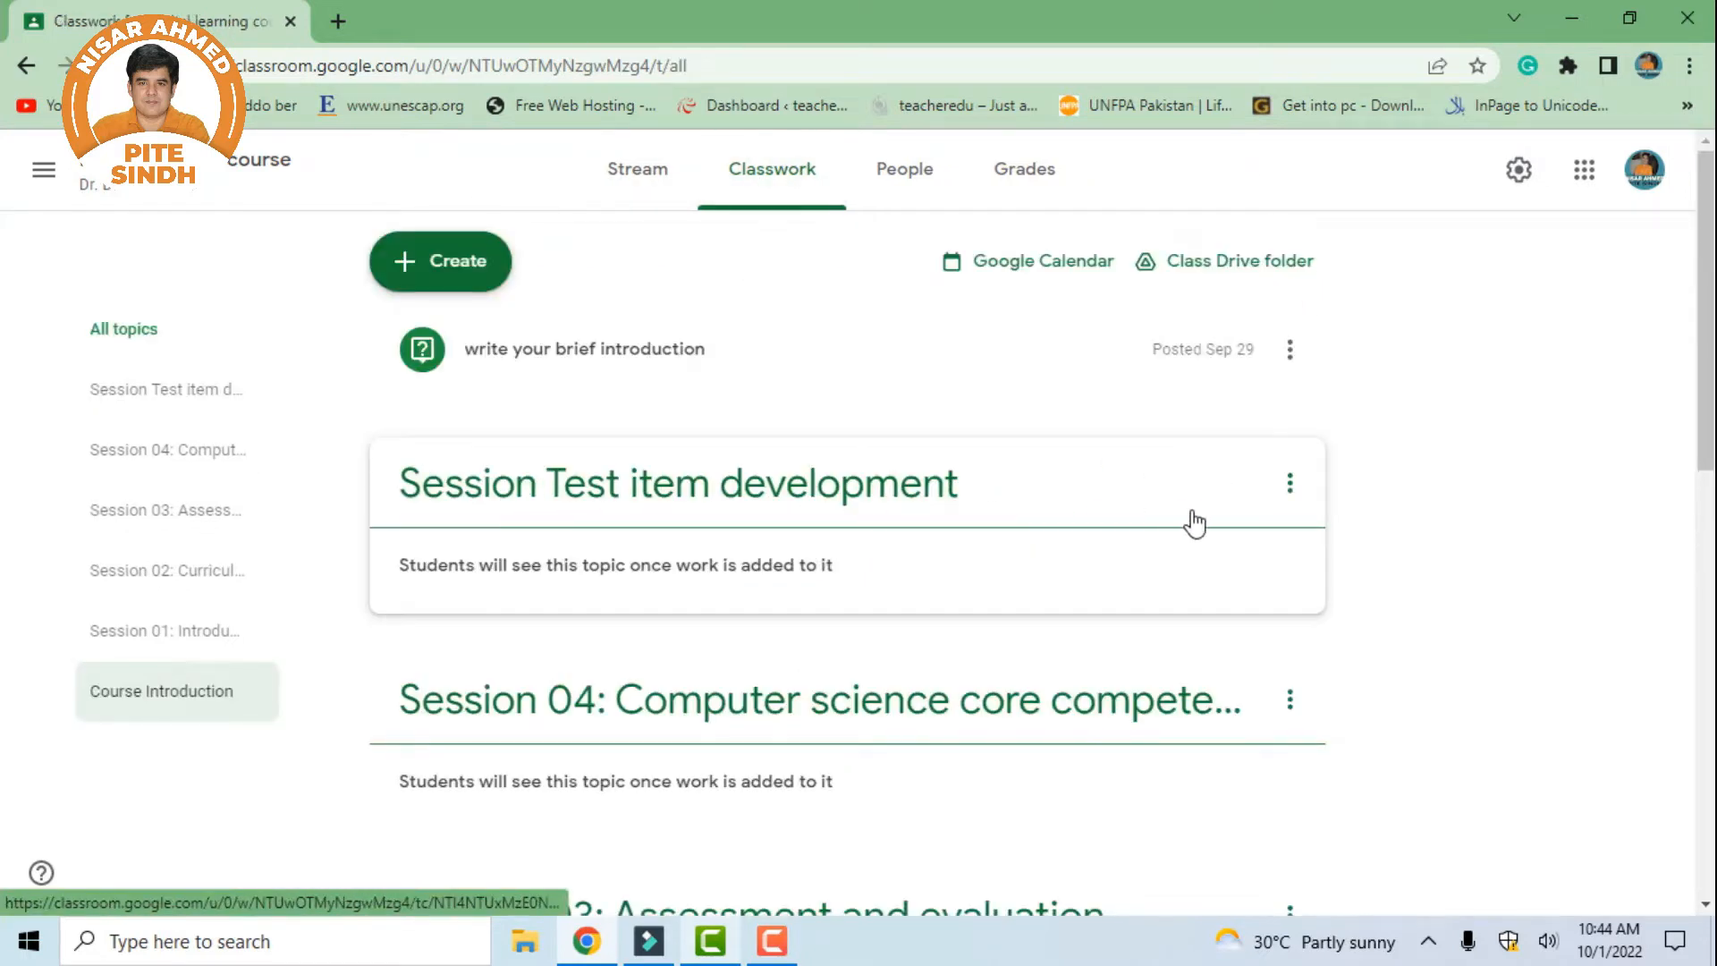
click(1288, 487)
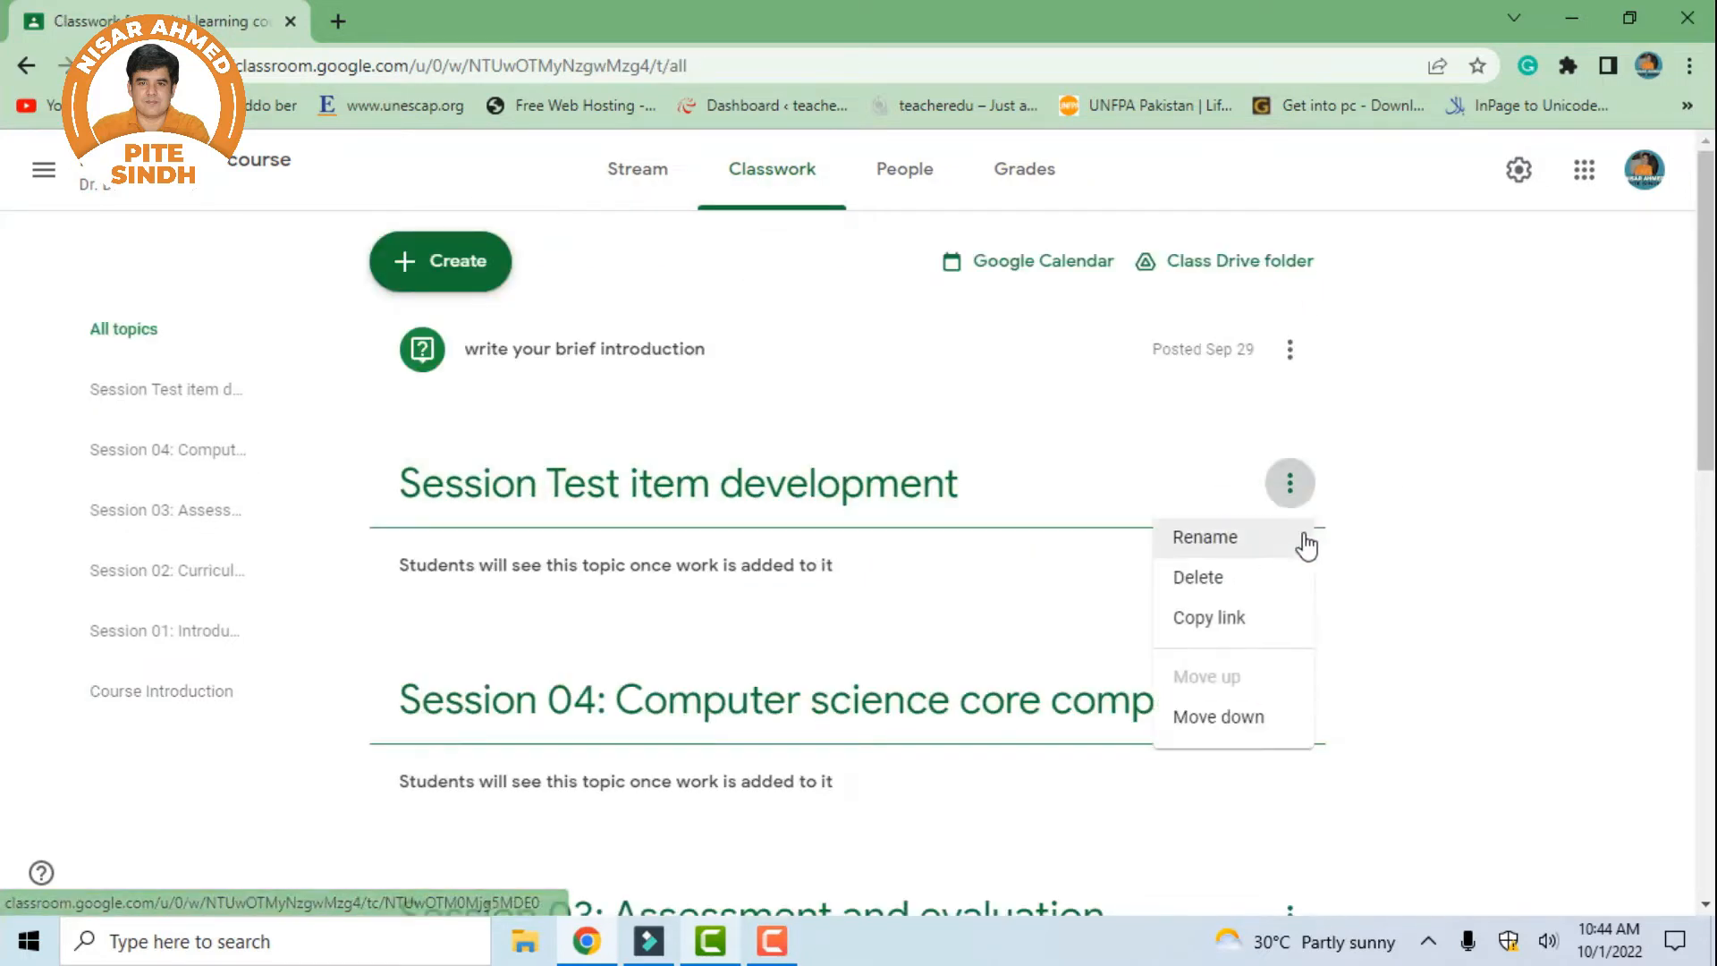
click(1242, 578)
click(983, 580)
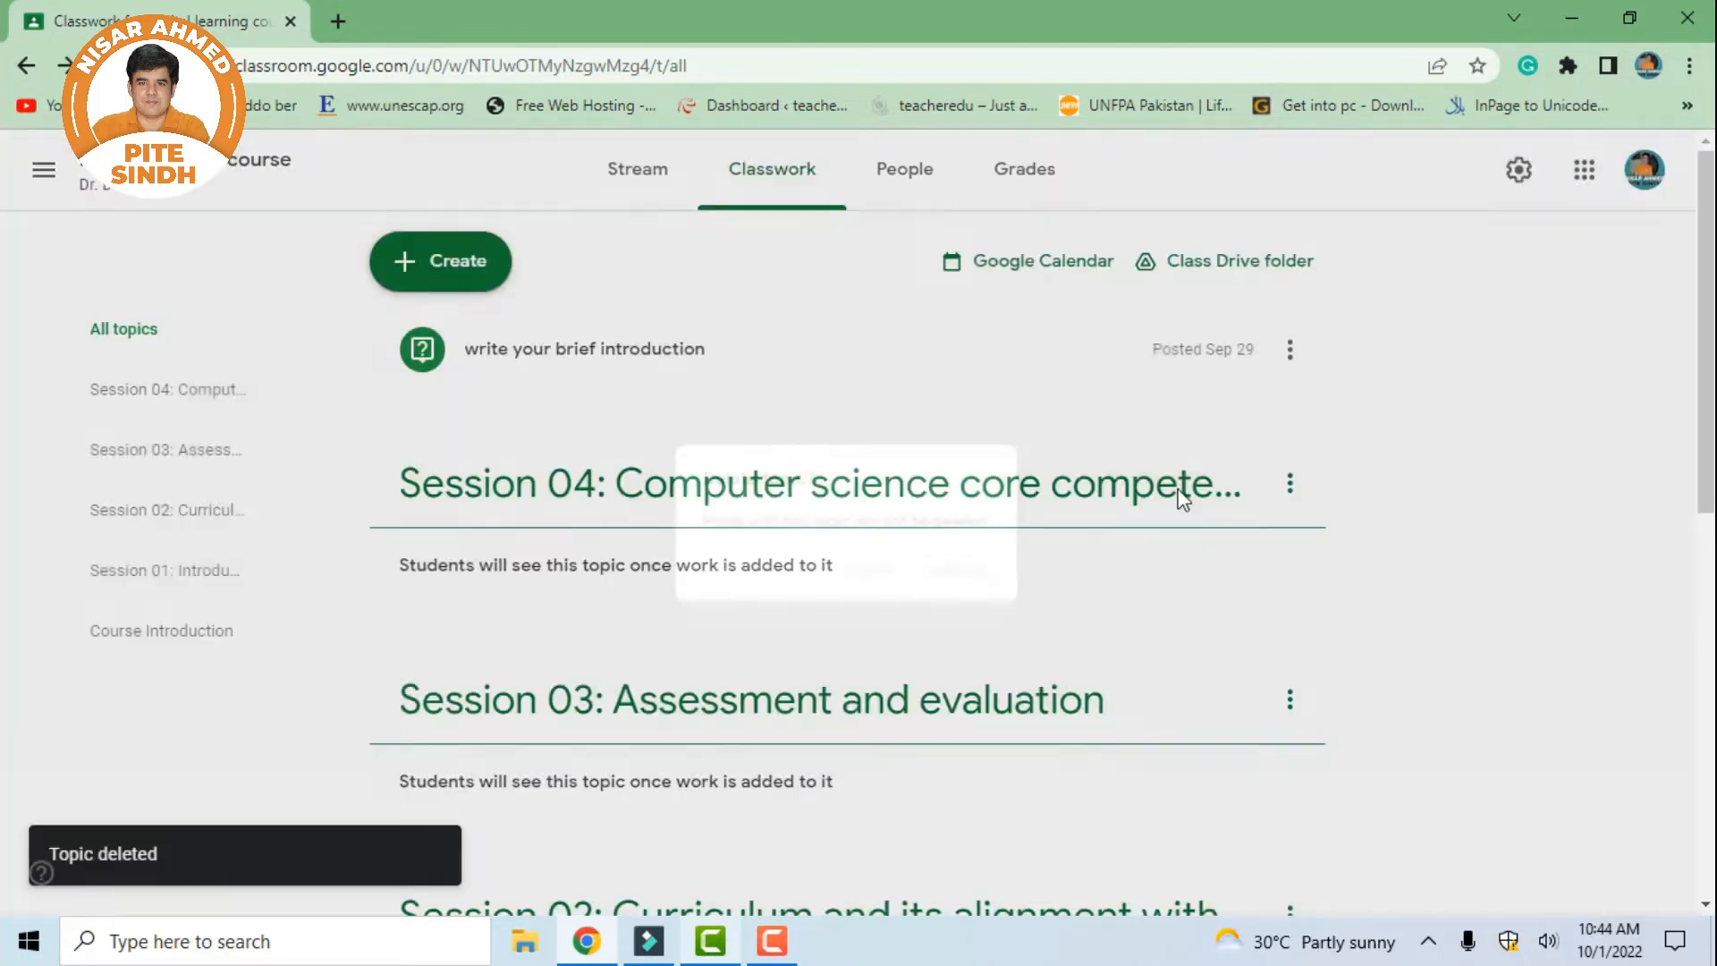
Move the Session 01 topic below Course Introduction and the Session 02 topic below Session 01
scroll(1283, 529, down, 6)
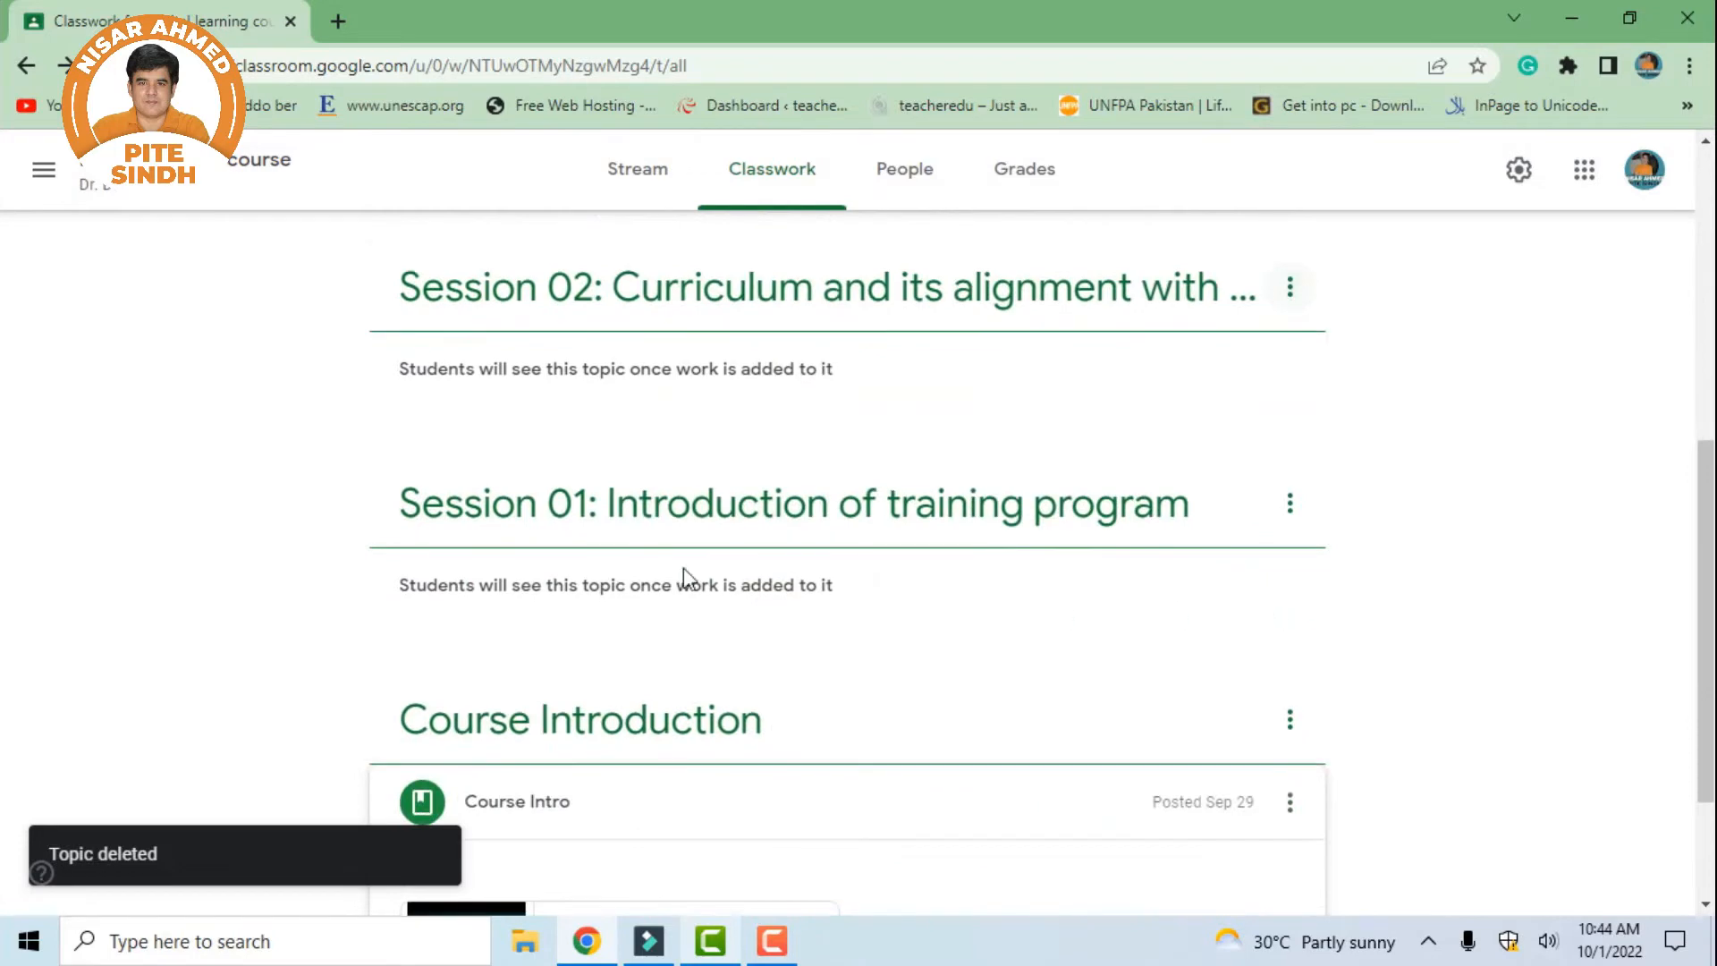
click(1289, 504)
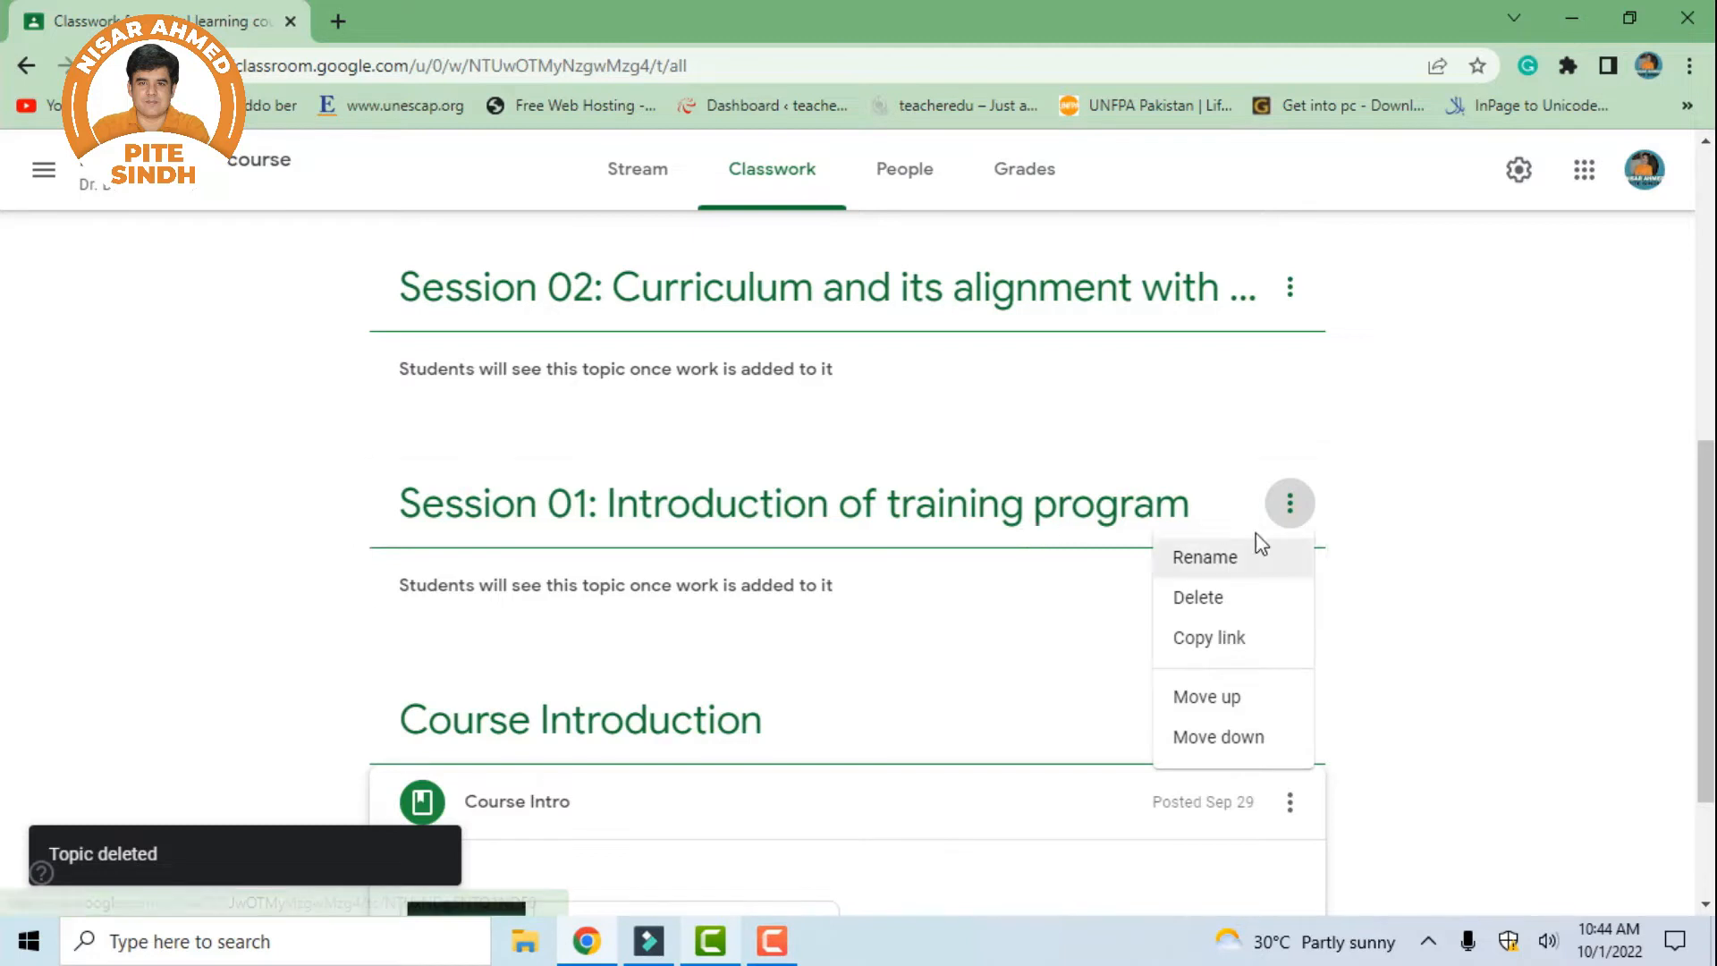
click(1541, 450)
drag(958, 529, 877, 870)
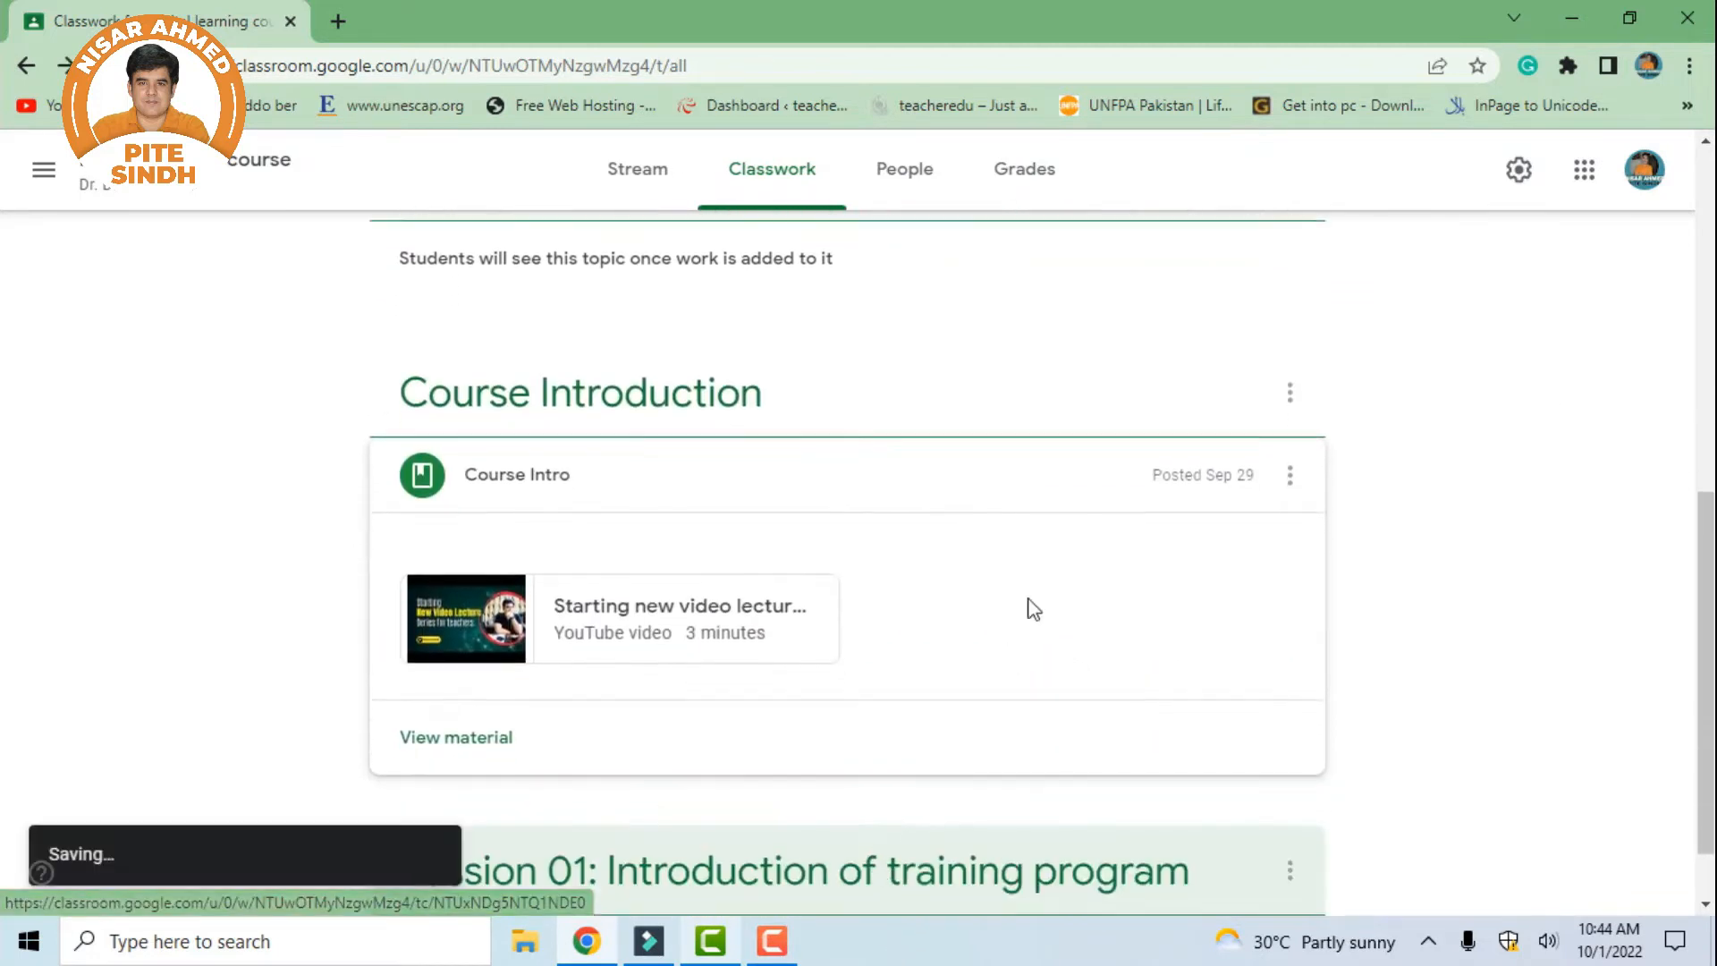
scroll(1020, 573, up, 5)
drag(958, 640, 894, 796)
Move the Session 03 topic below Session 02 and the Session 04 topic to the end of the classwork
scroll(1066, 567, up, 10)
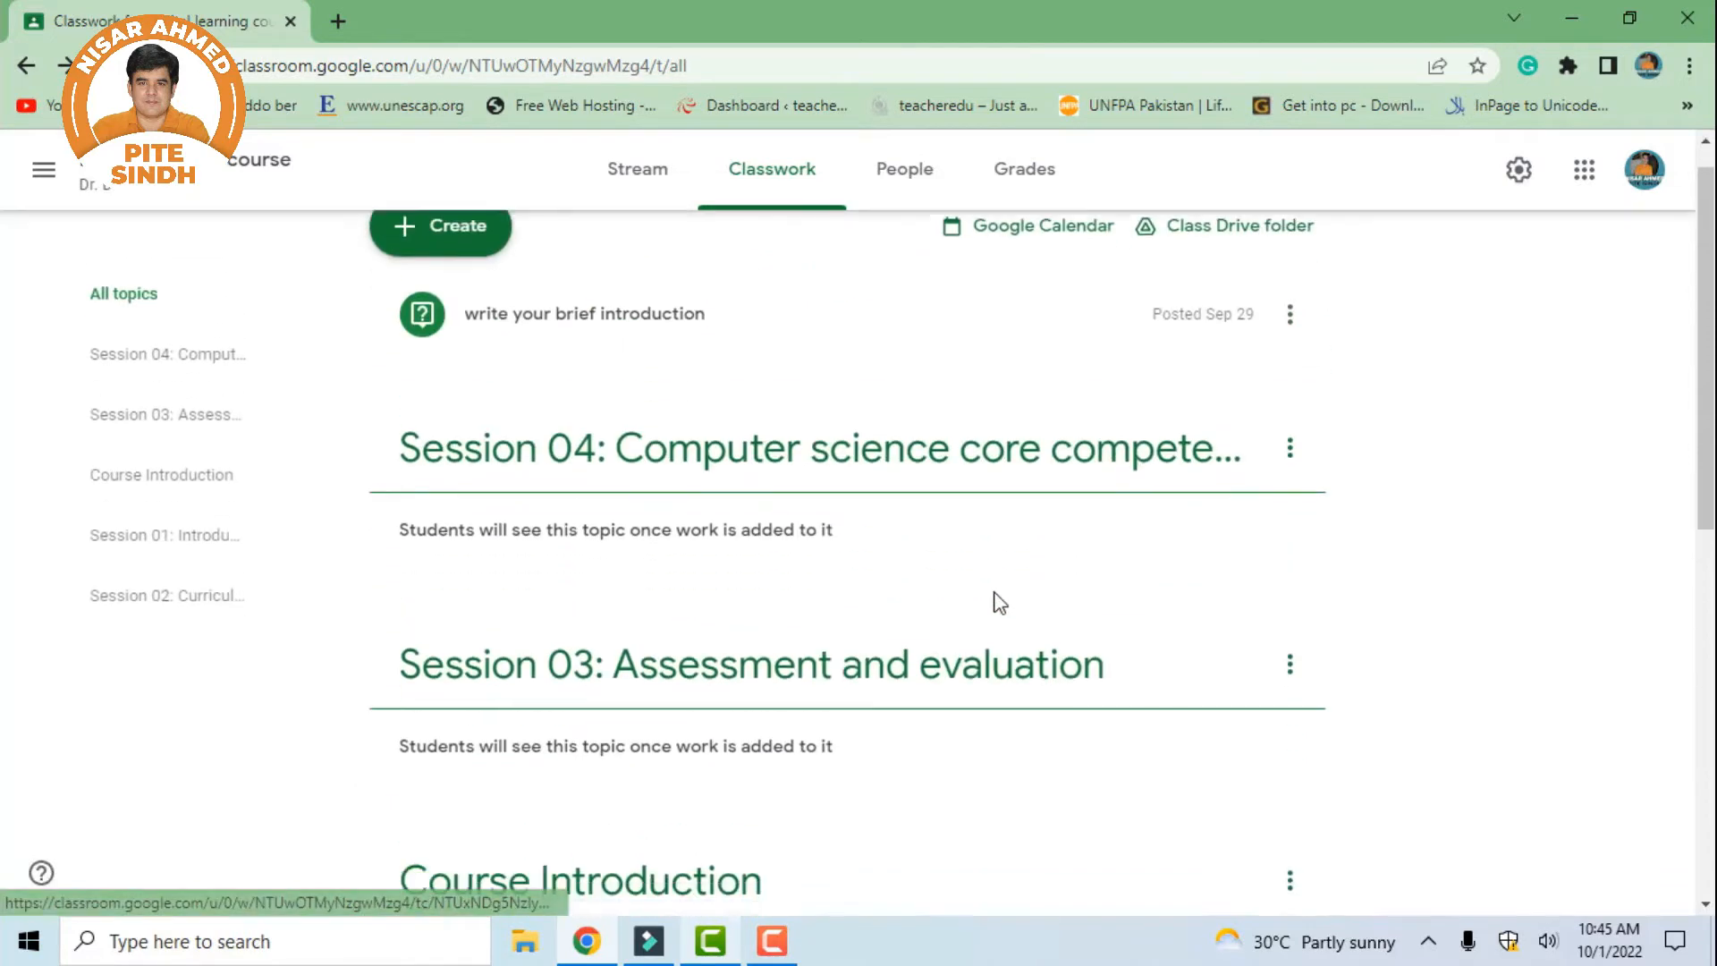
scroll(975, 492, down, 4)
drag(954, 375, 855, 889)
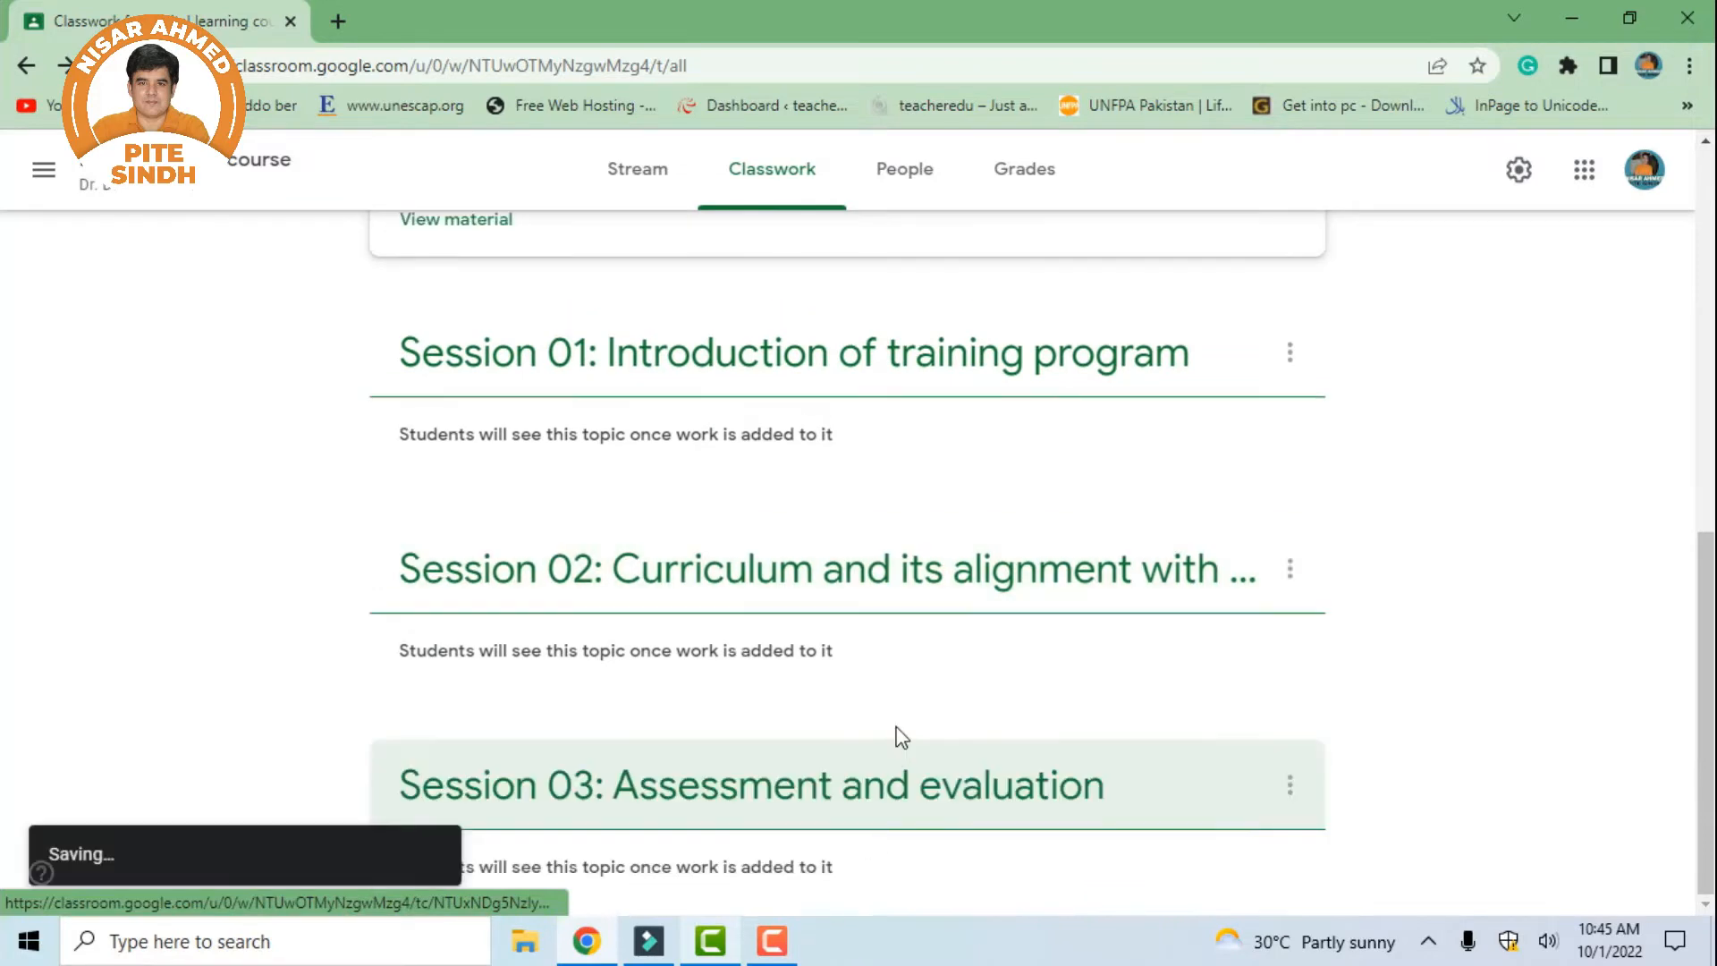
scroll(962, 605, up, 10)
drag(947, 528, 843, 892)
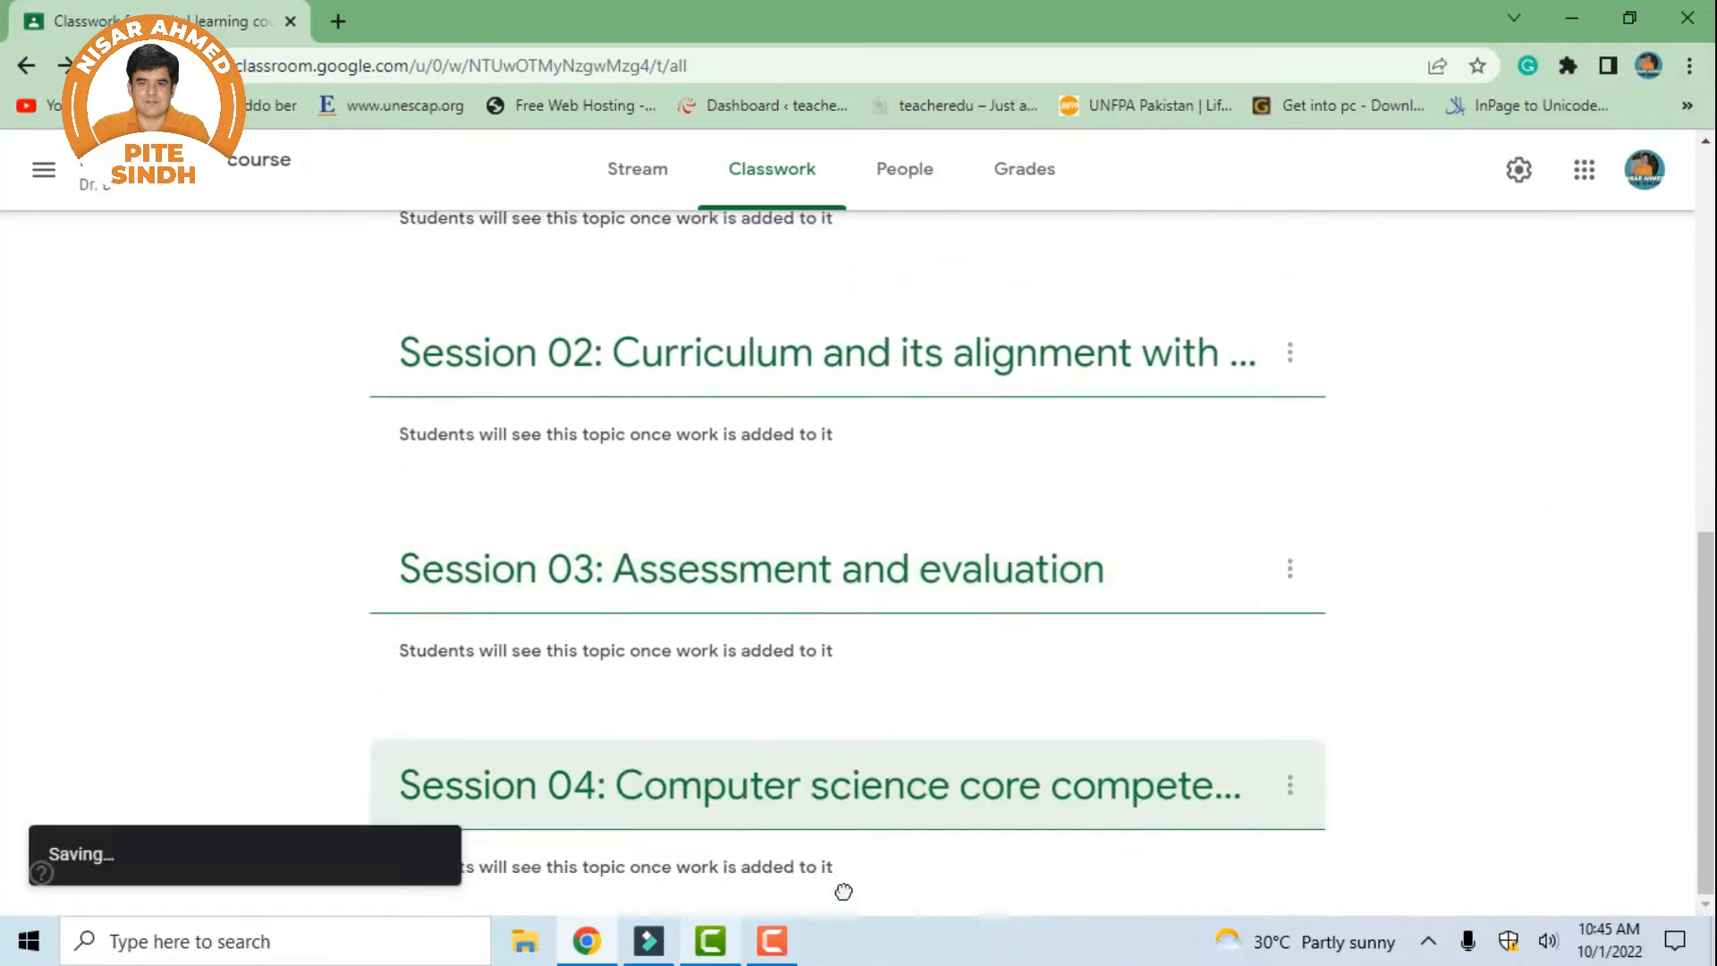
Review the order of the session topics in the classwork list
scroll(991, 707, up, 6)
scroll(980, 670, down, 6)
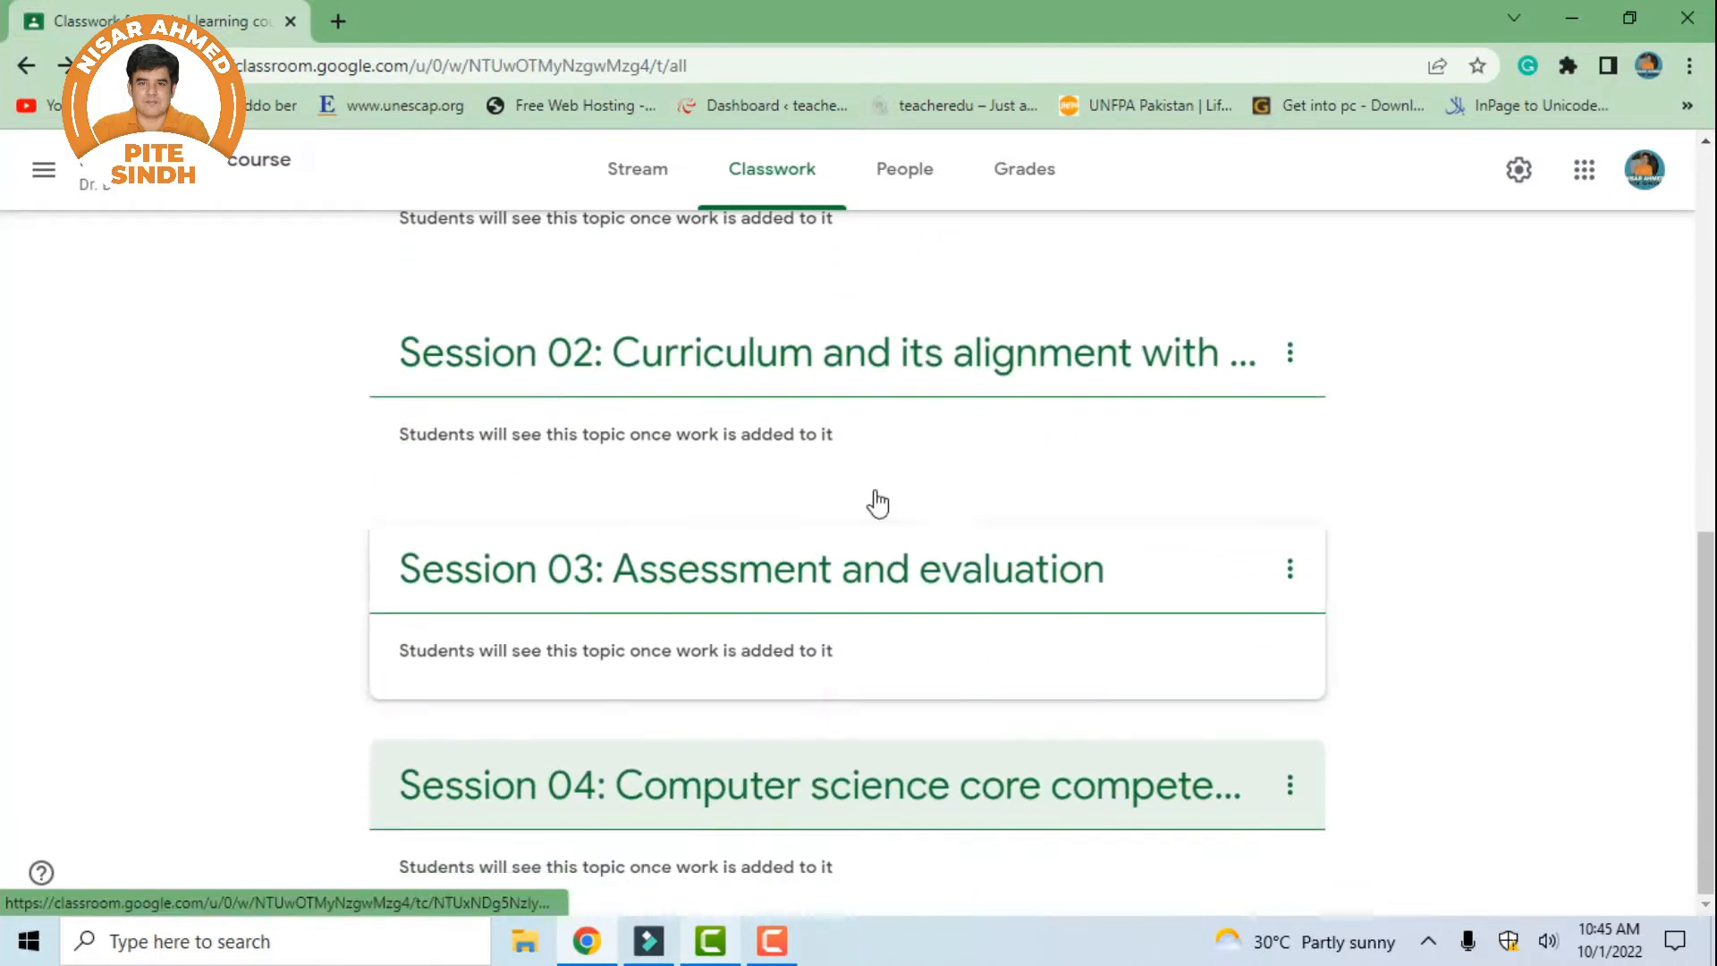
scroll(769, 366, up, 3)
scroll(758, 356, up, 3)
scroll(813, 460, down, 7)
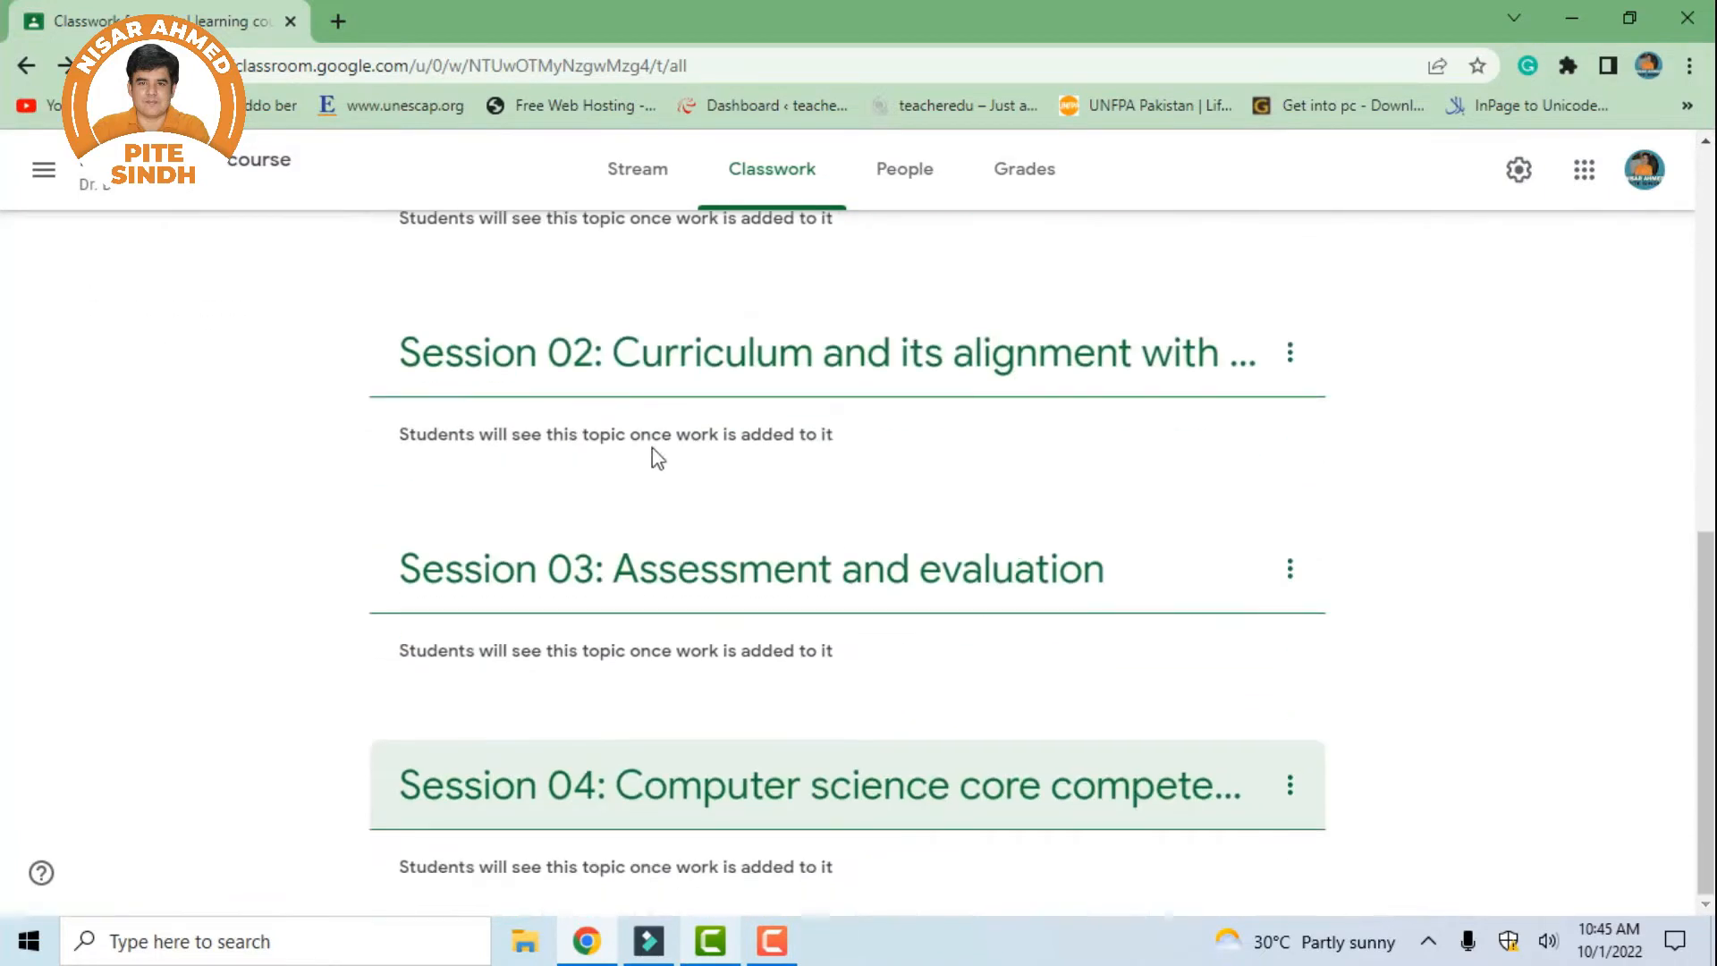
scroll(655, 452, up, 2)
scroll(631, 438, up, 1)
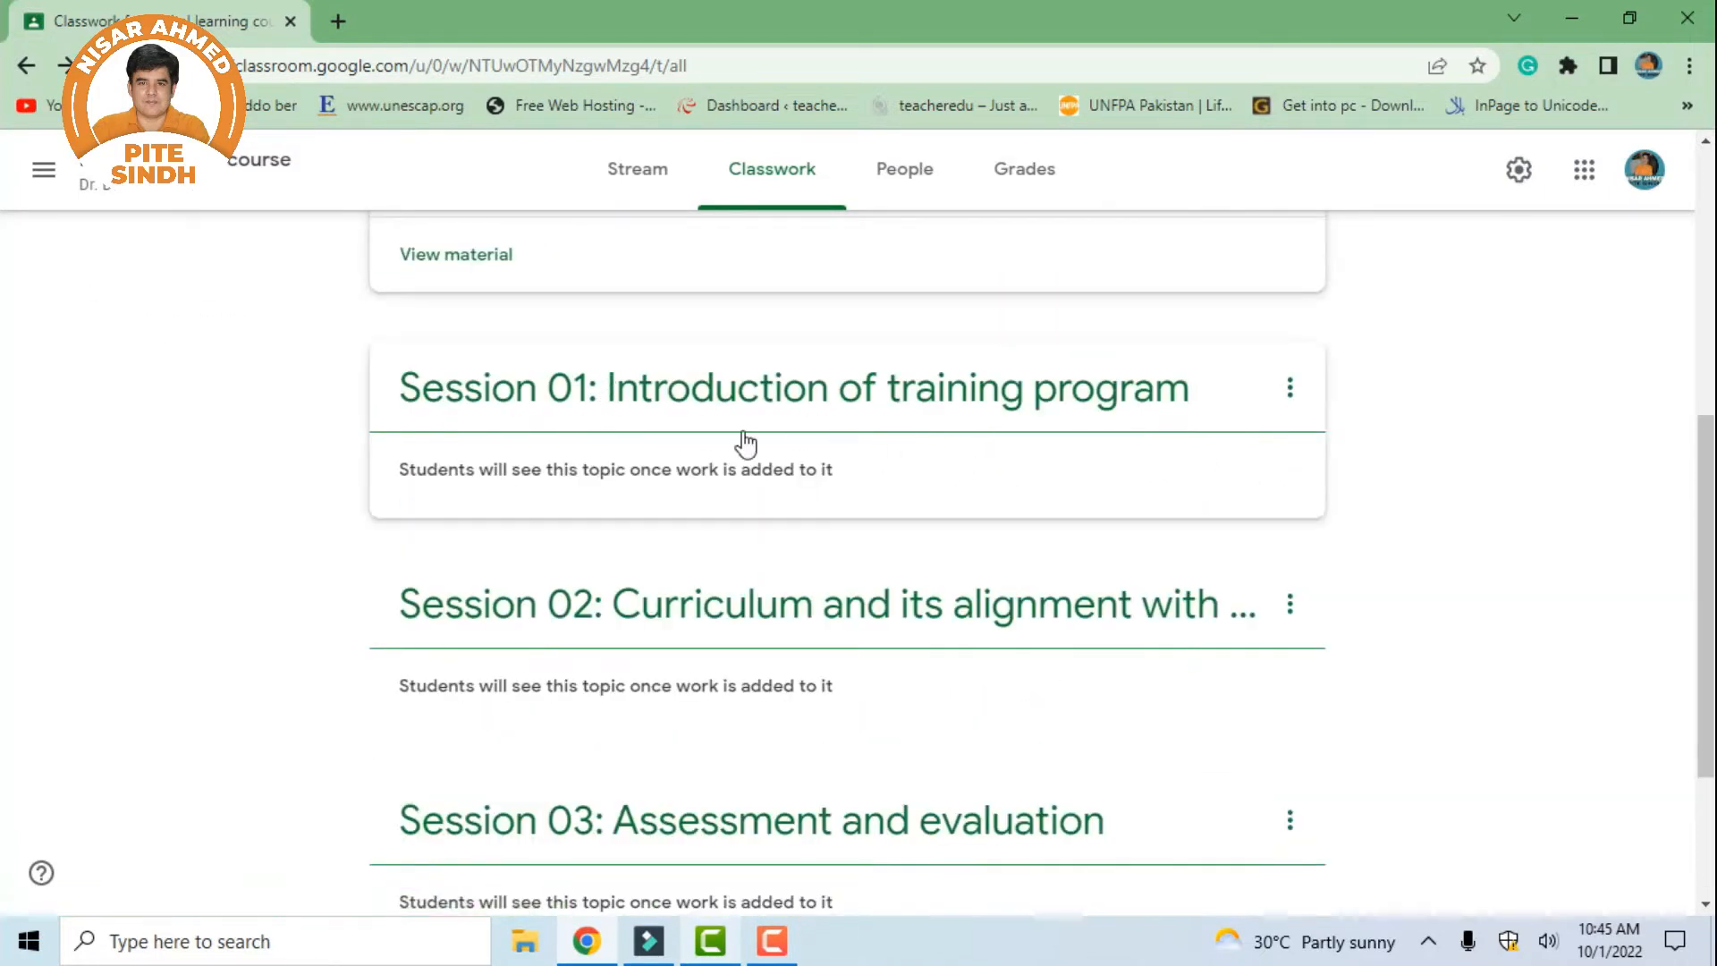
scroll(798, 680, down, 2)
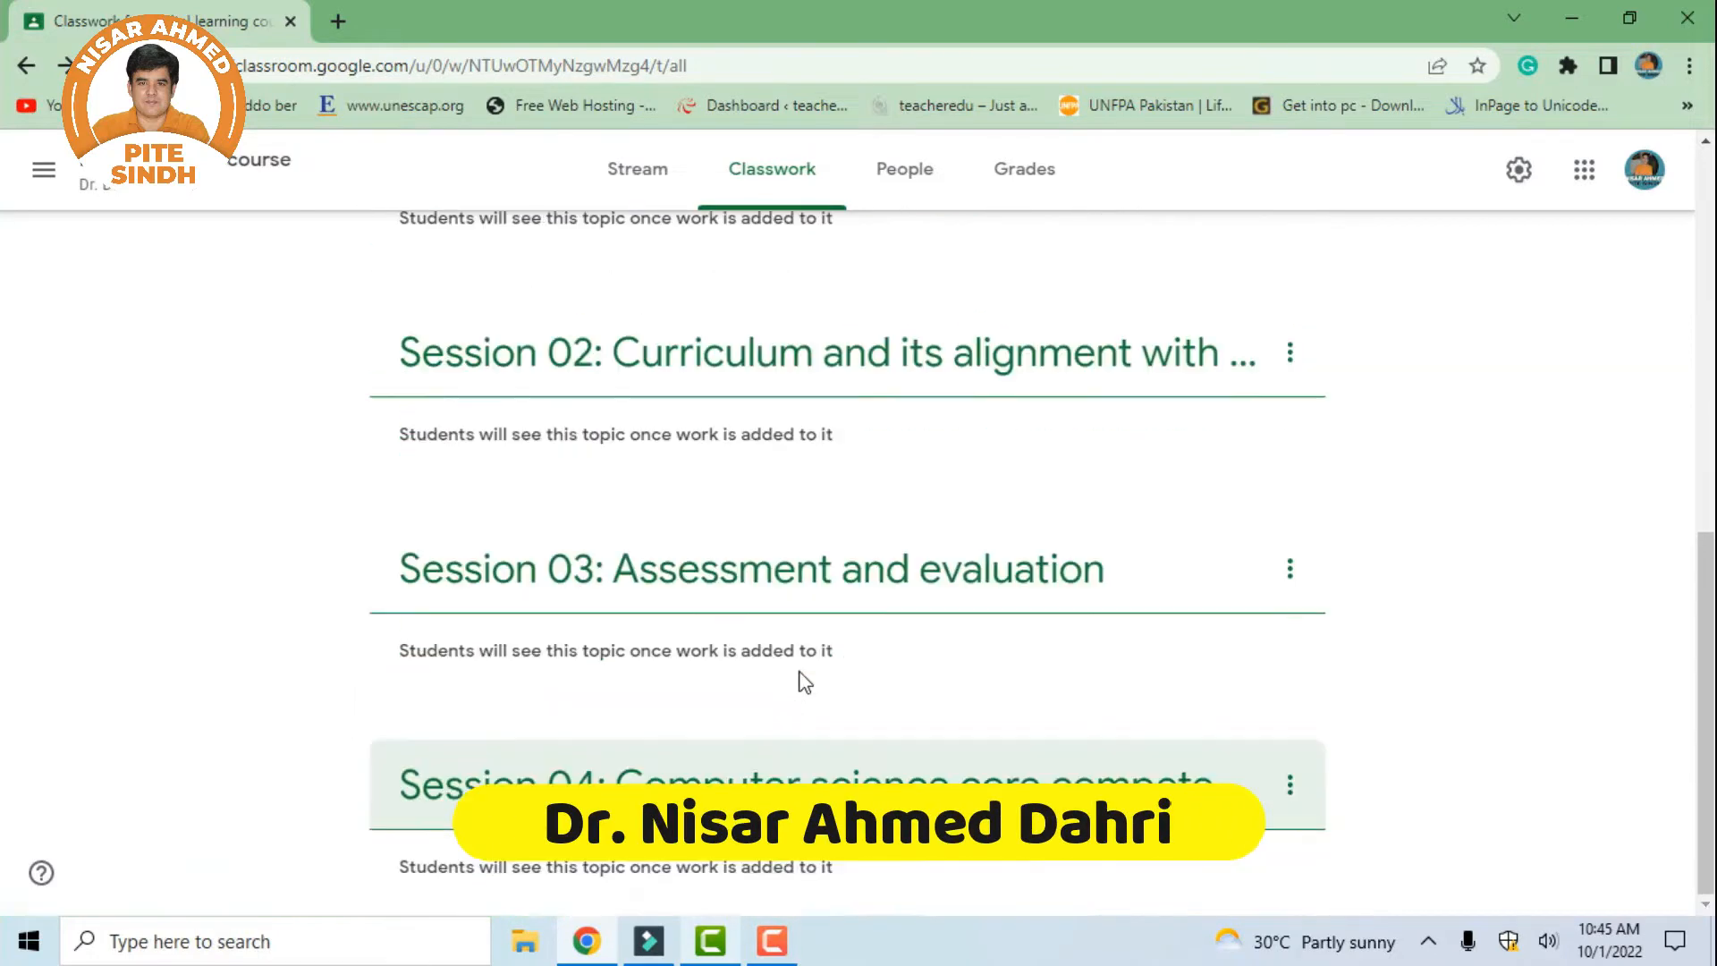
scroll(899, 599, up, 4)
scroll(885, 626, down, 4)
scroll(881, 630, up, 5)
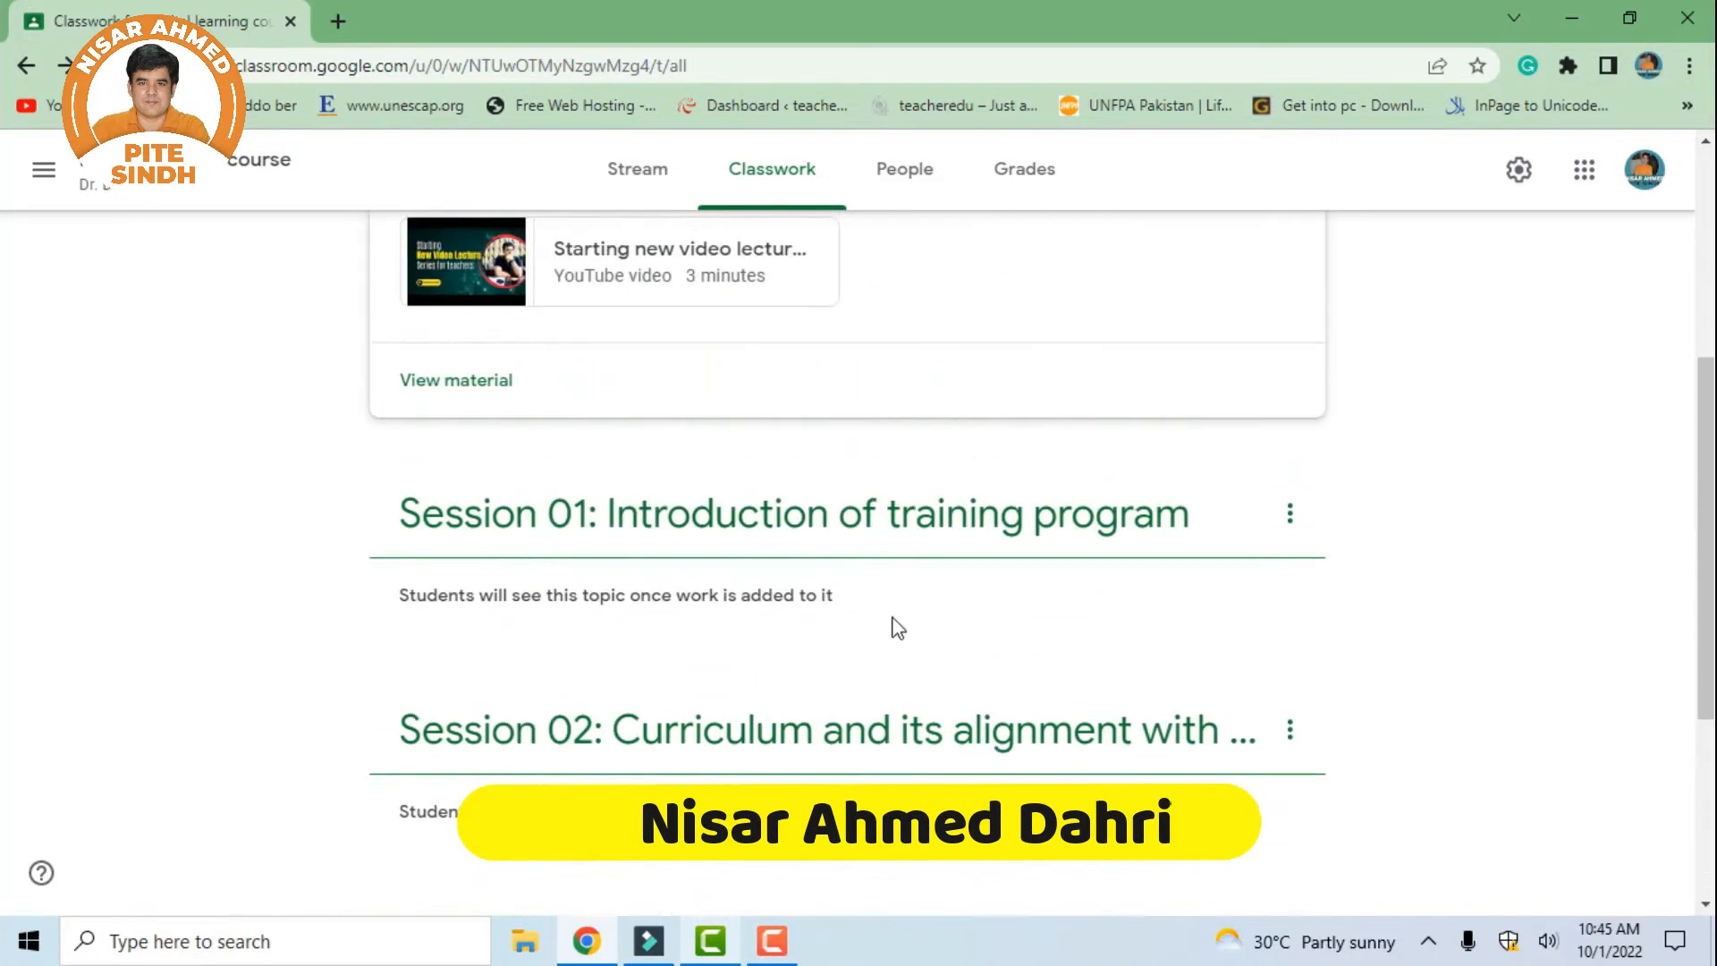
Add a classwork topic named "Extra Reading material"
scroll(903, 523, up, 3)
click(448, 281)
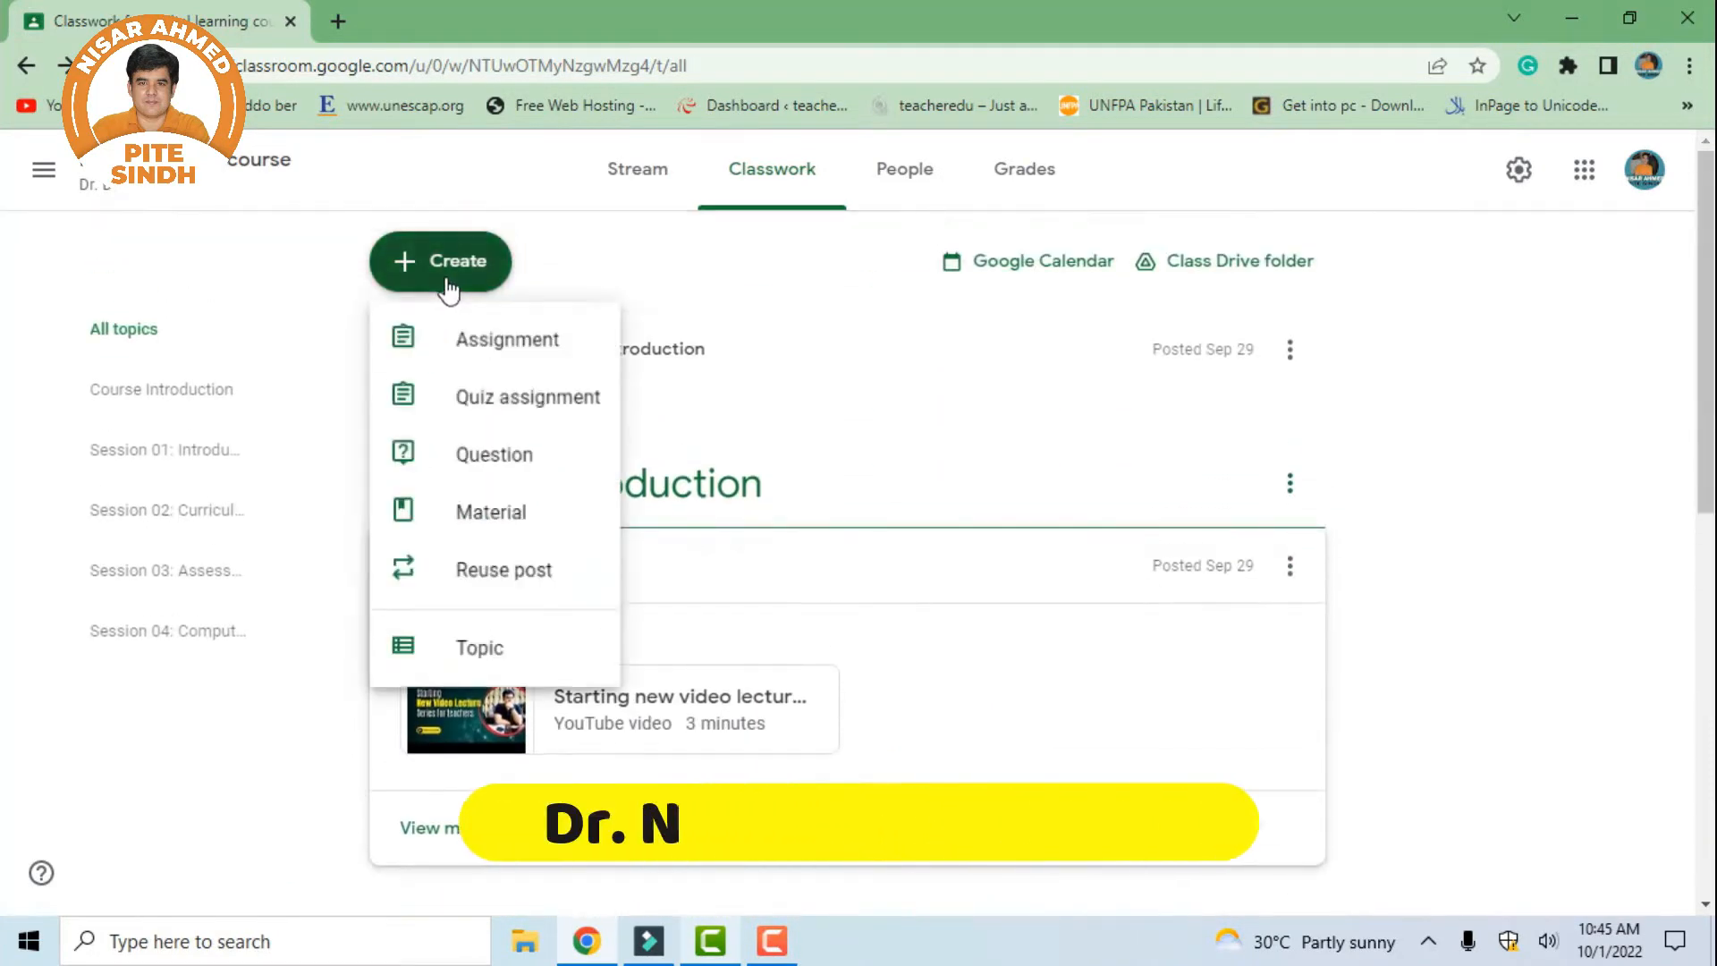
click(533, 653)
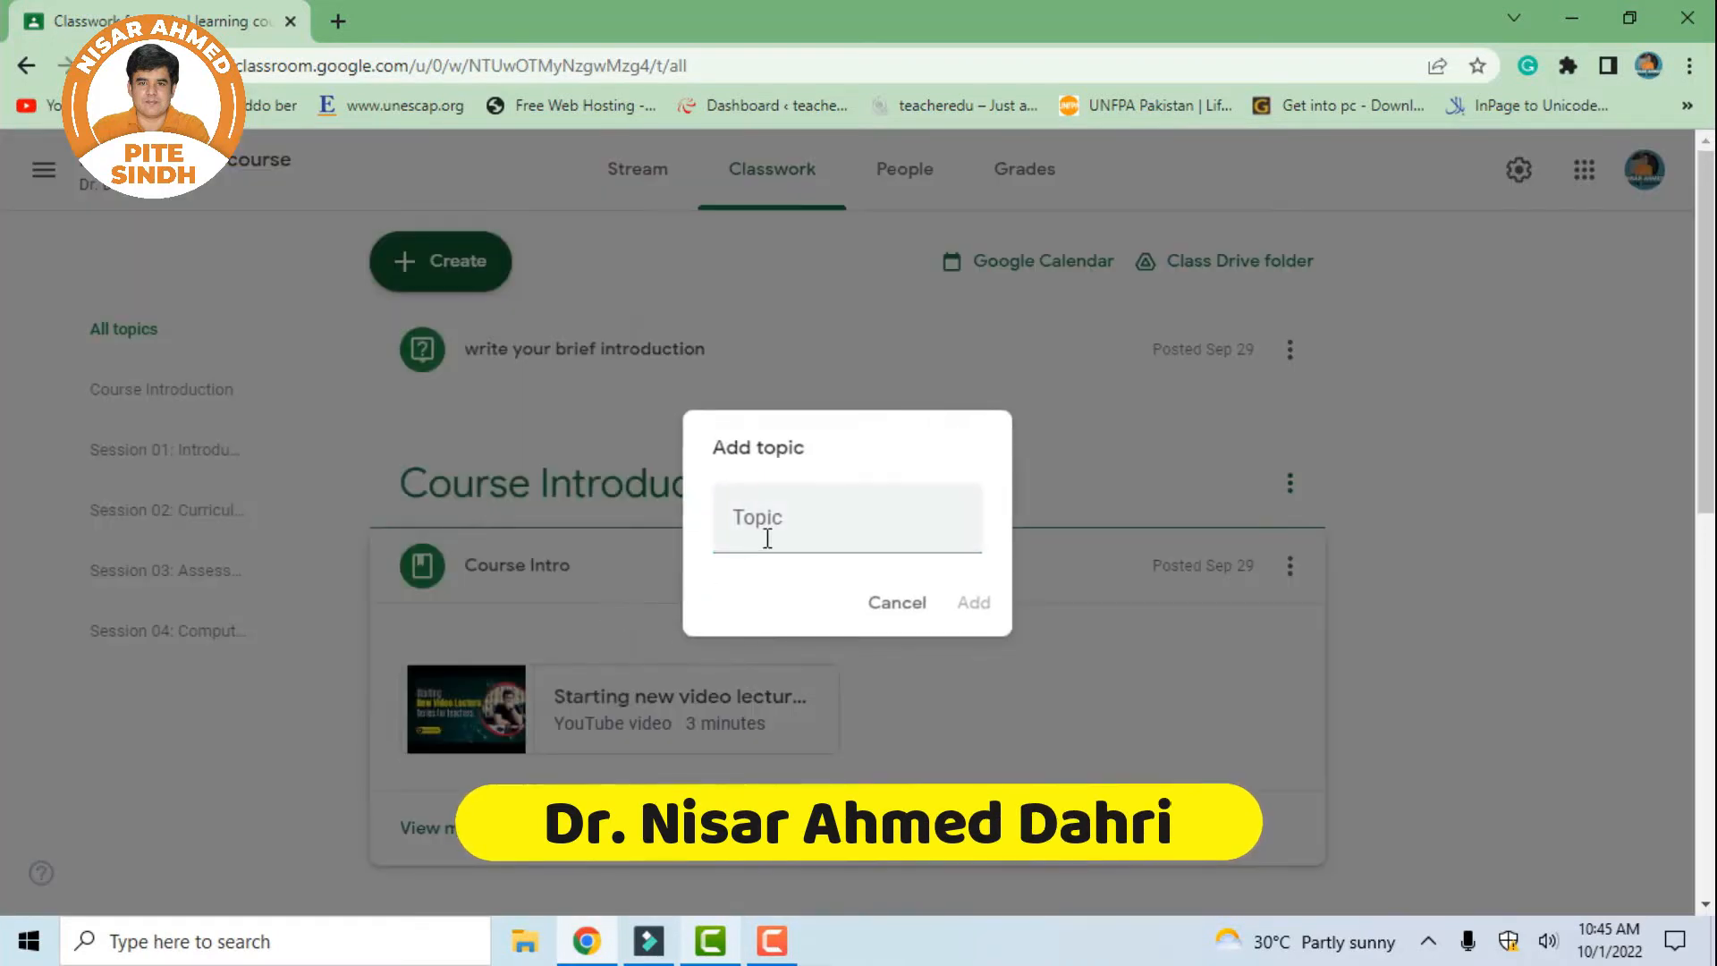
text(A)
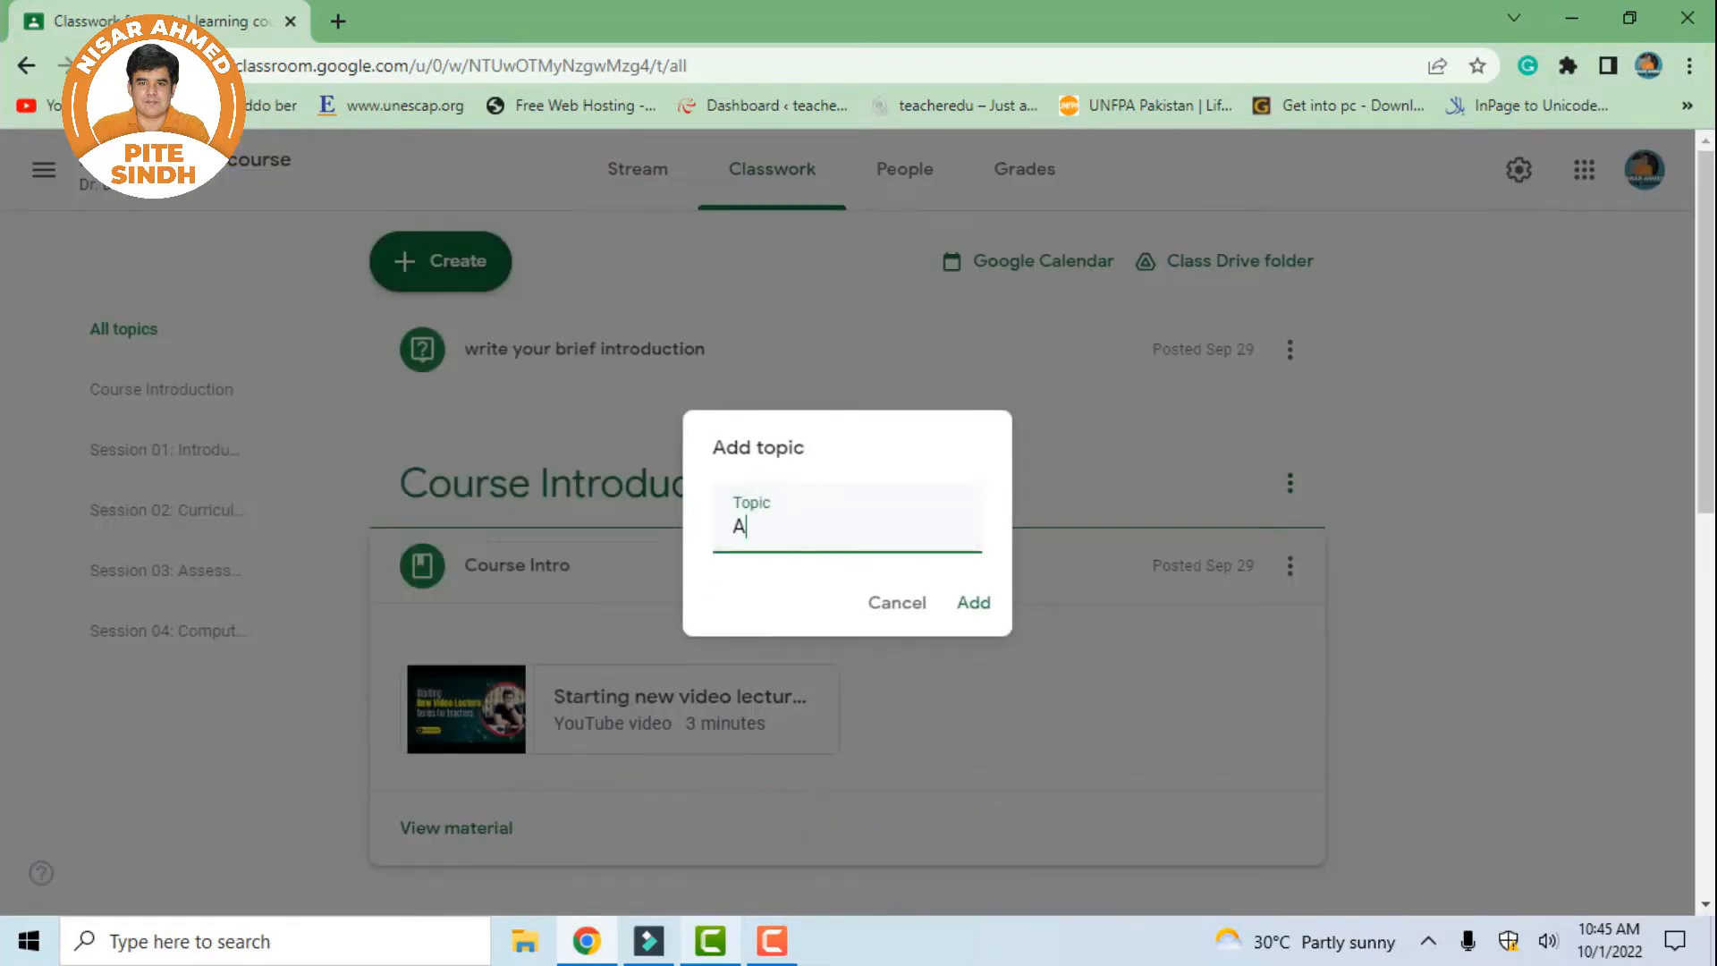
key(BackSpace)
key(BackSpace)
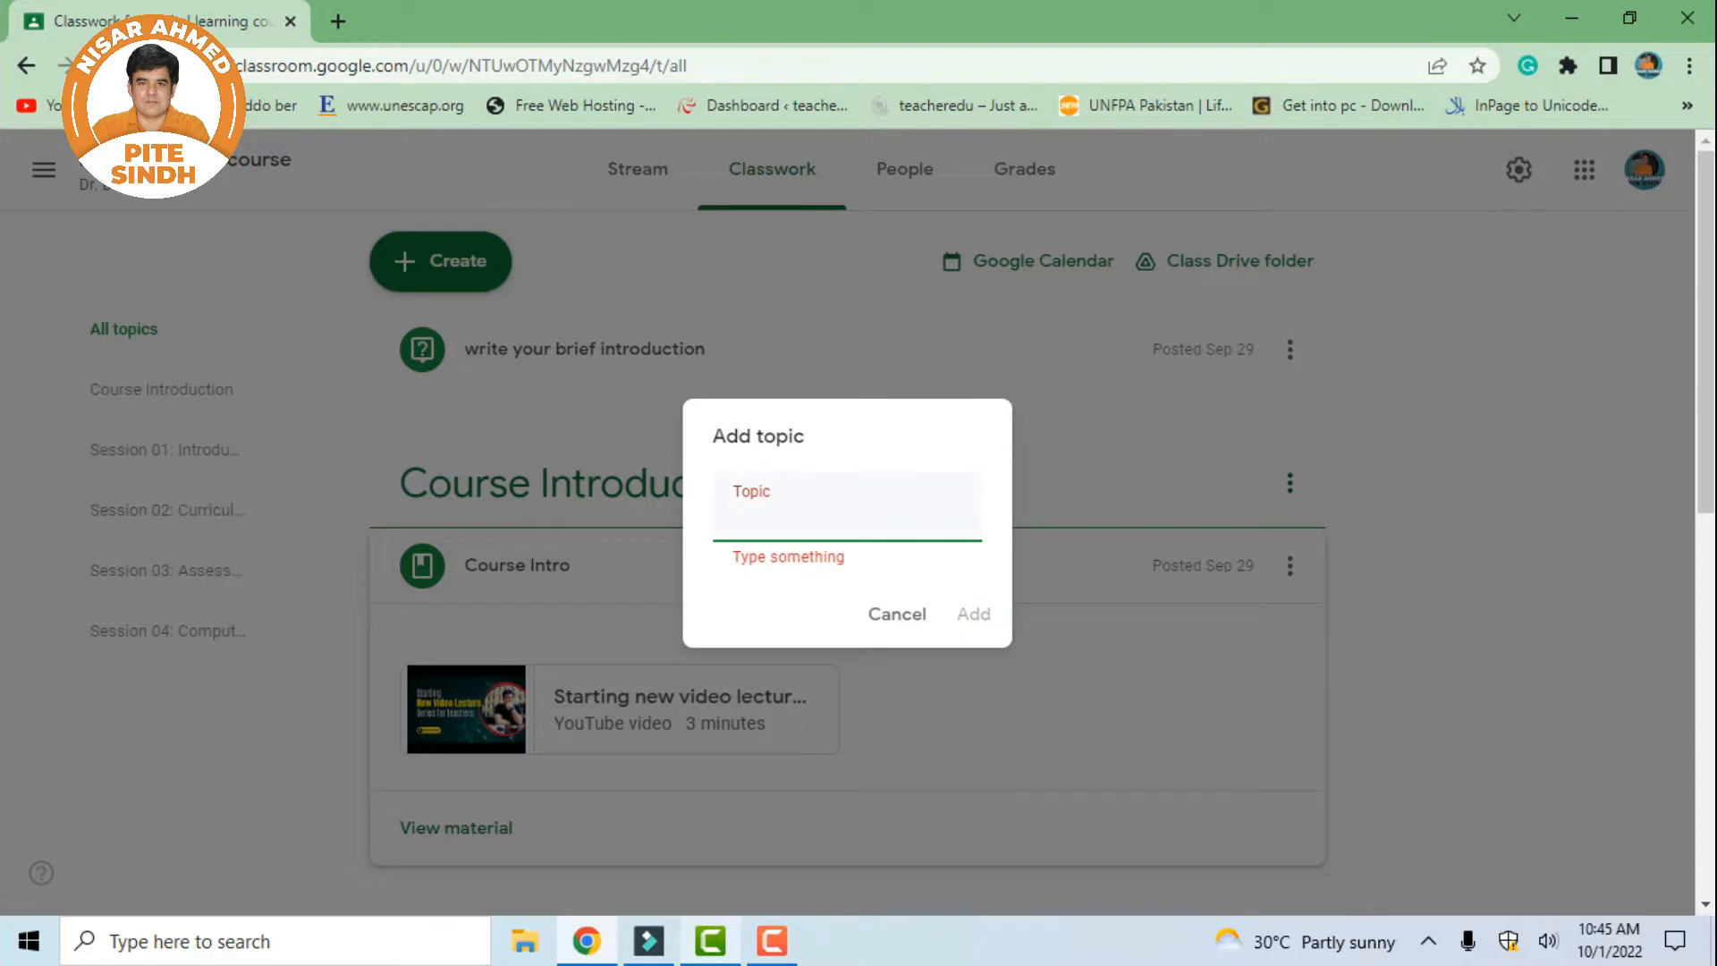
text(Readin)
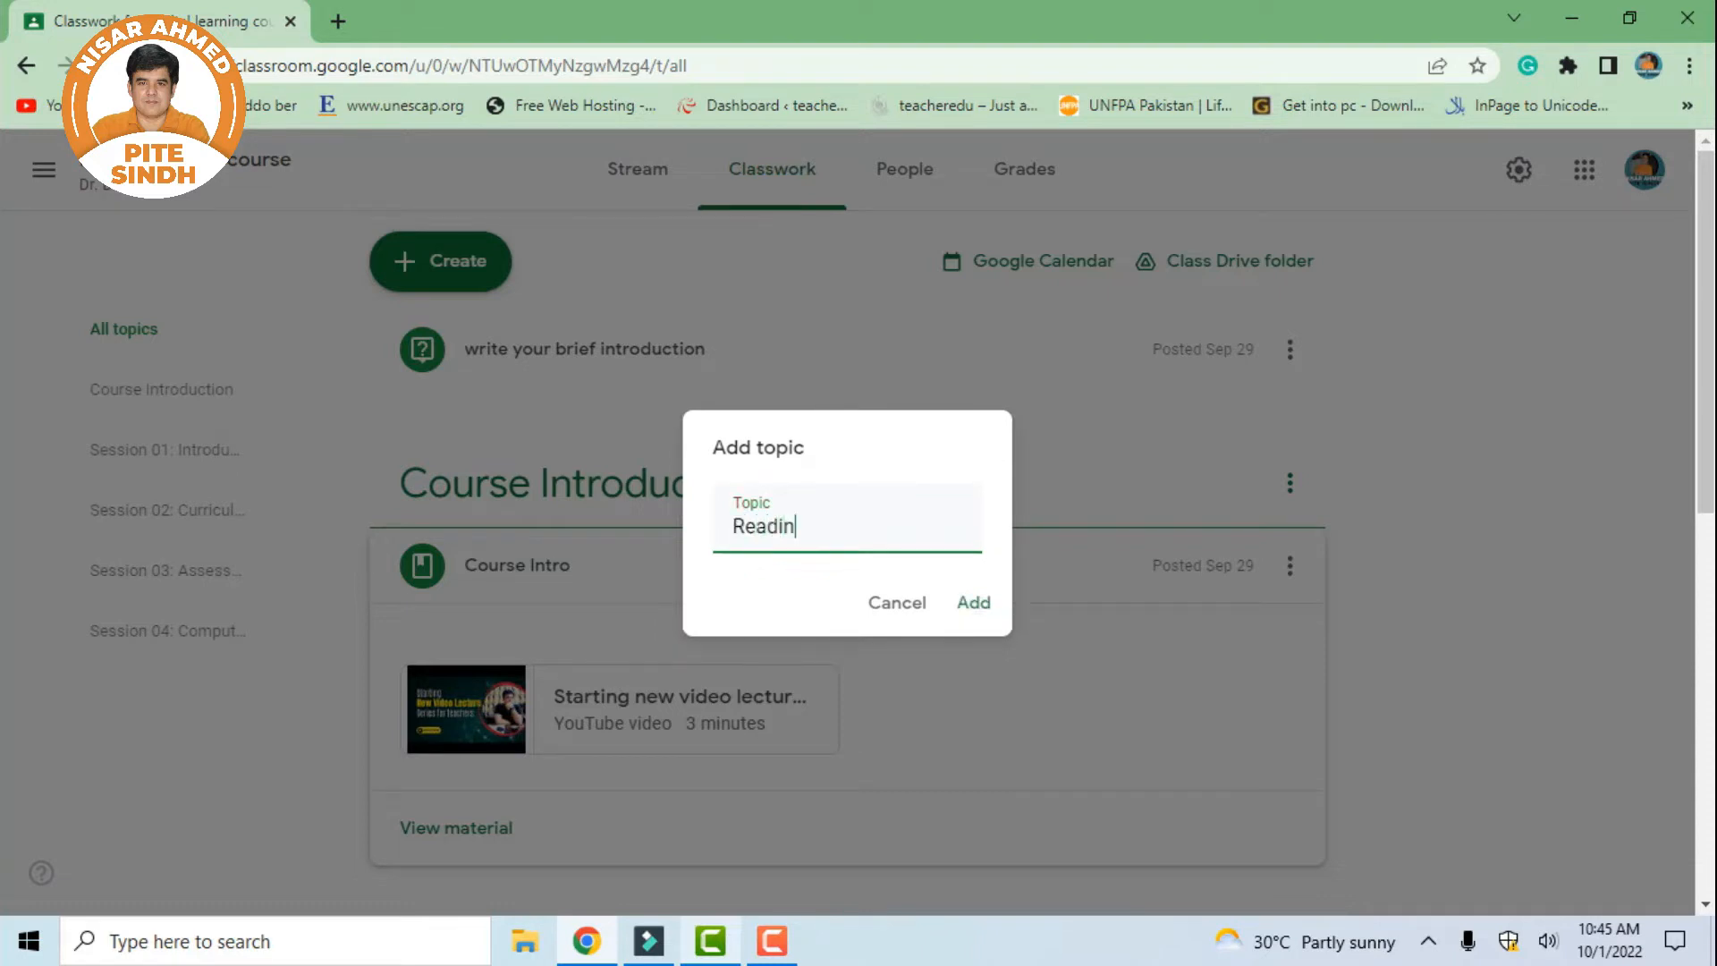
text(g)
key(BackSpace)
key(BackSpace)
key(BackSpace)
key(BackSpace)
key(BackSpace)
key(BackSpace)
key(BackSpace)
text(Ex)
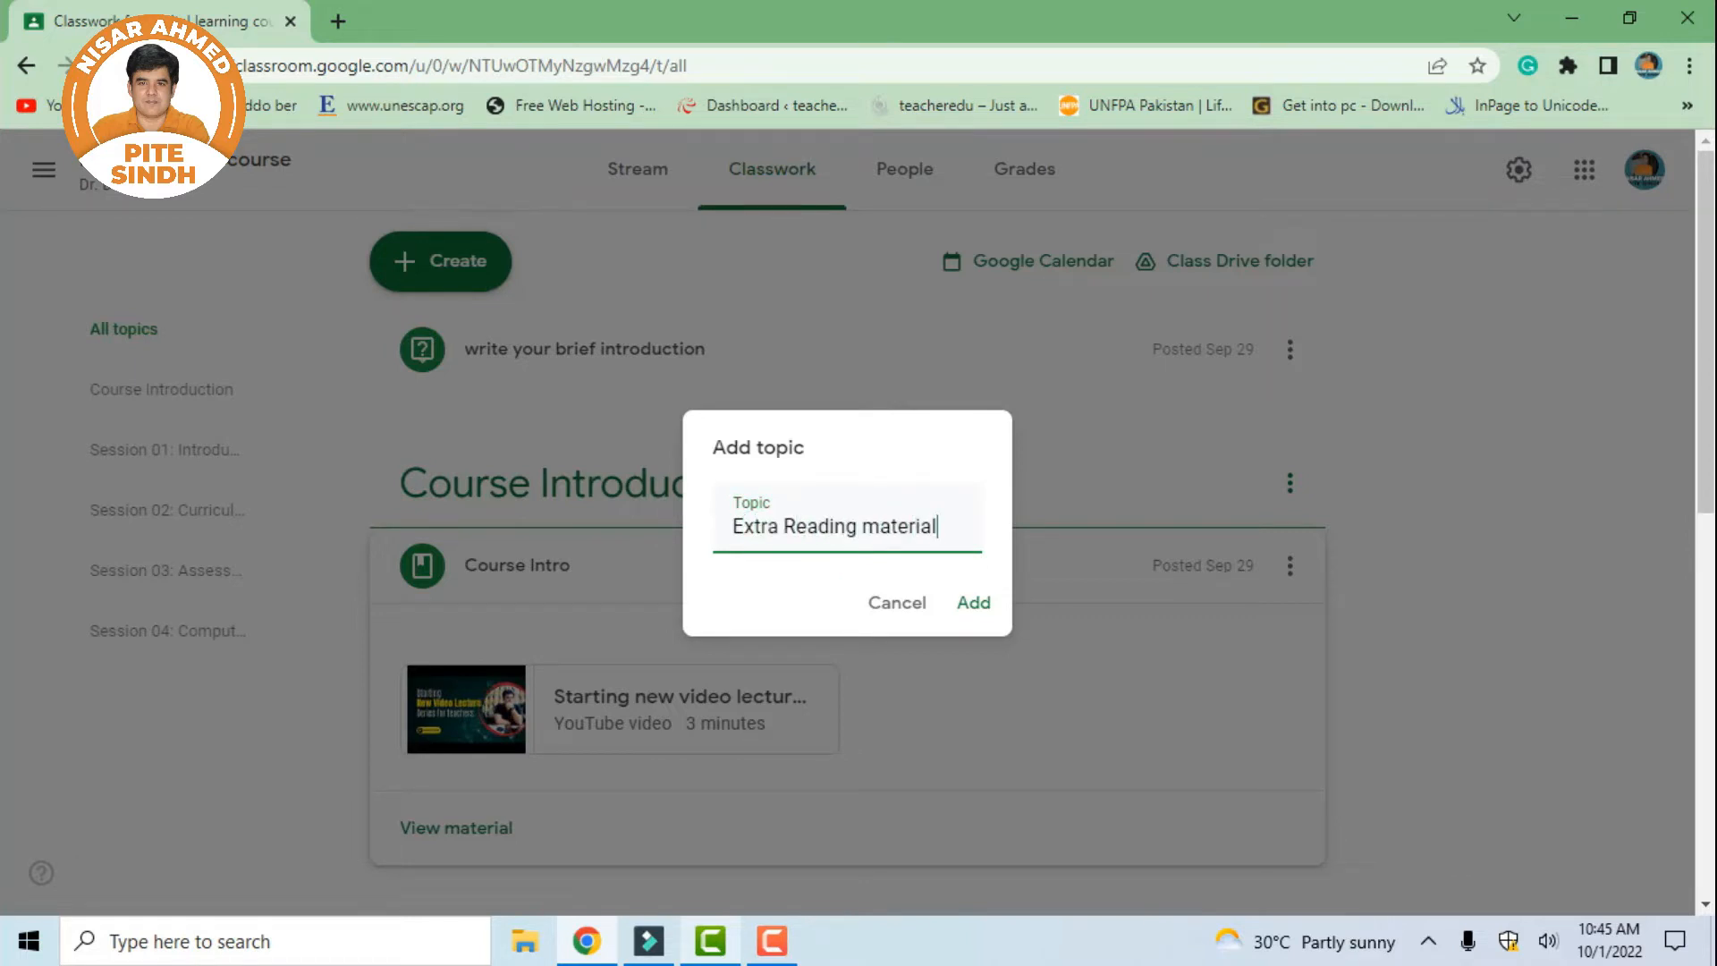
click(983, 615)
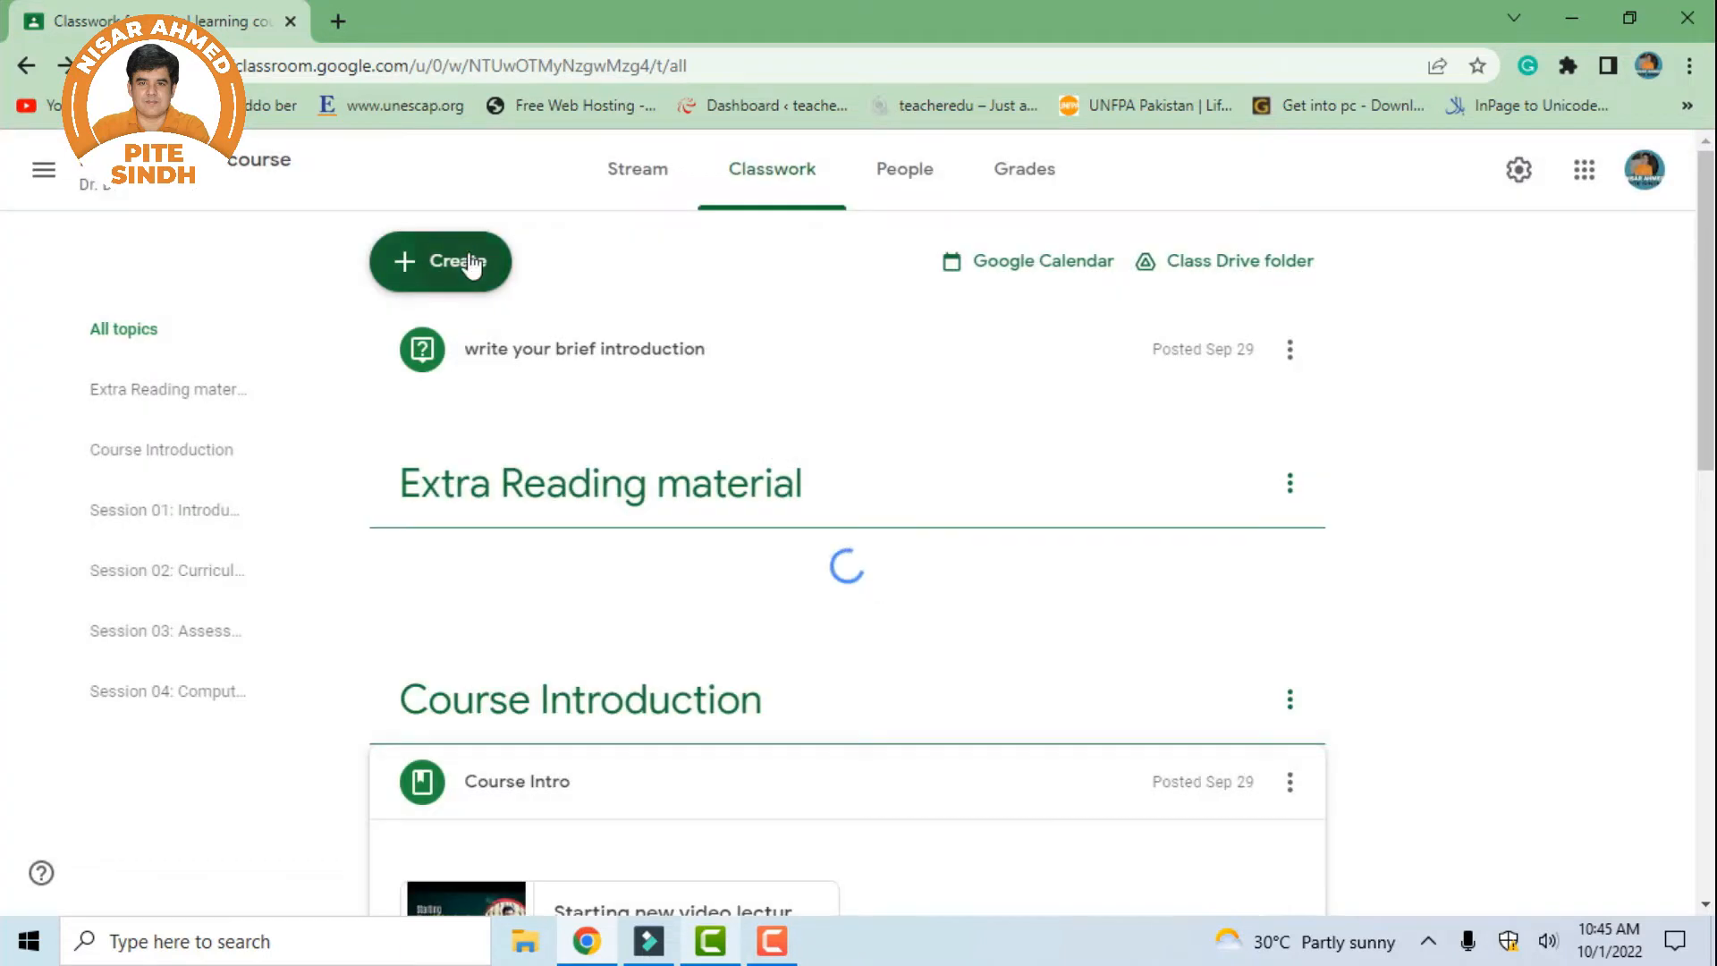
Add a classwork topic named "Important Video"
click(470, 260)
click(524, 669)
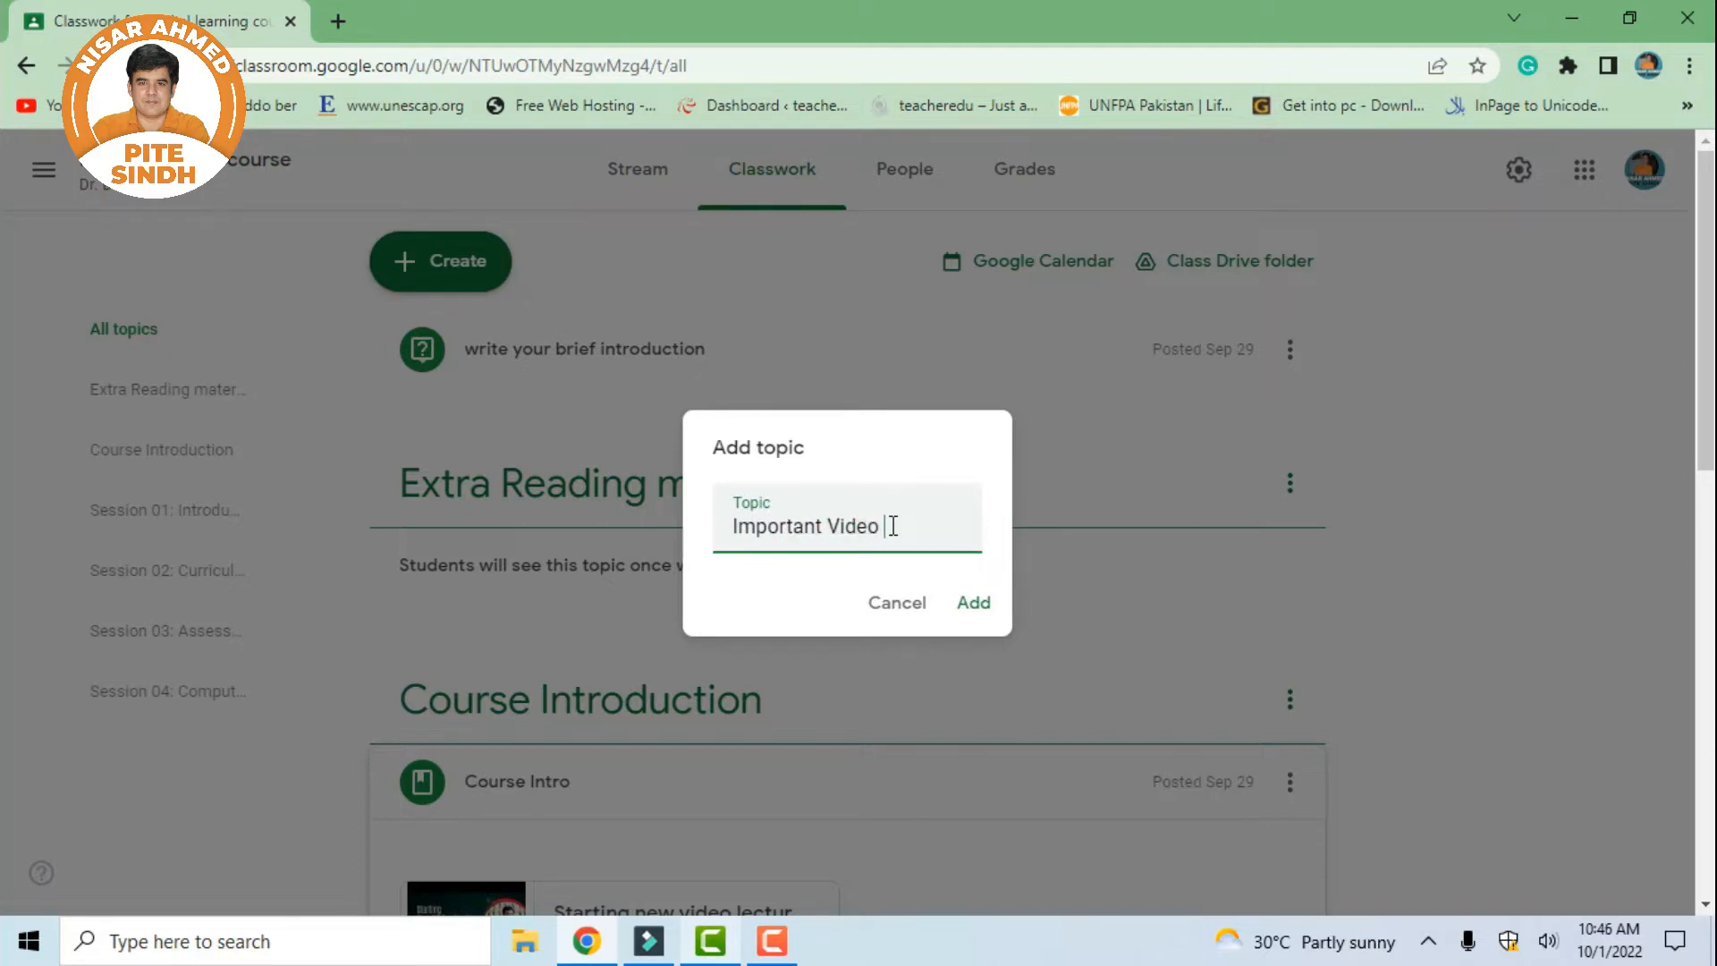
click(952, 606)
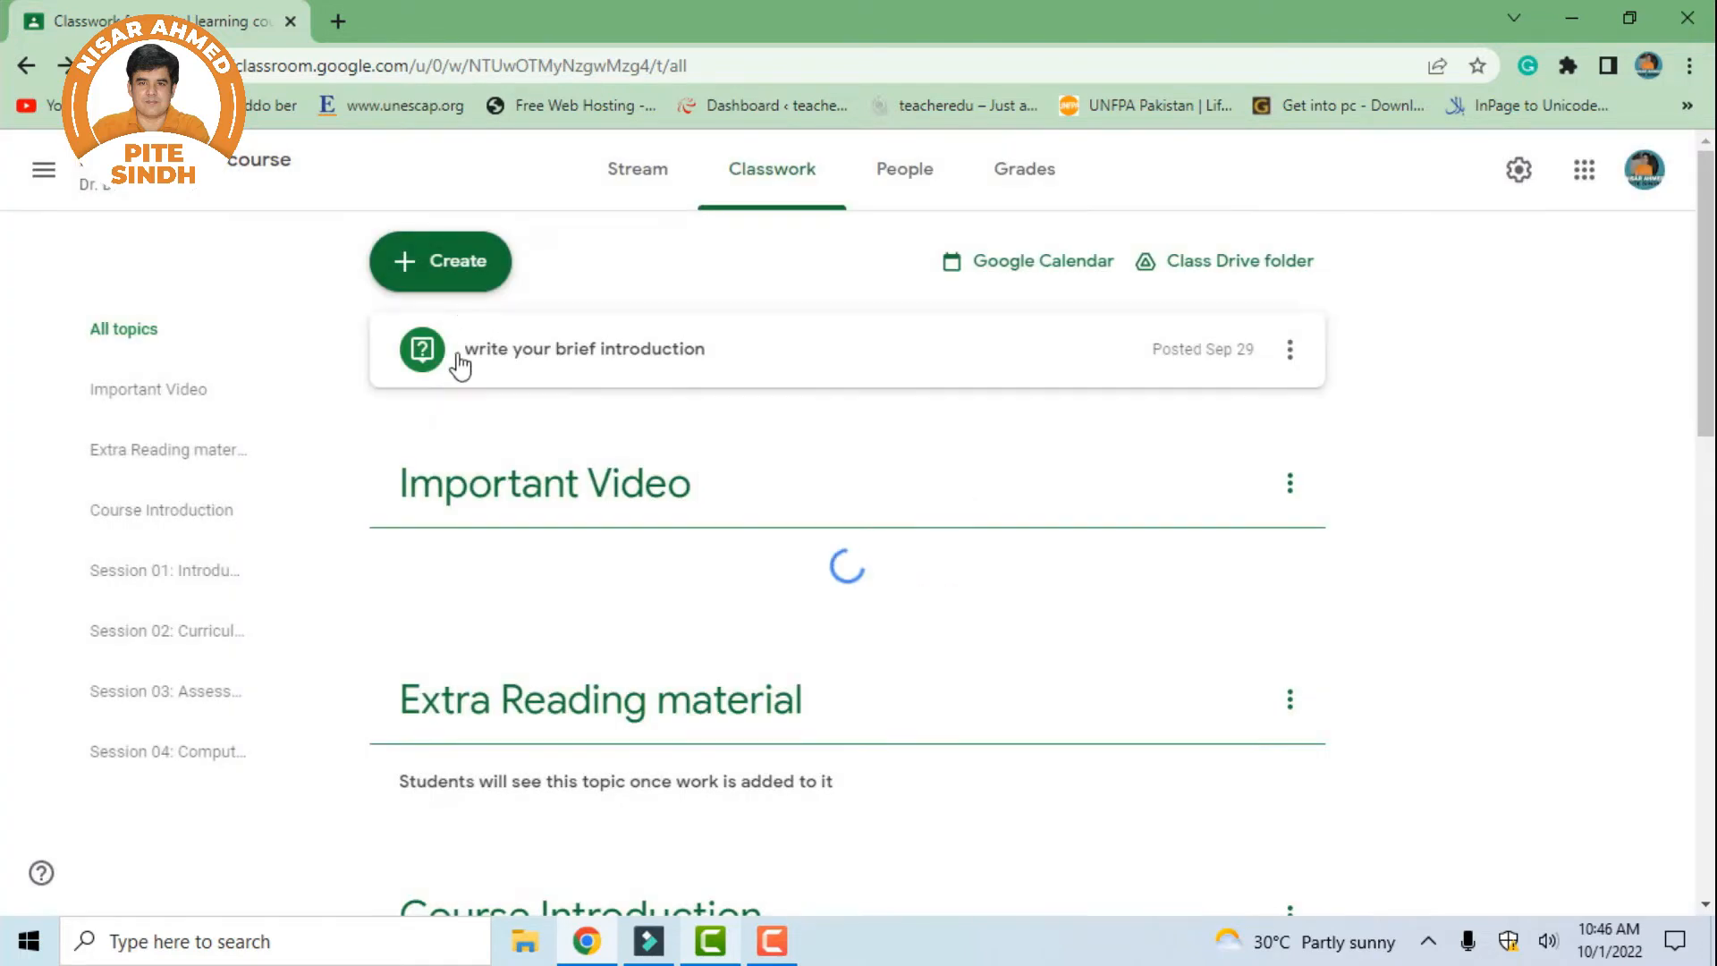
Add a classwork topic named "Important Reference material"
click(459, 286)
click(544, 663)
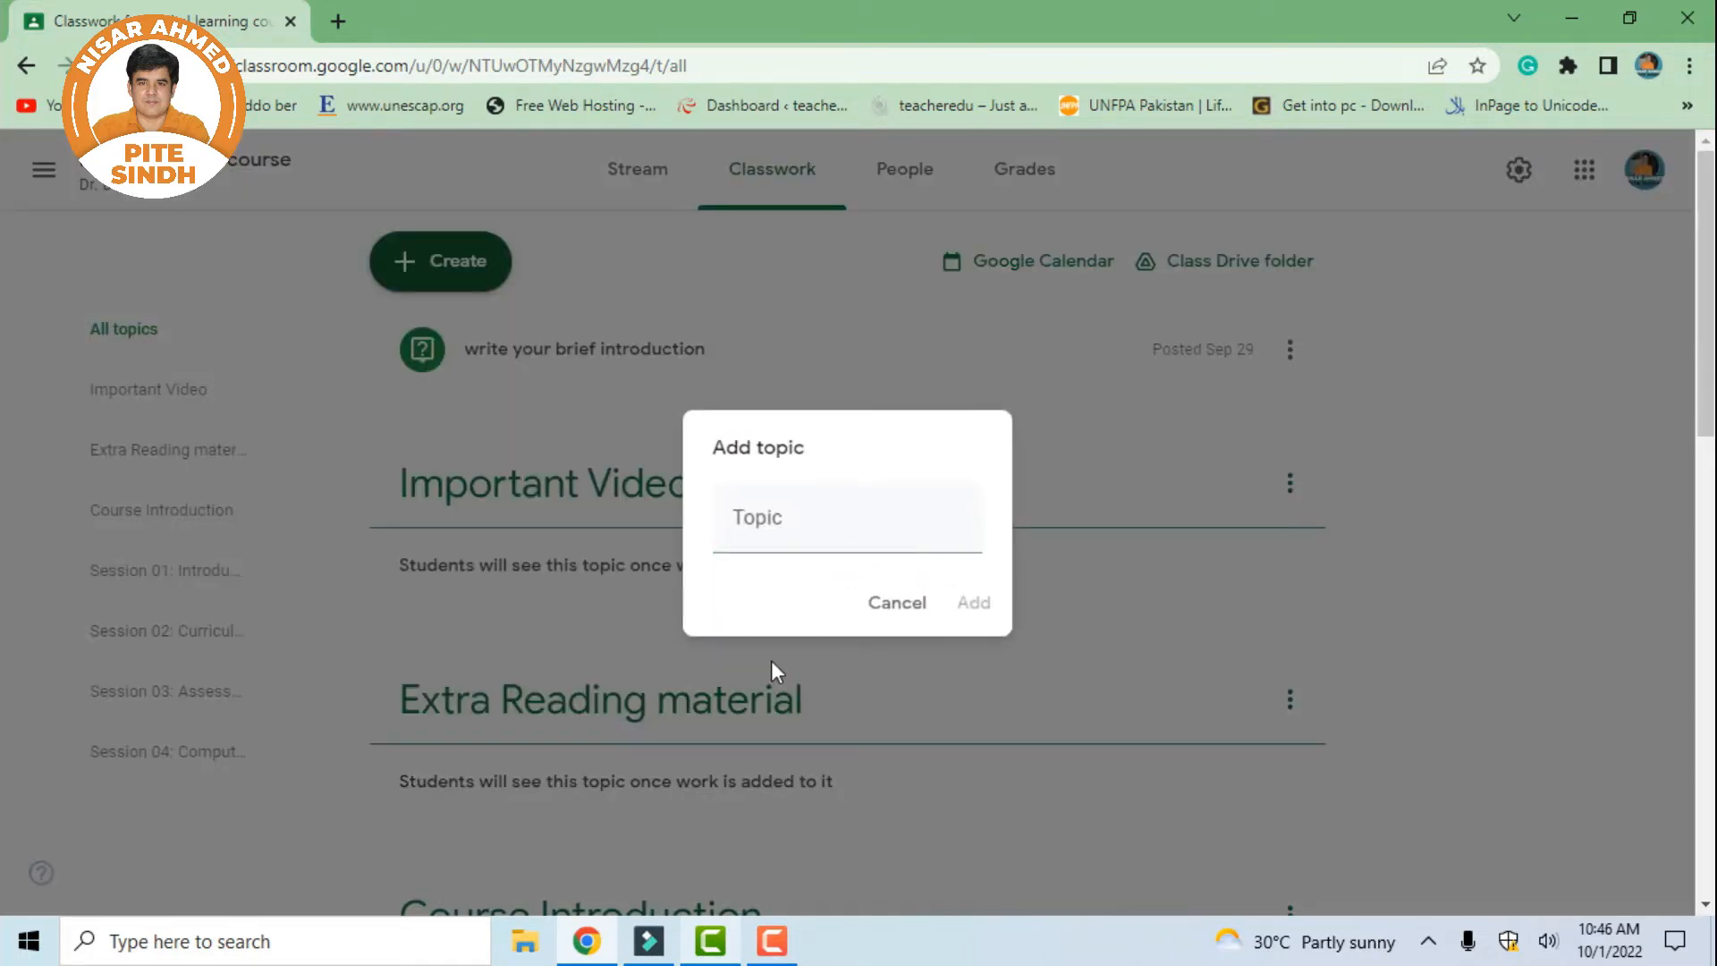
click(842, 548)
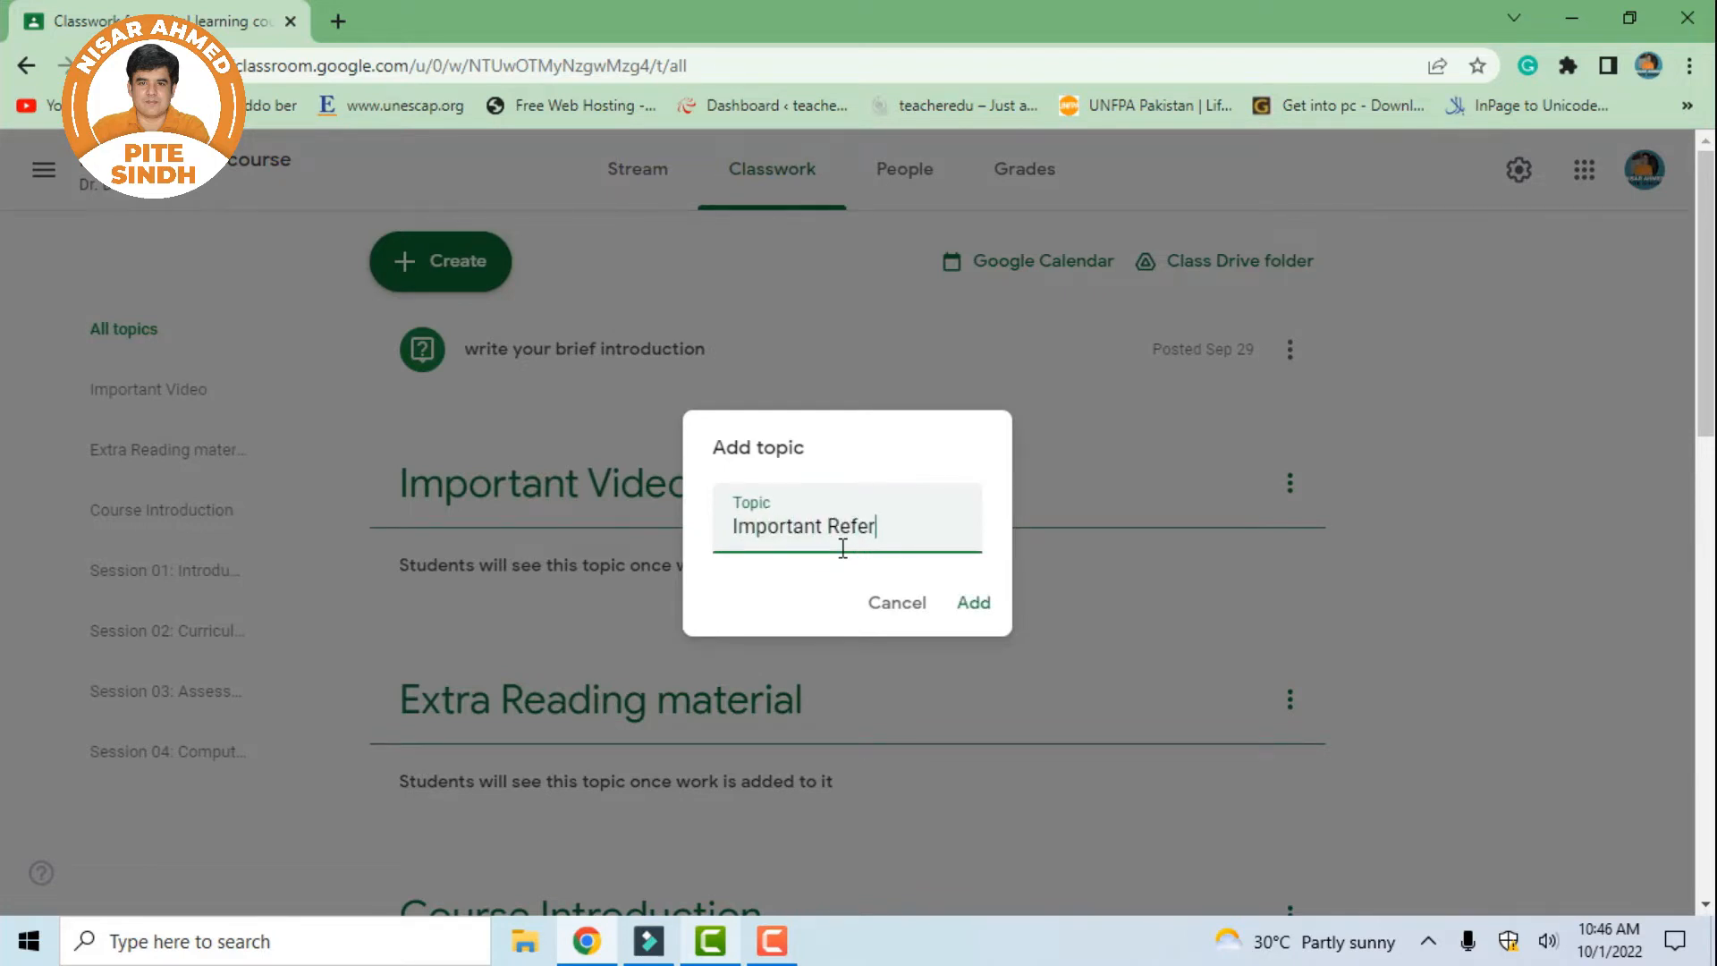
text(Important Reference material)
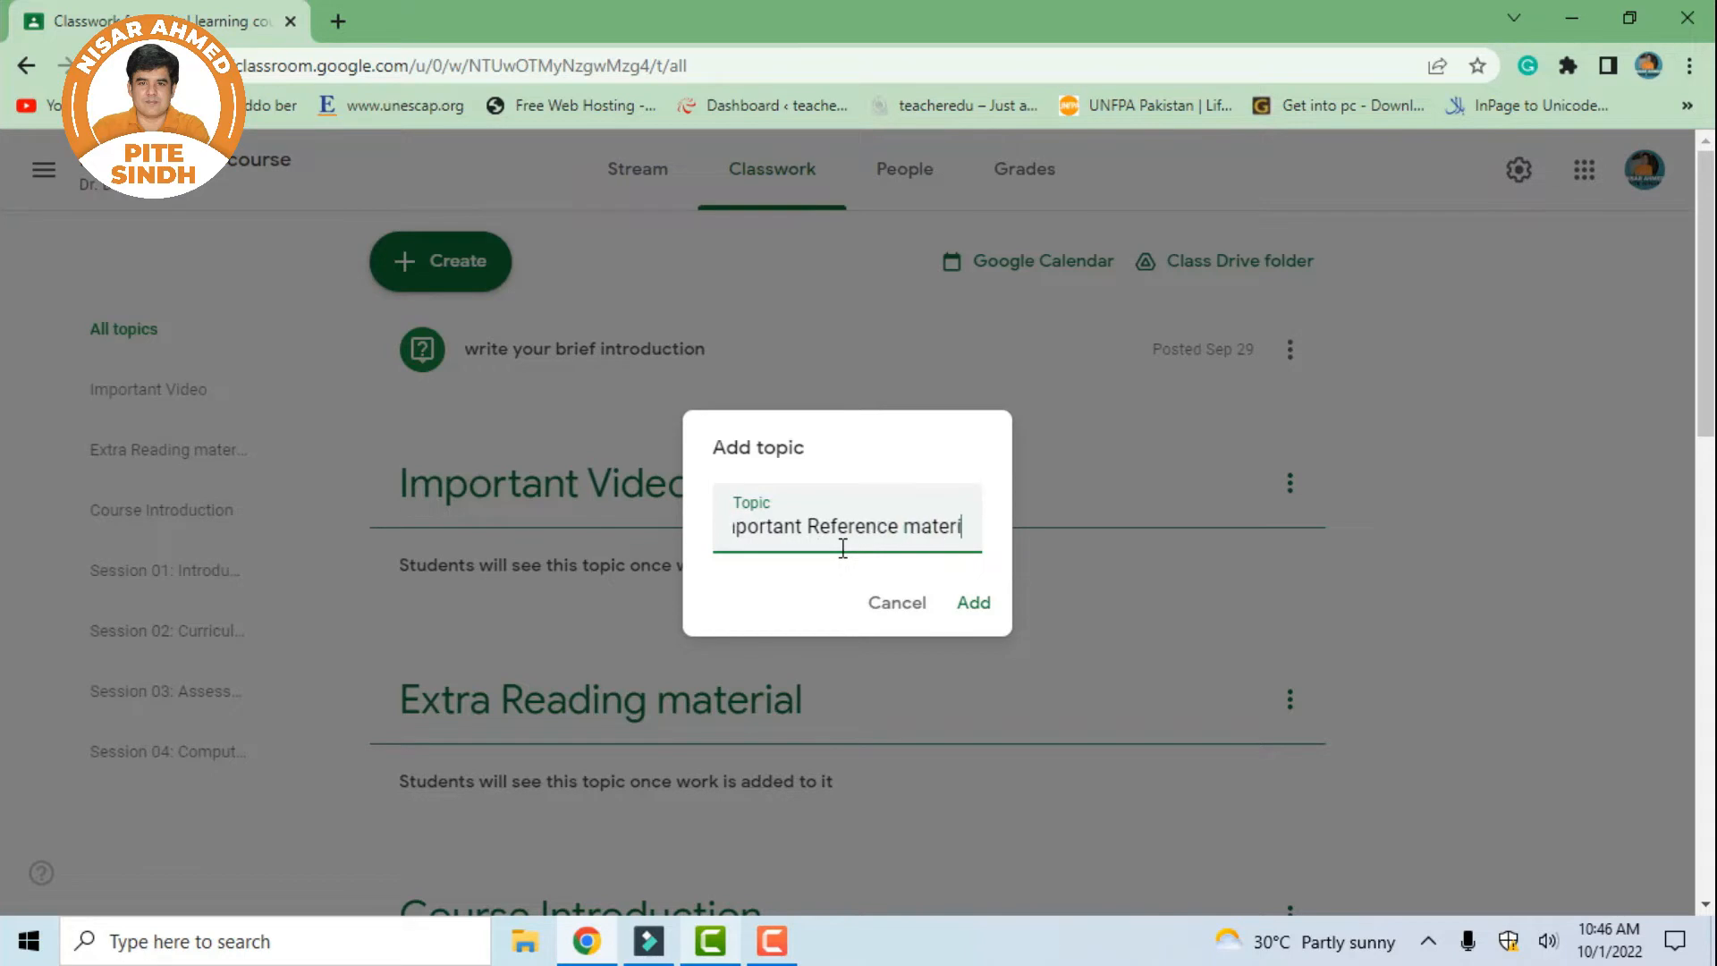
click(972, 604)
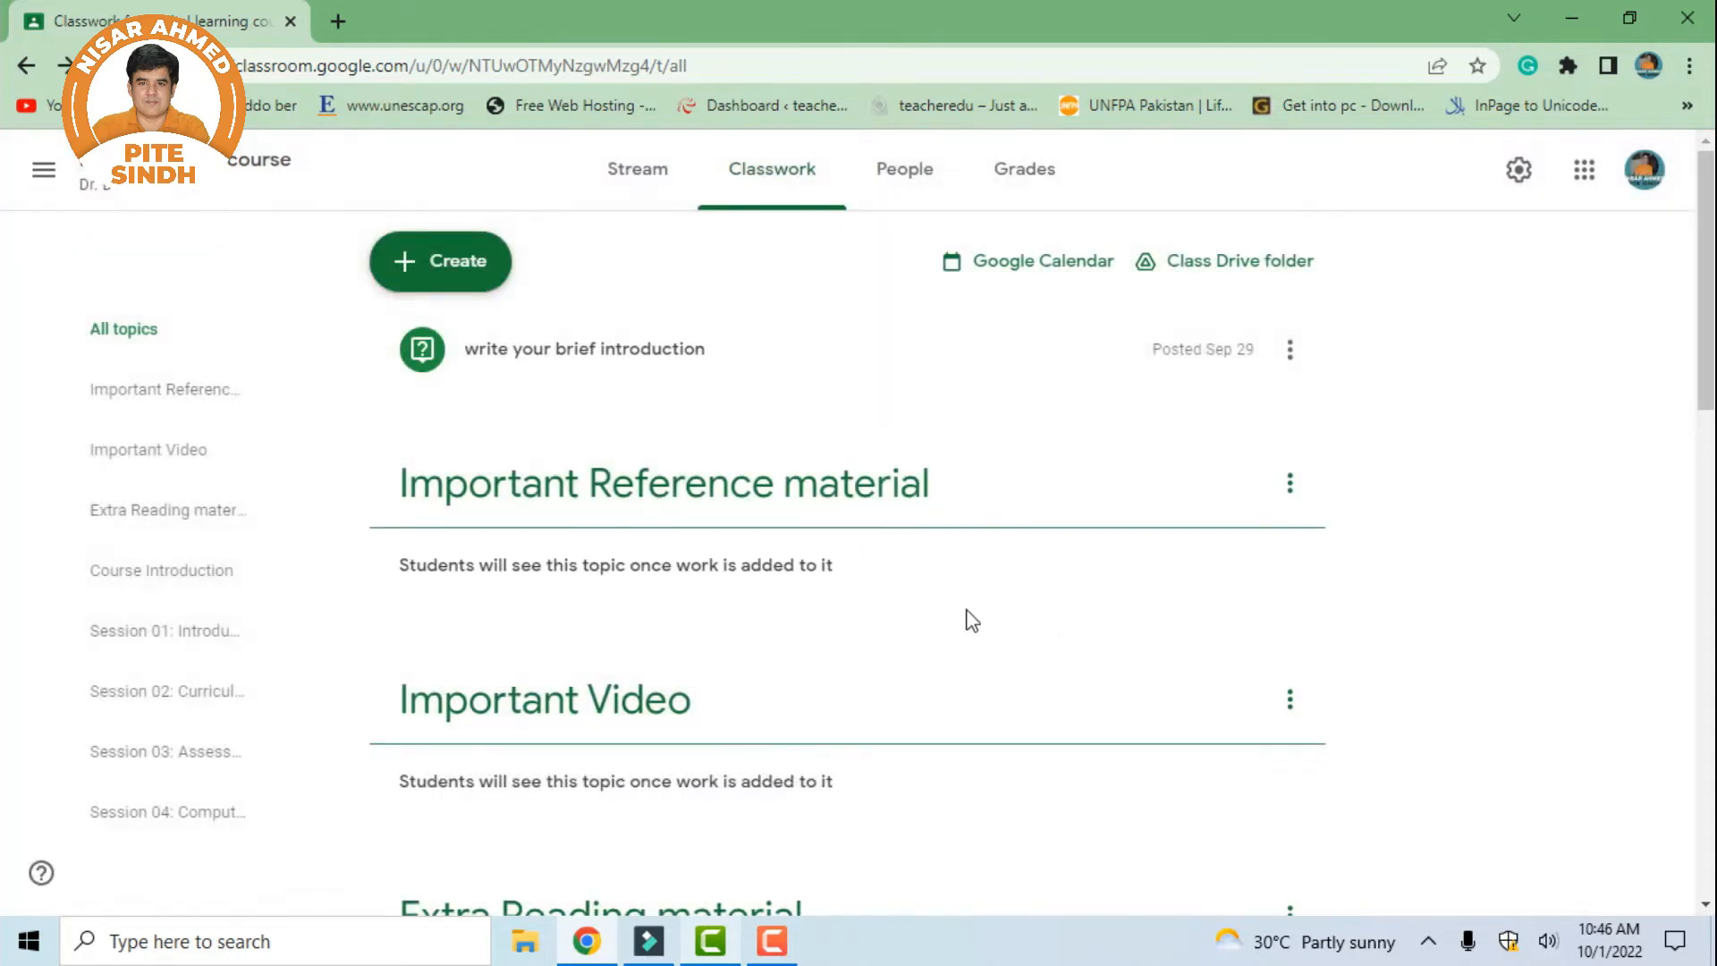
Move the Extra Reading material, Important Video and Important Reference material topics, in that order, below Session 04 at the end of the classwork
scroll(966, 617, down, 2)
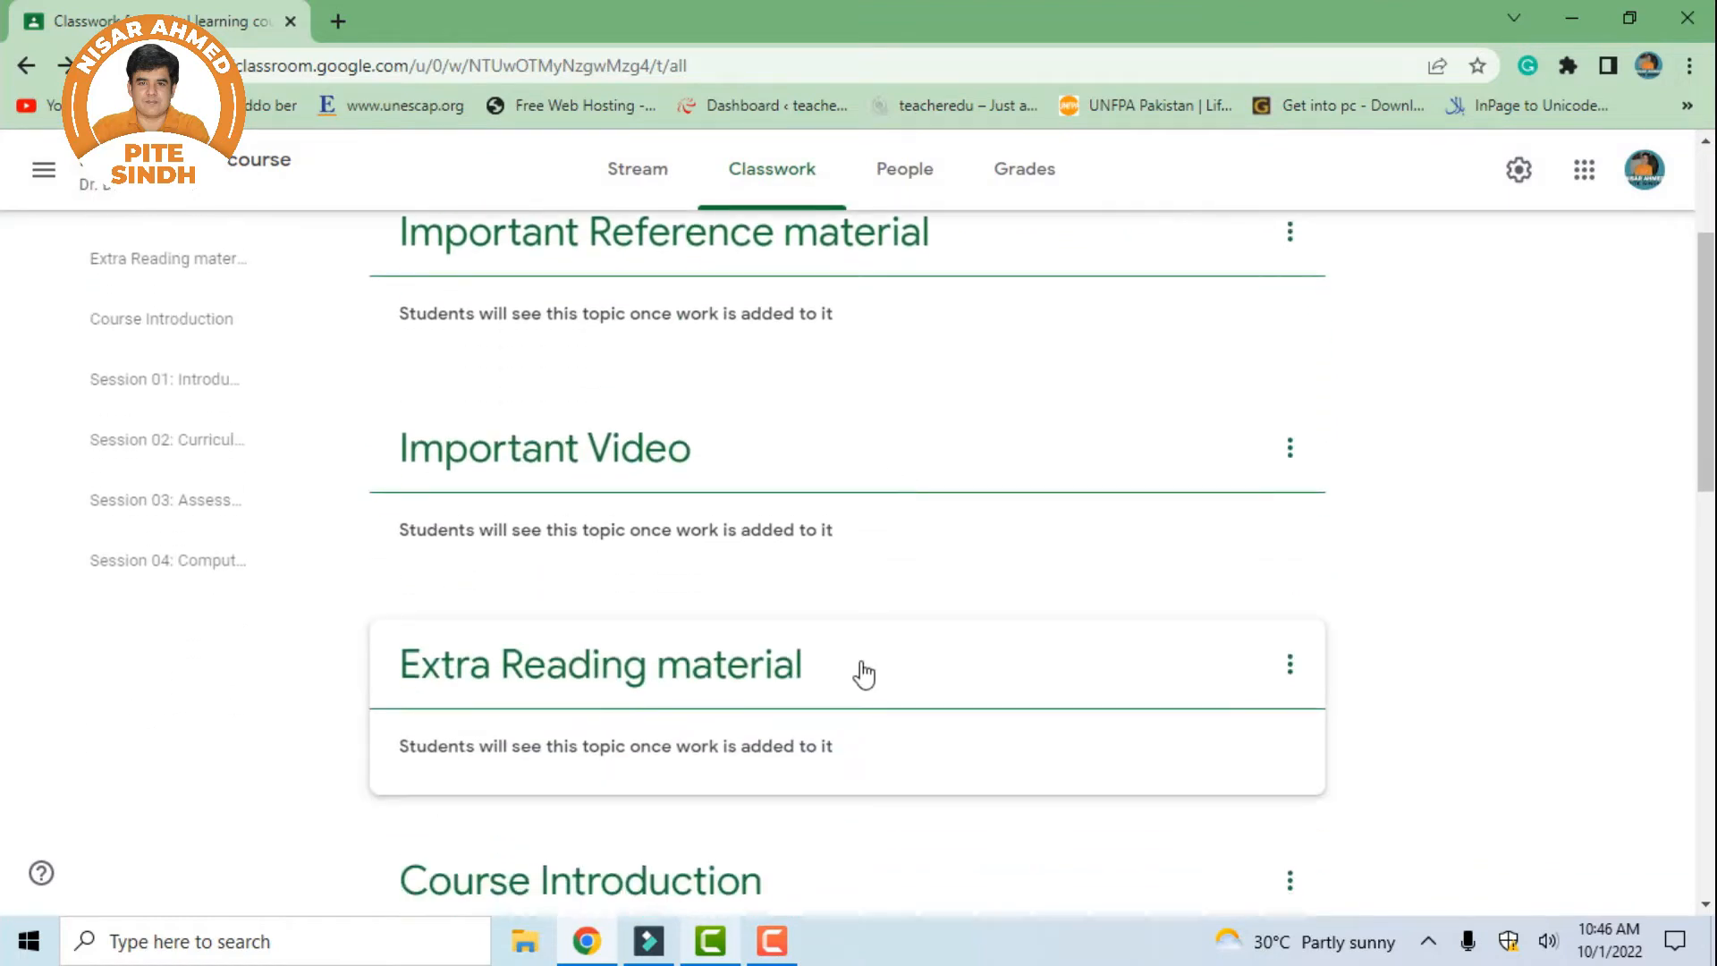
drag(864, 673, 805, 874)
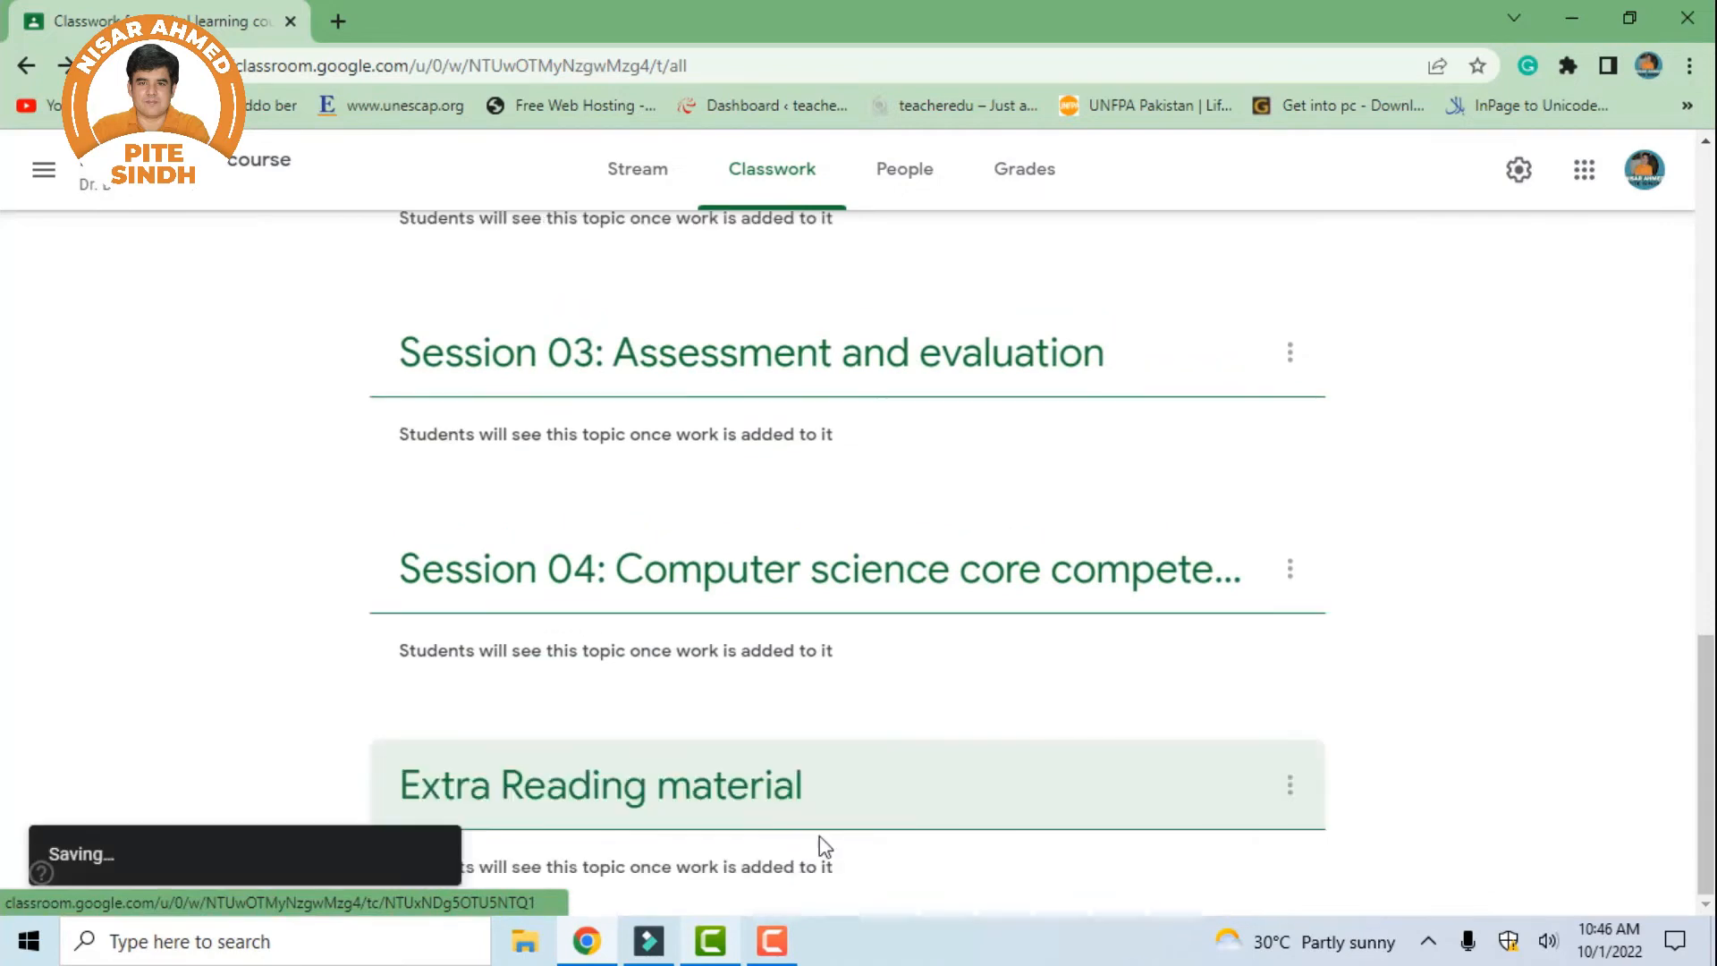
scroll(817, 841, up, 20)
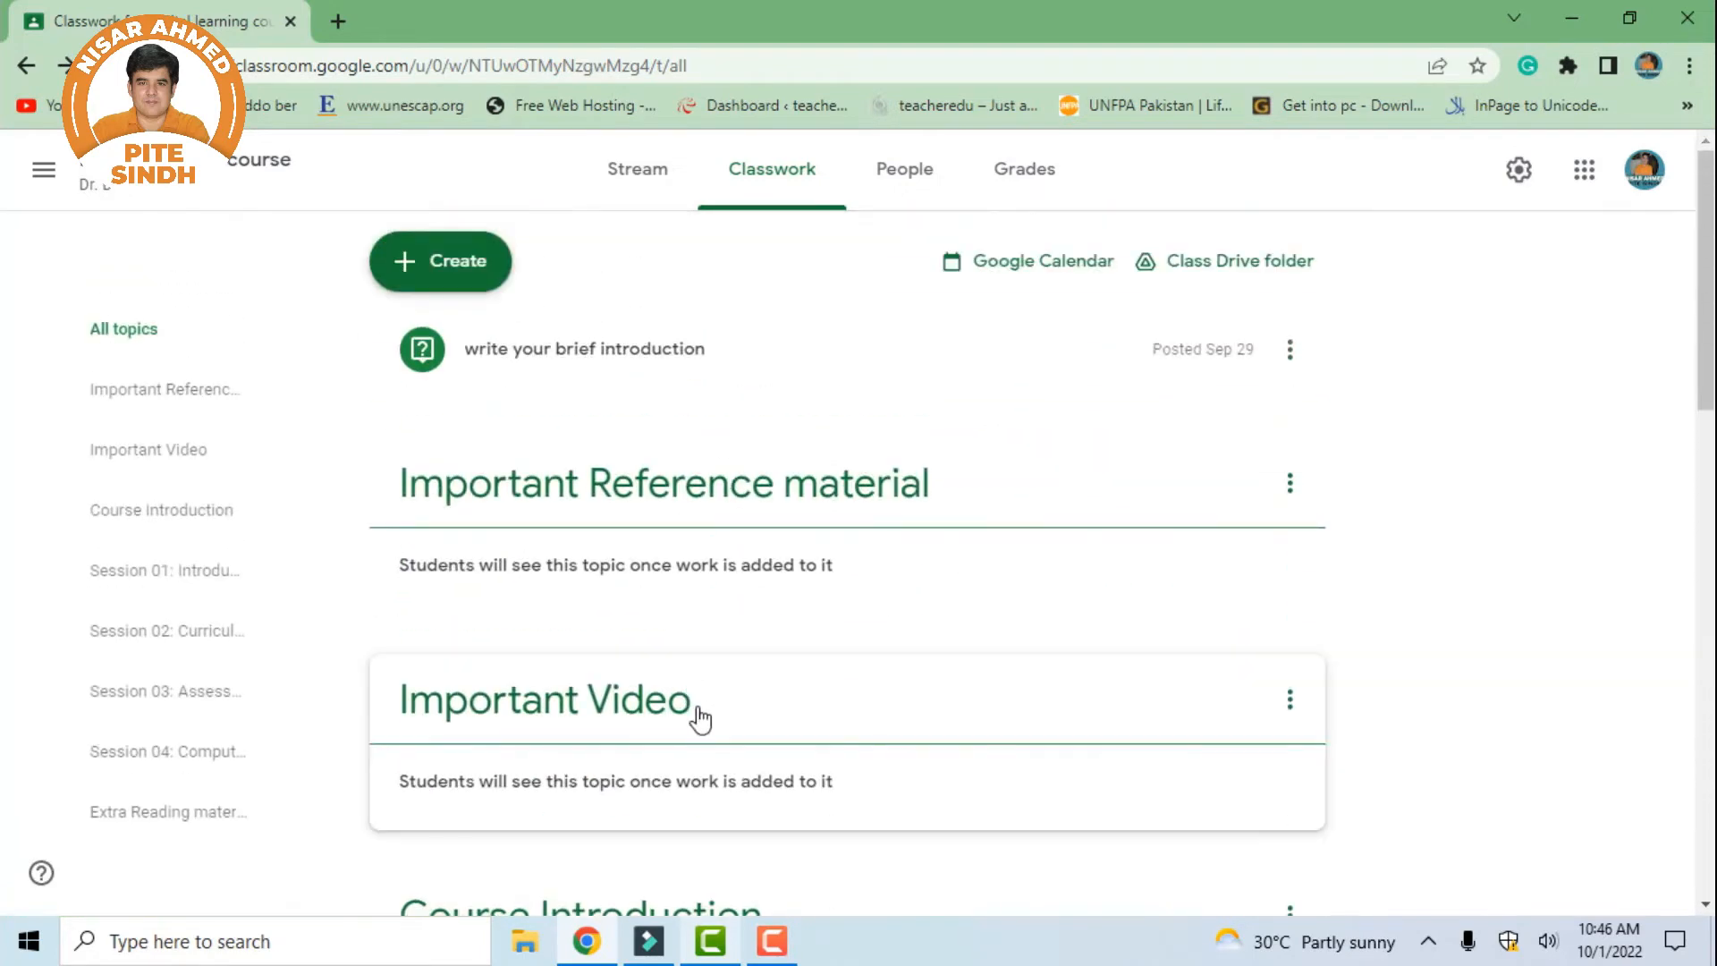
drag(698, 712, 977, 790)
scroll(910, 393, up, 20)
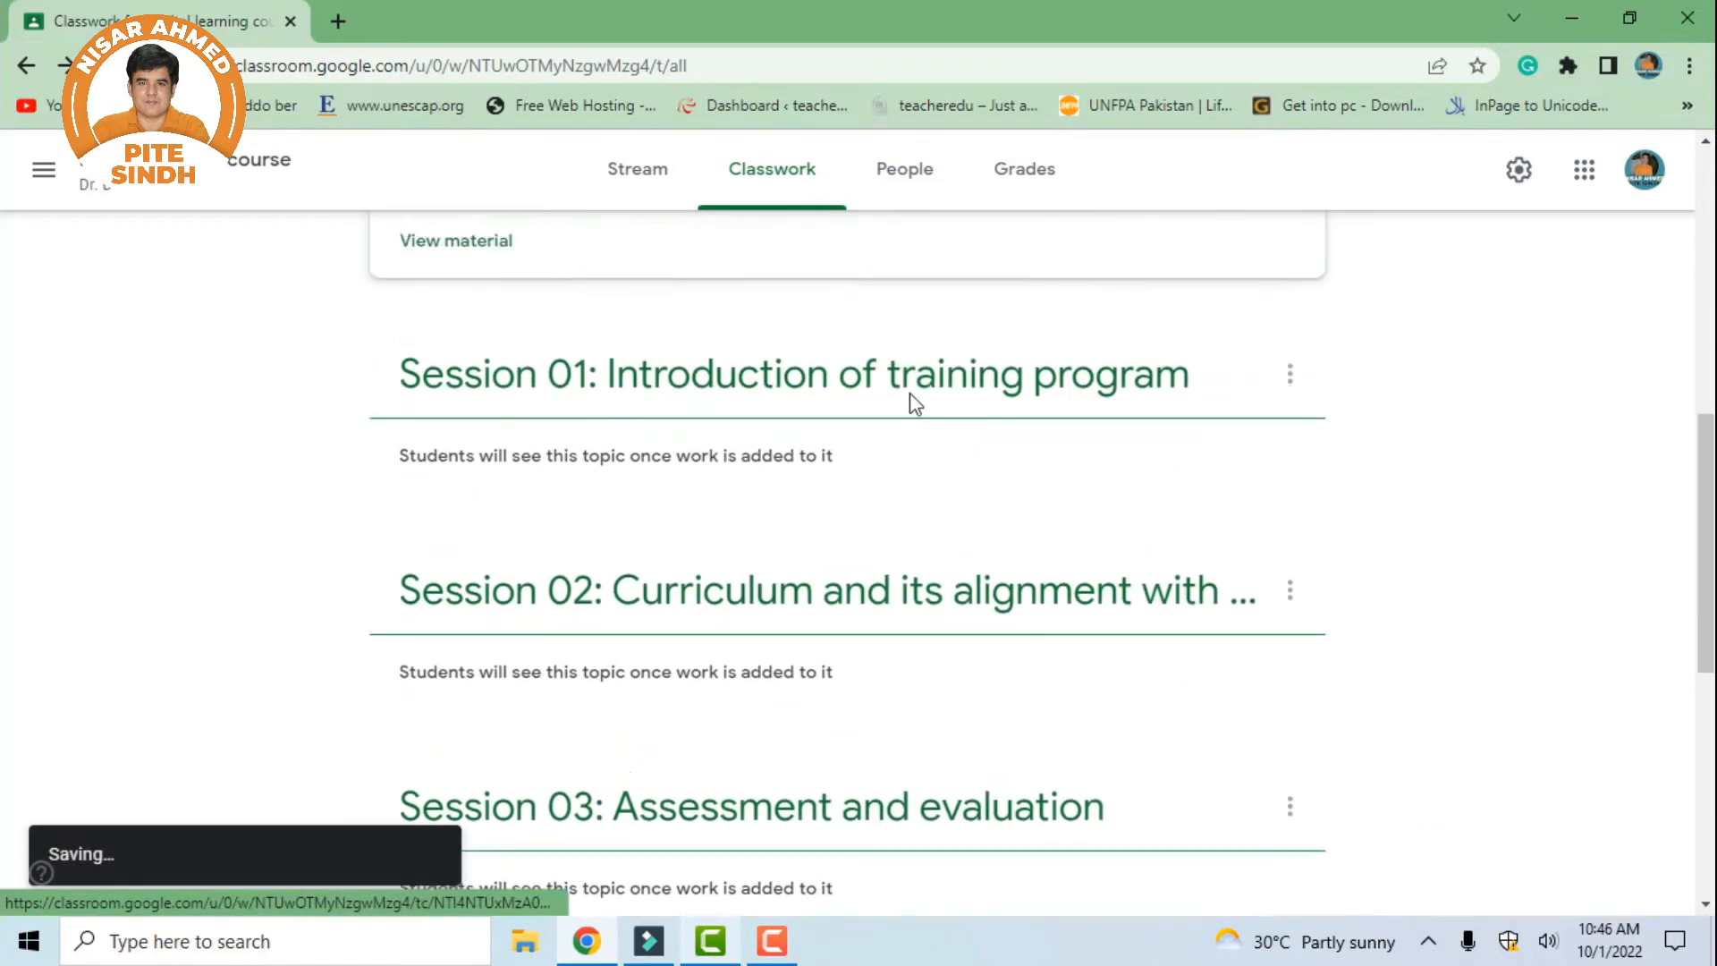
drag(785, 487, 632, 767)
scroll(716, 613, up, 10)
scroll(776, 540, up, 2)
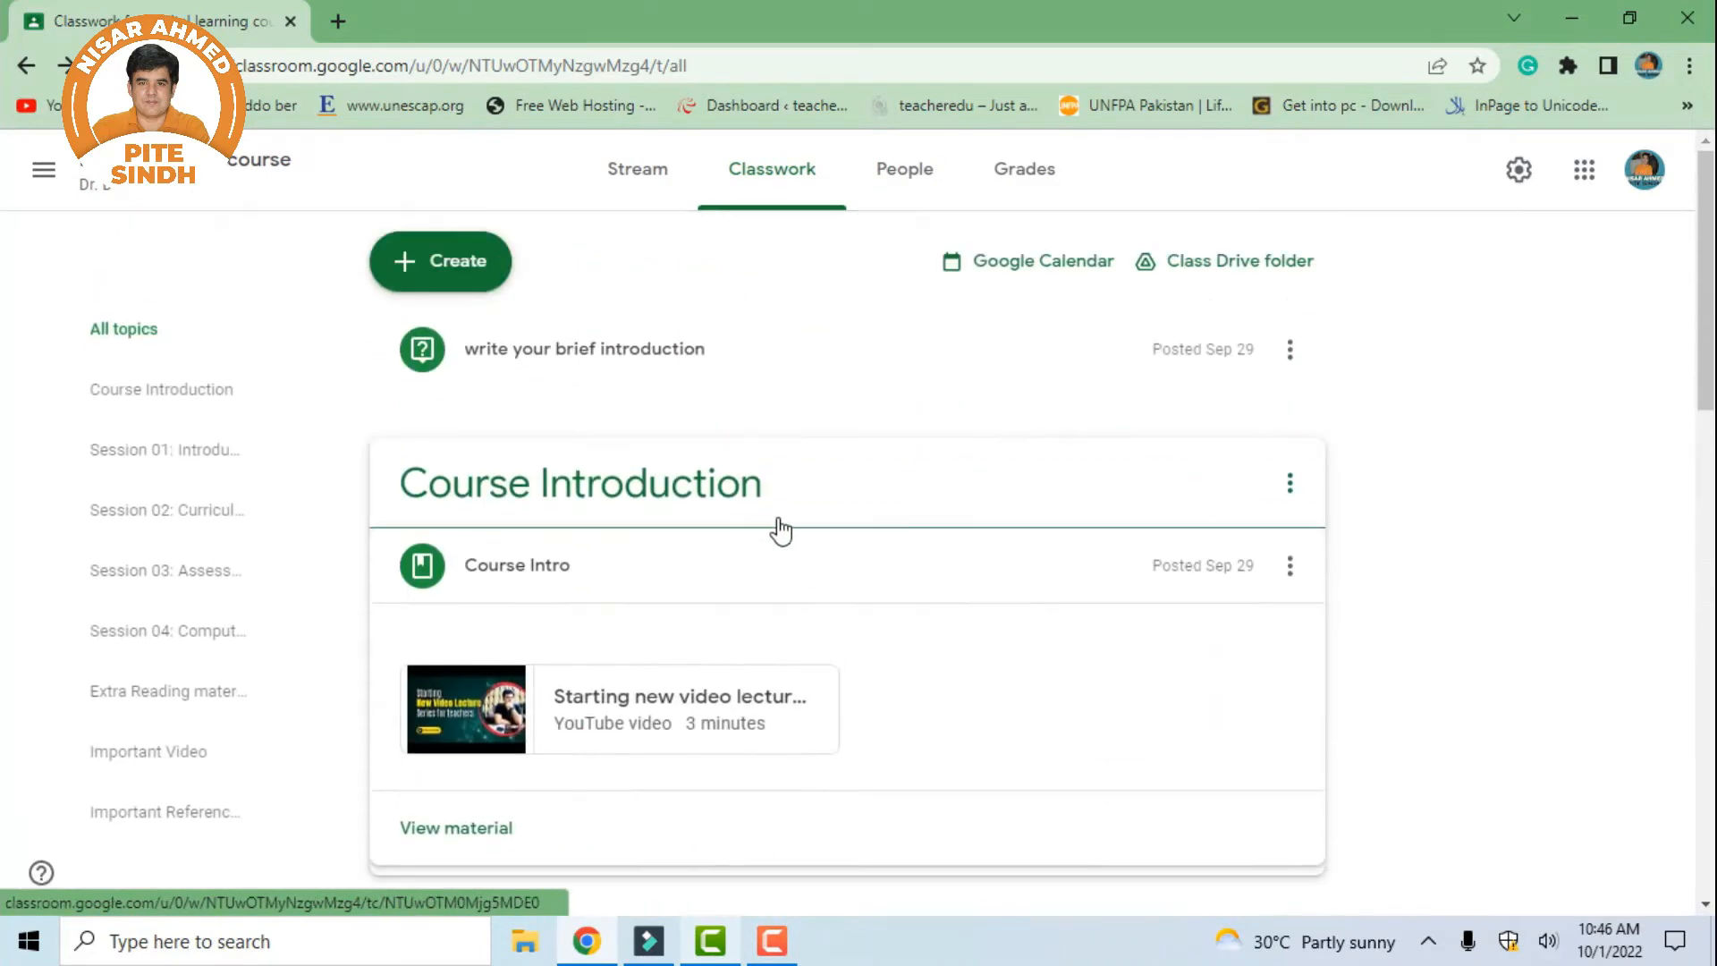
Collapse the Course Intro material and move the "write your brief introduction" question below it in the Course Introduction topic
click(859, 565)
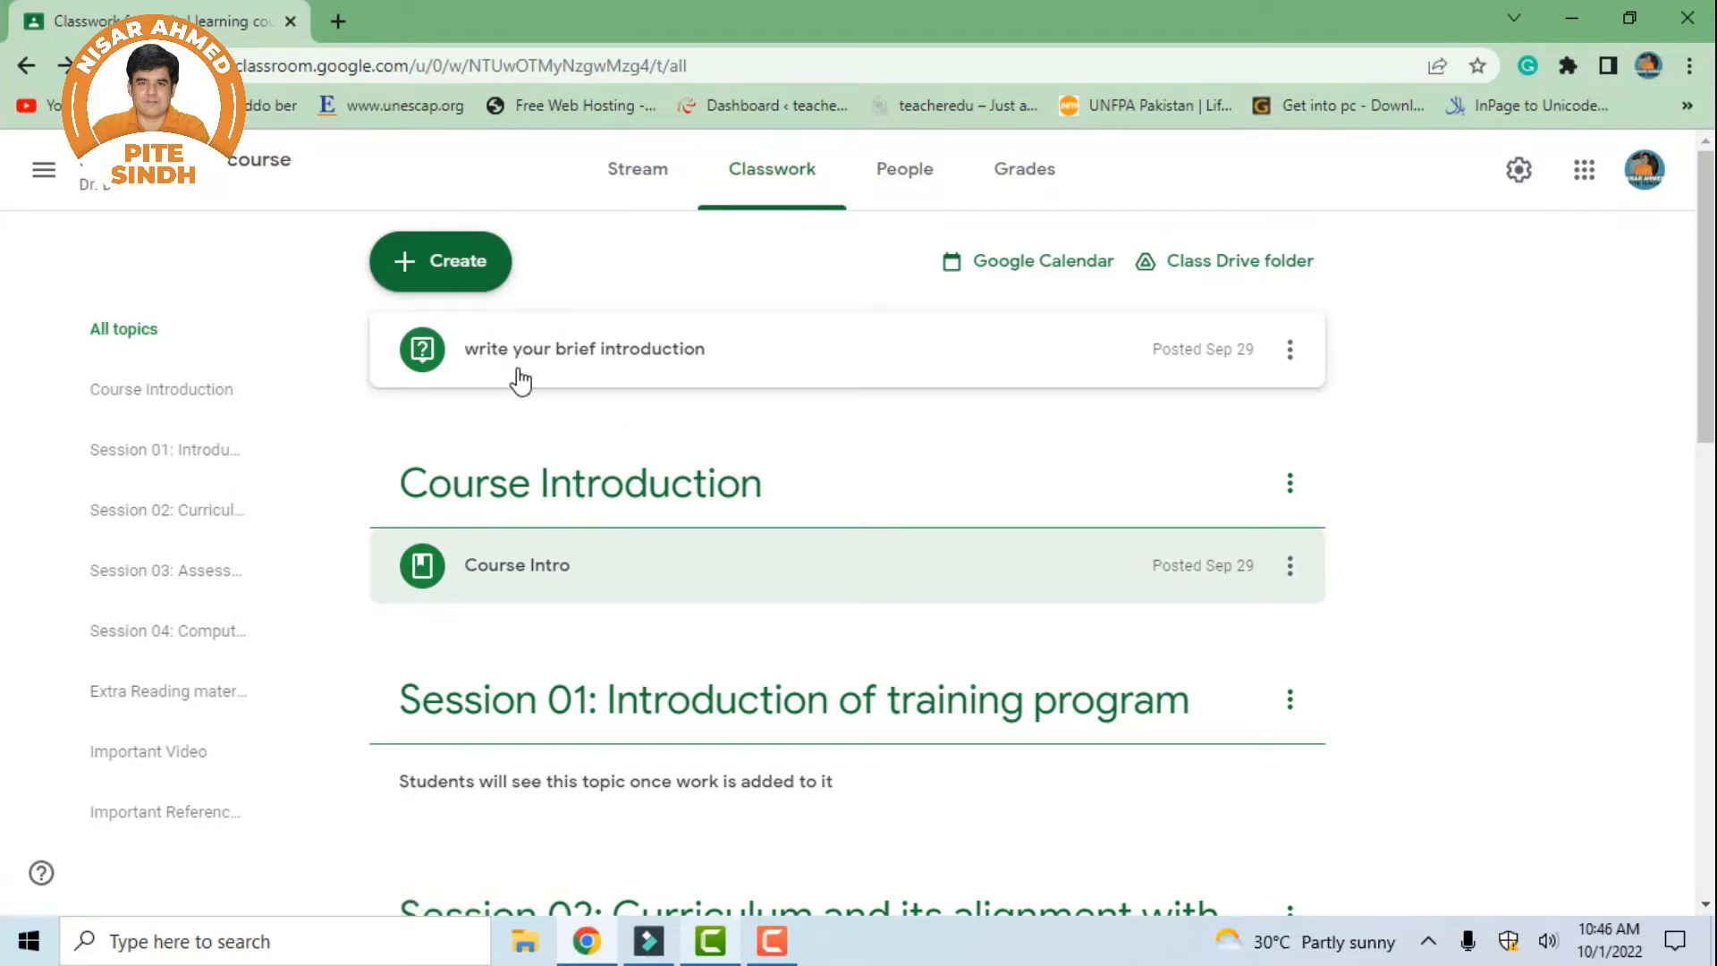
drag(728, 376, 595, 577)
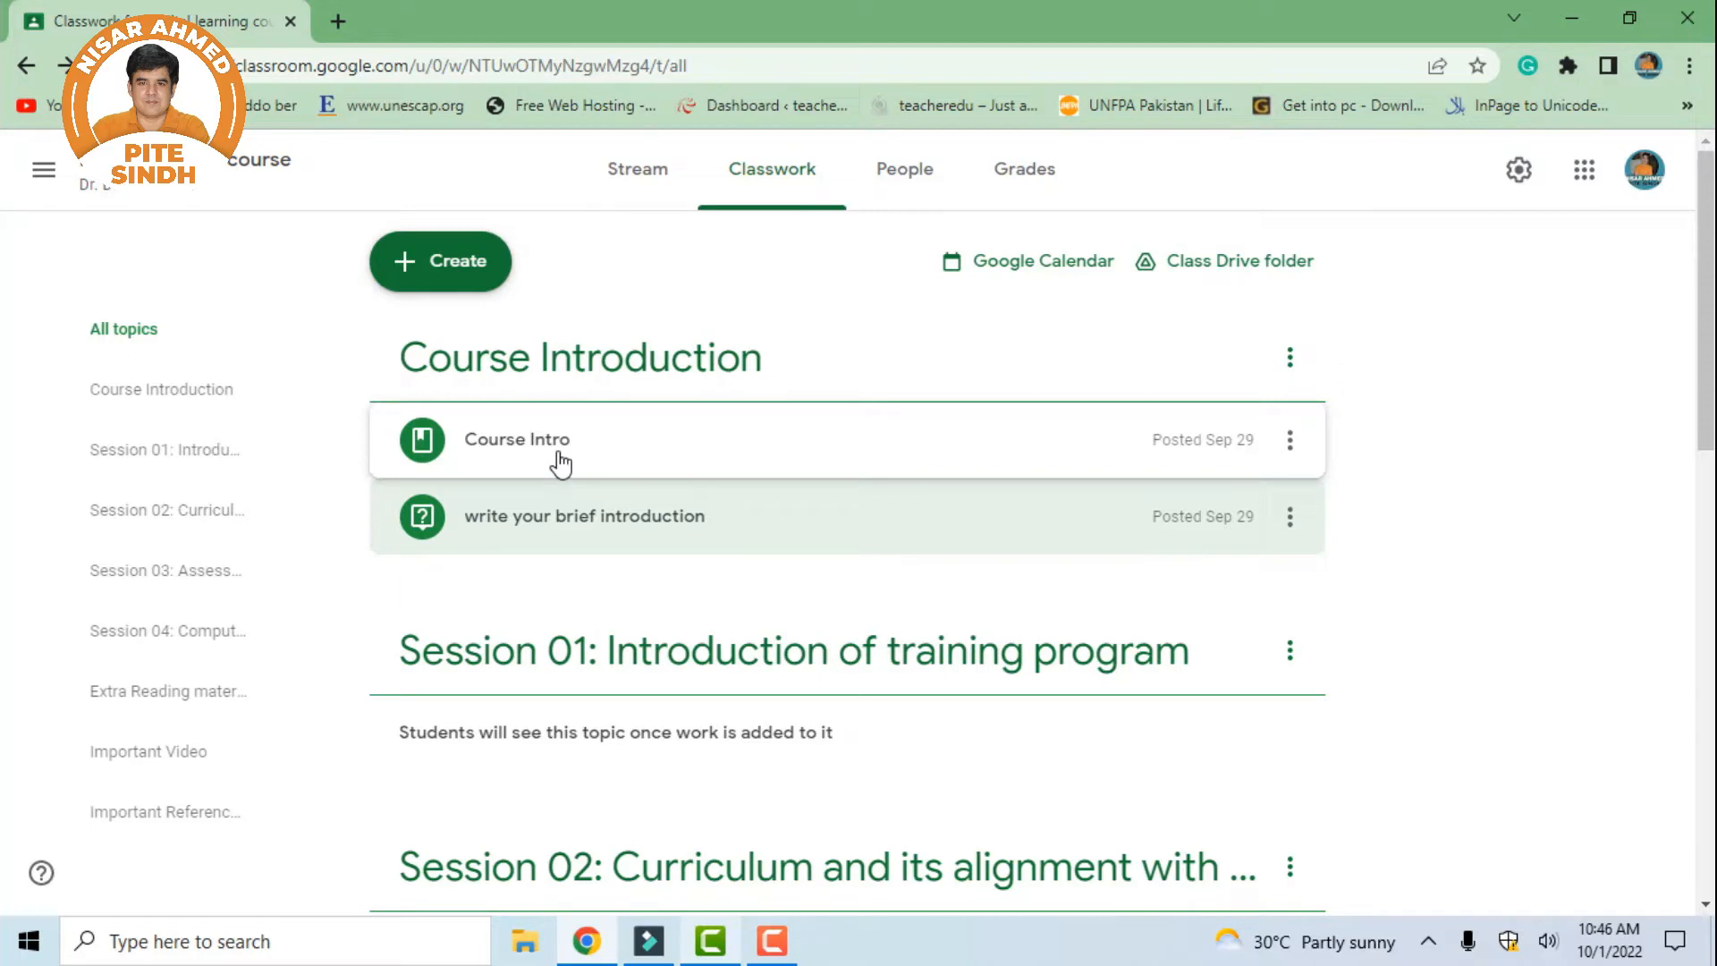
Edit the Course Intro material and change its title to "Course Introduction"
click(1285, 452)
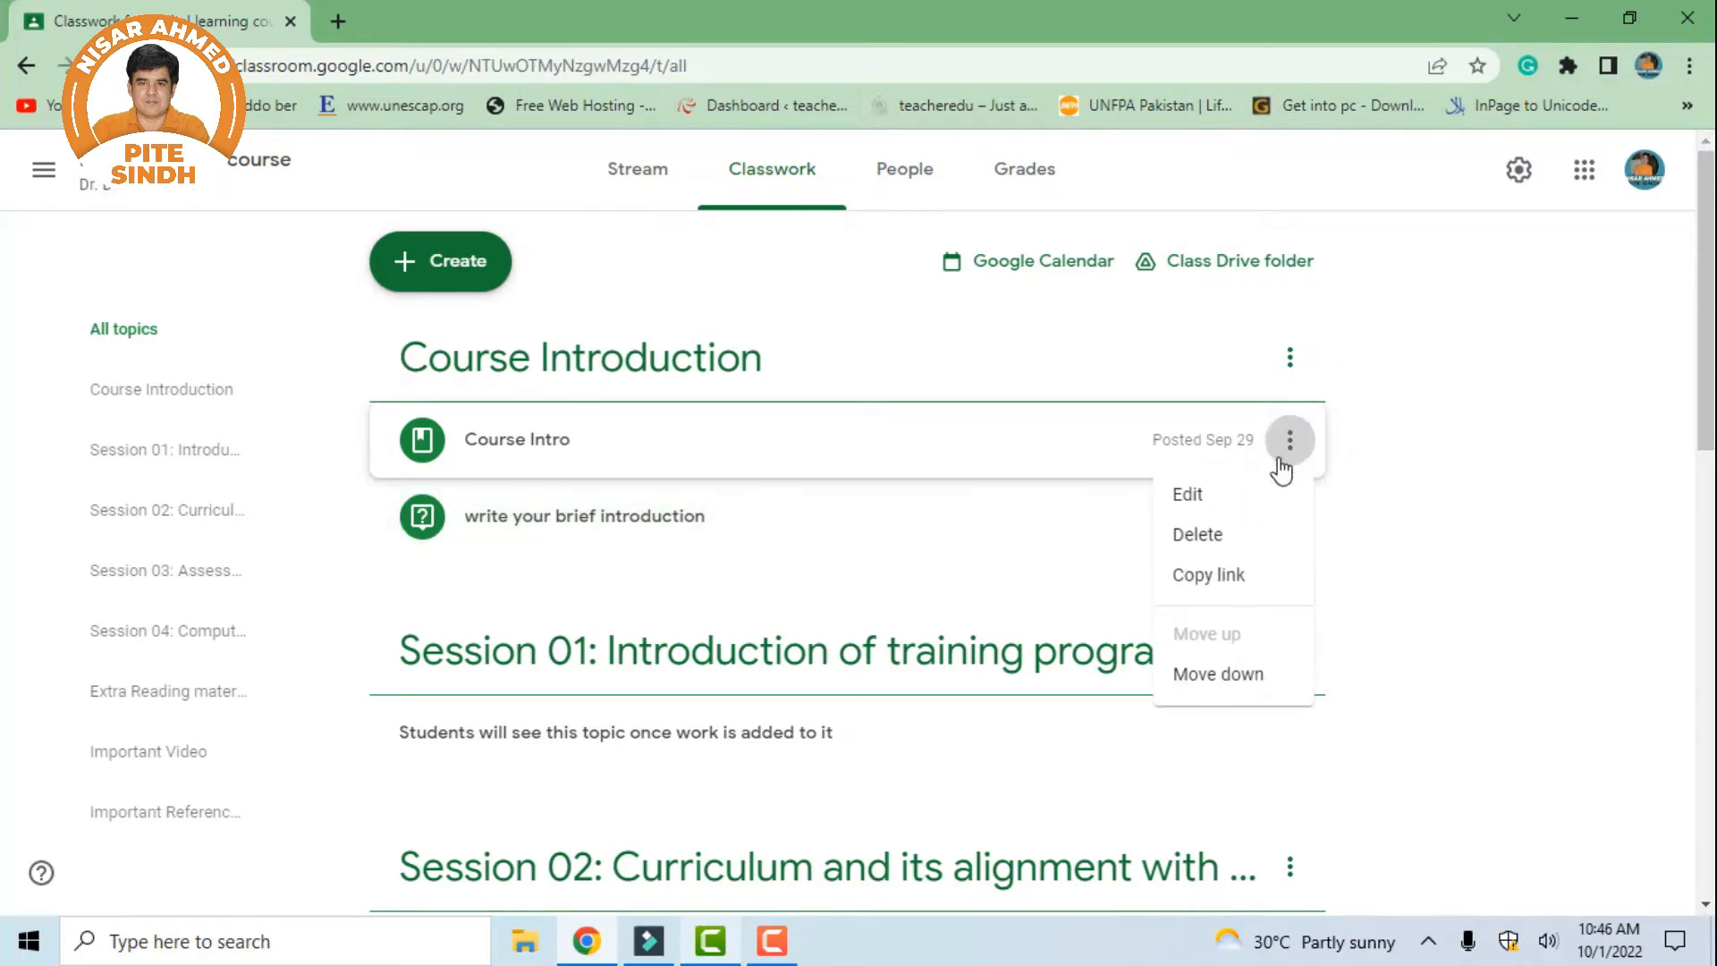
click(1253, 501)
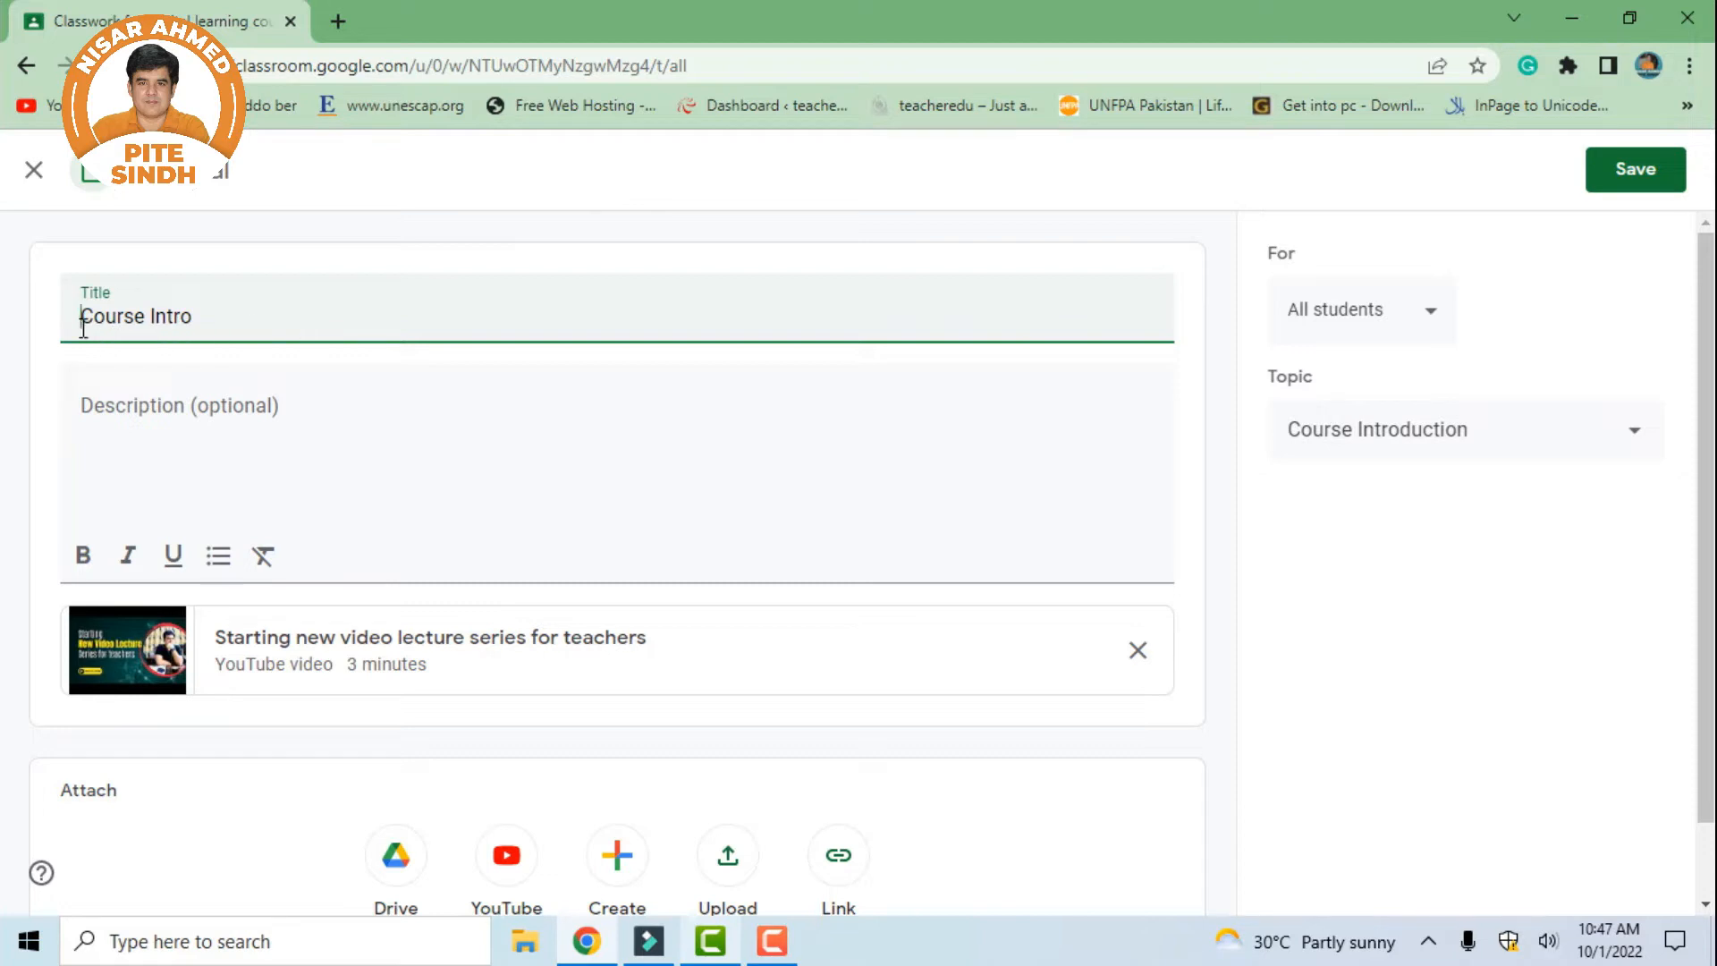
click(220, 324)
text(duction)
click(73, 318)
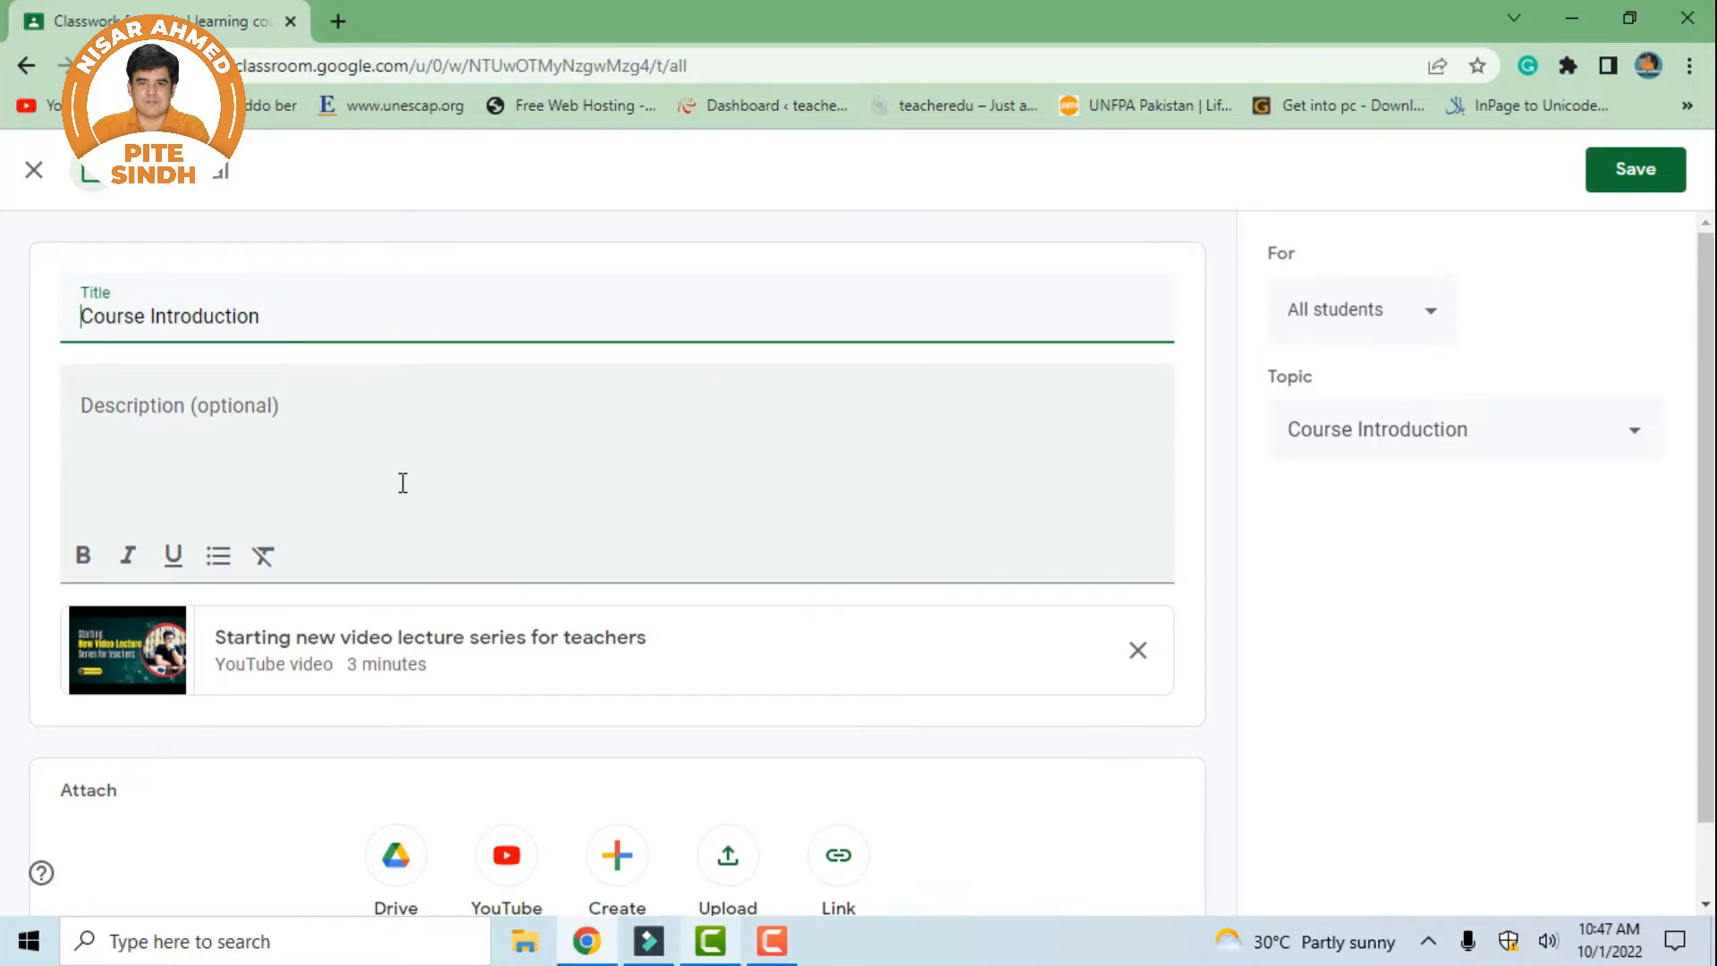
Enter "abc........." as the material's description, keep the Course Introduction topic and save the changes
click(262, 427)
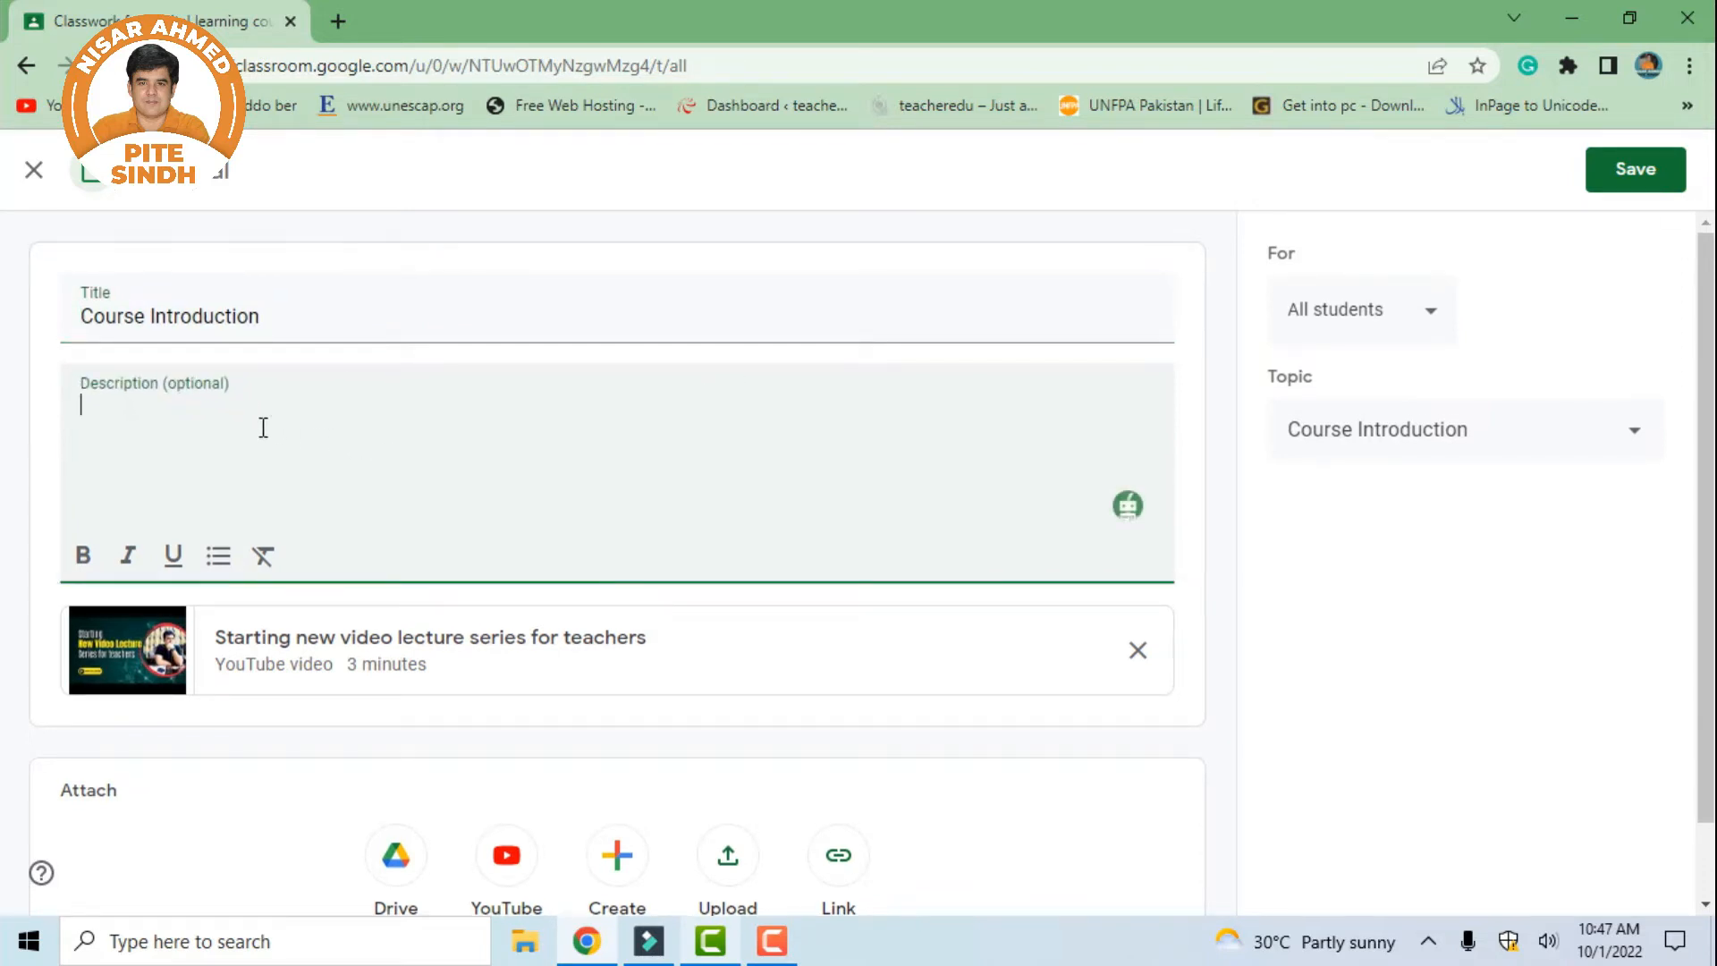
text(abc.........)
click(1440, 454)
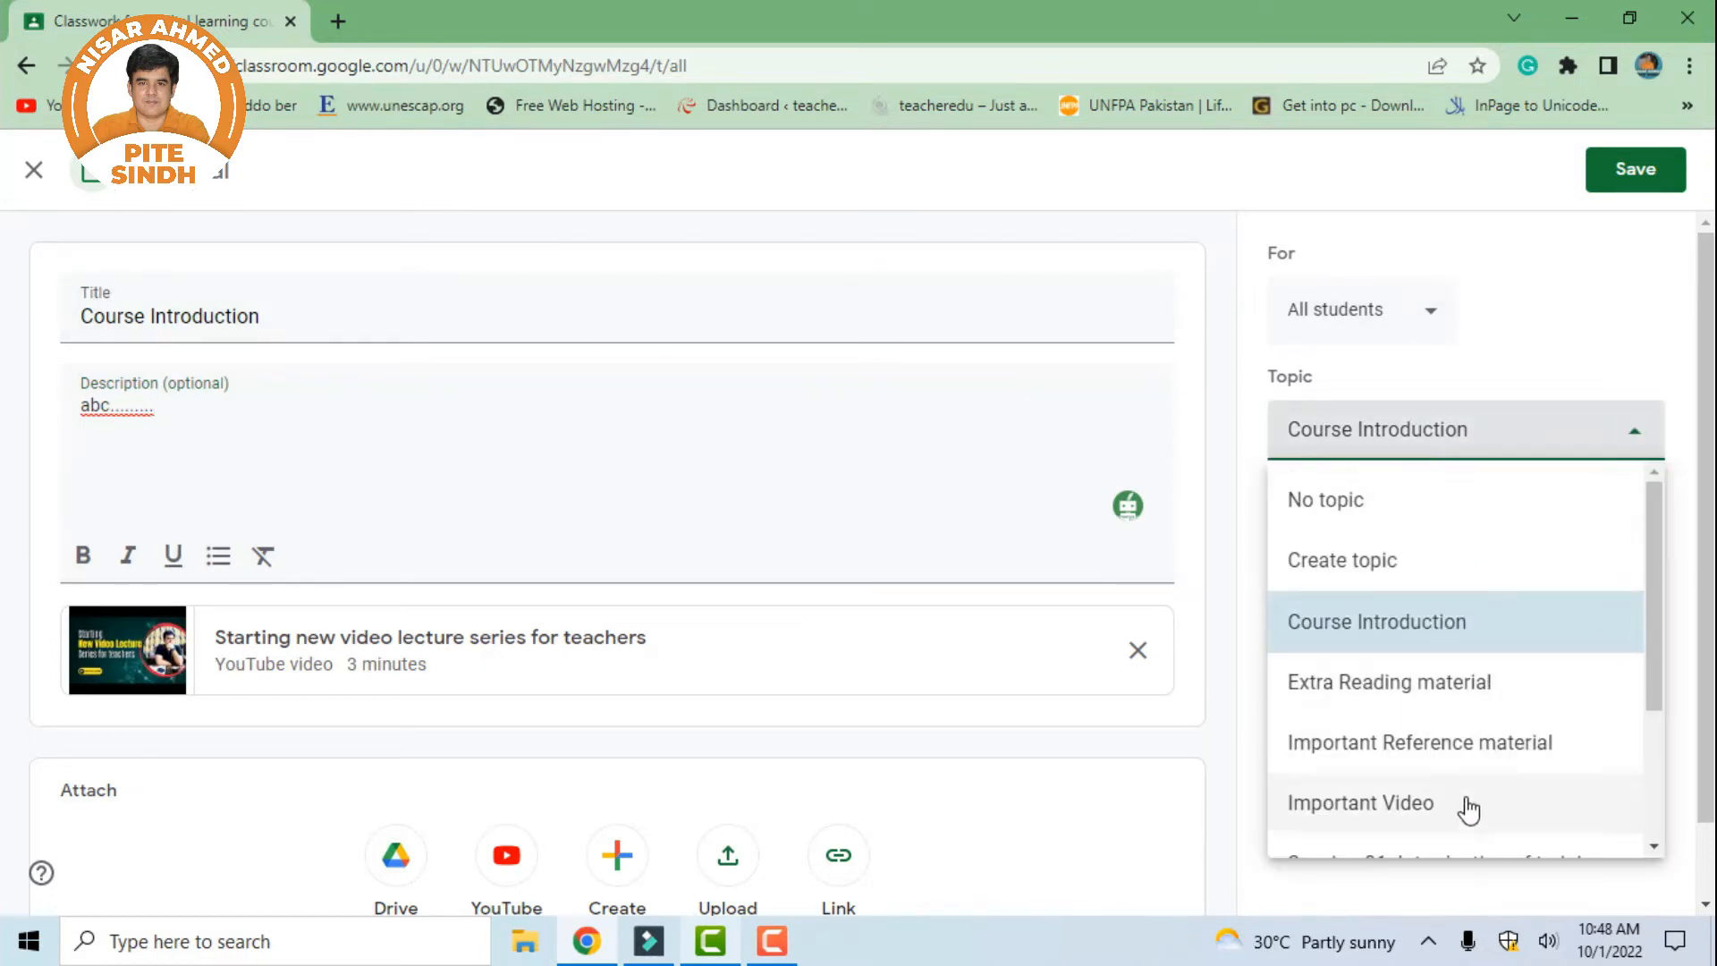
click(1465, 626)
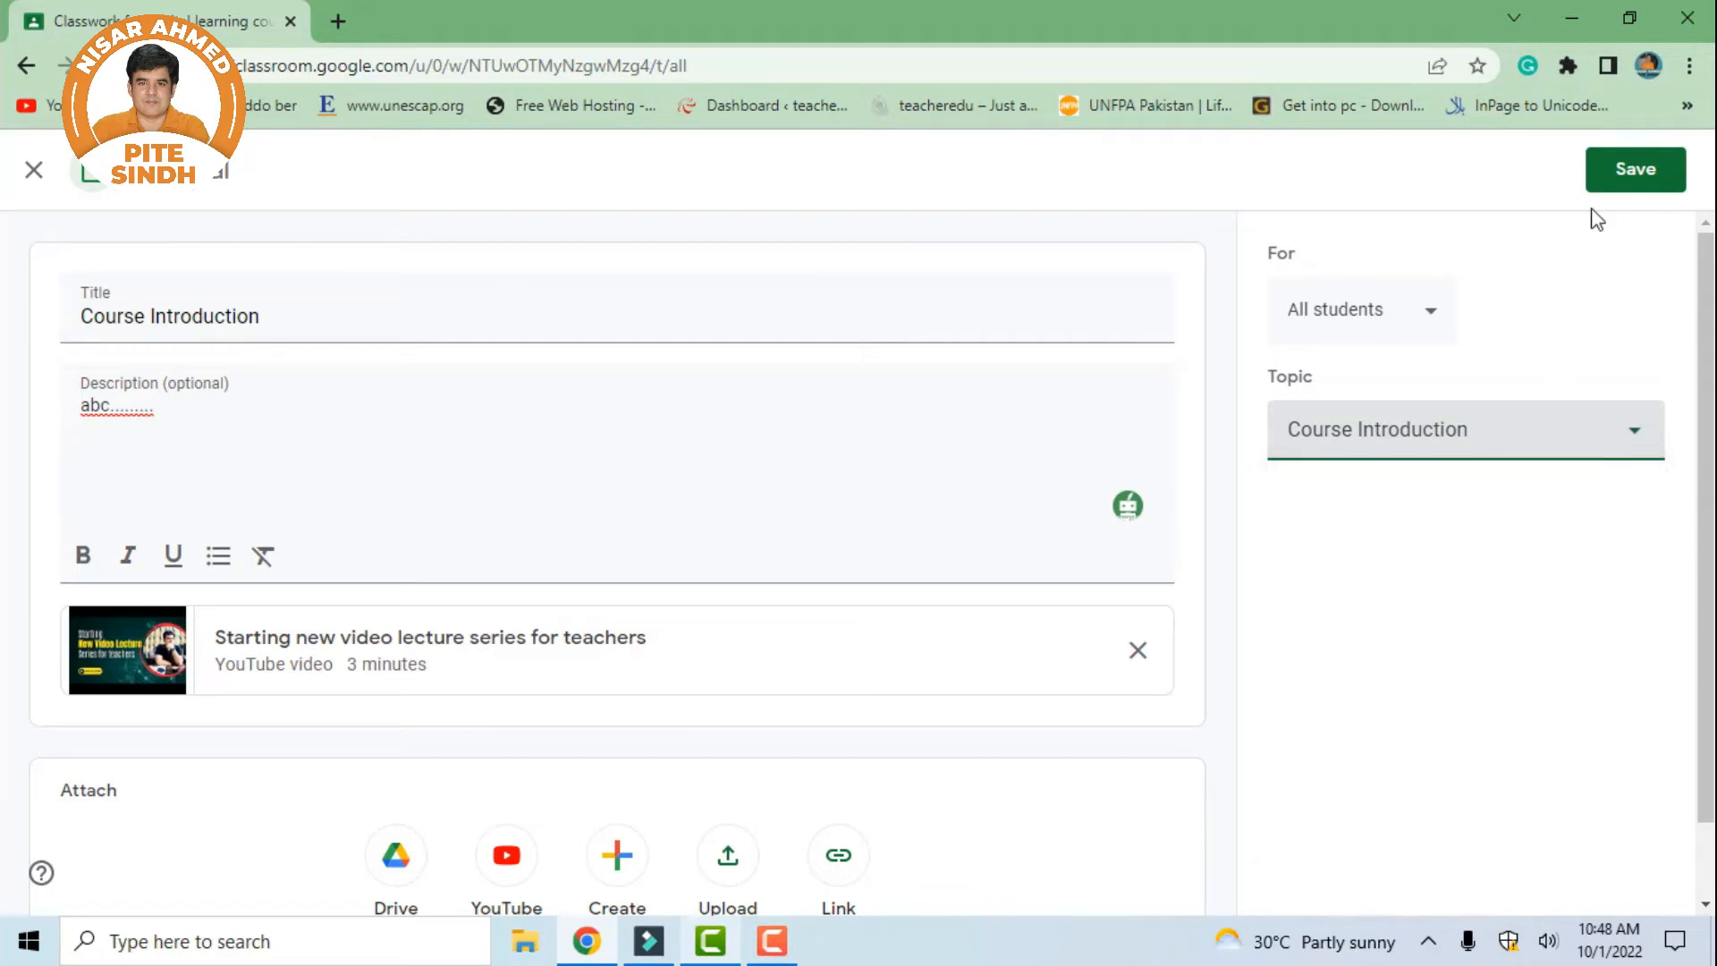
click(1598, 171)
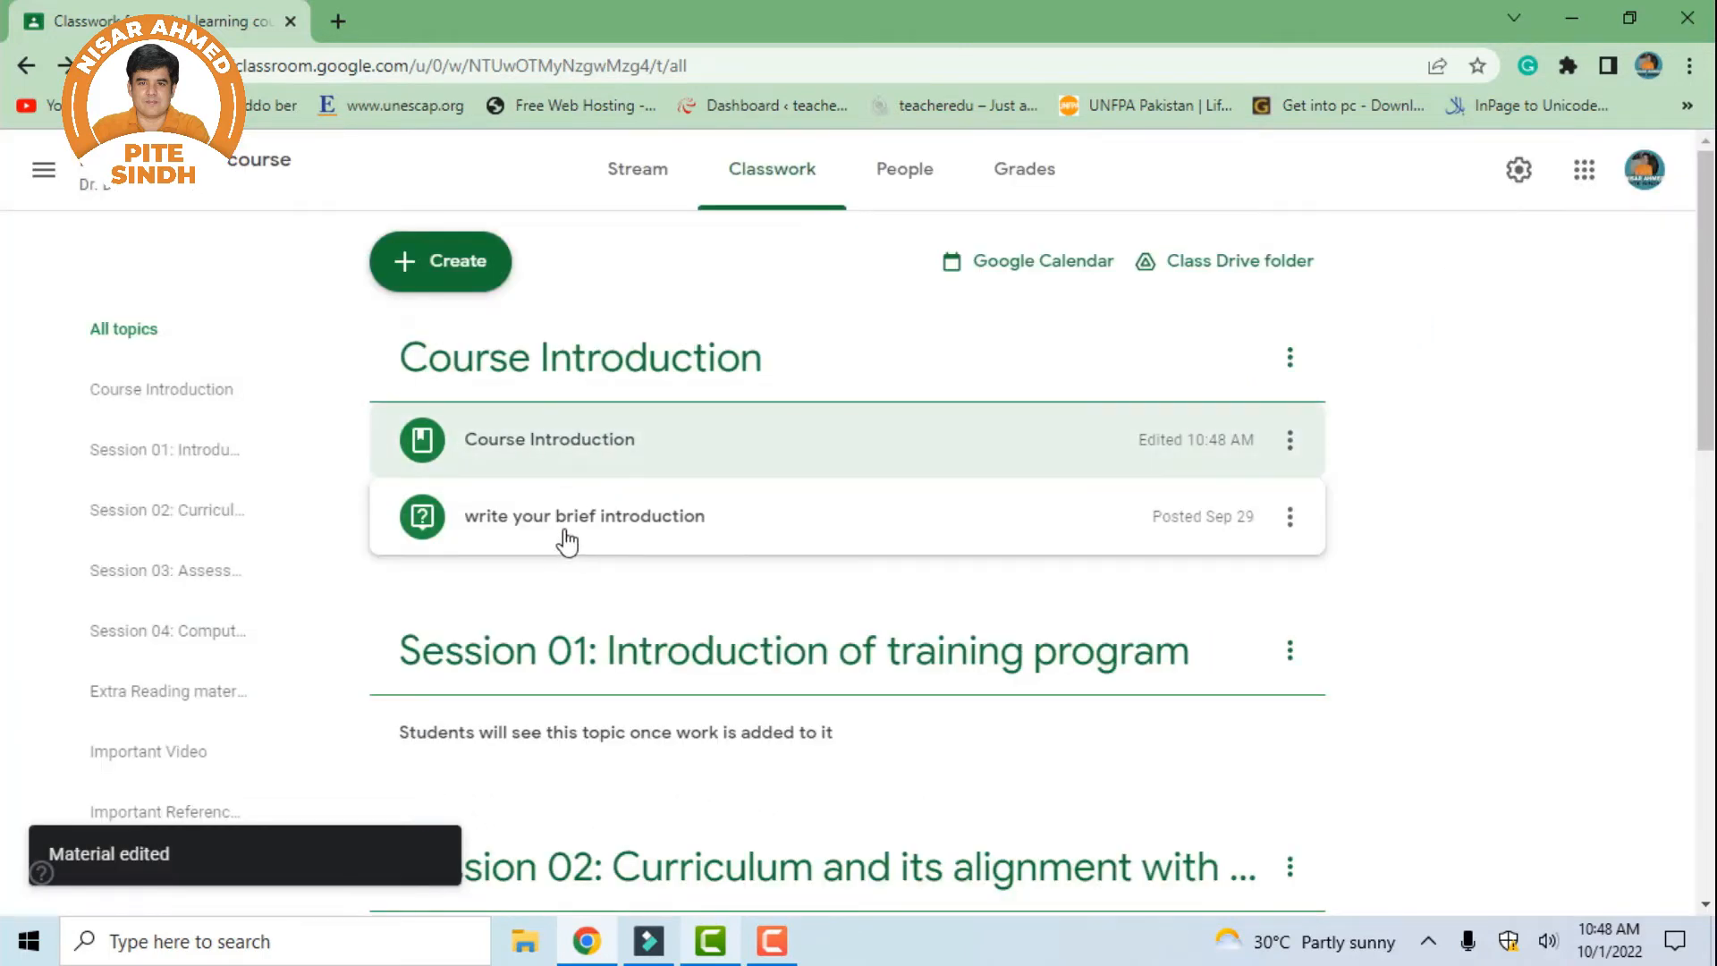
Capitalize the brief introduction question's title as "Write your brief introduction" and save it
click(1289, 523)
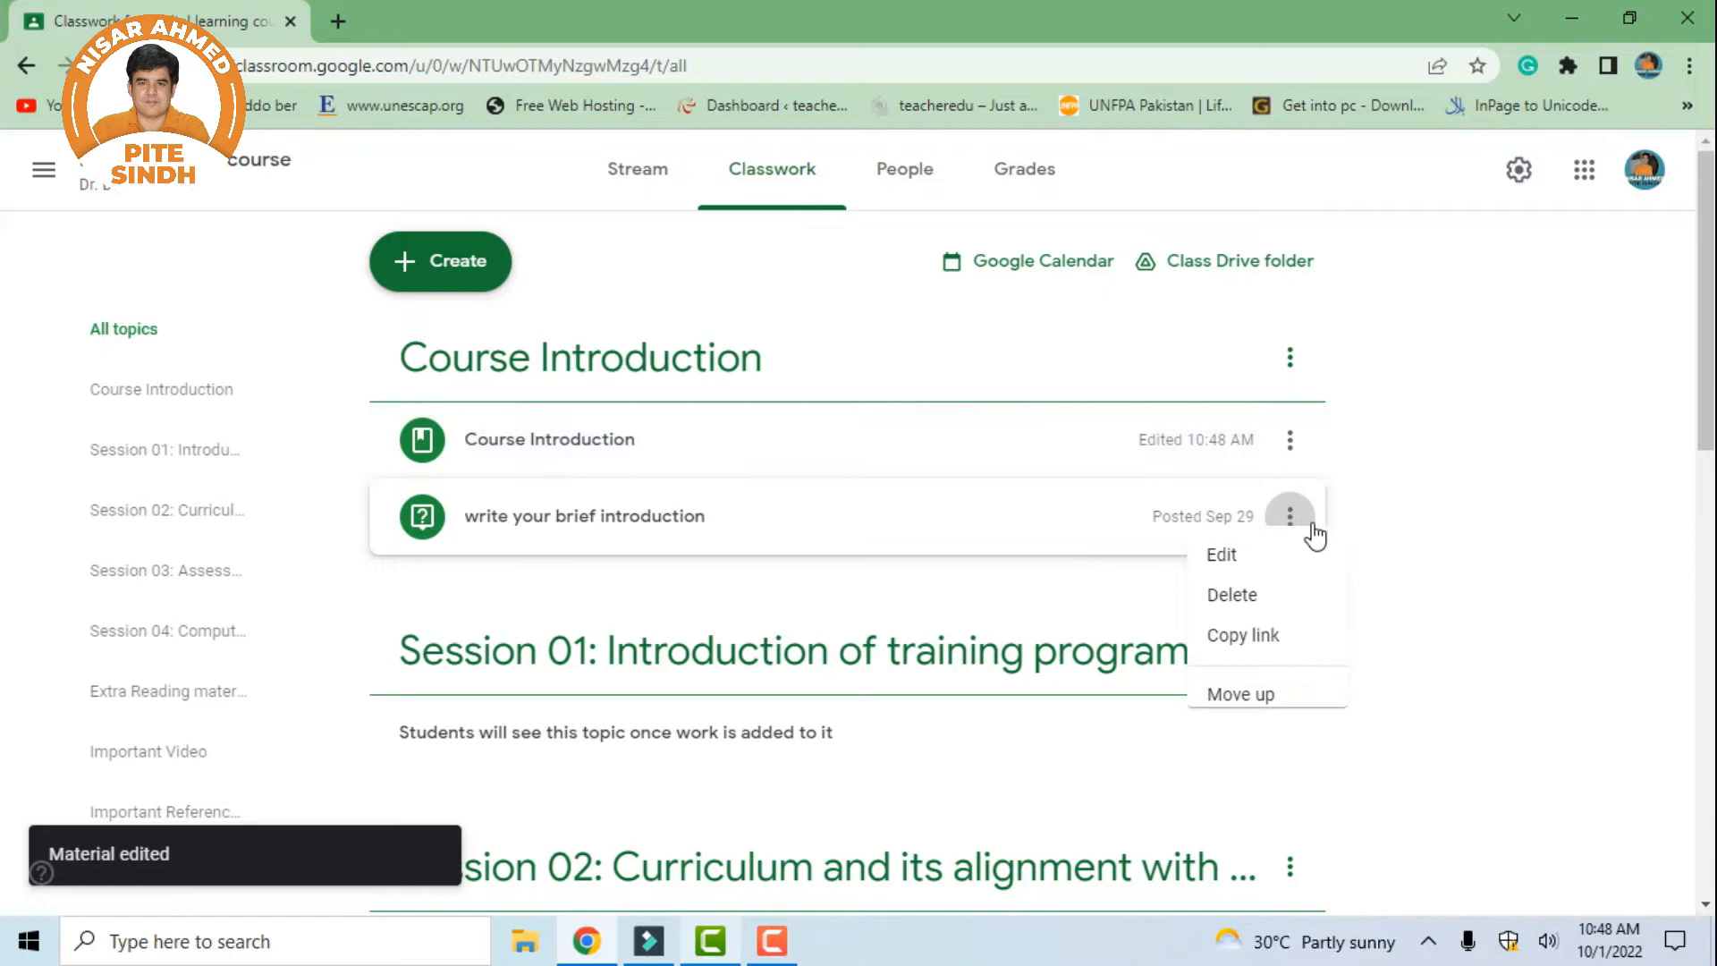
click(1283, 567)
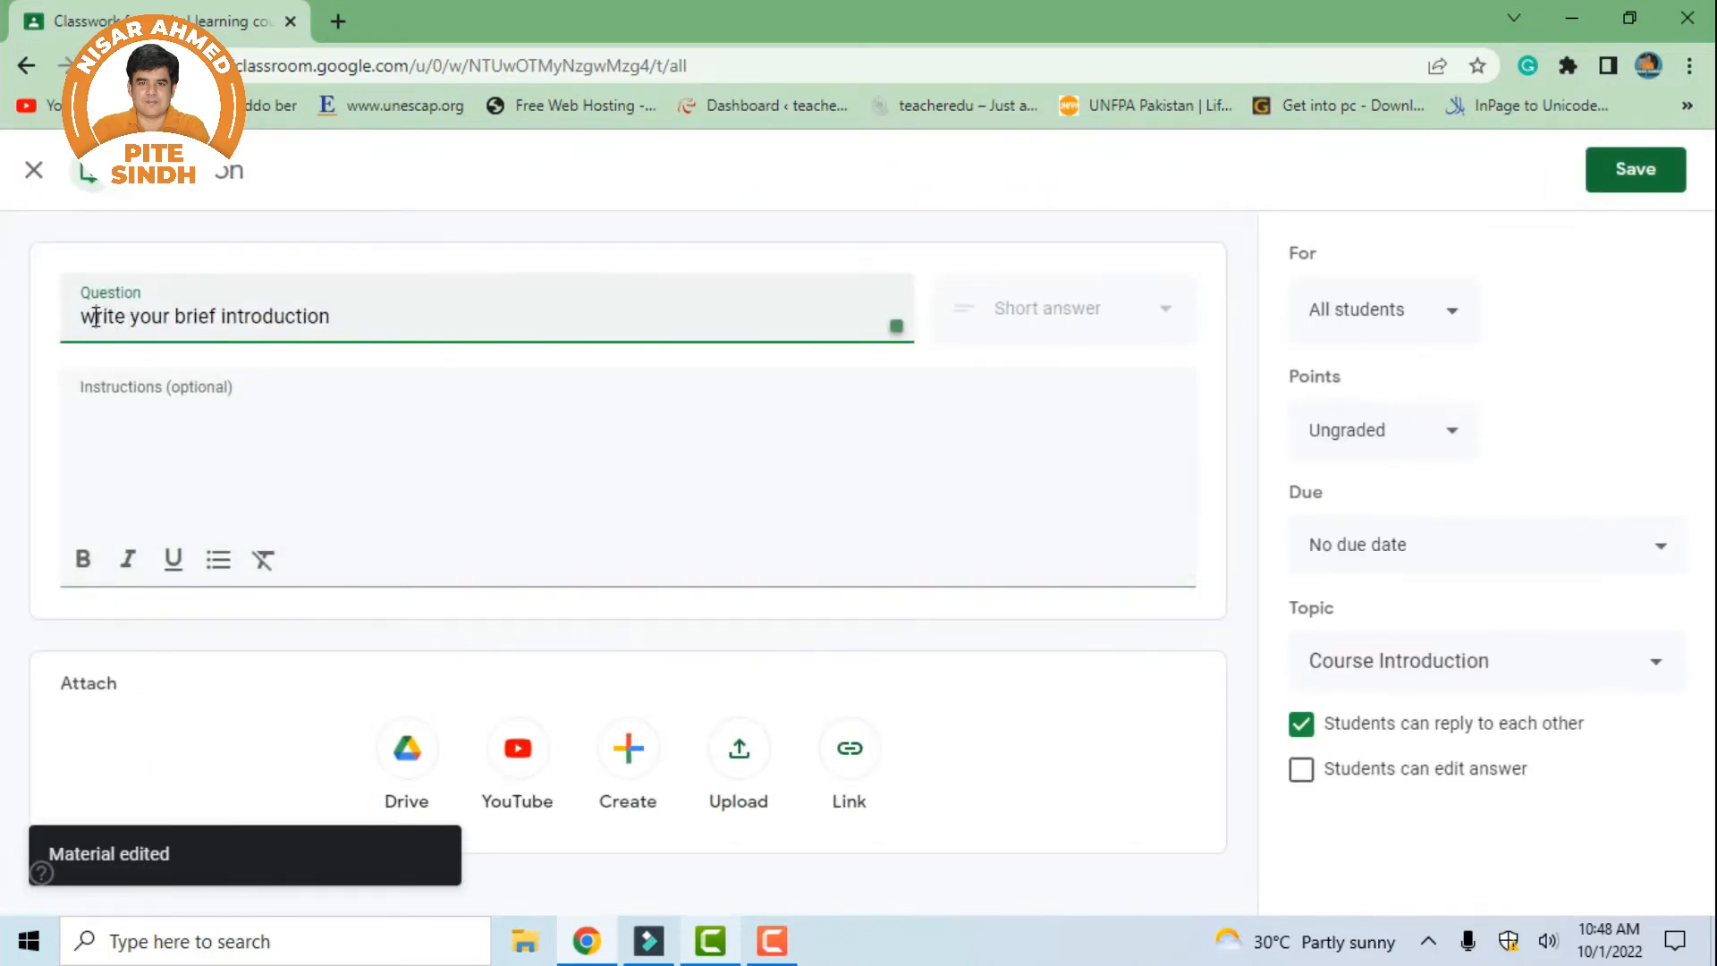
key(Delete)
text(W)
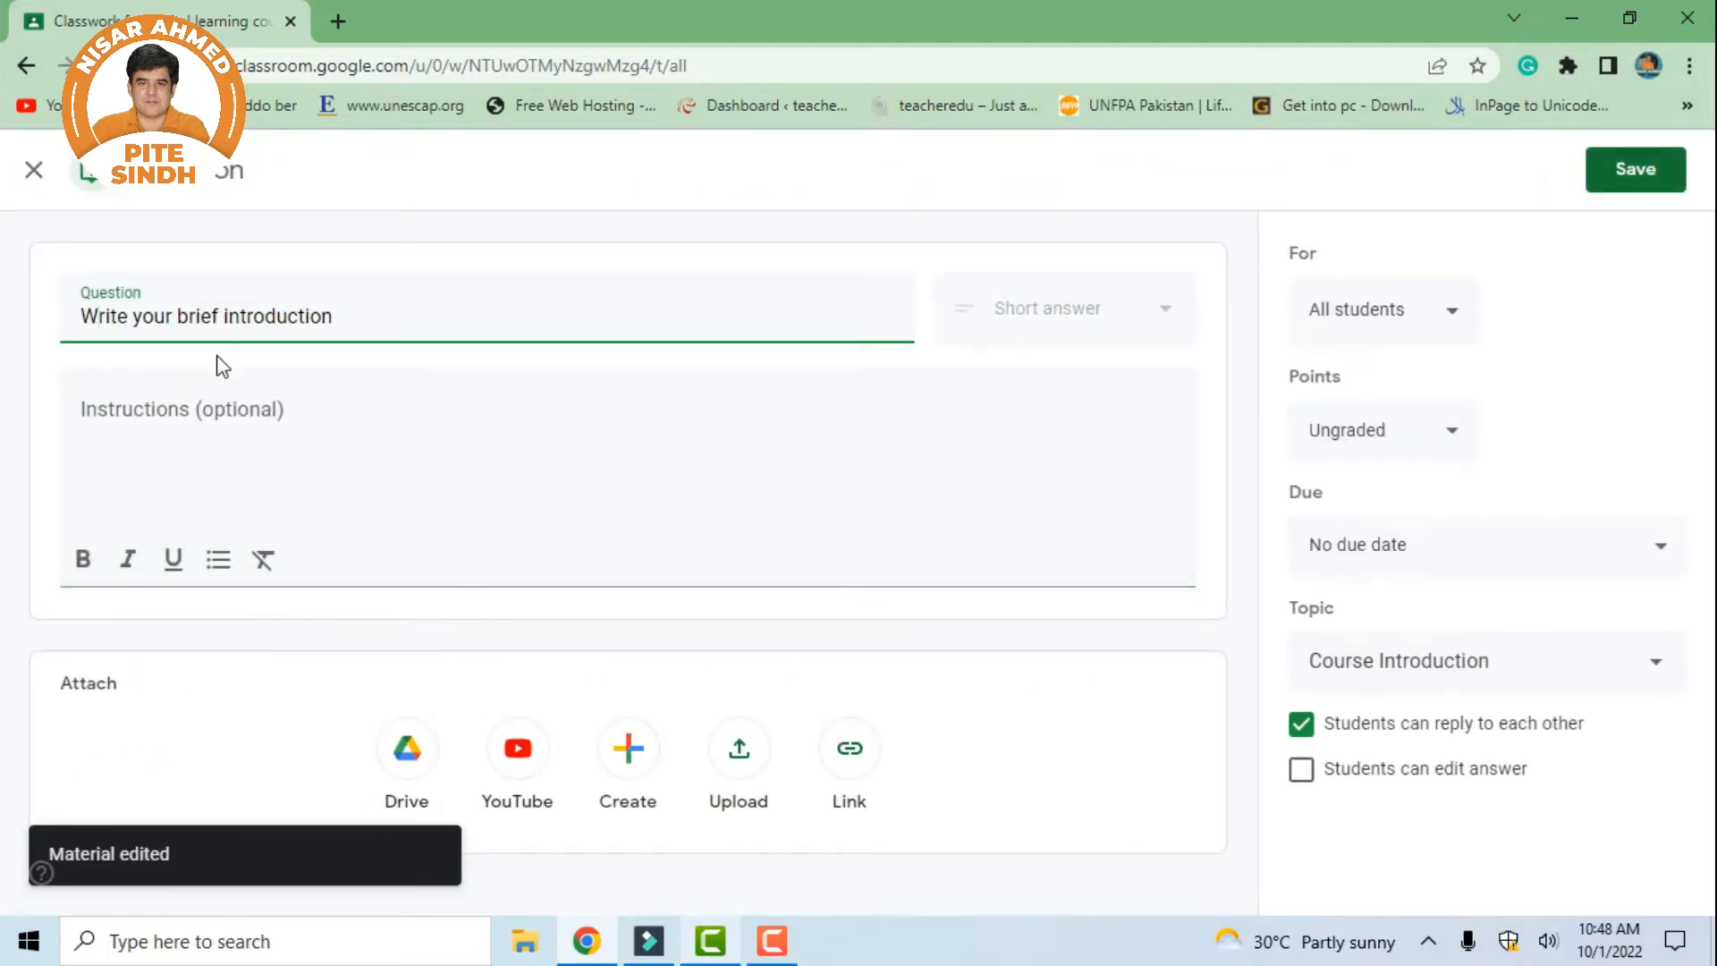
click(1651, 201)
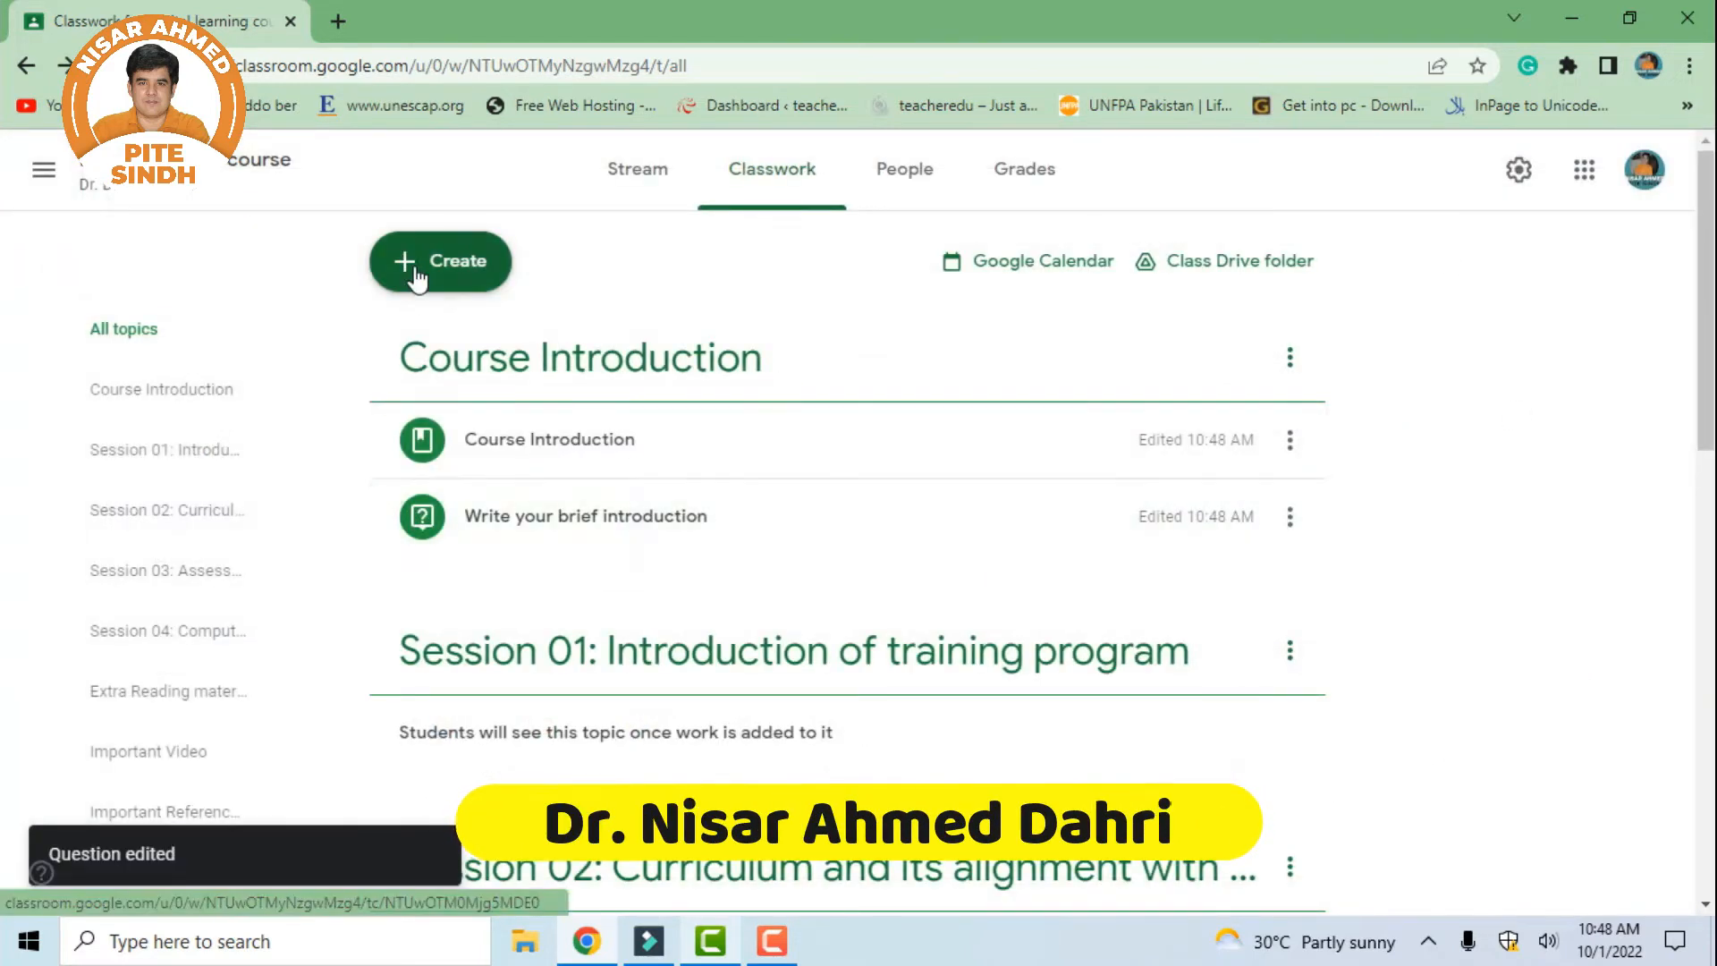
Create a new classwork material titled "Reading material"
click(417, 280)
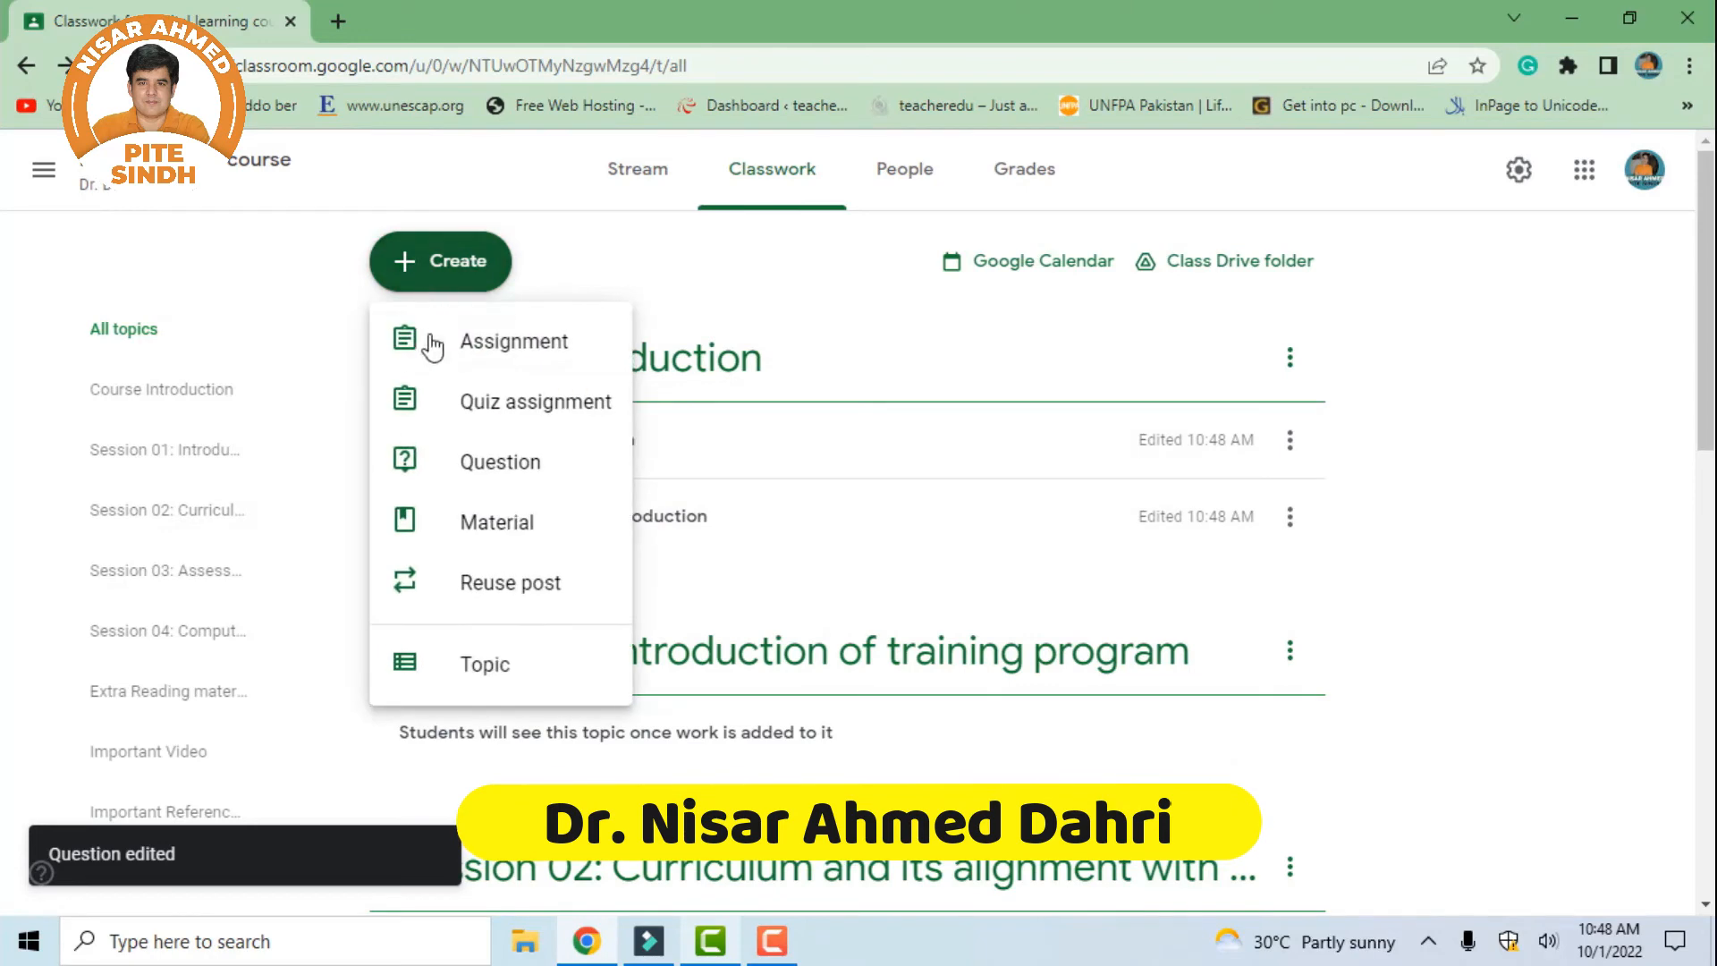
click(531, 539)
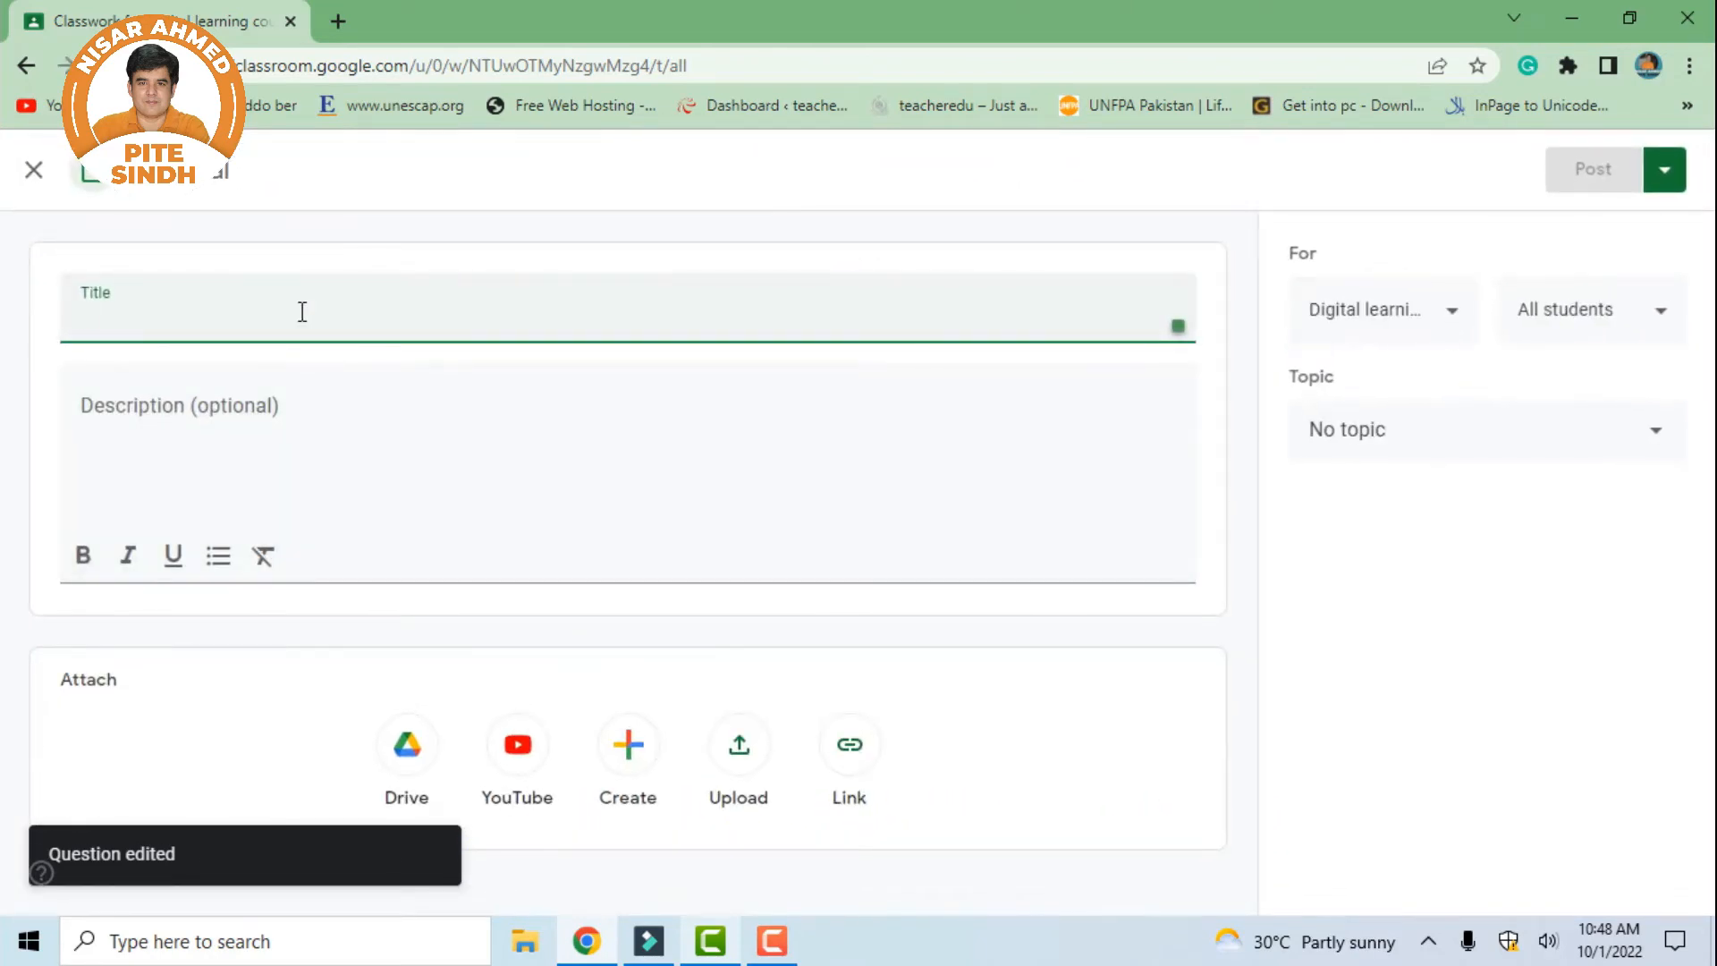
text(Radin)
key(BackSpace)
key(BackSpace)
key(BackSpace)
key(BackSpace)
text(ea)
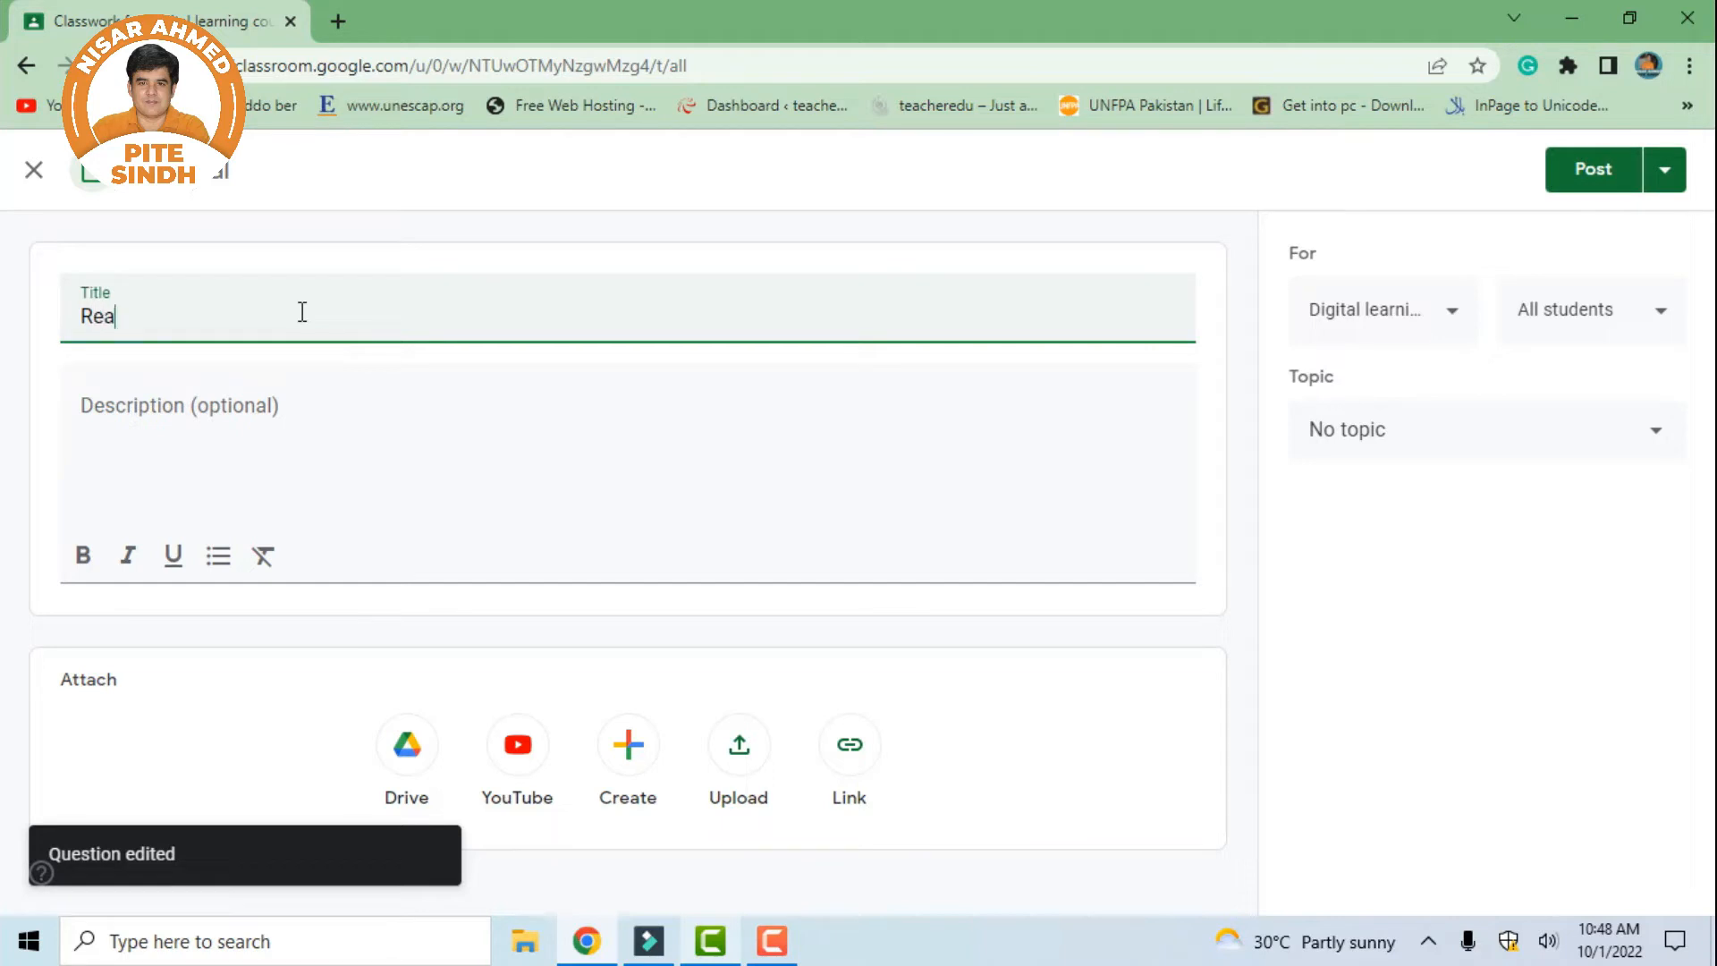
text(ding material)
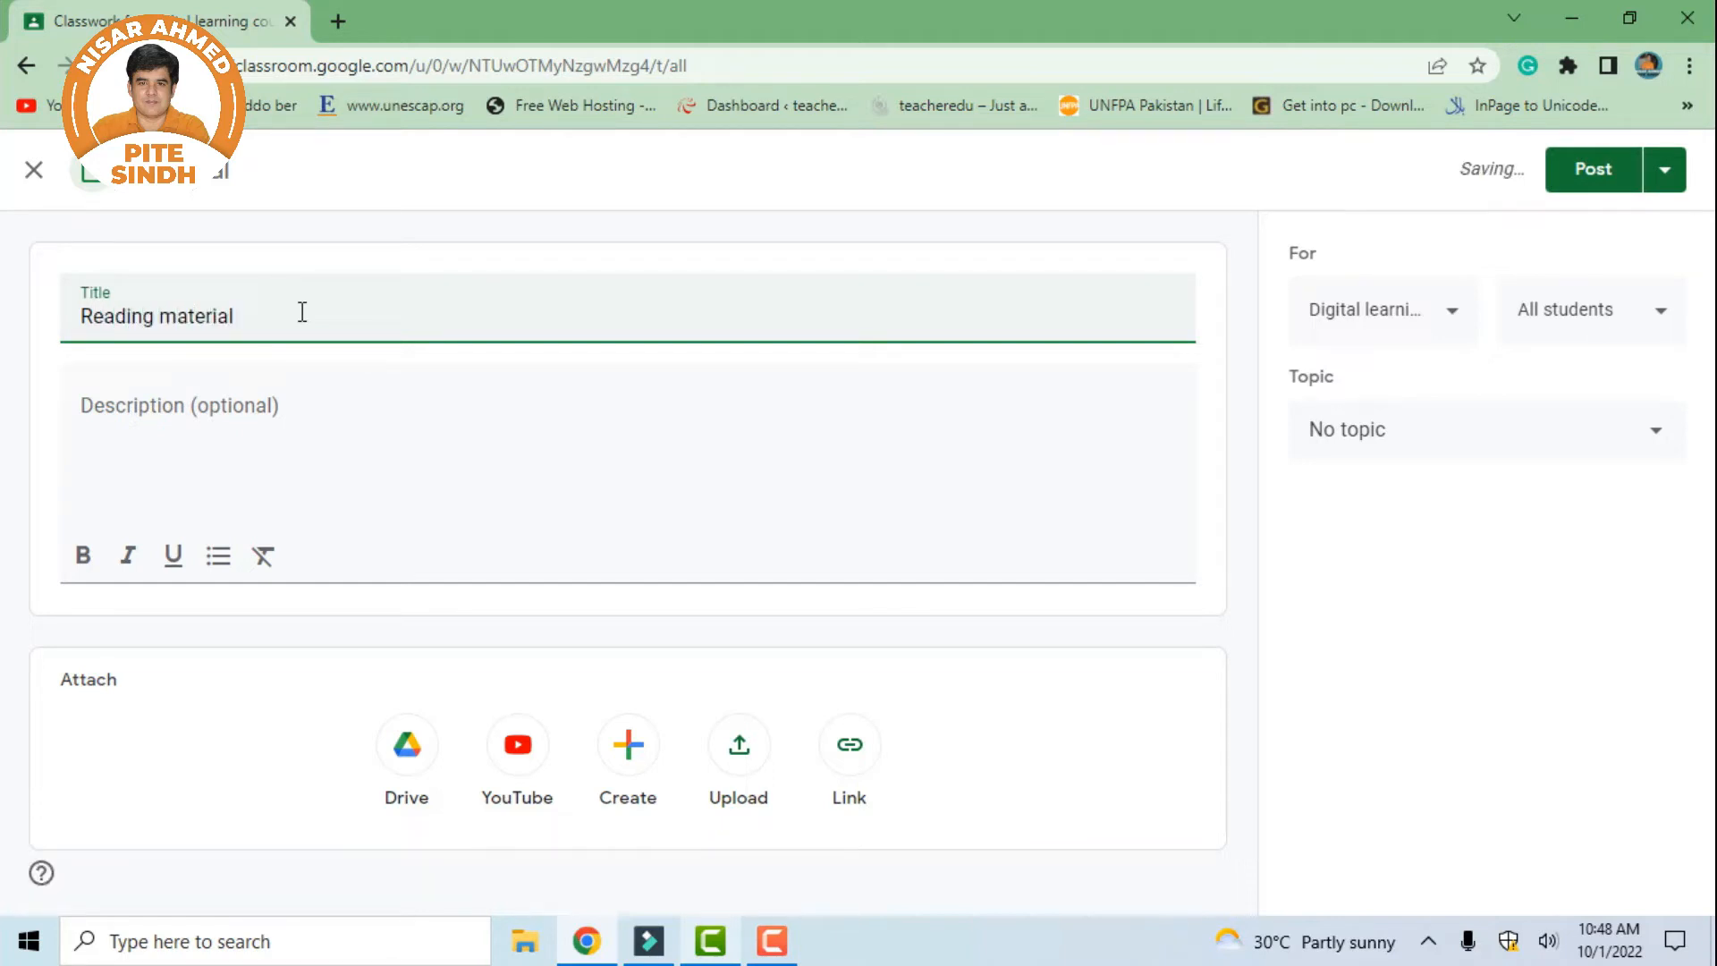
text( lec)
key(BackSpace)
key(BackSpace)
key(BackSpace)
text(class 01)
key(BackSpace)
key(BackSpace)
key(BackSpace)
key(BackSpace)
key(BackSpace)
key(BackSpace)
key(BackSpace)
key(BackSpace)
key(BackSpace)
Upload the presentation "01- Inroduction & Role and Responsibilities" from the Lectures ppts folder inside IT Training Manual on drive D: and post the material
click(743, 759)
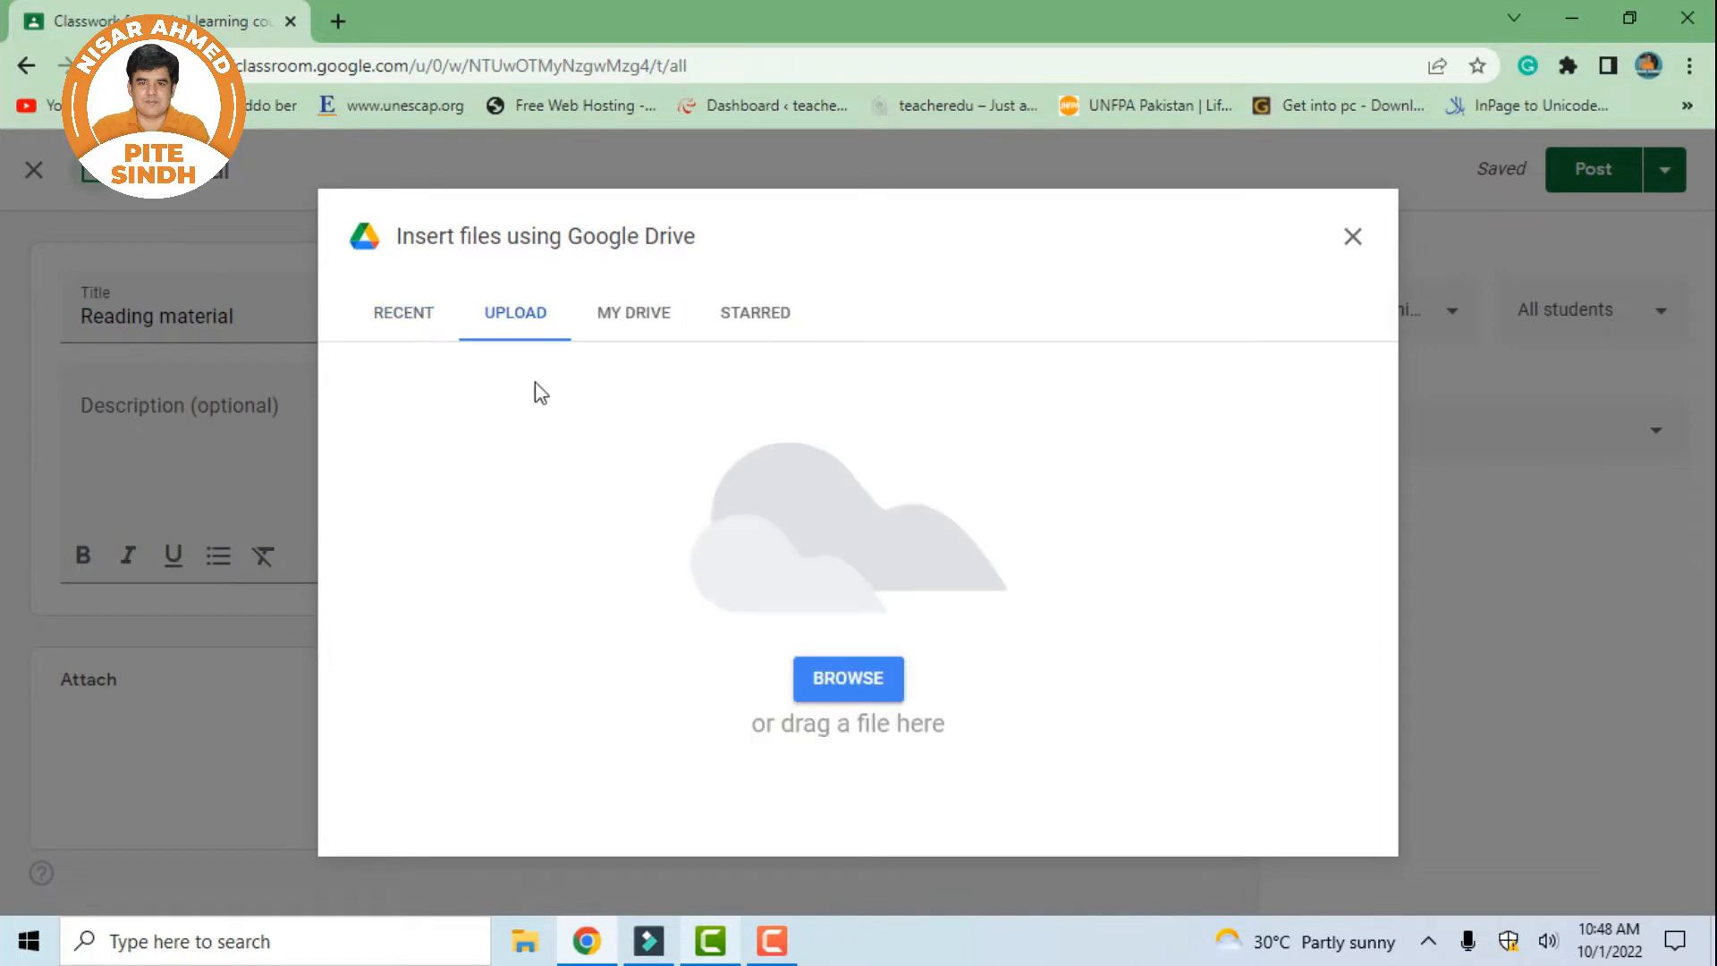
click(833, 682)
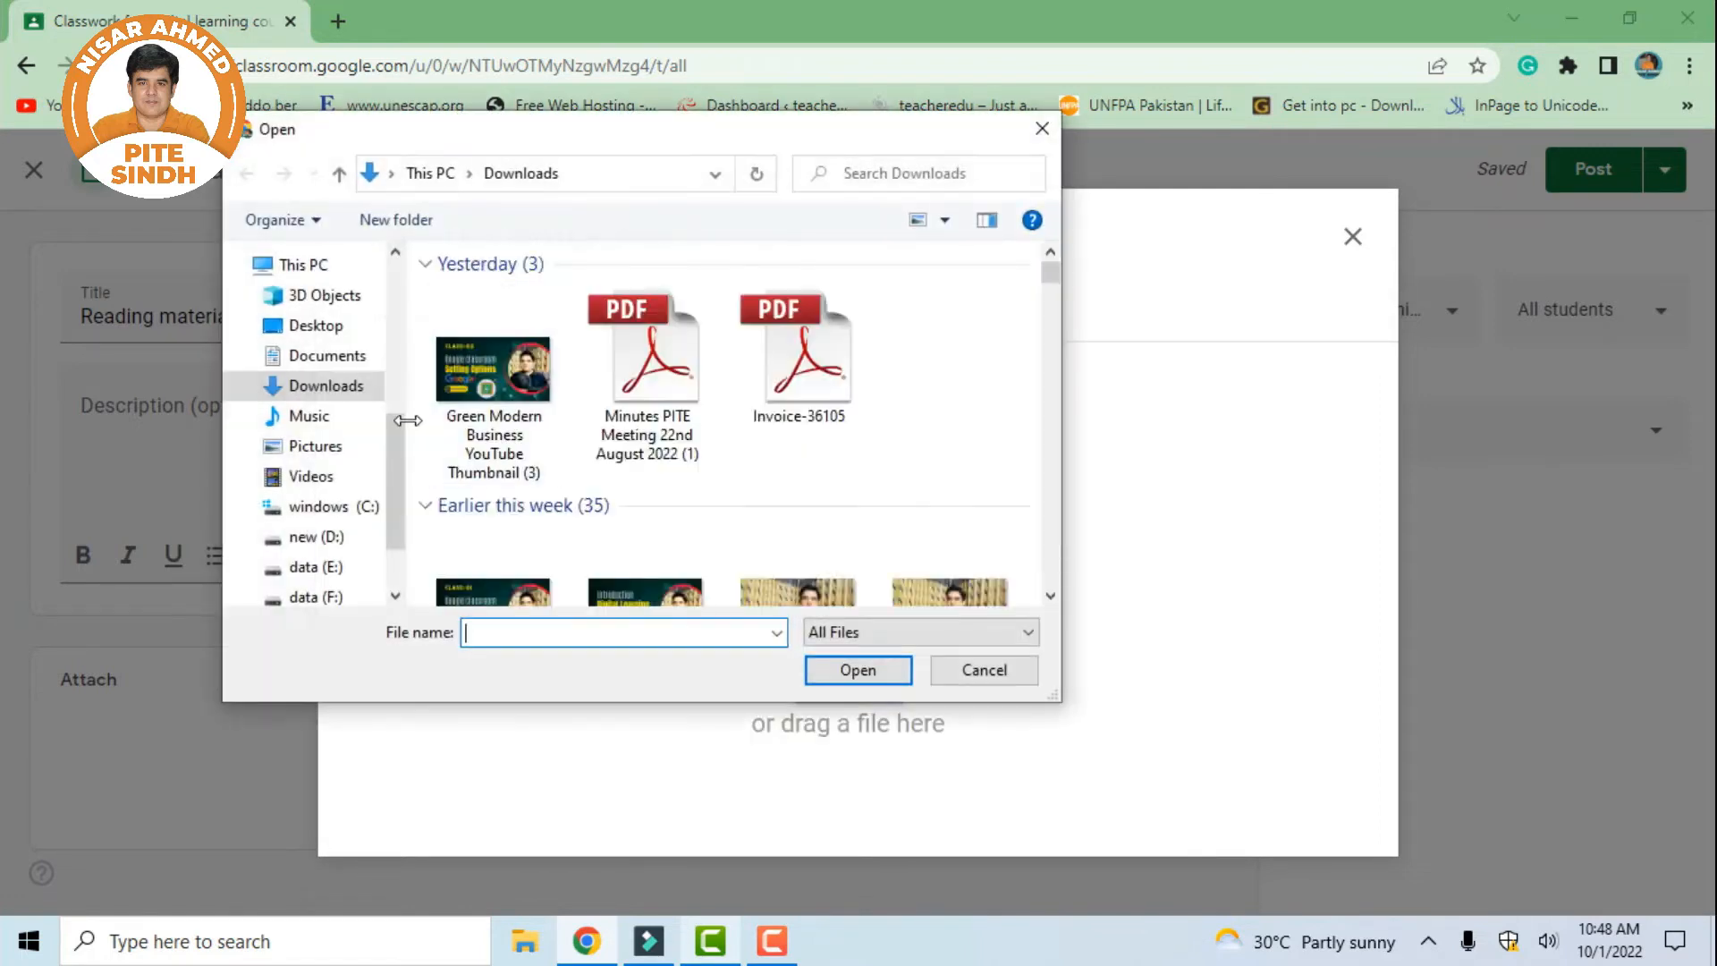
scroll(340, 483, down, 1)
click(317, 496)
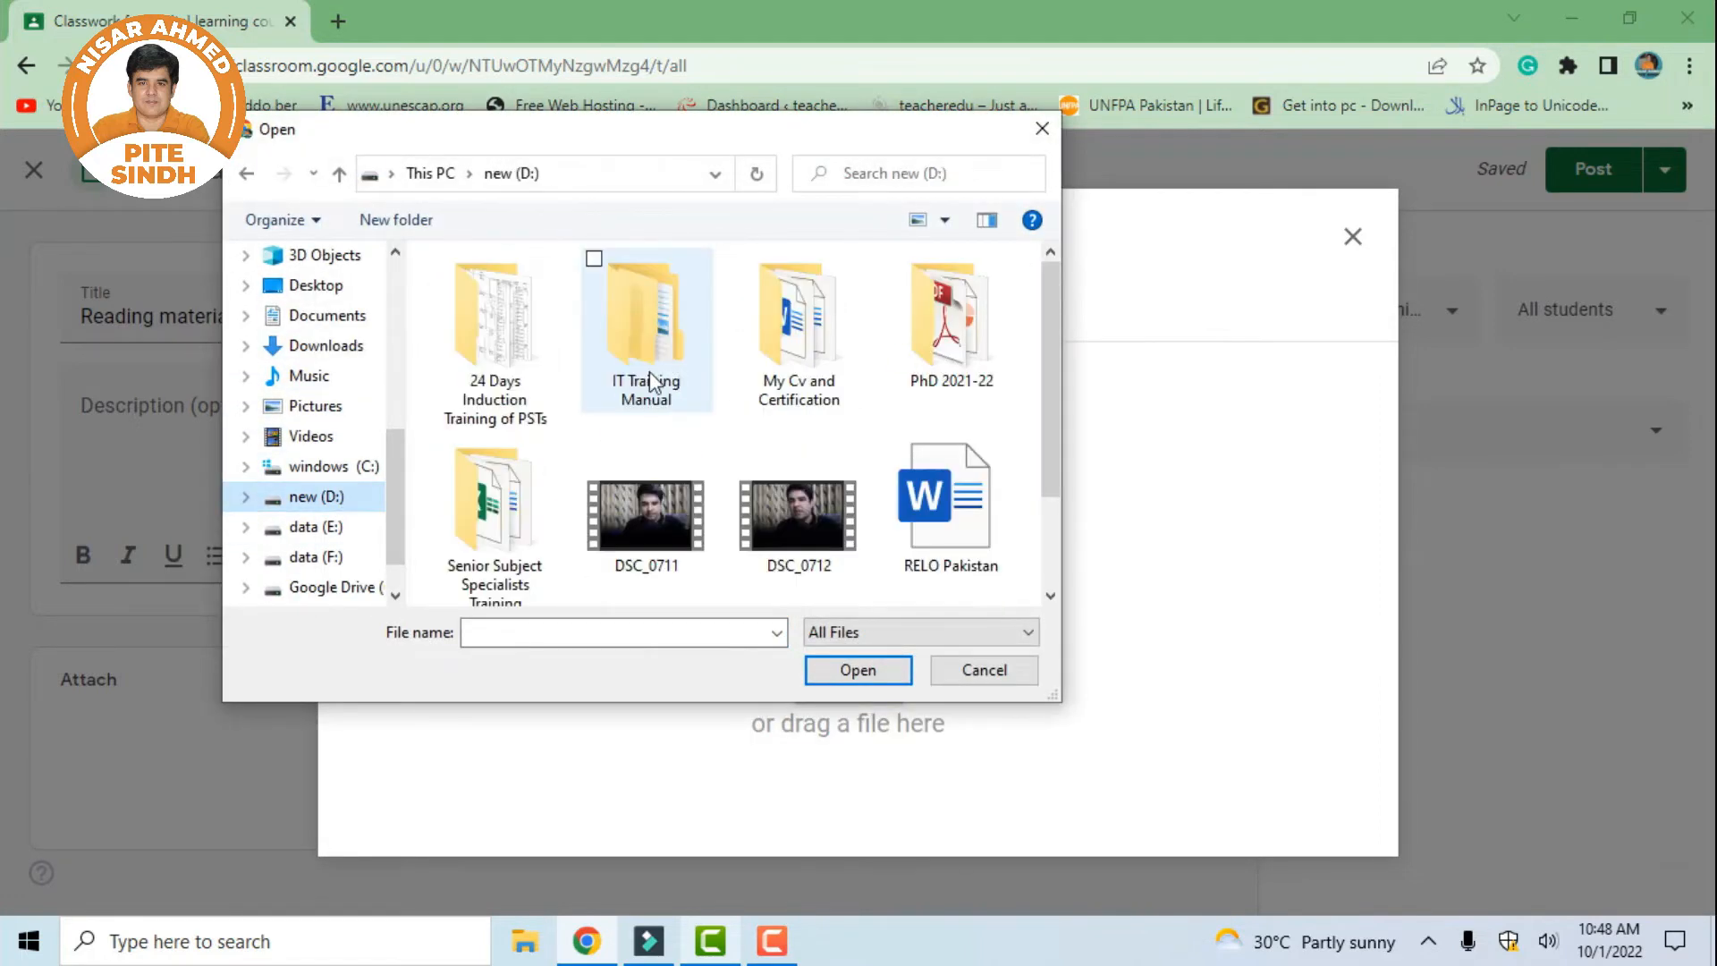
double_click(651, 381)
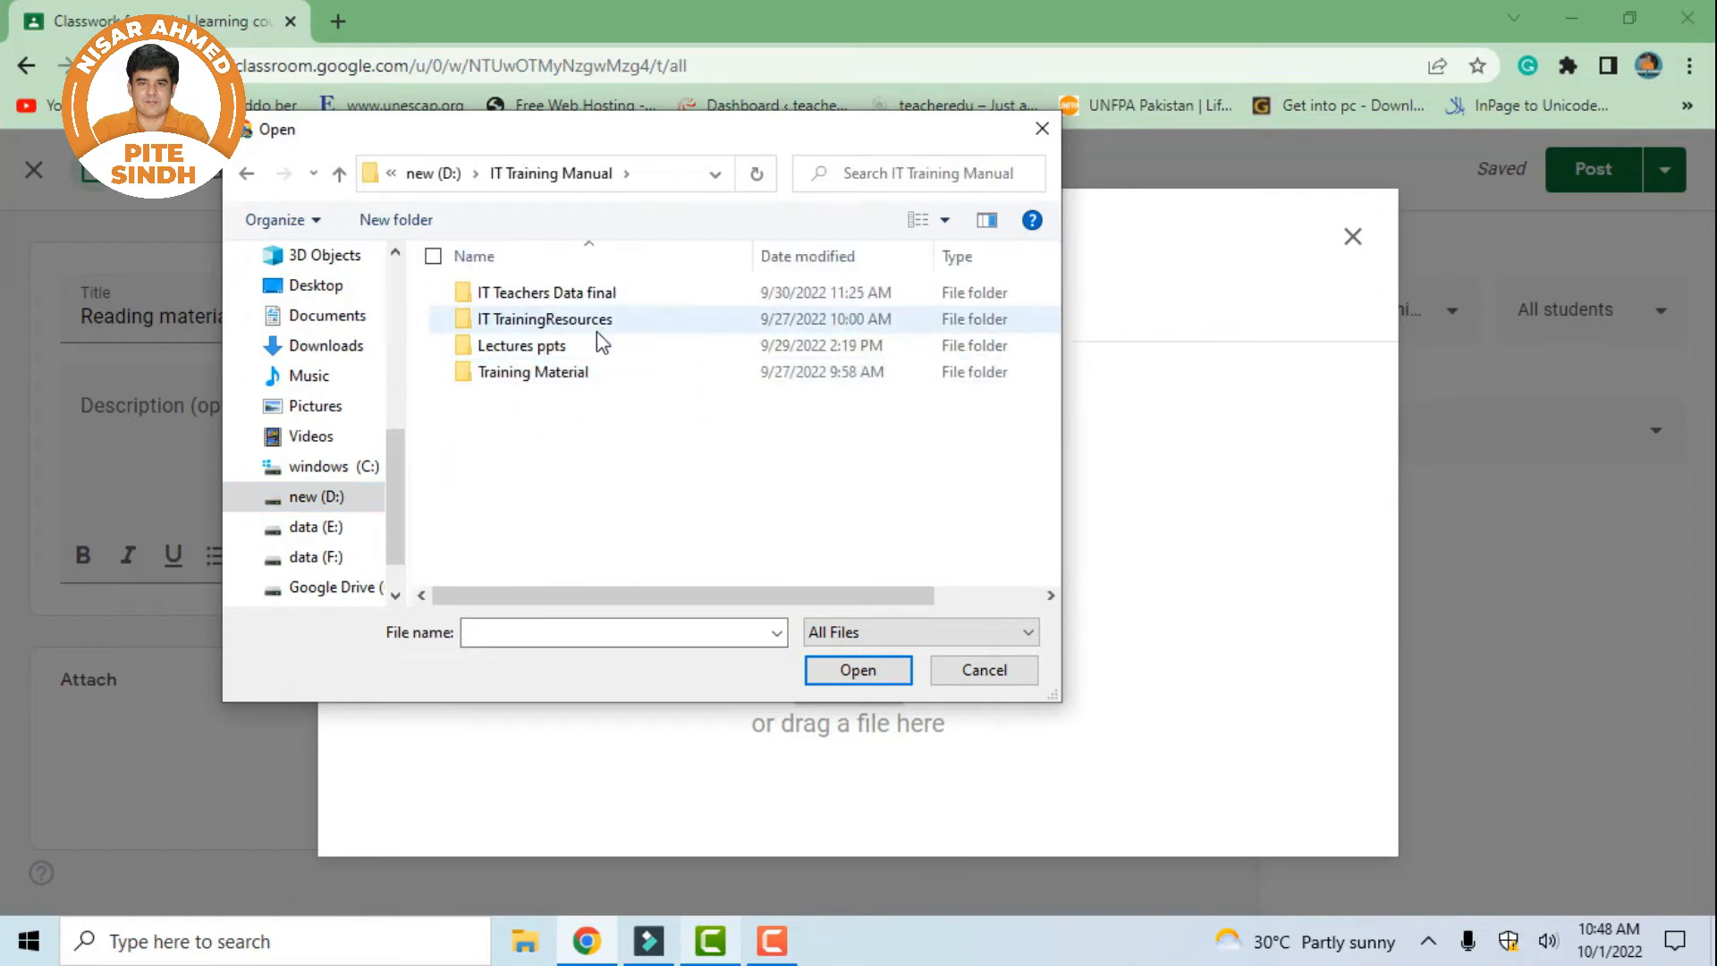
double_click(598, 345)
click(649, 381)
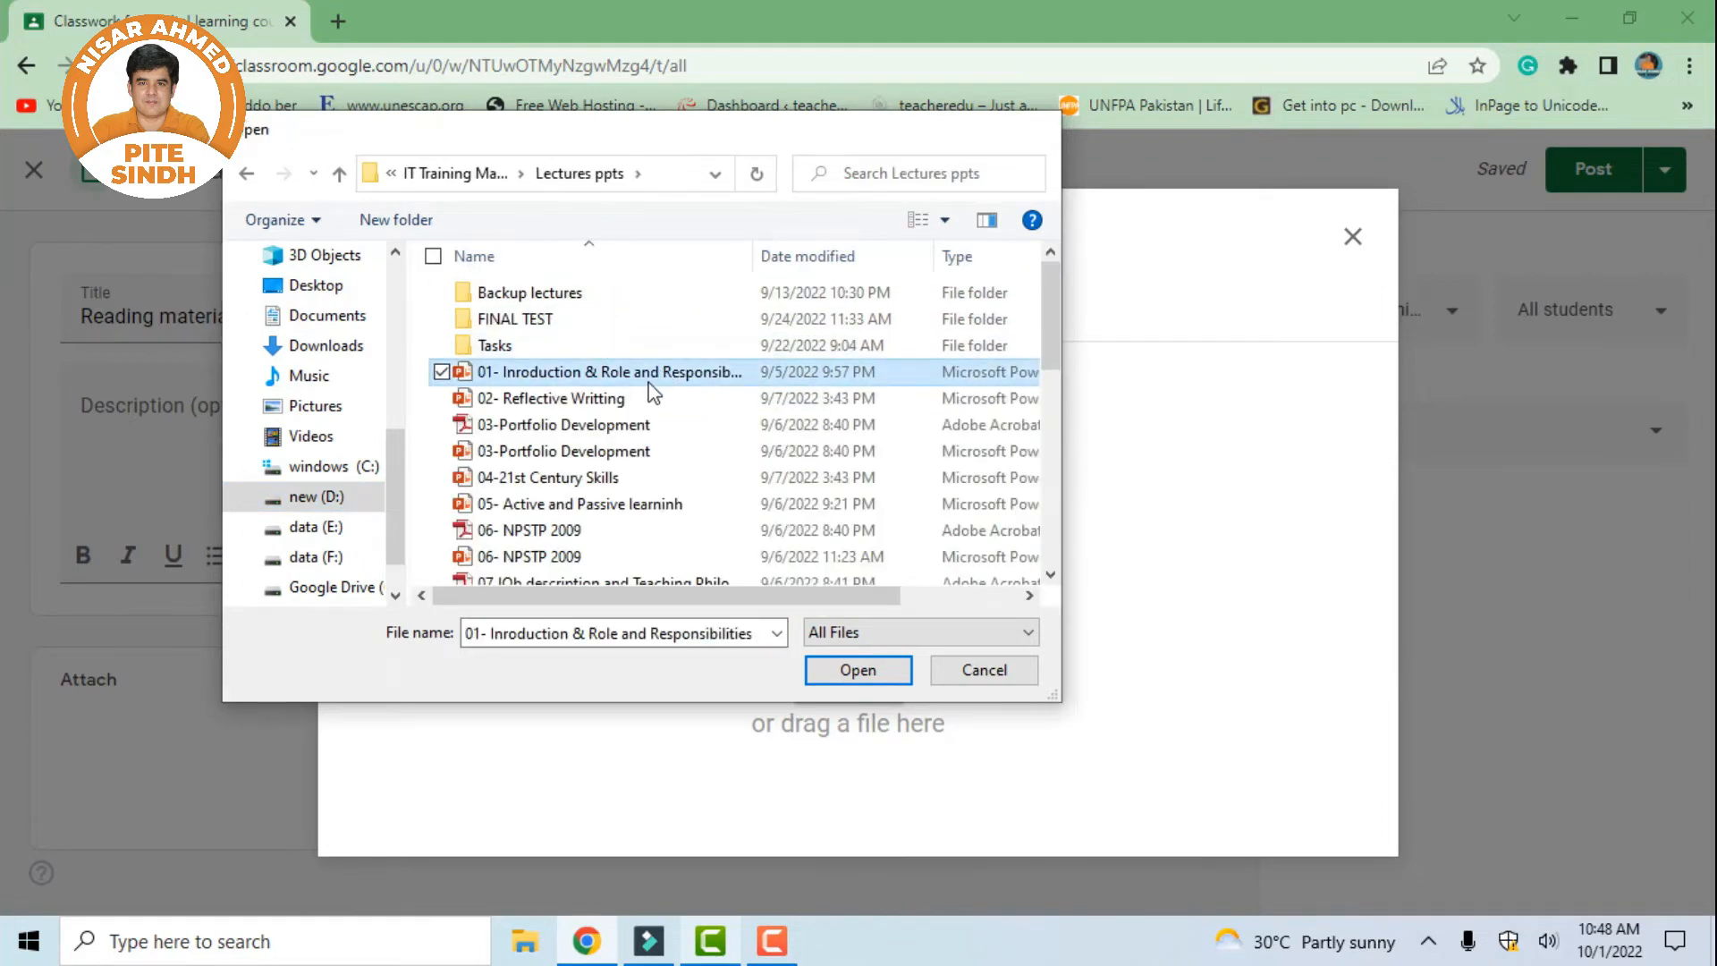
double_click(649, 383)
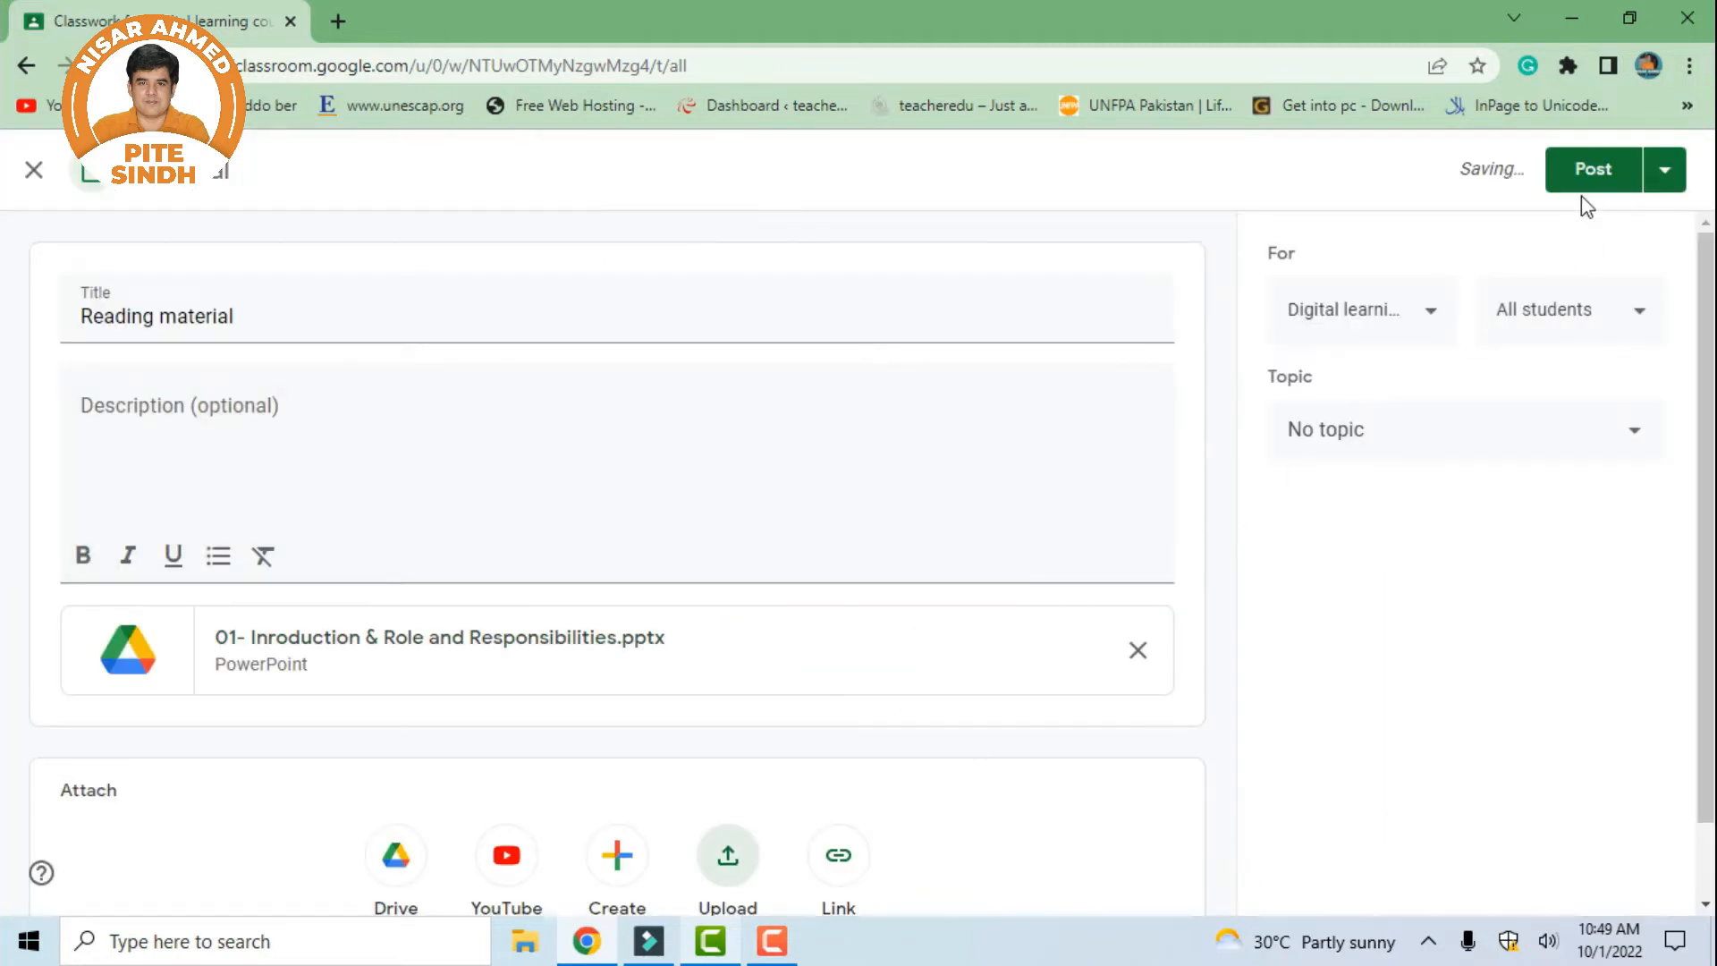
click(1595, 178)
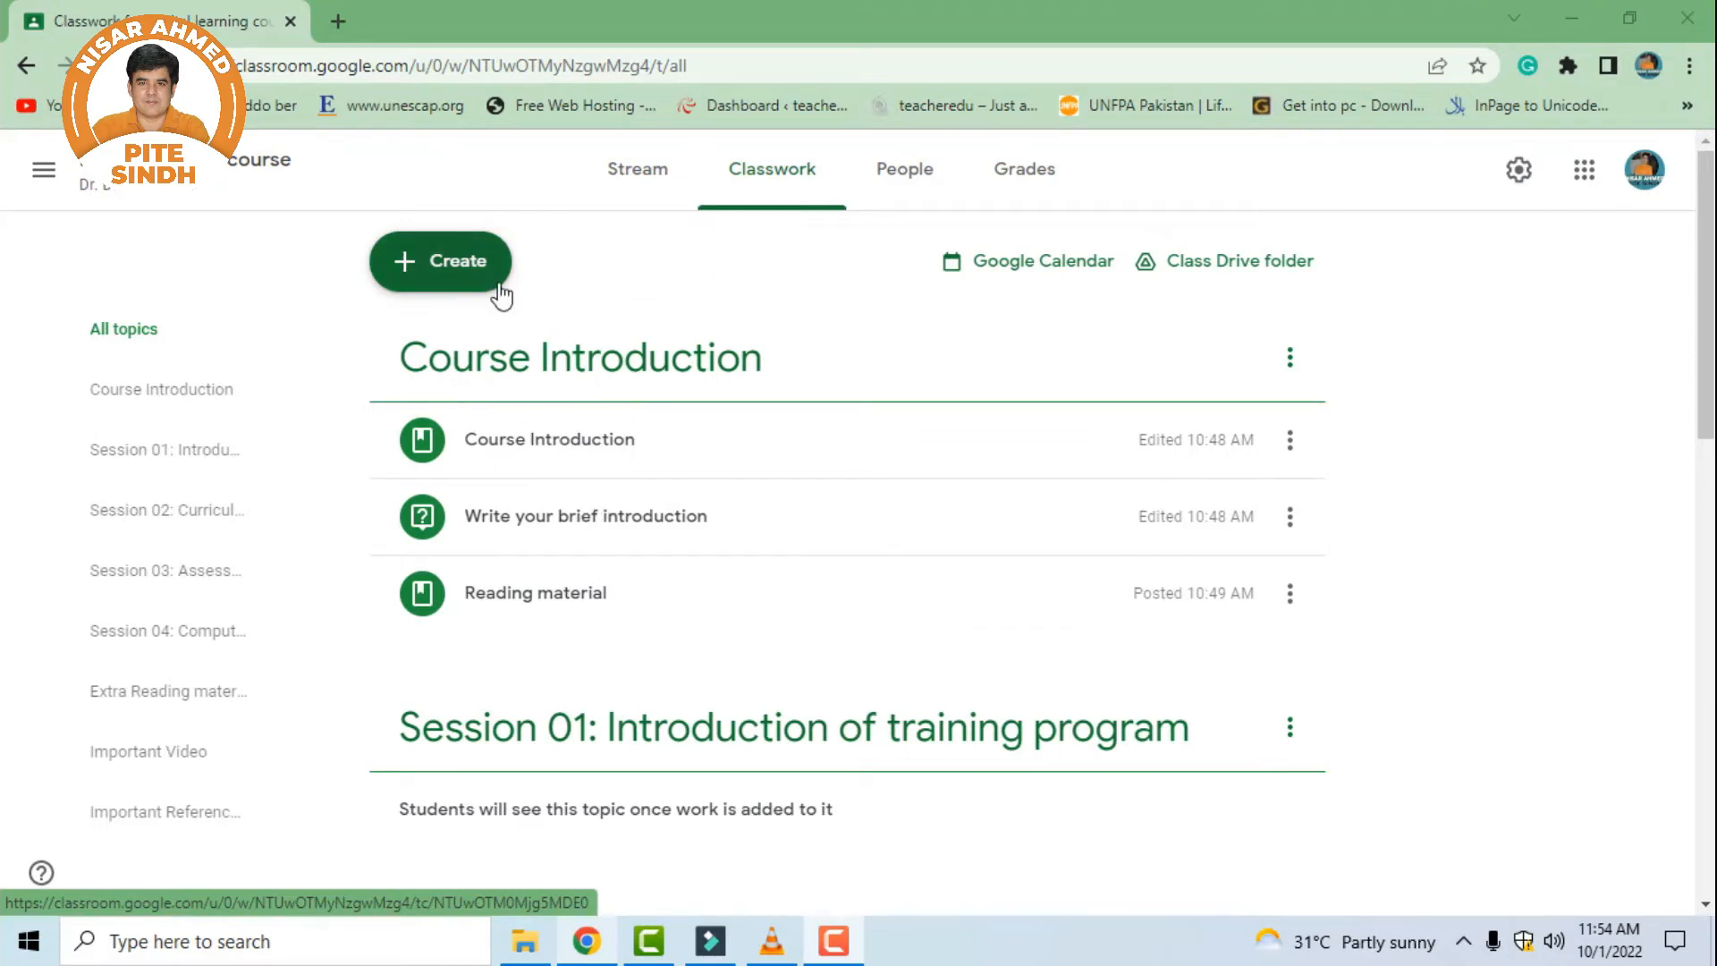
click(483, 261)
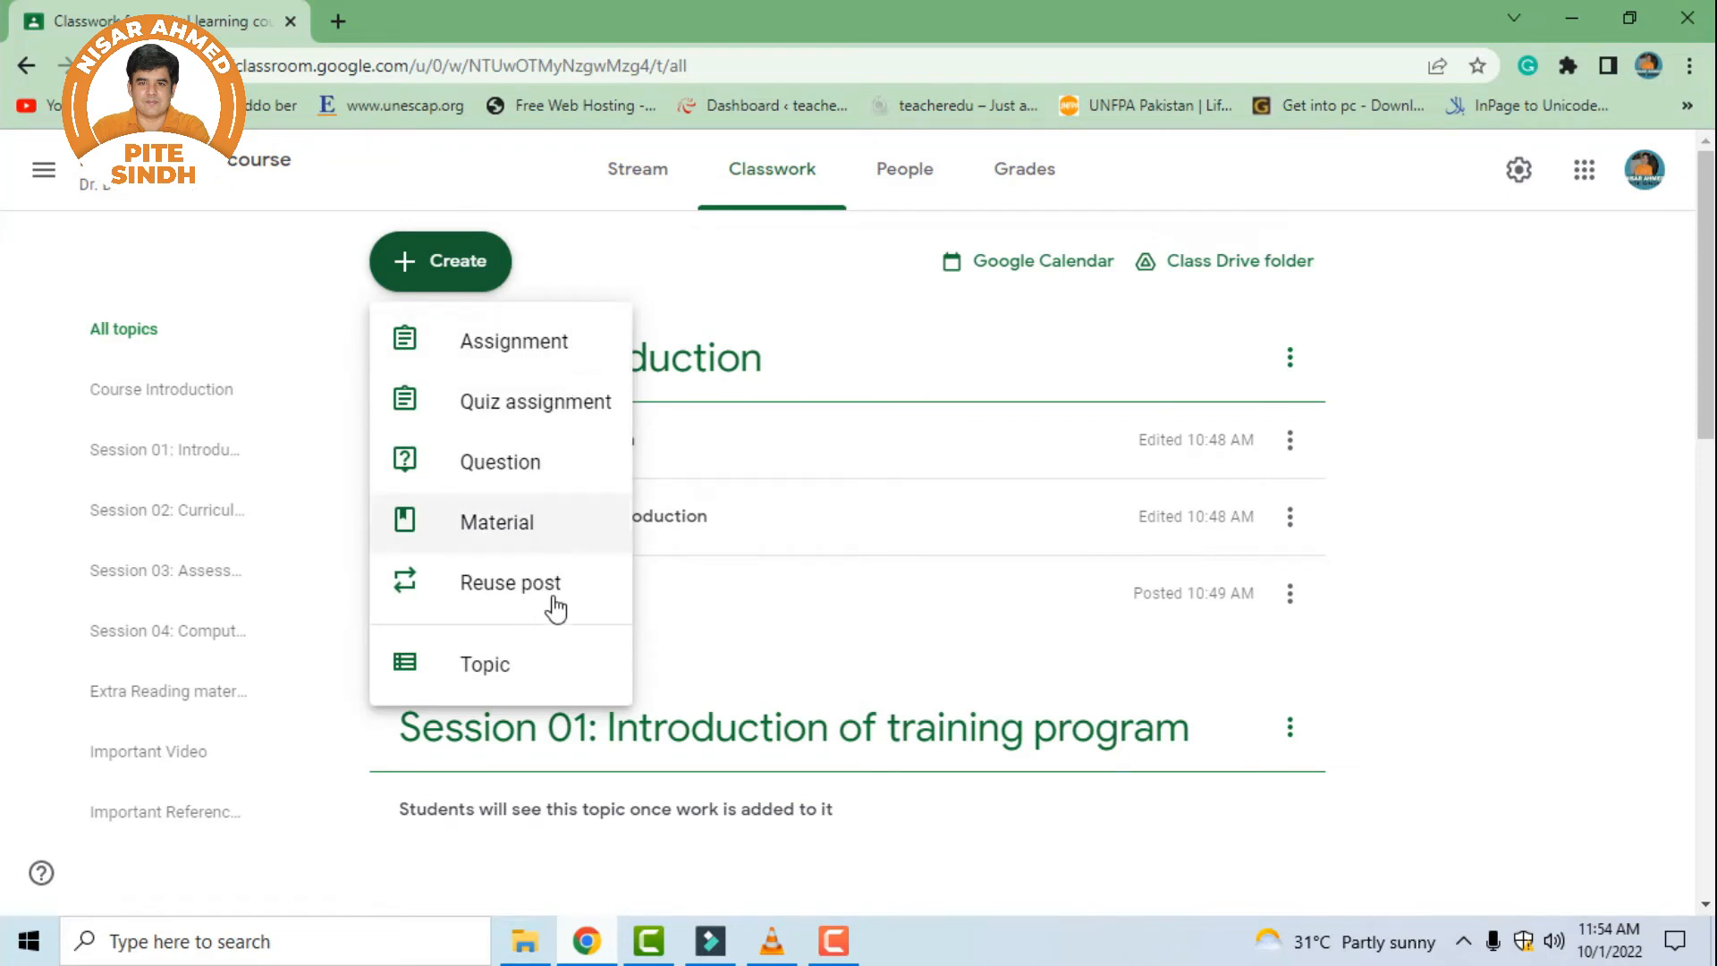
click(1396, 580)
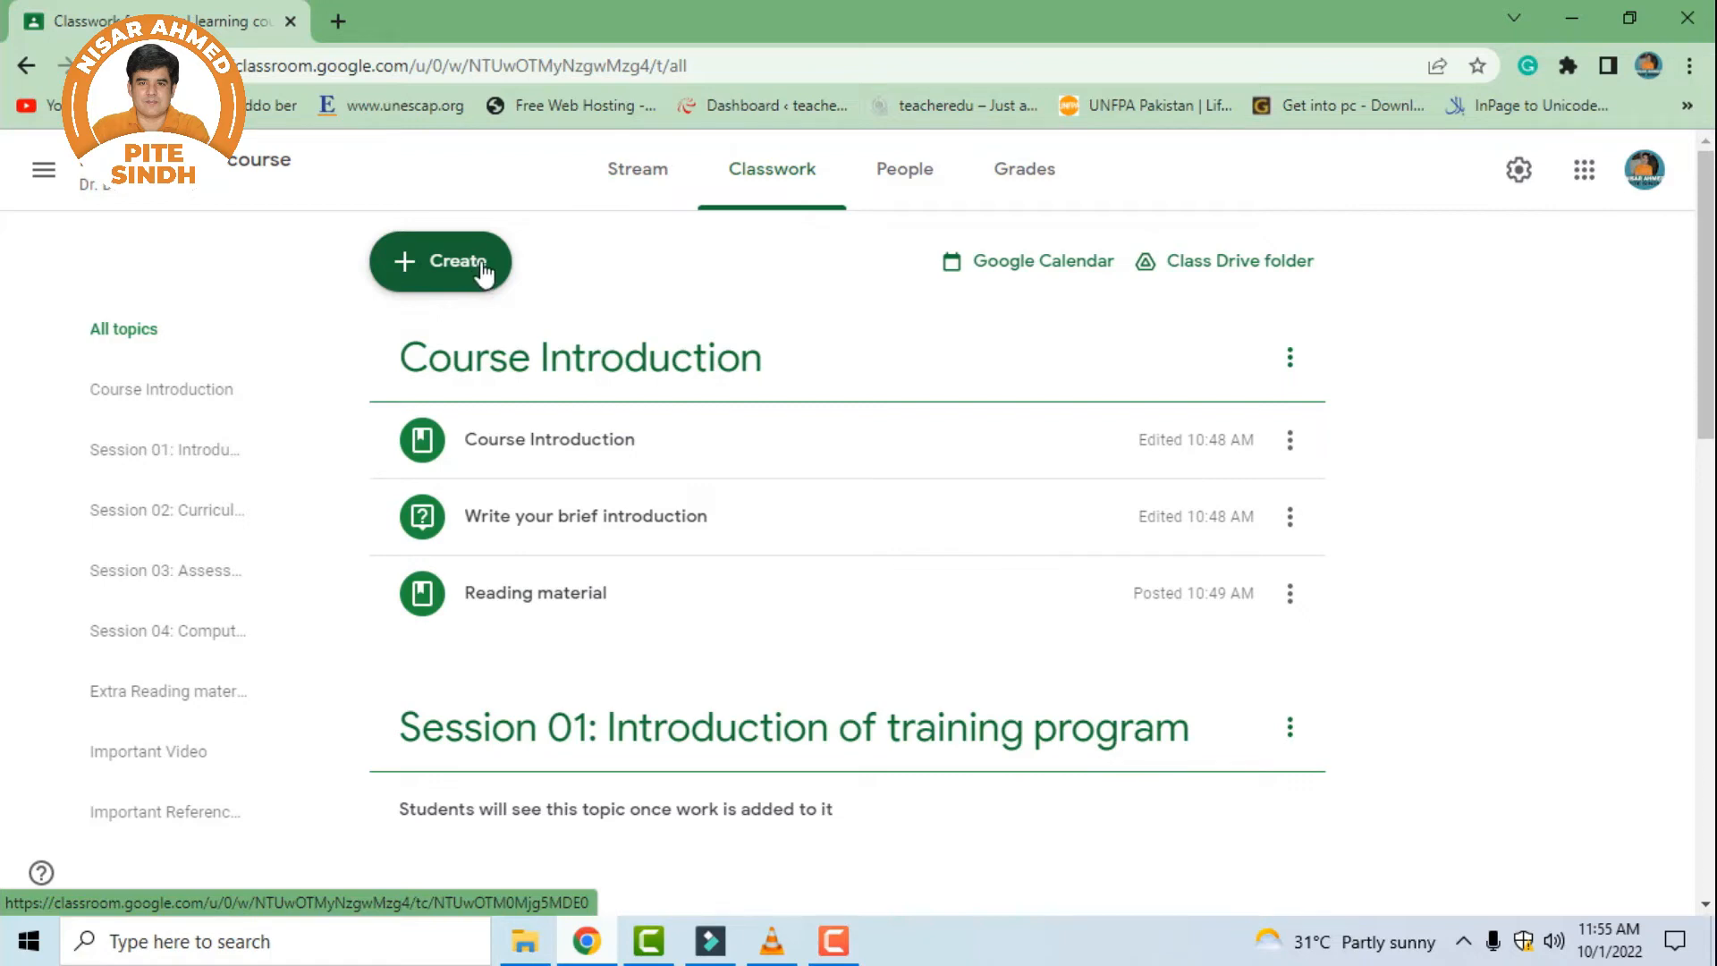
Reuse the "Pre Test" post from the Computer Science Teachers Training class in this course
click(484, 274)
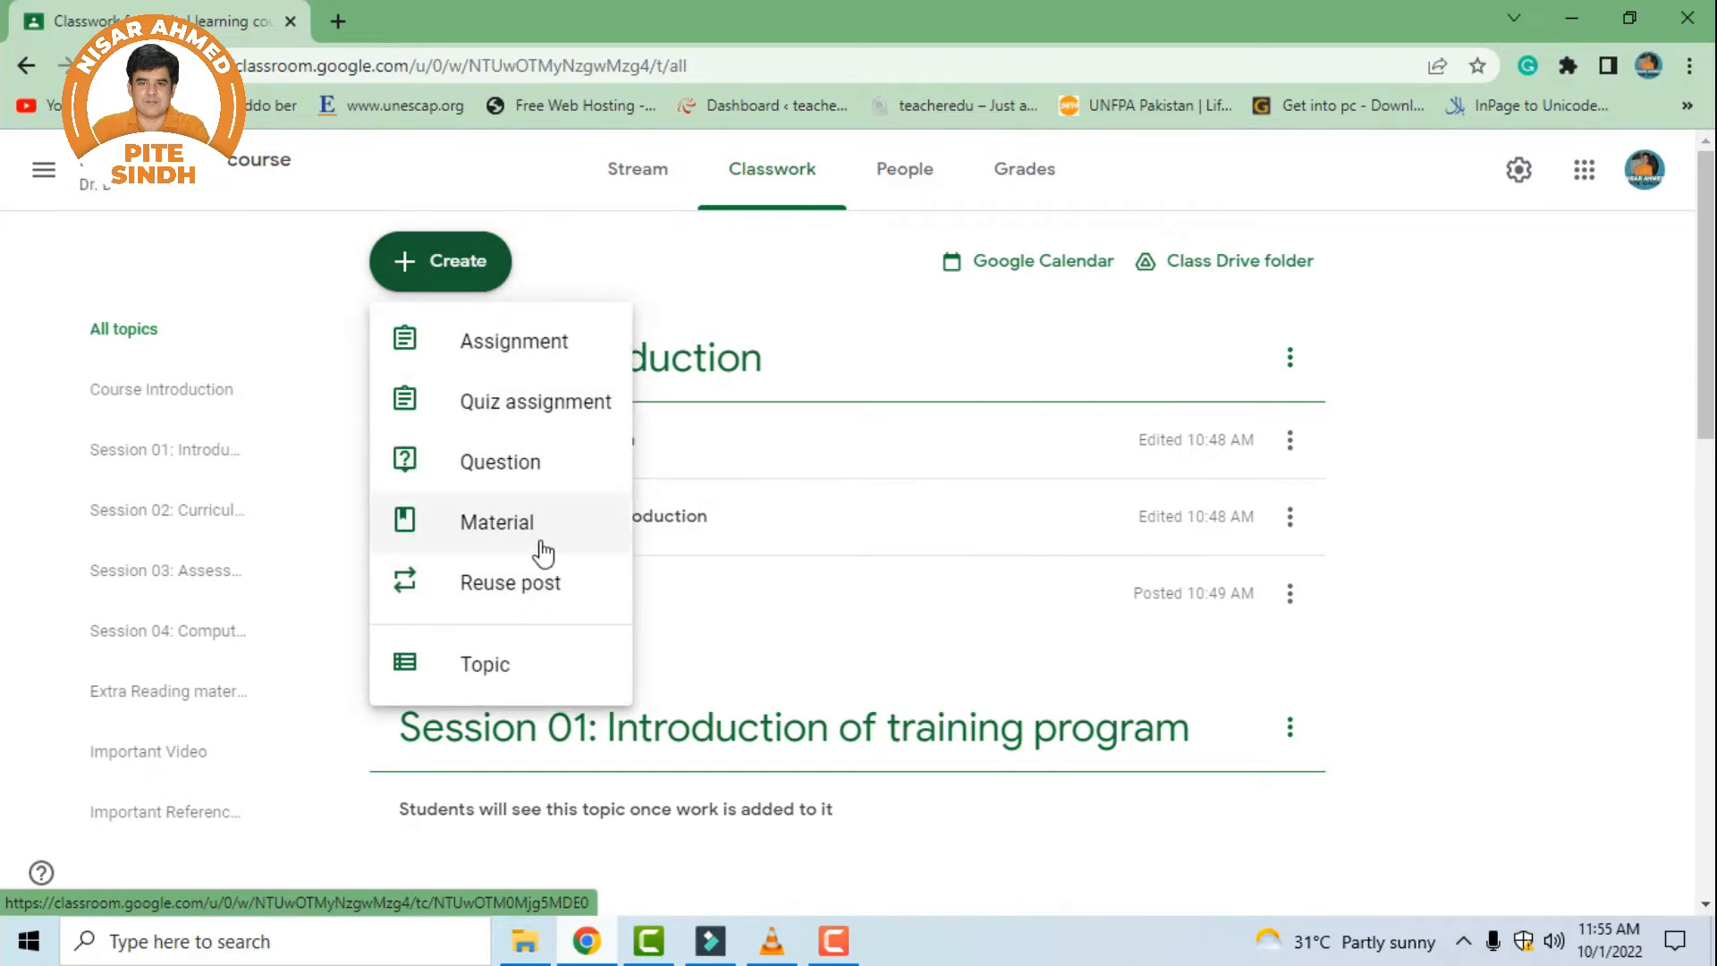
click(544, 613)
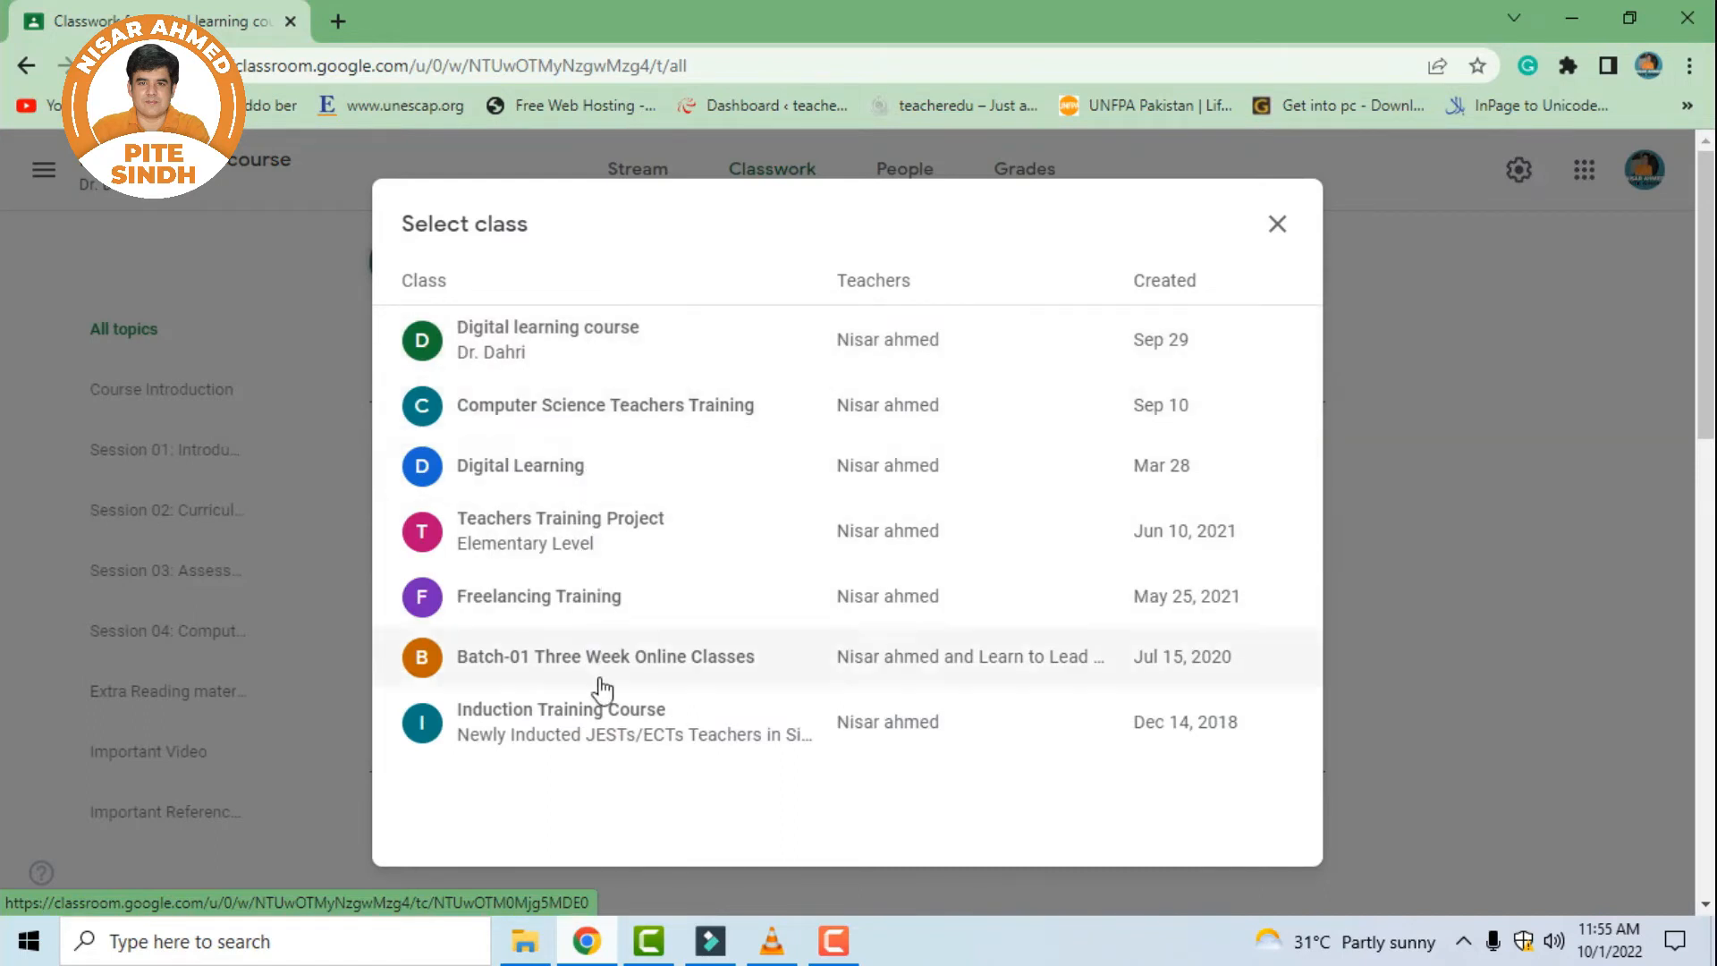
click(668, 414)
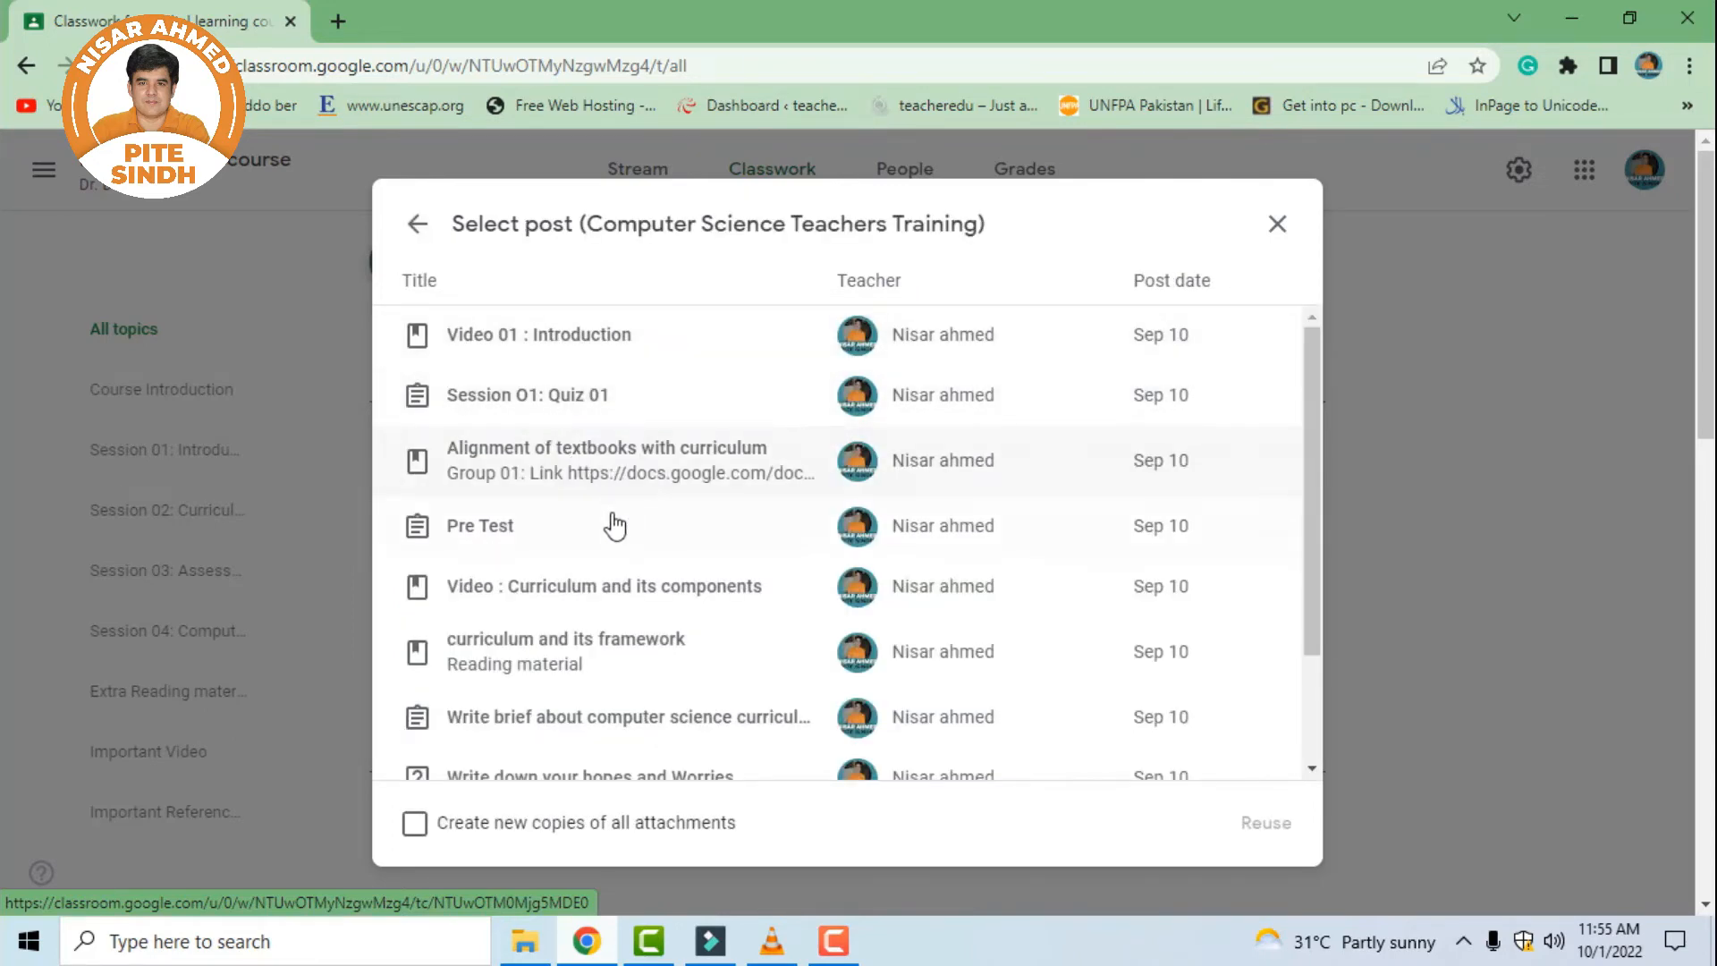
click(597, 537)
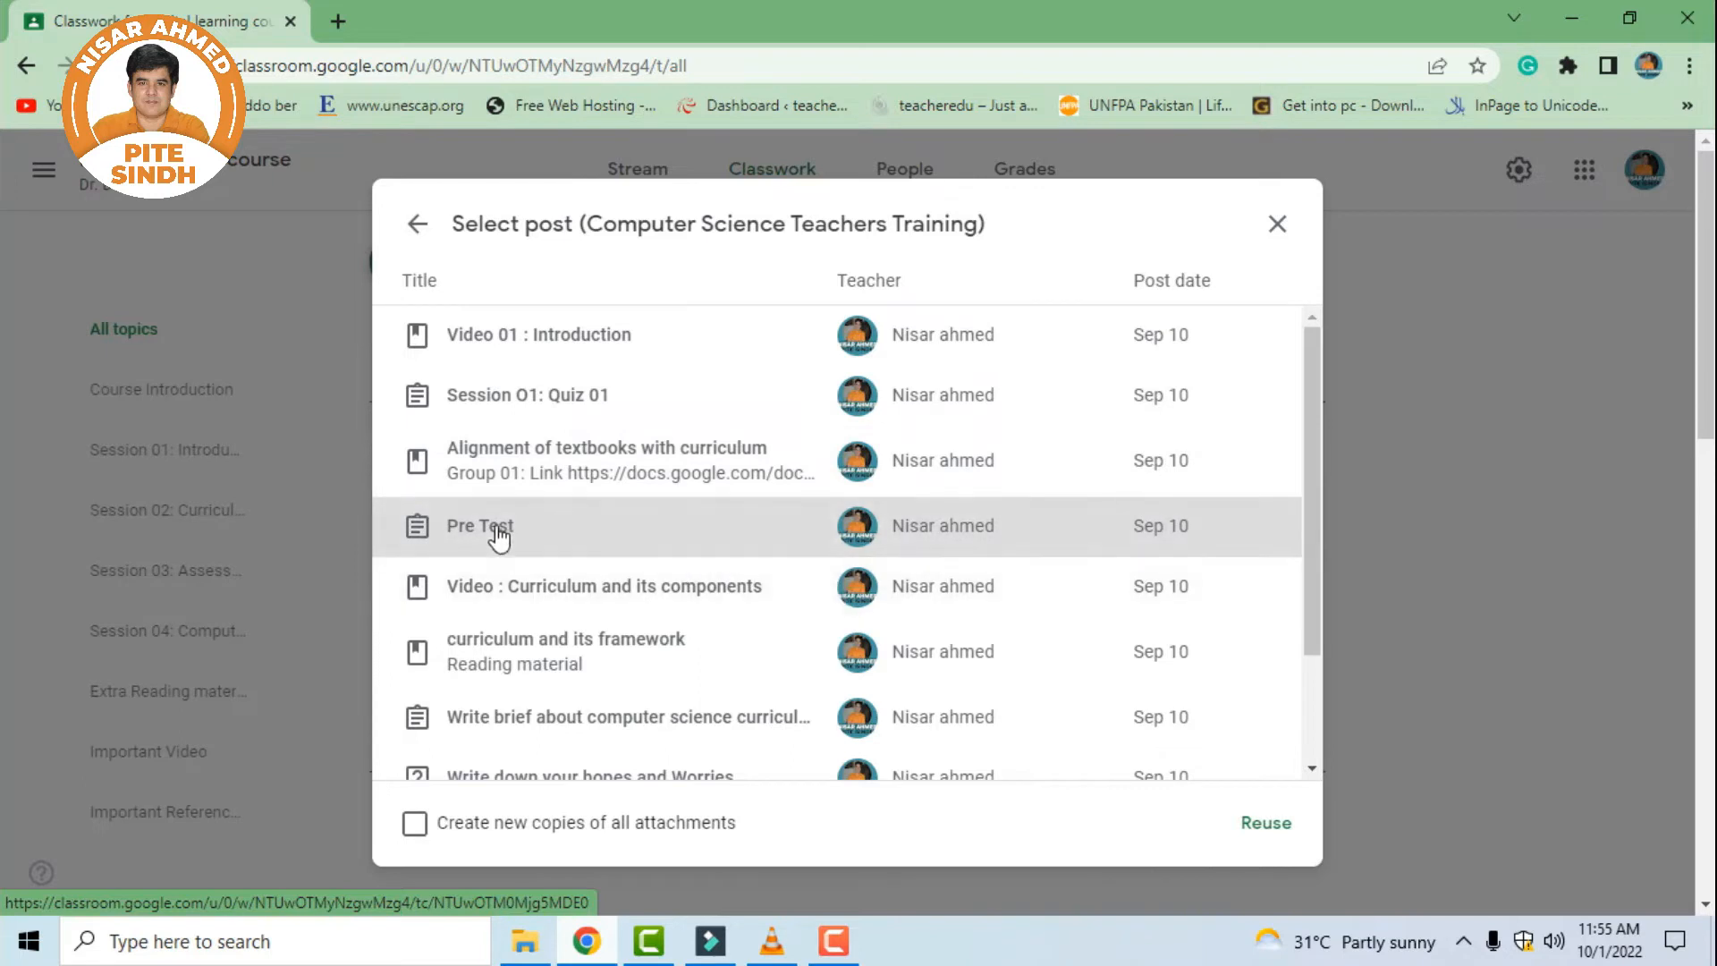
click(526, 528)
click(1265, 823)
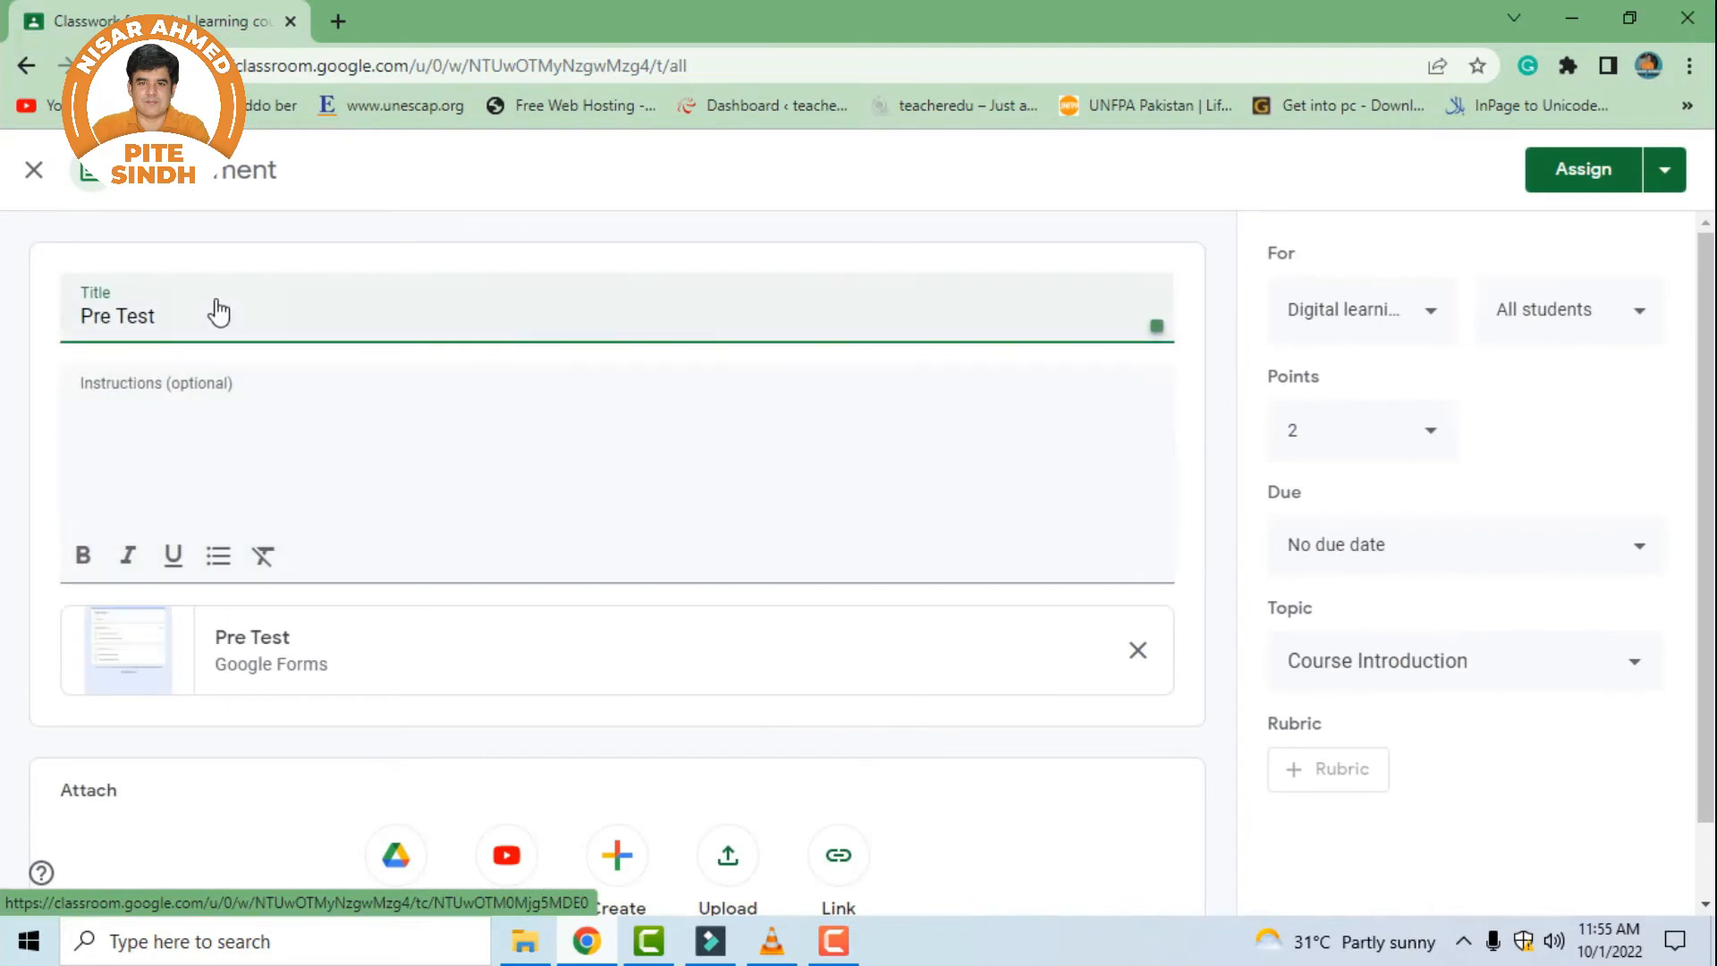
Set the Pre Test's points to Ungraded, keep the Course Introduction topic and assign it to all students
click(1436, 328)
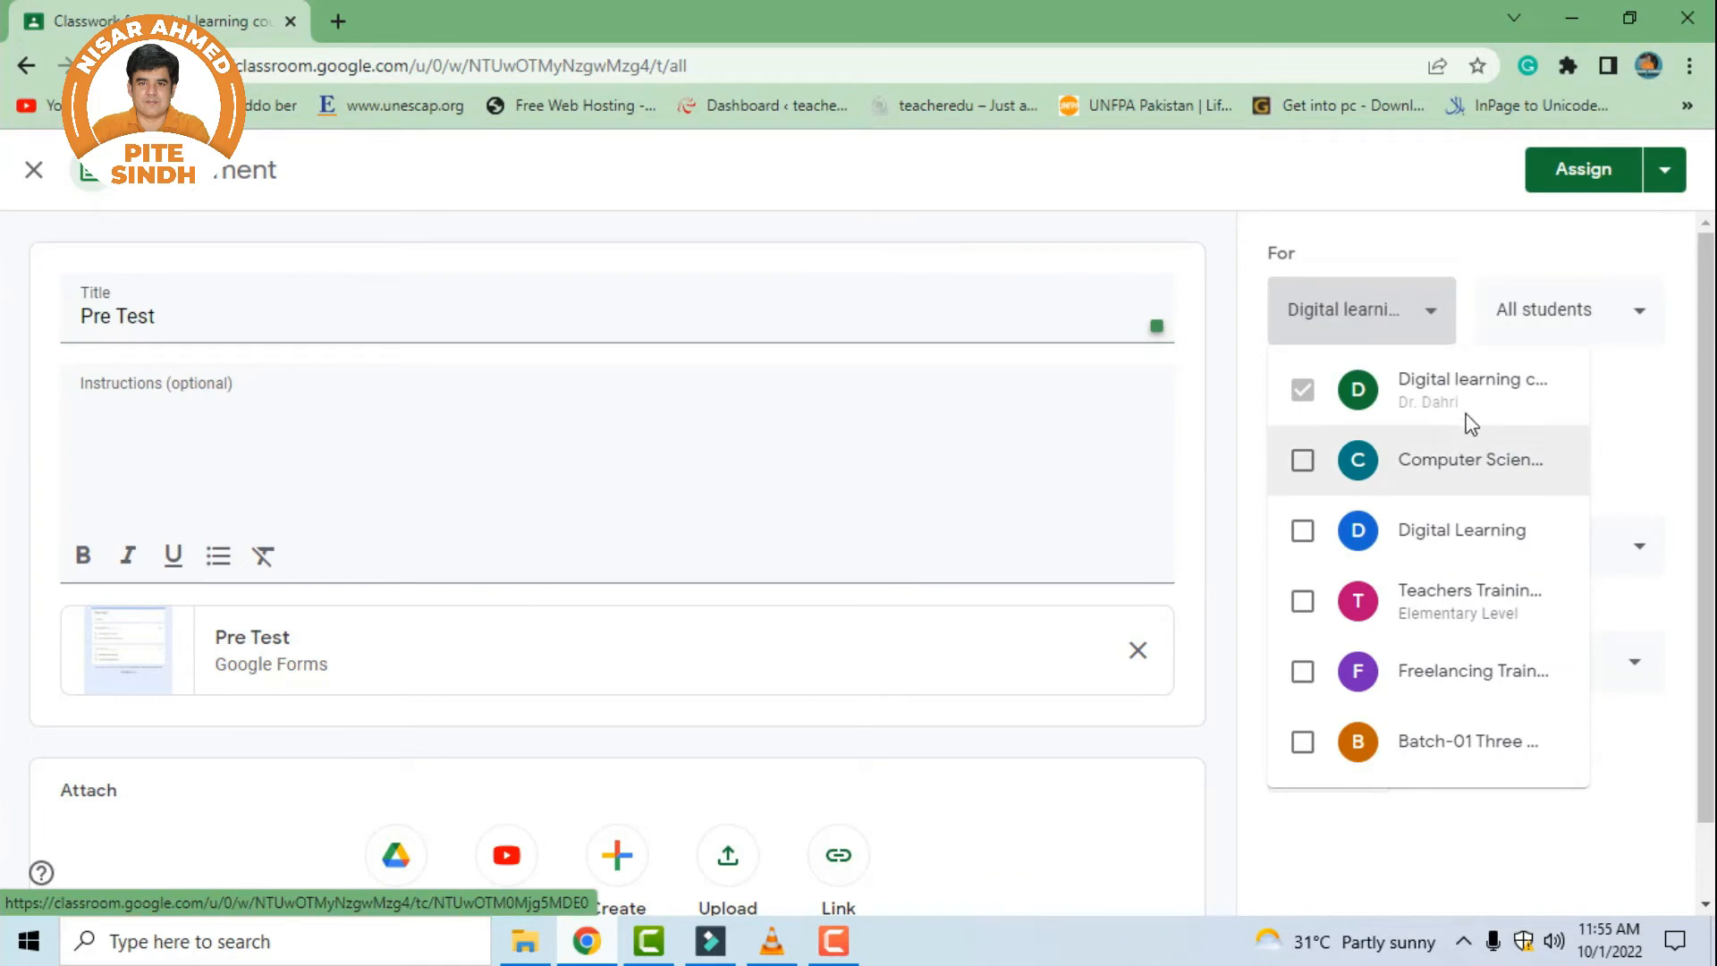
click(1625, 382)
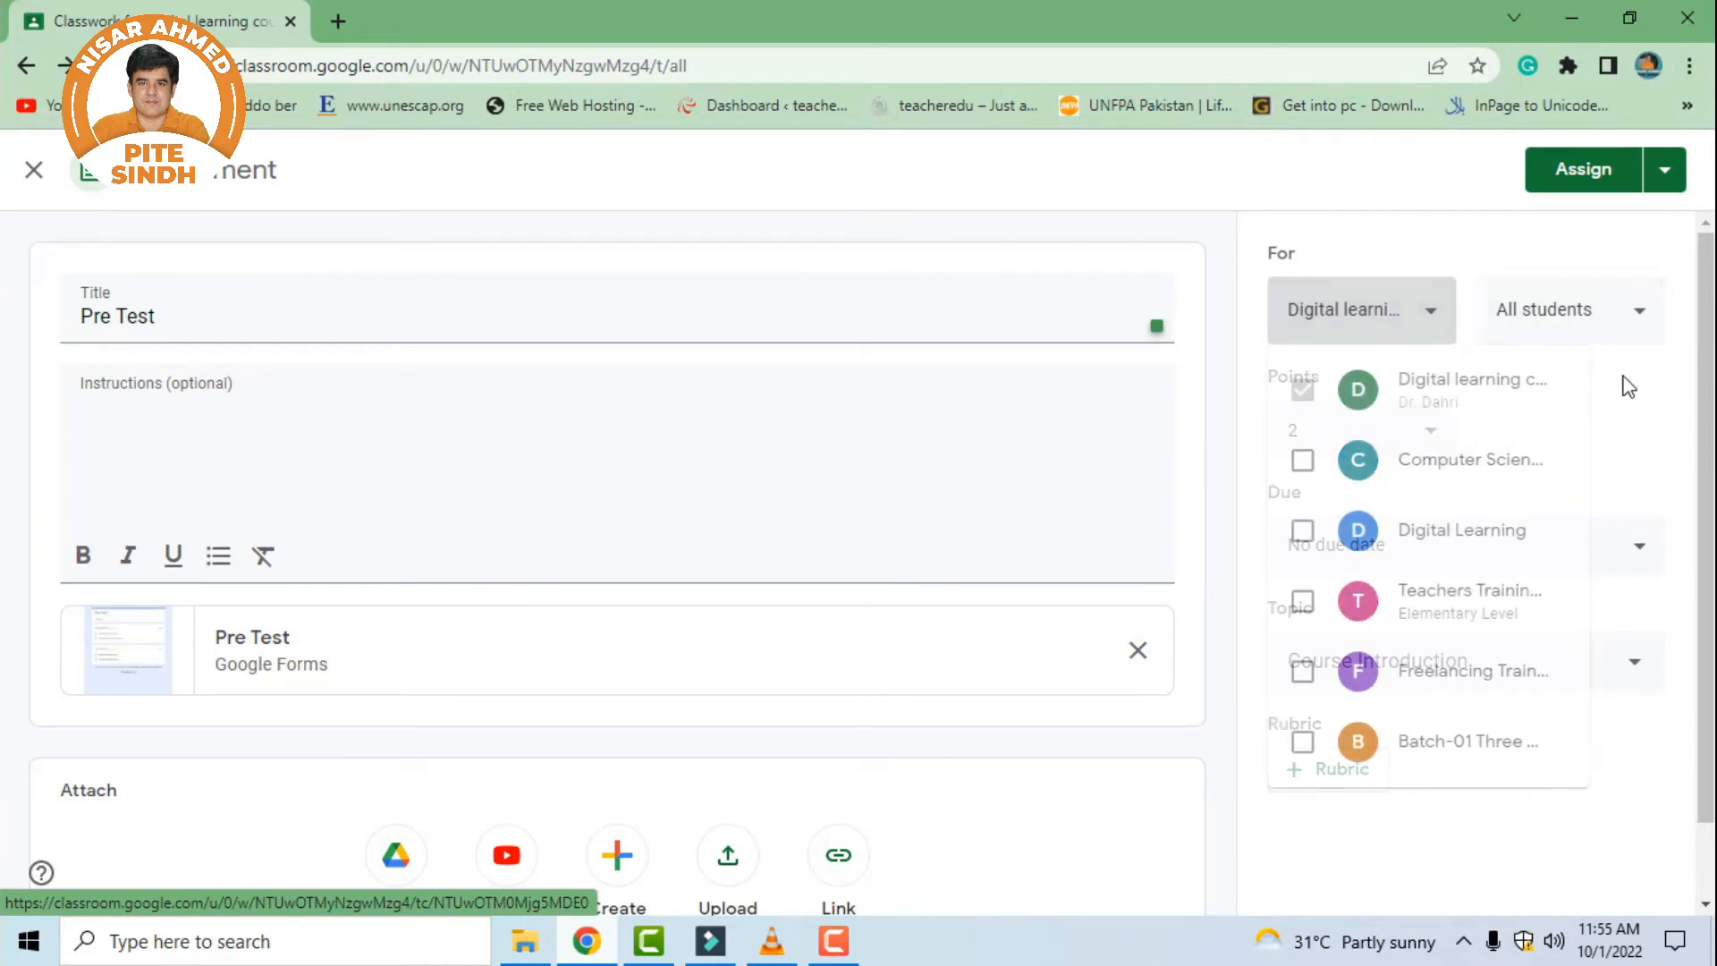
click(1440, 434)
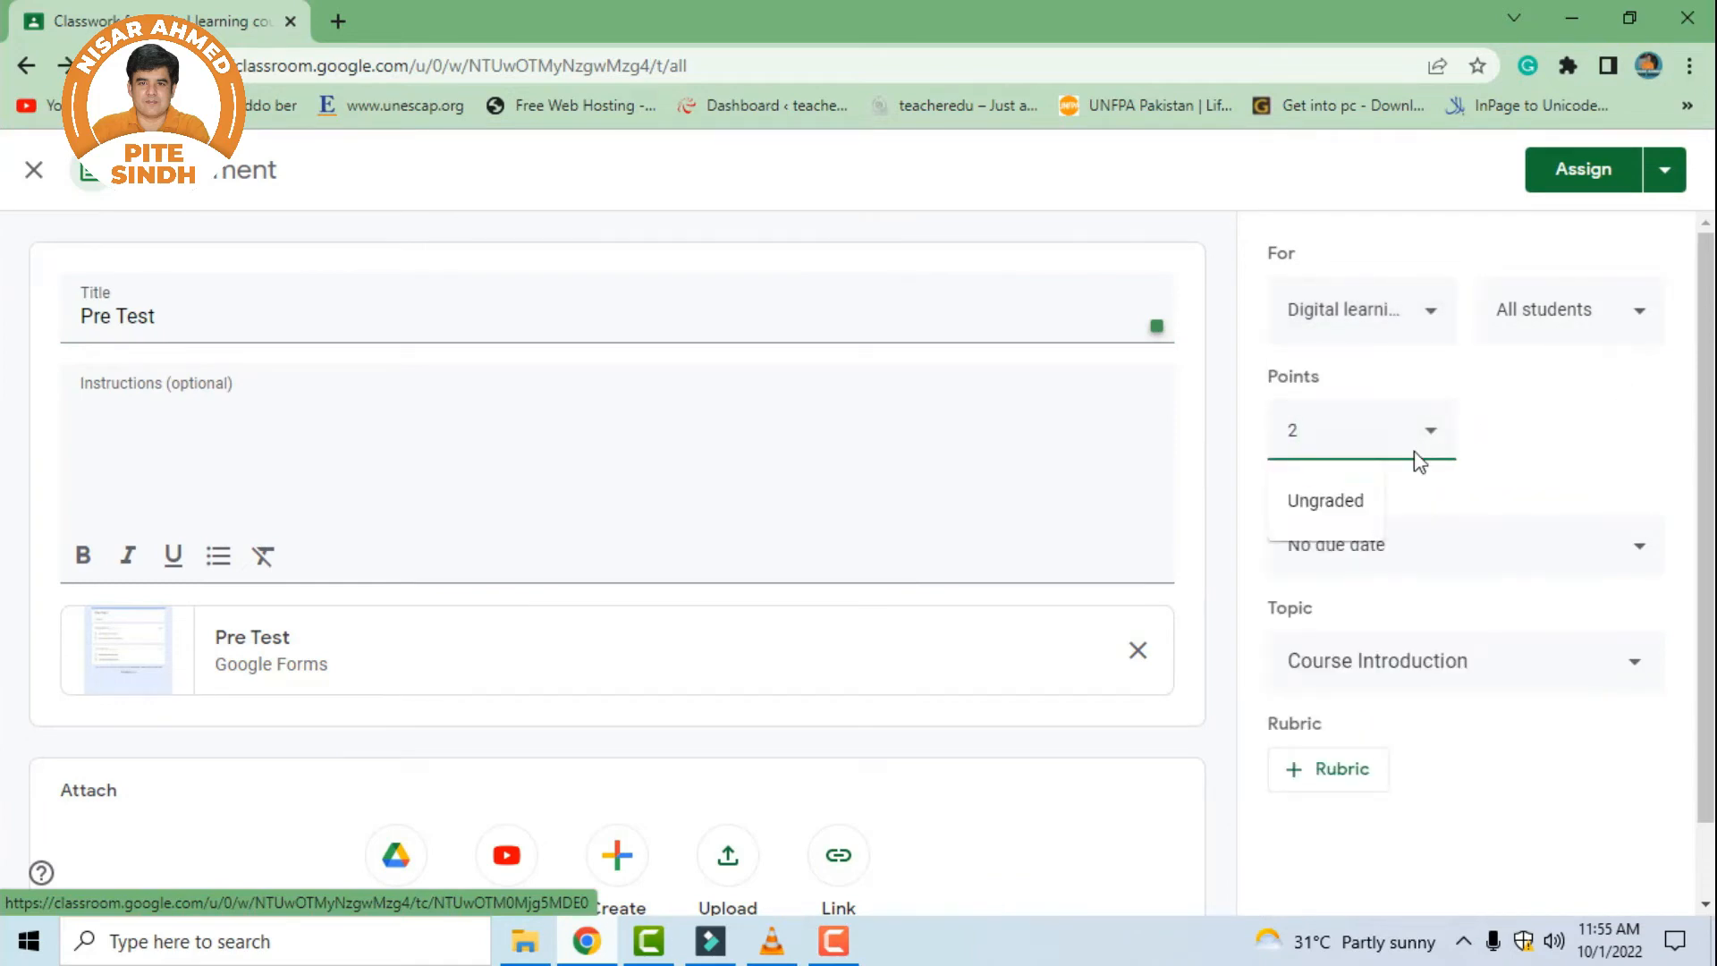
click(1332, 511)
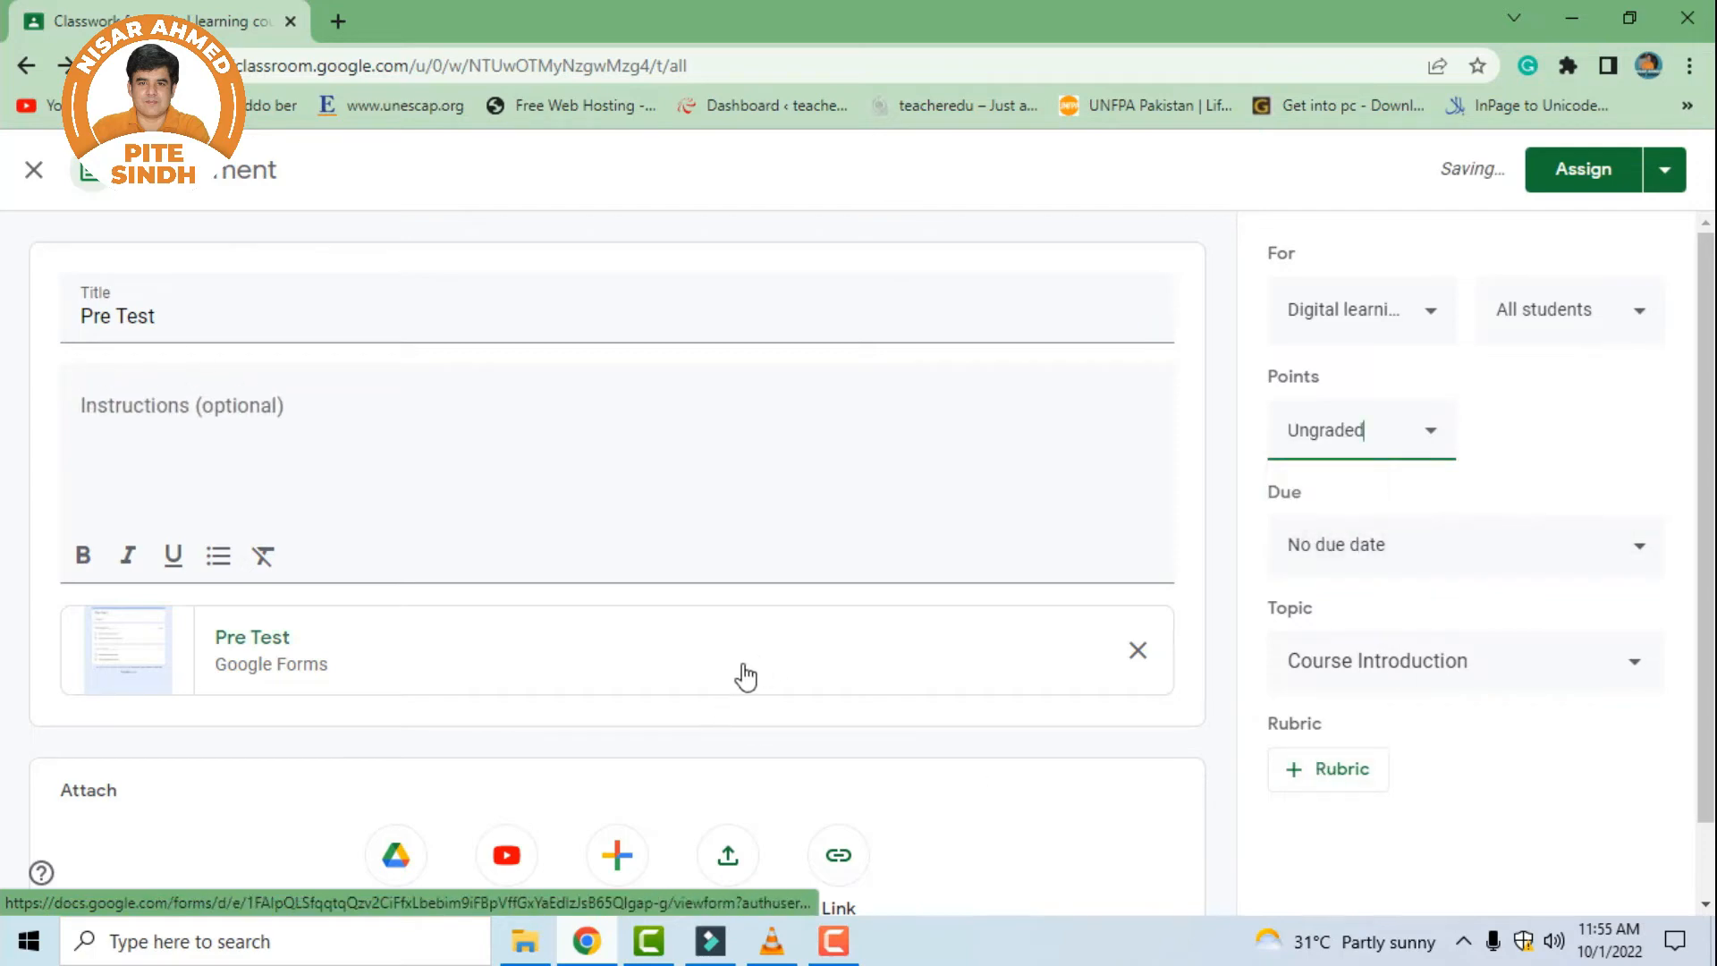
scroll(571, 686, down, 1)
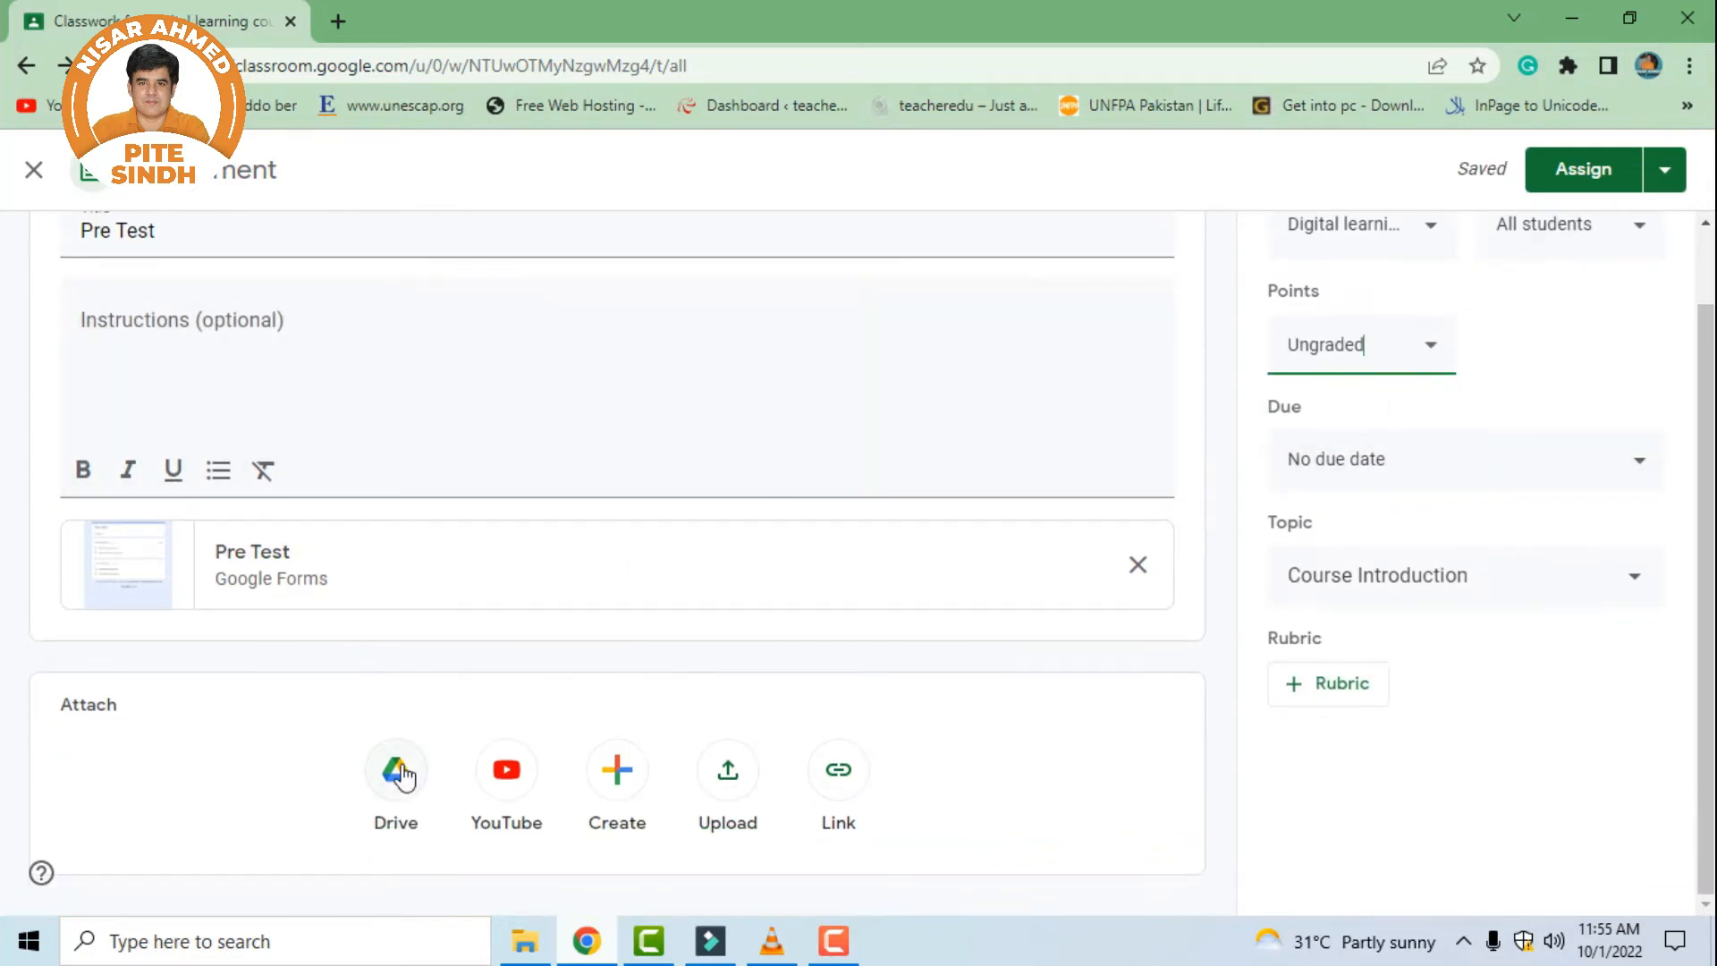
scroll(430, 429, up, 1)
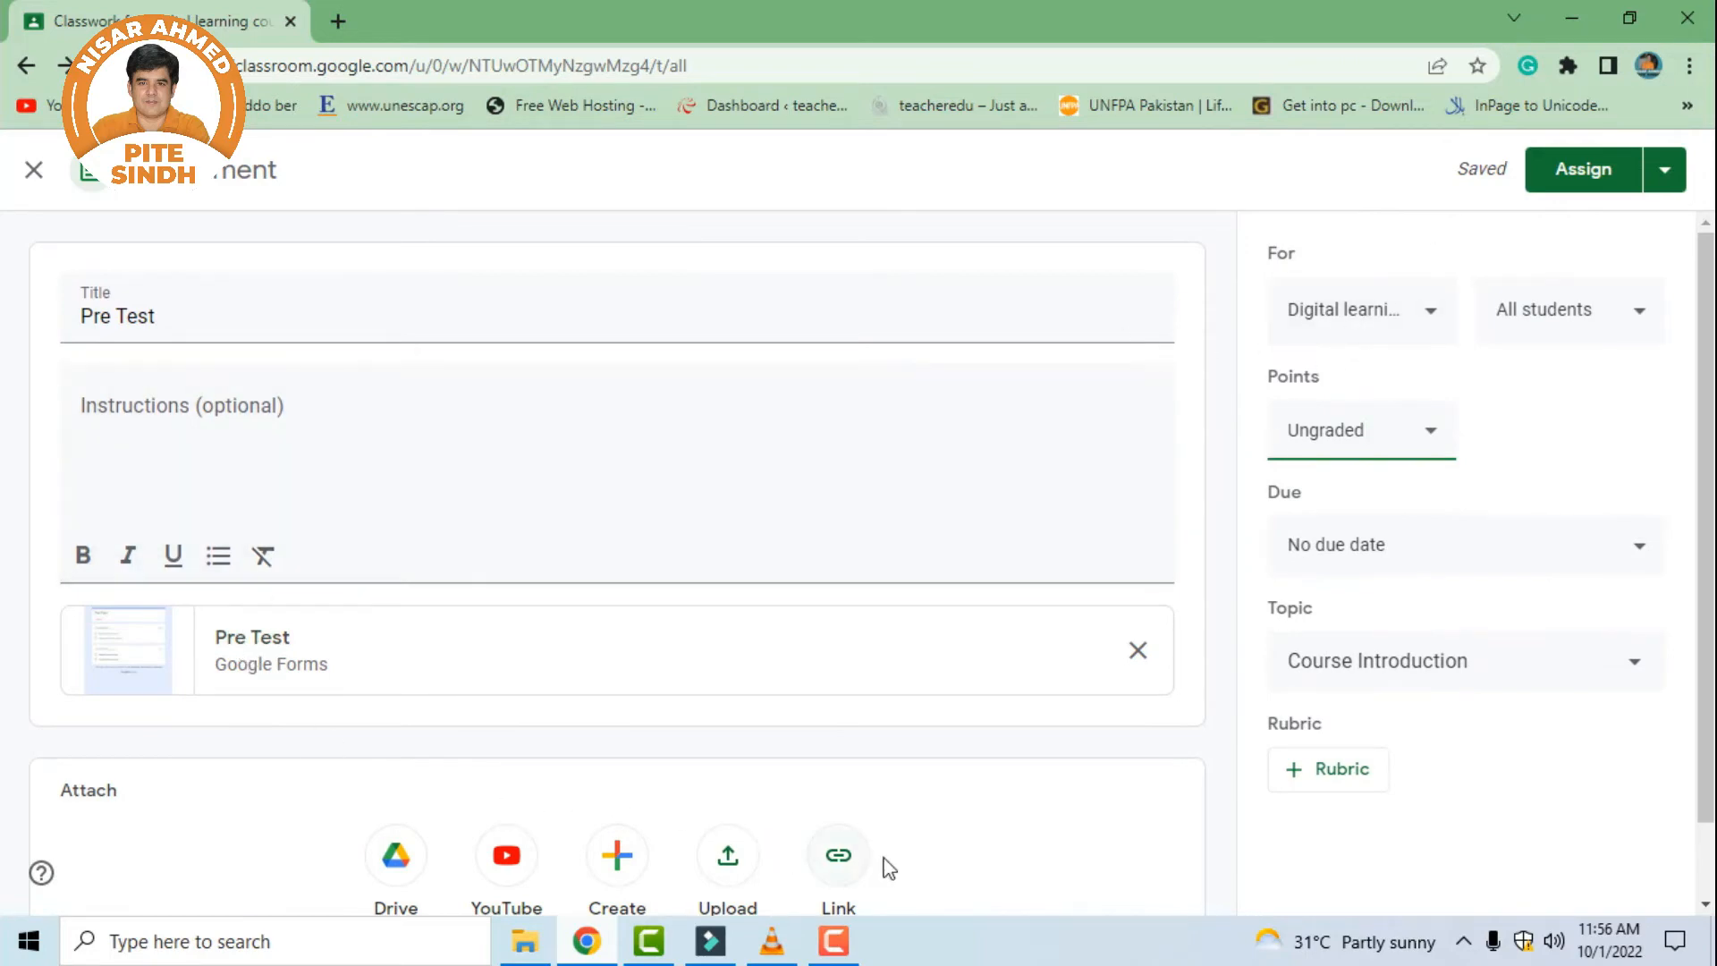
click(1581, 183)
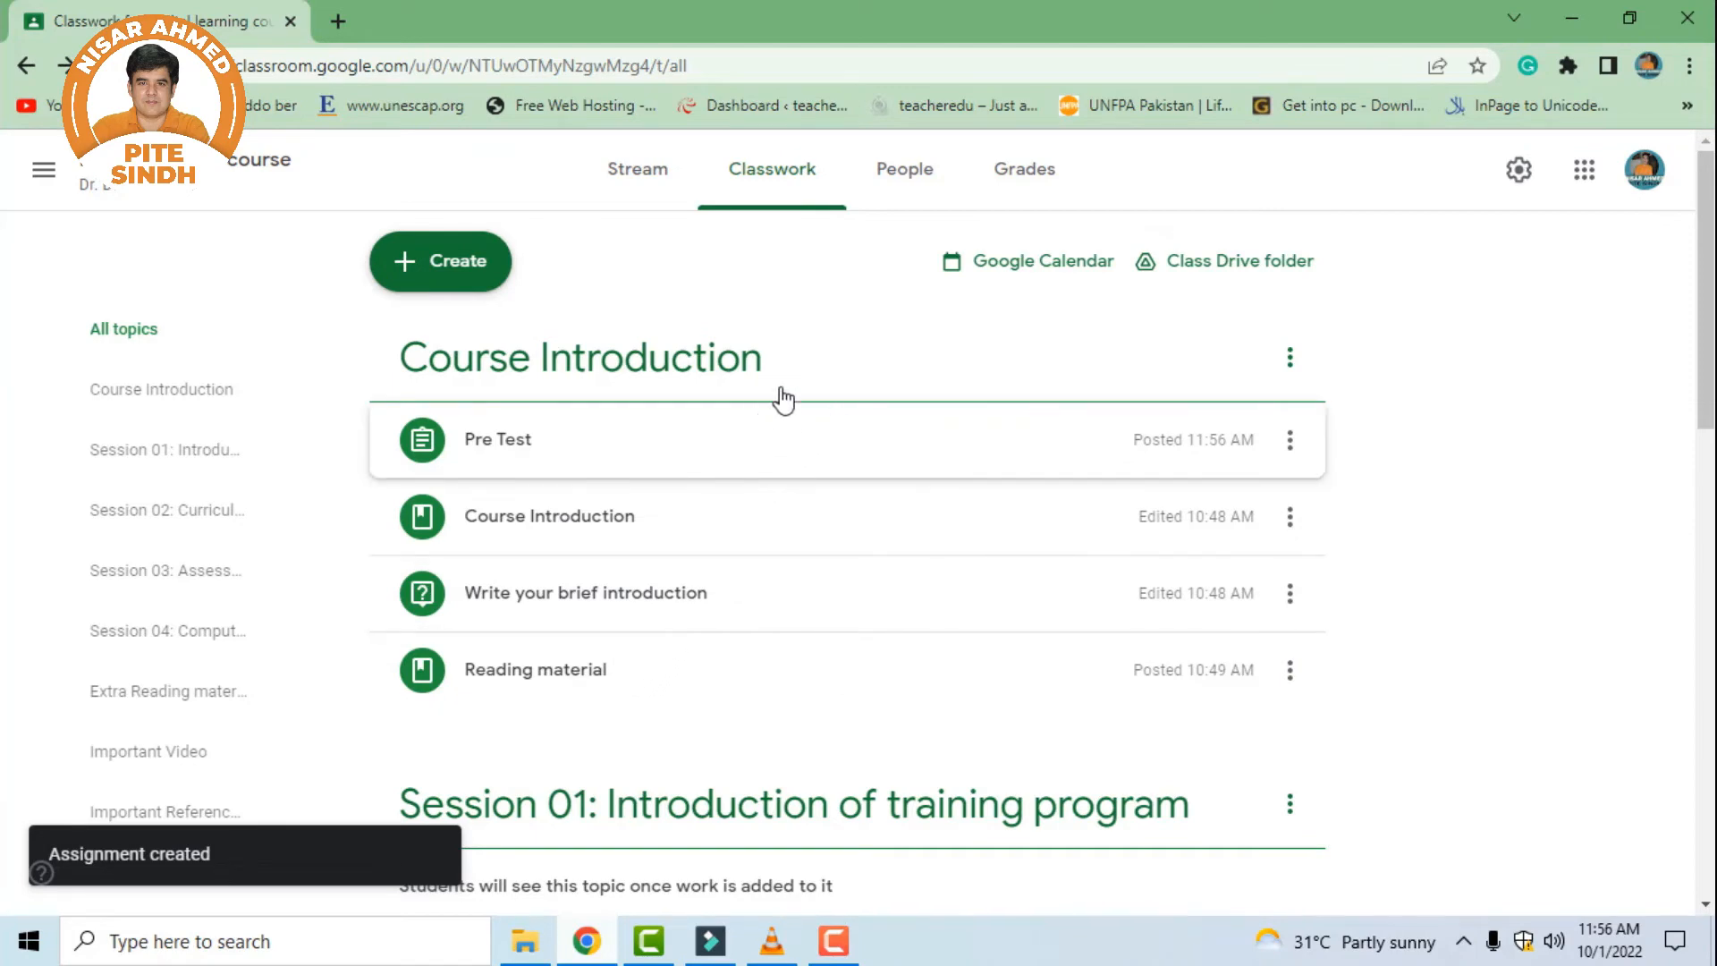
Reuse the "Alignment of textbooks with curriculum" material from the Computer Science Teachers Training class and post it with its original topic
click(483, 266)
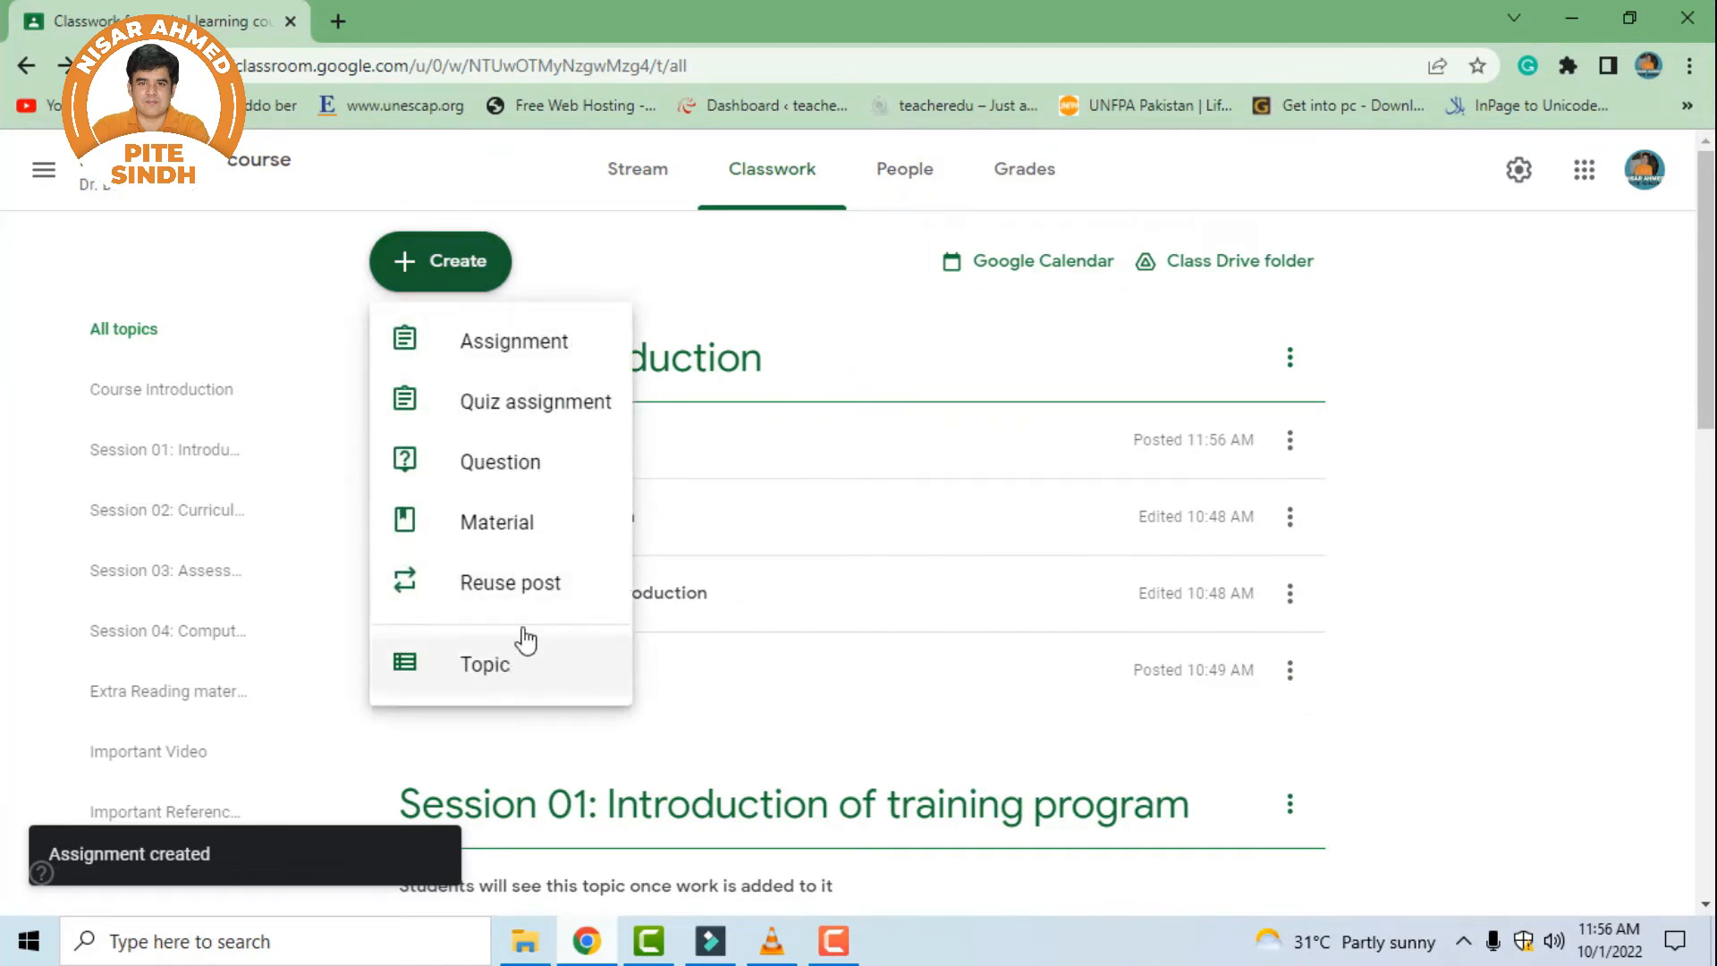
click(543, 588)
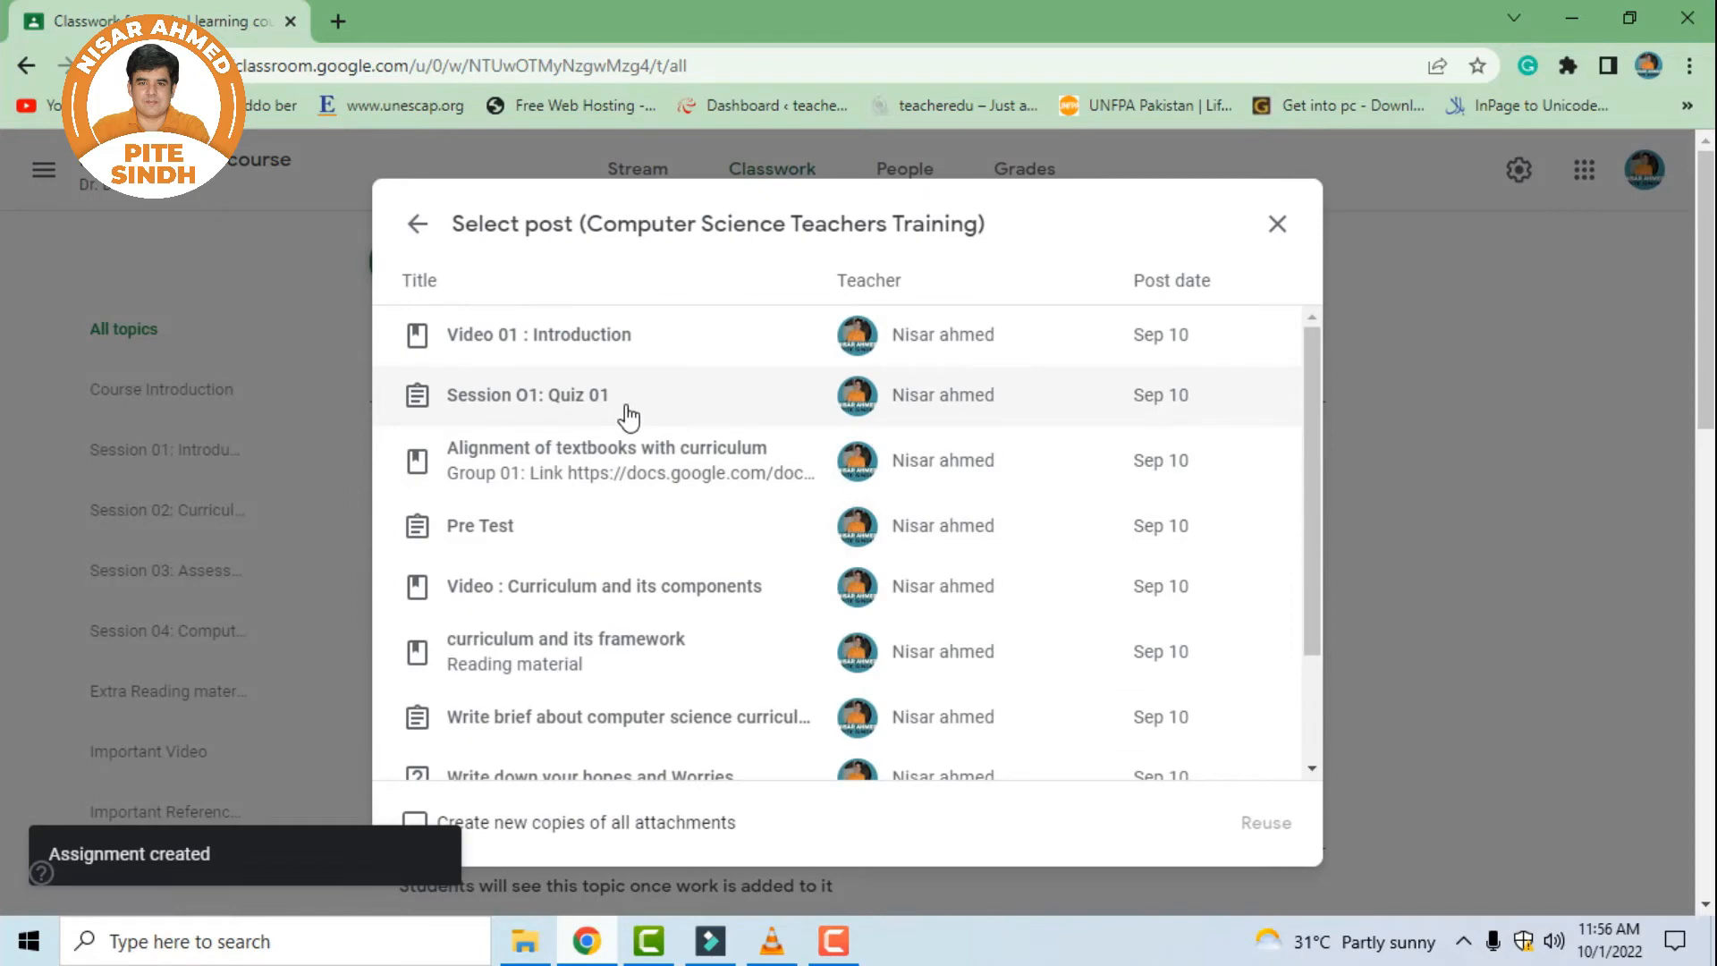
click(637, 484)
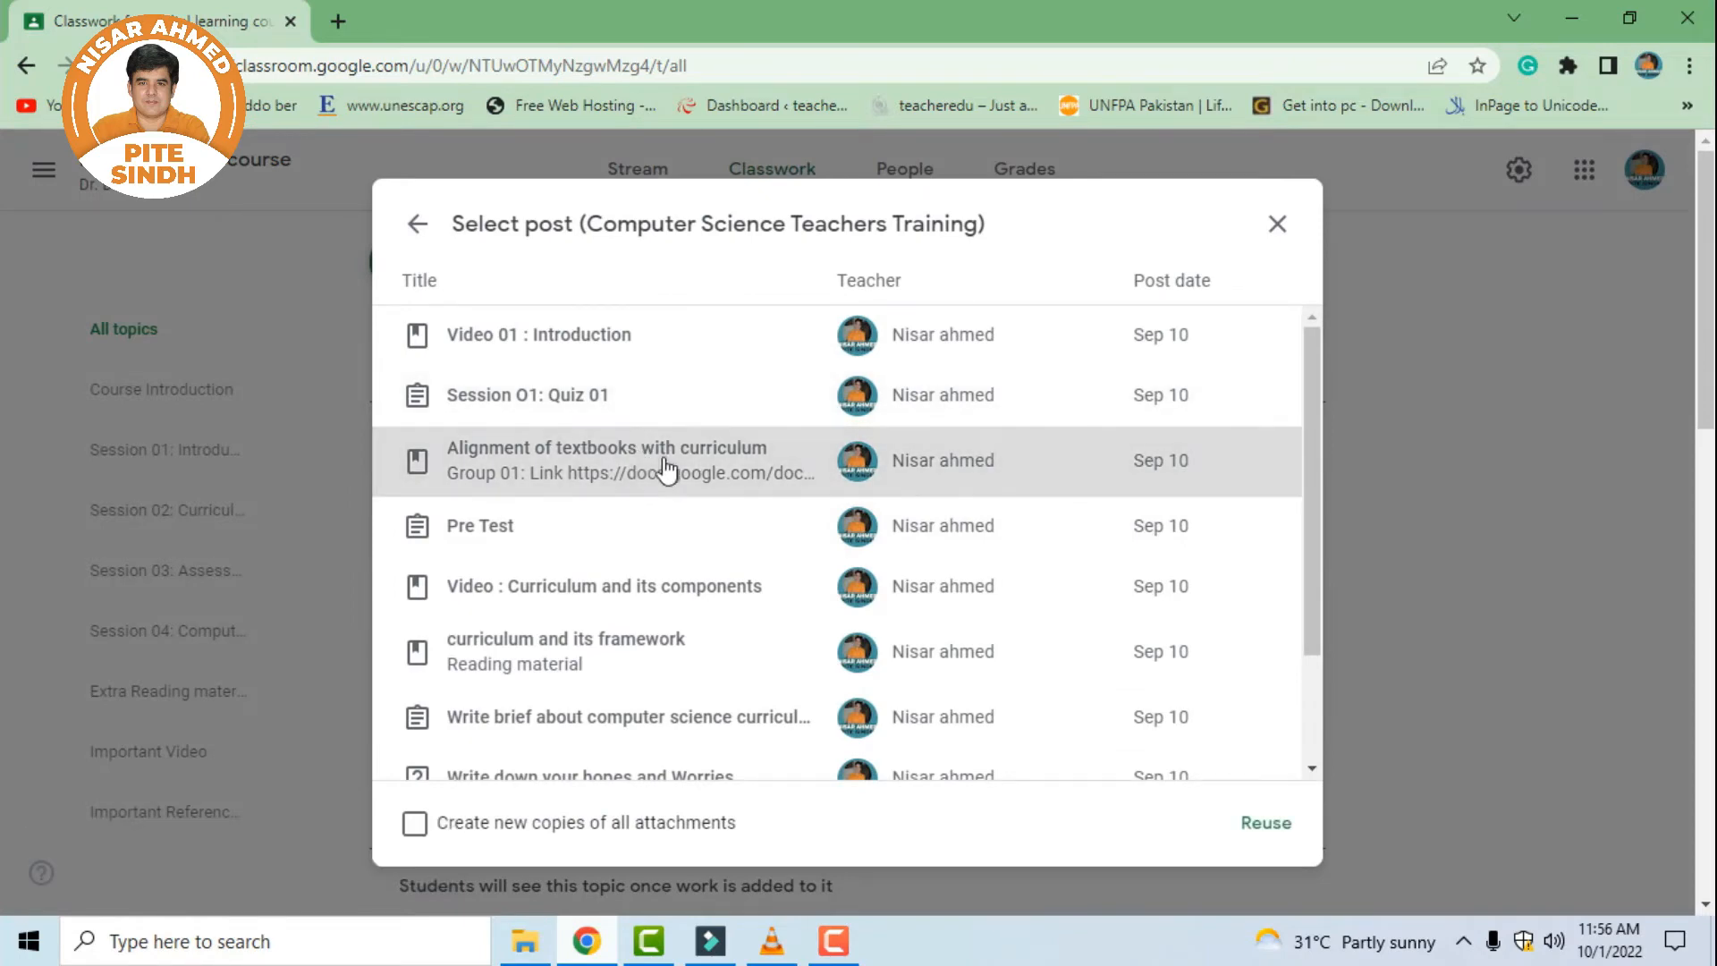
click(1267, 824)
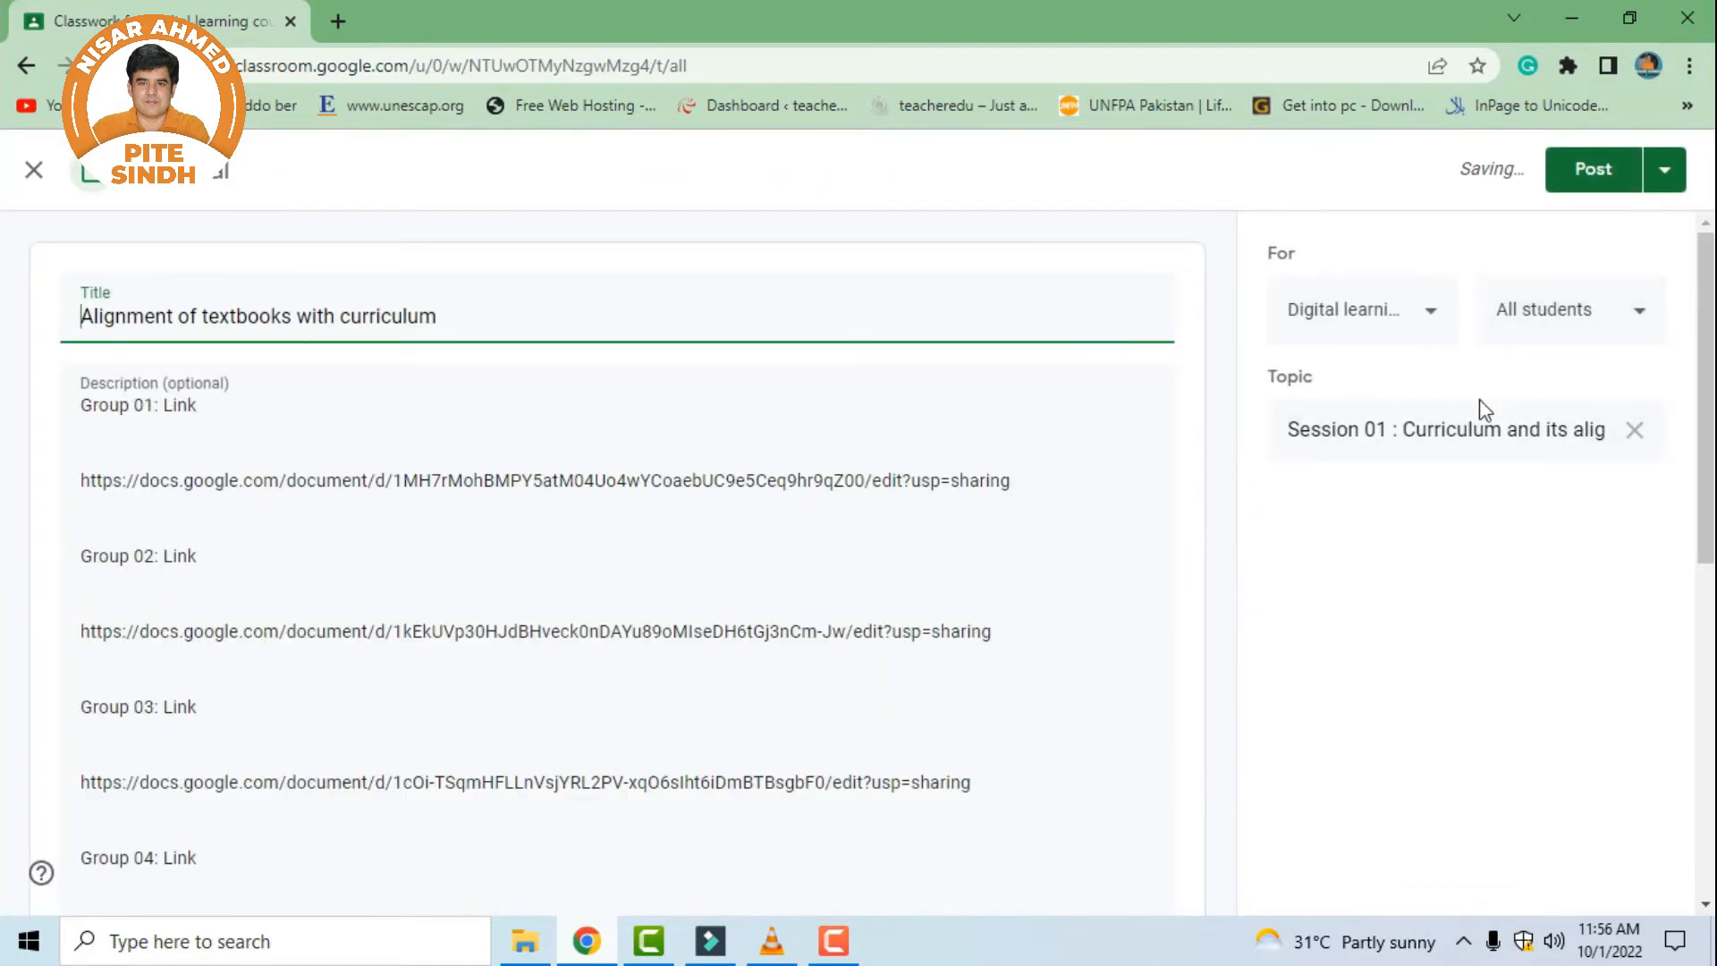
click(1414, 436)
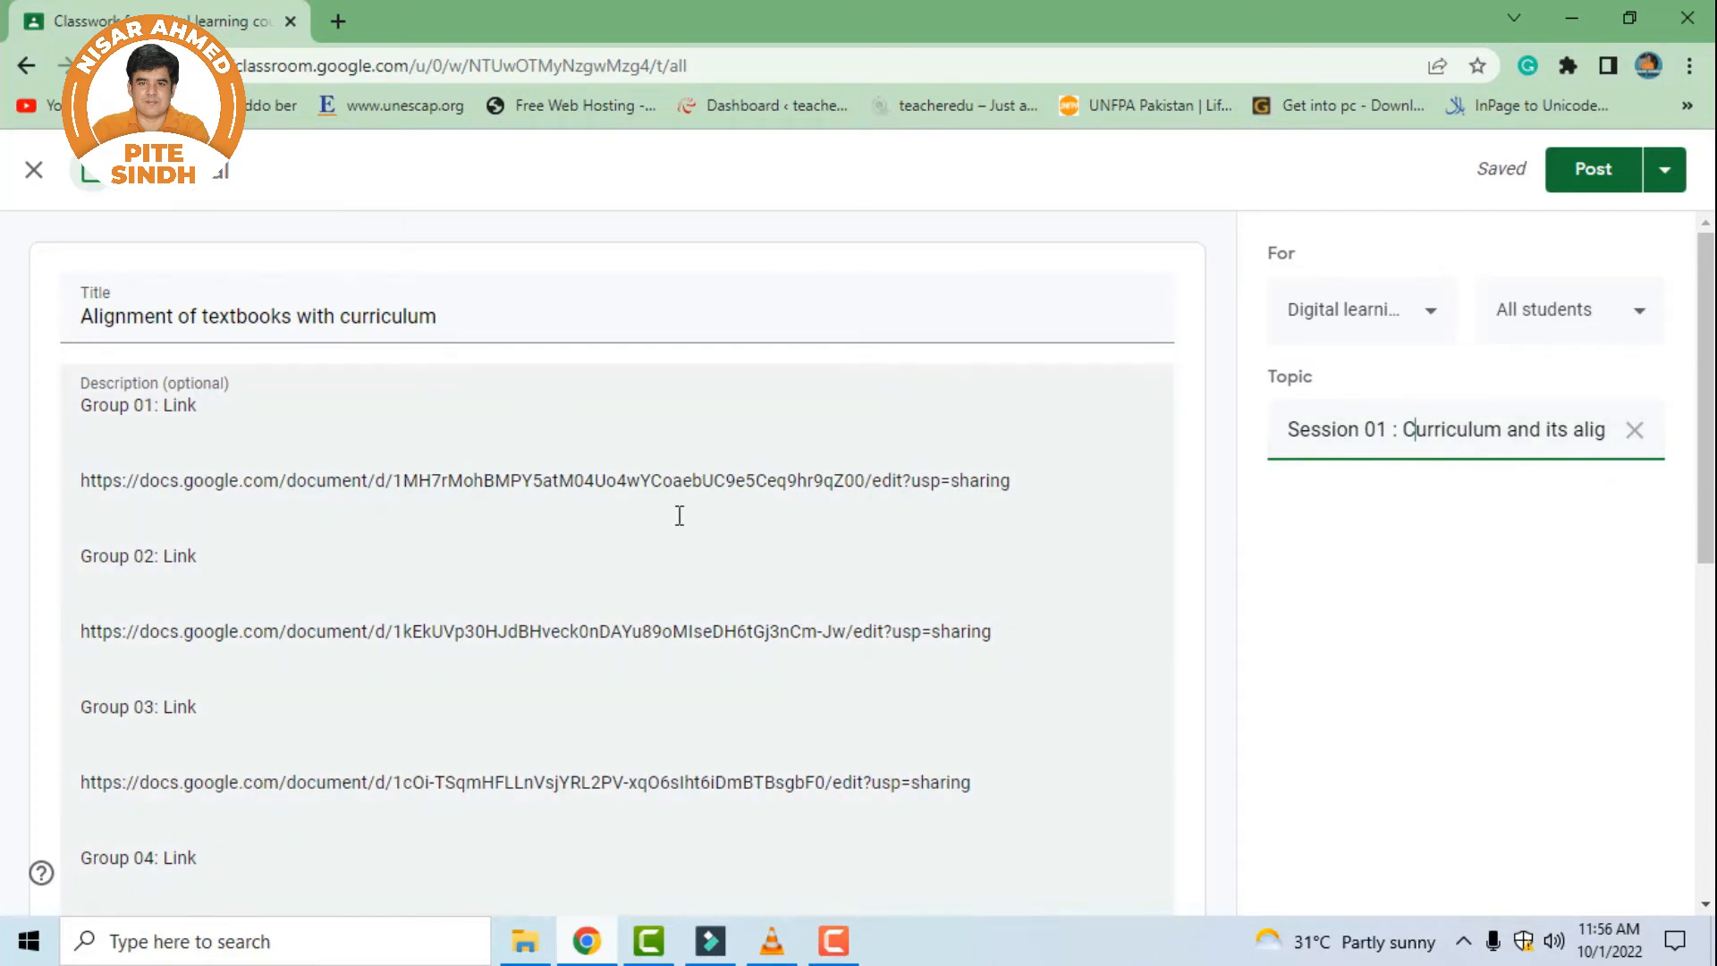
click(1596, 179)
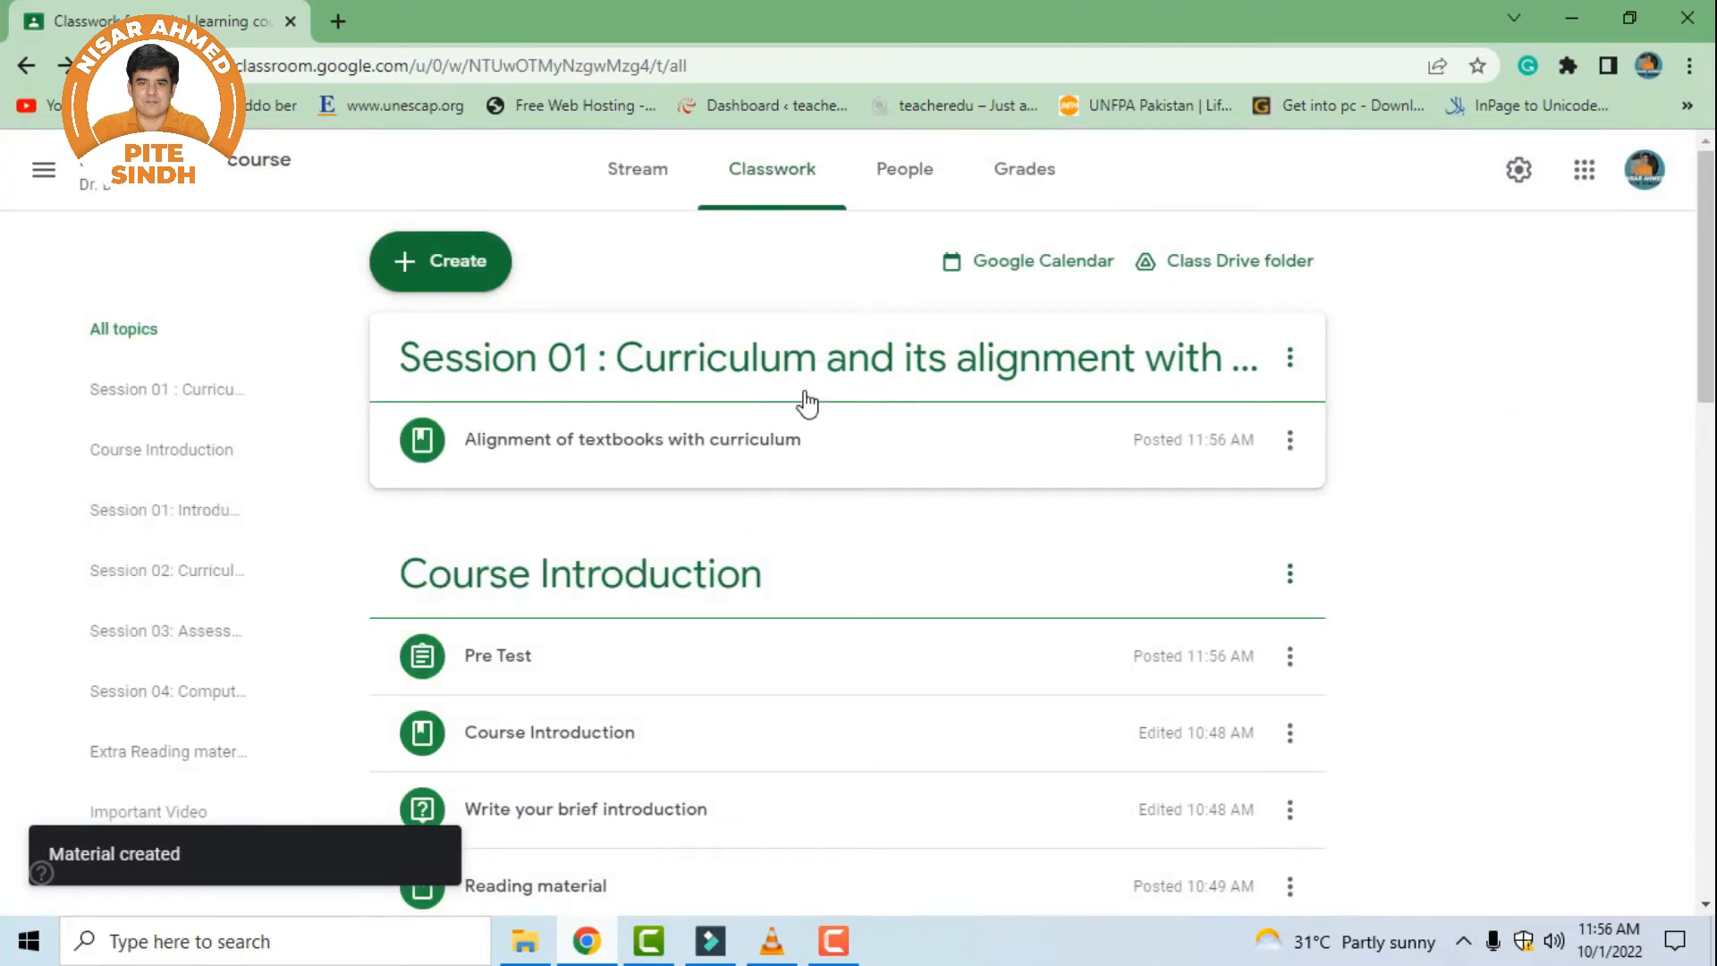
Move the "Alignment of textbooks with curriculum" material into the topic "Session 01: Introduction of training program"
scroll(805, 403, down, 5)
scroll(809, 403, up, 4)
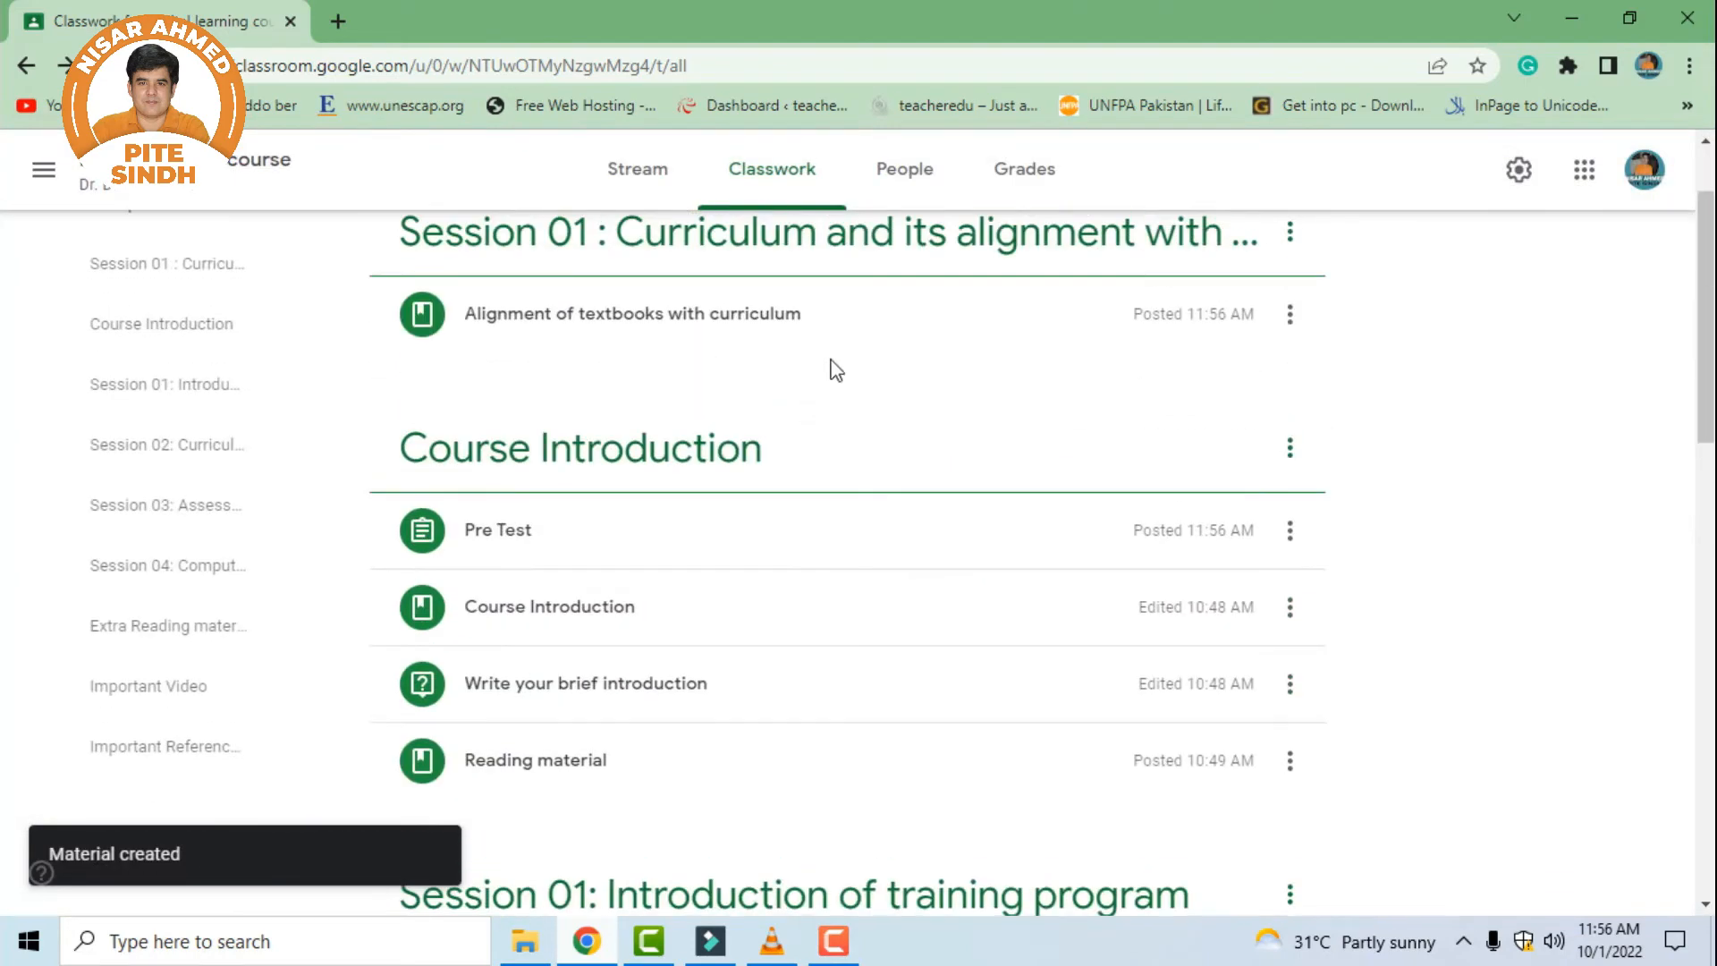
drag(962, 346, 857, 850)
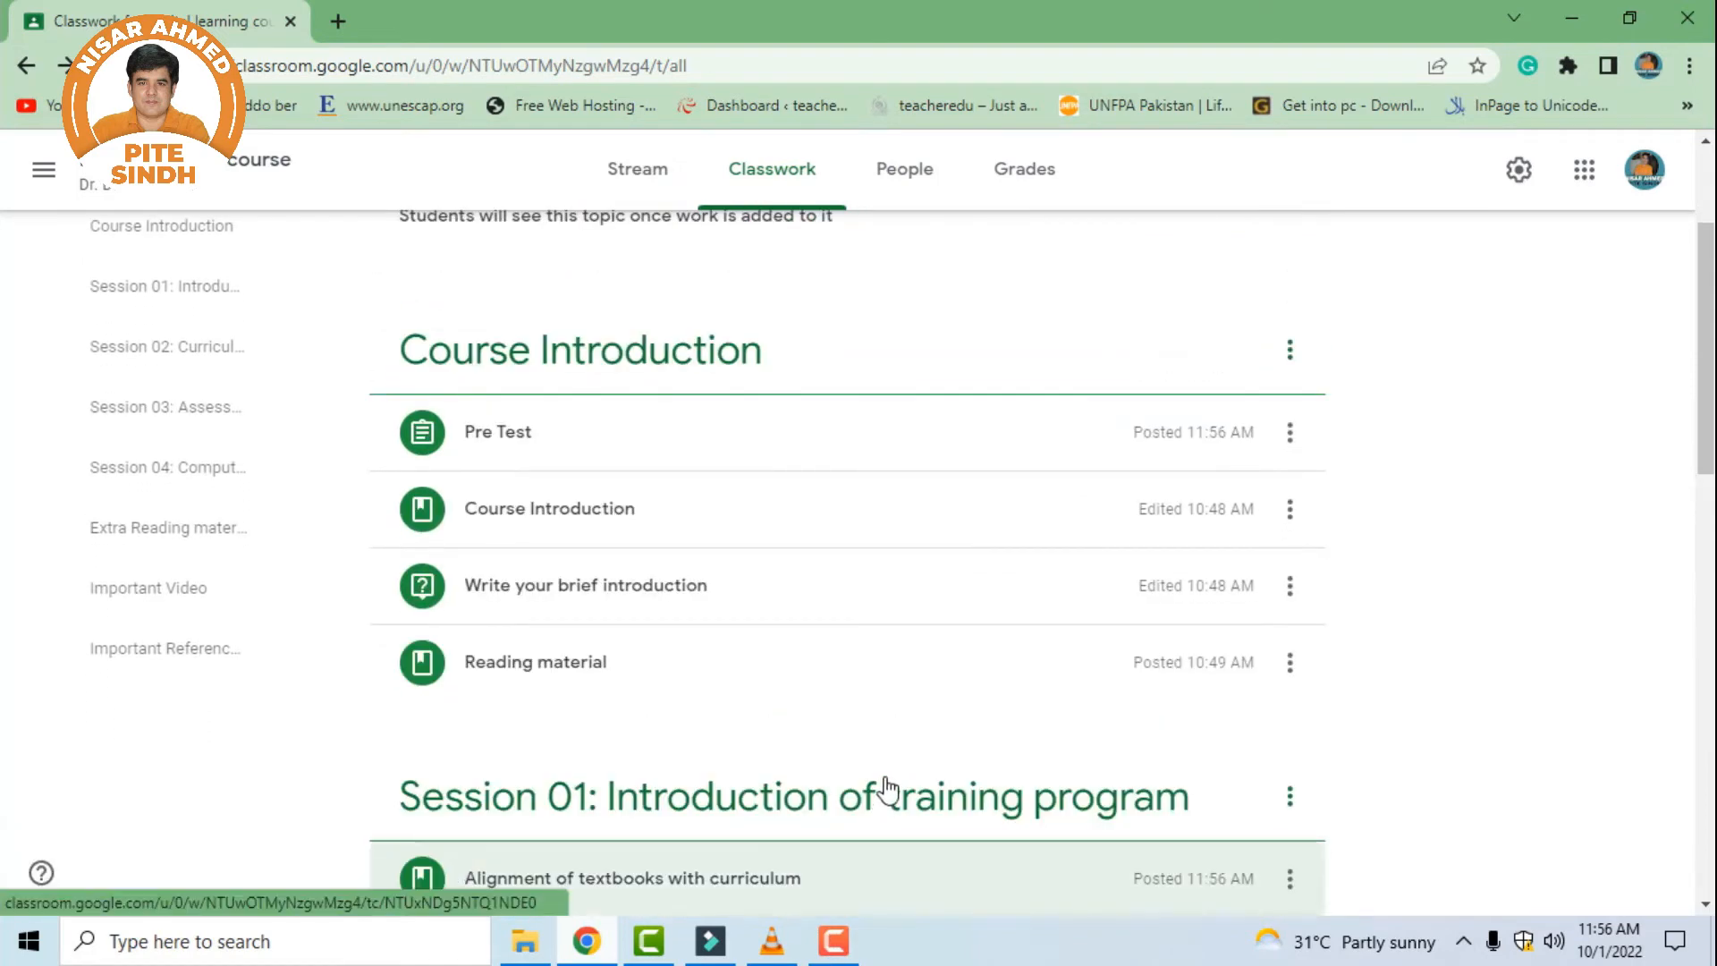
Delete the empty "Session 01 : Curriculum and its alignment with ..." topic above Course Introduction
scroll(882, 794, down, 4)
scroll(879, 763, up, 3)
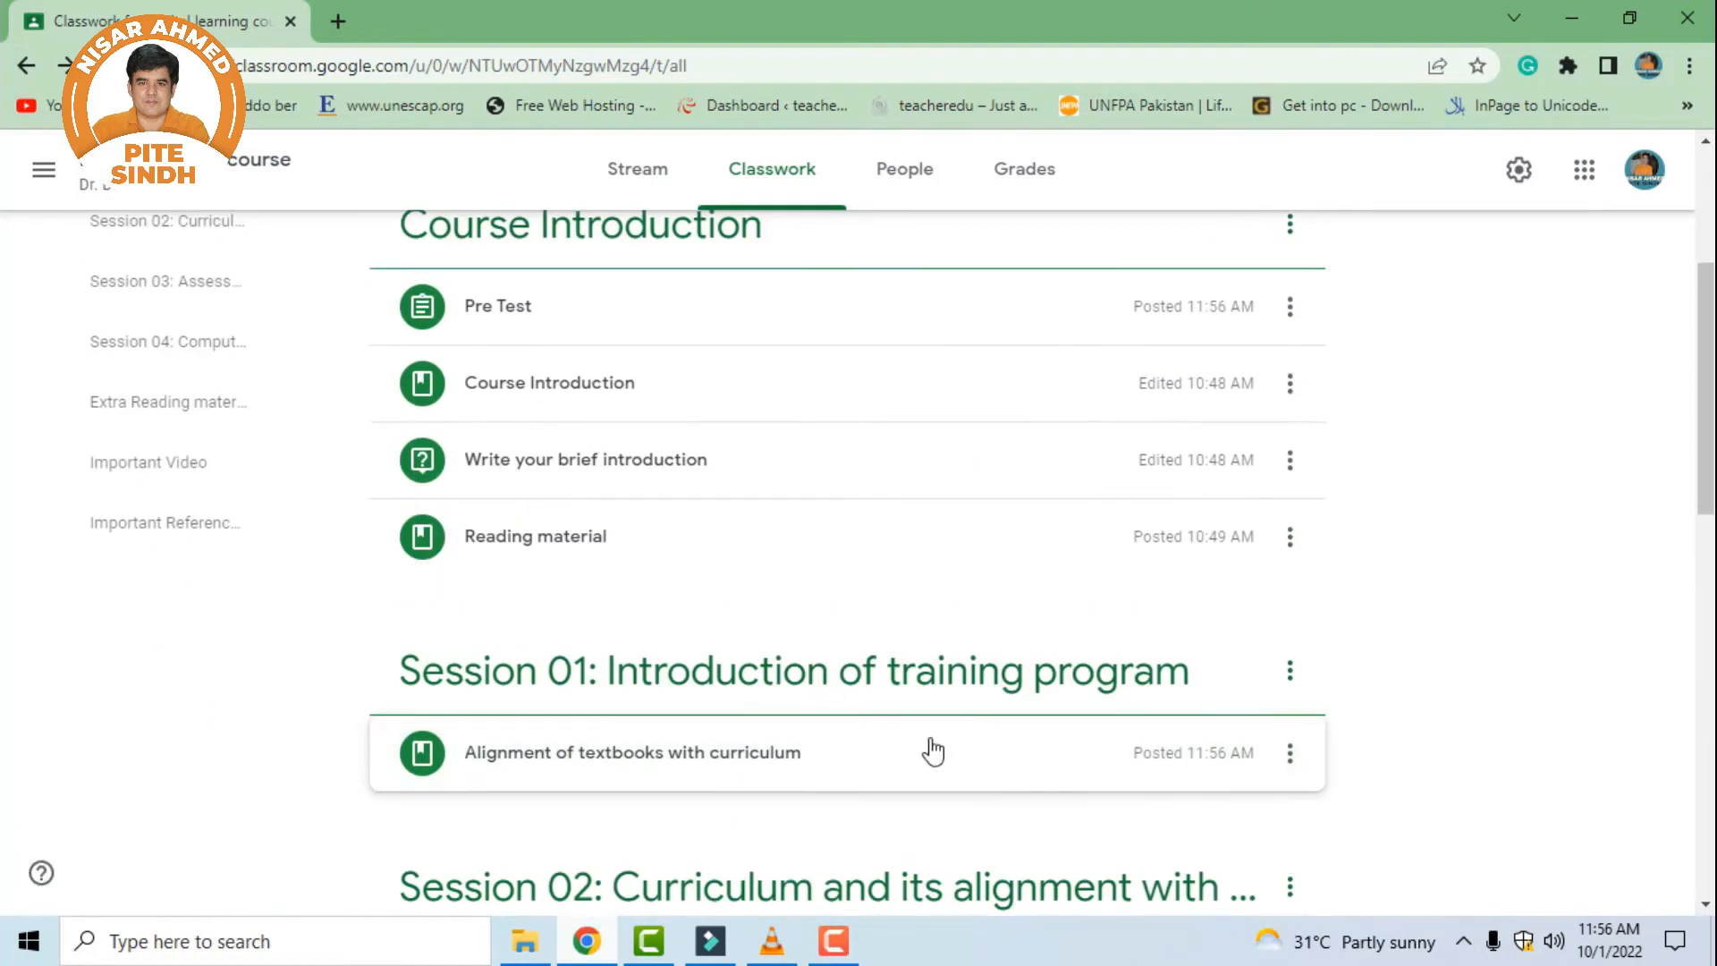
scroll(904, 717, up, 3)
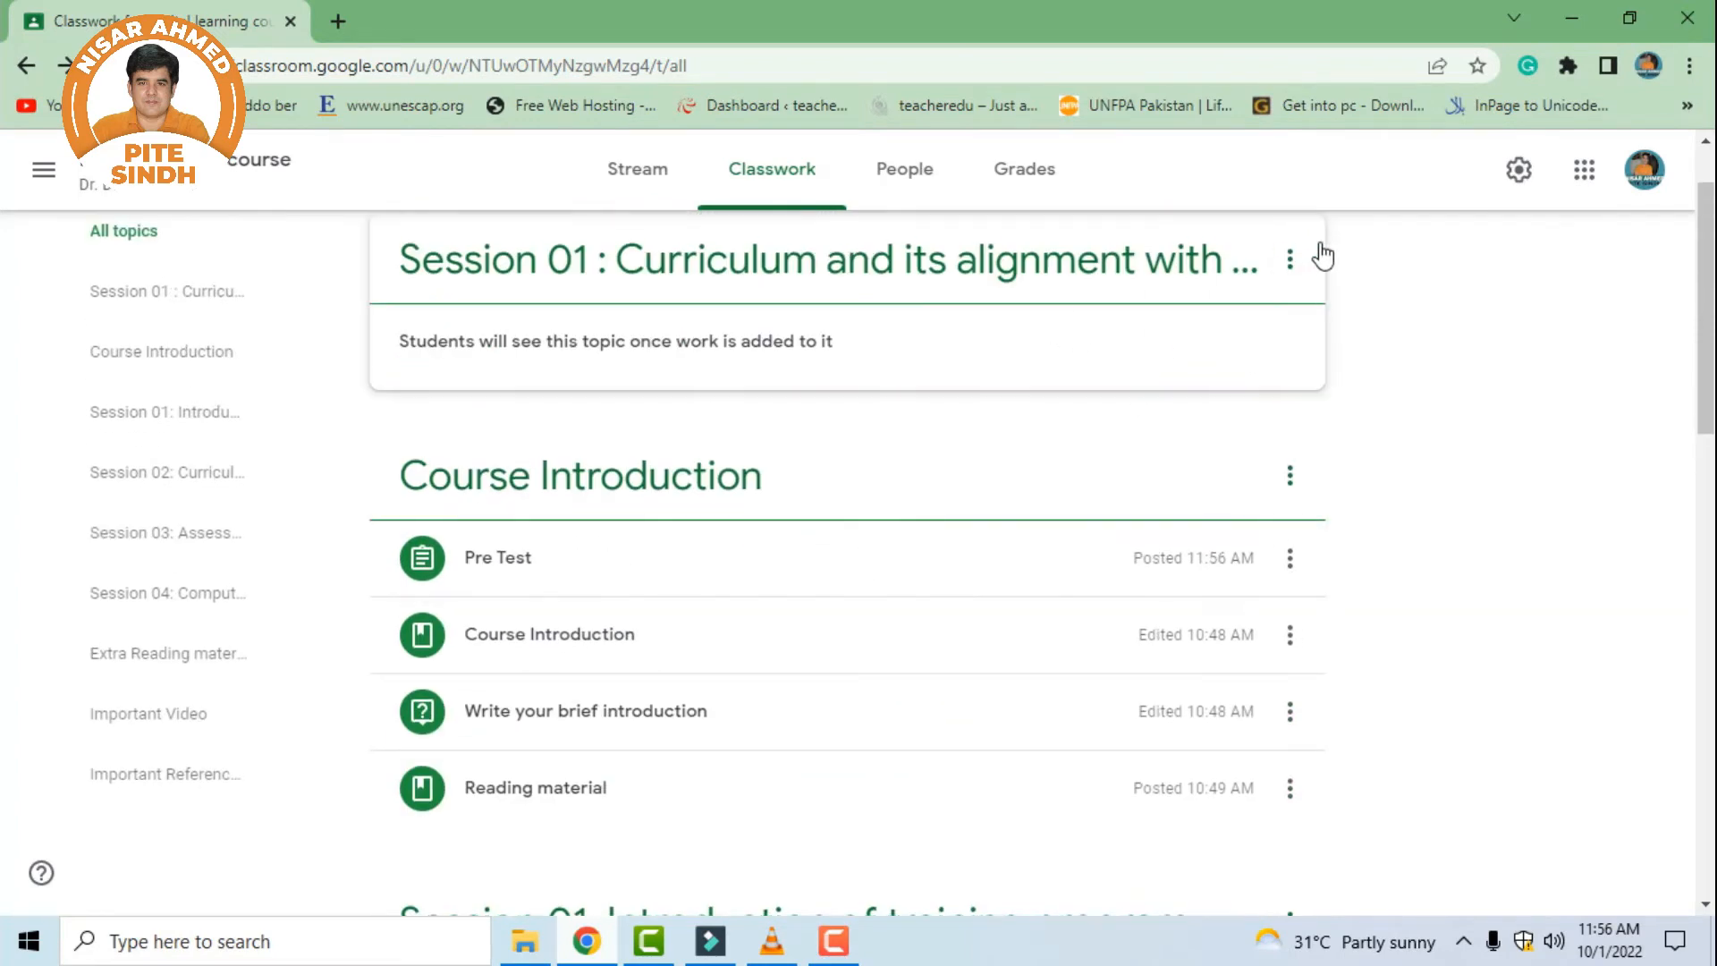
click(1291, 261)
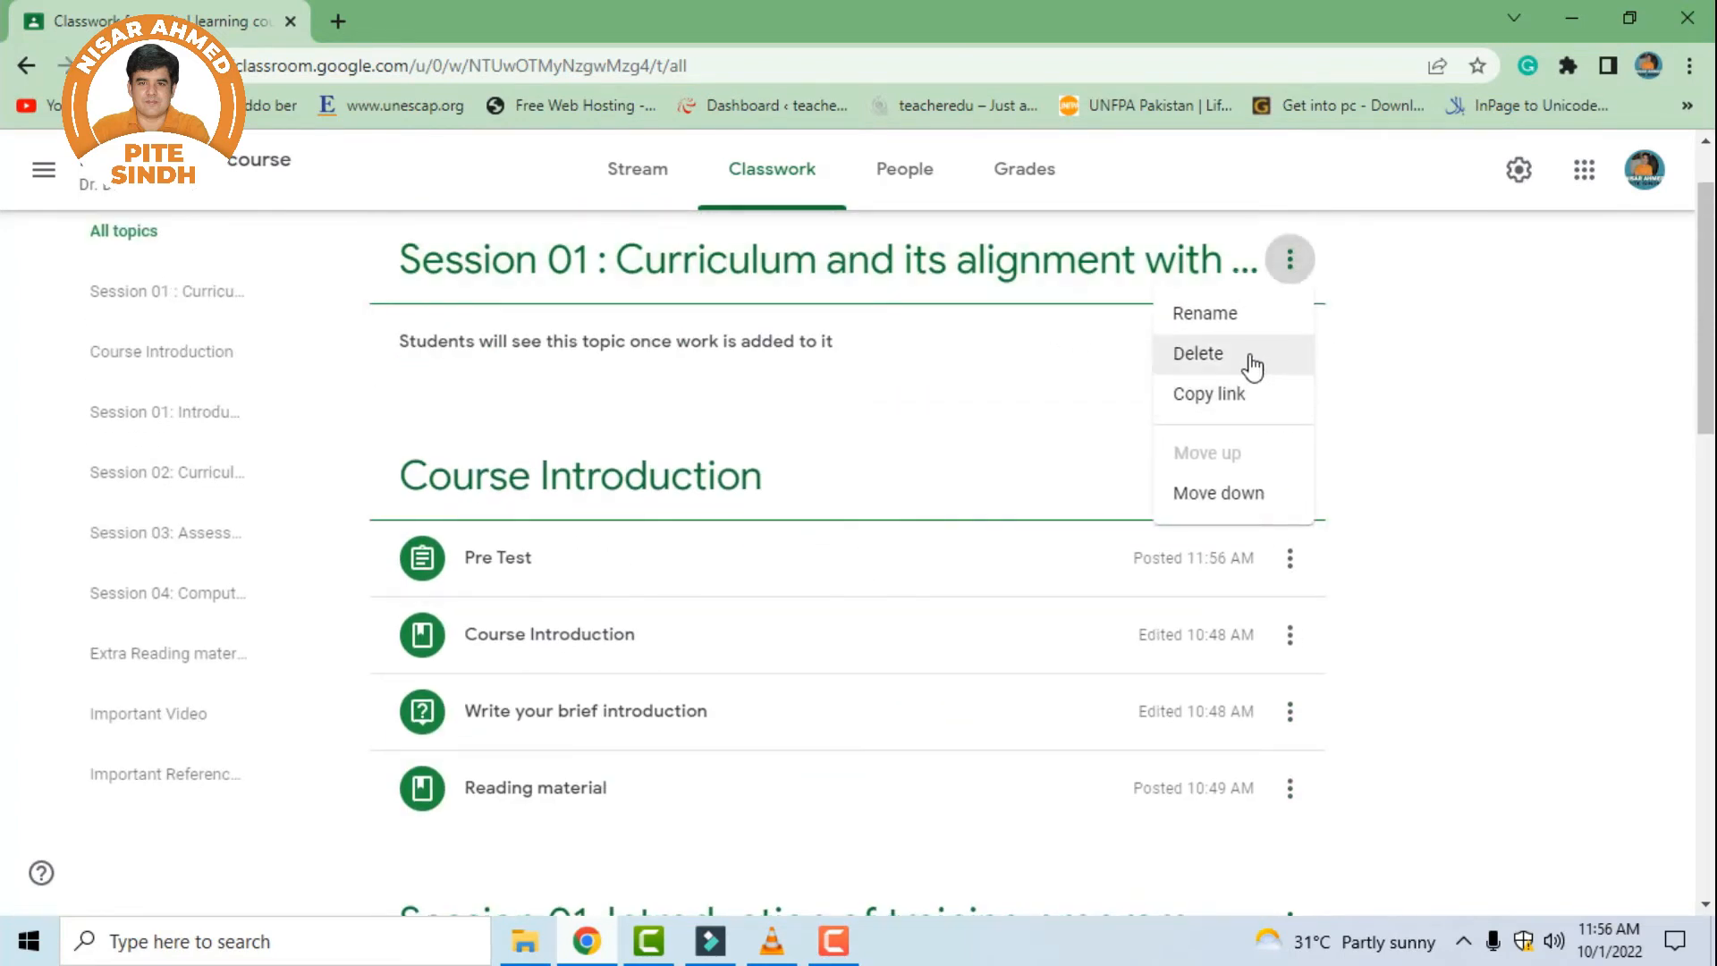
click(1252, 365)
click(988, 580)
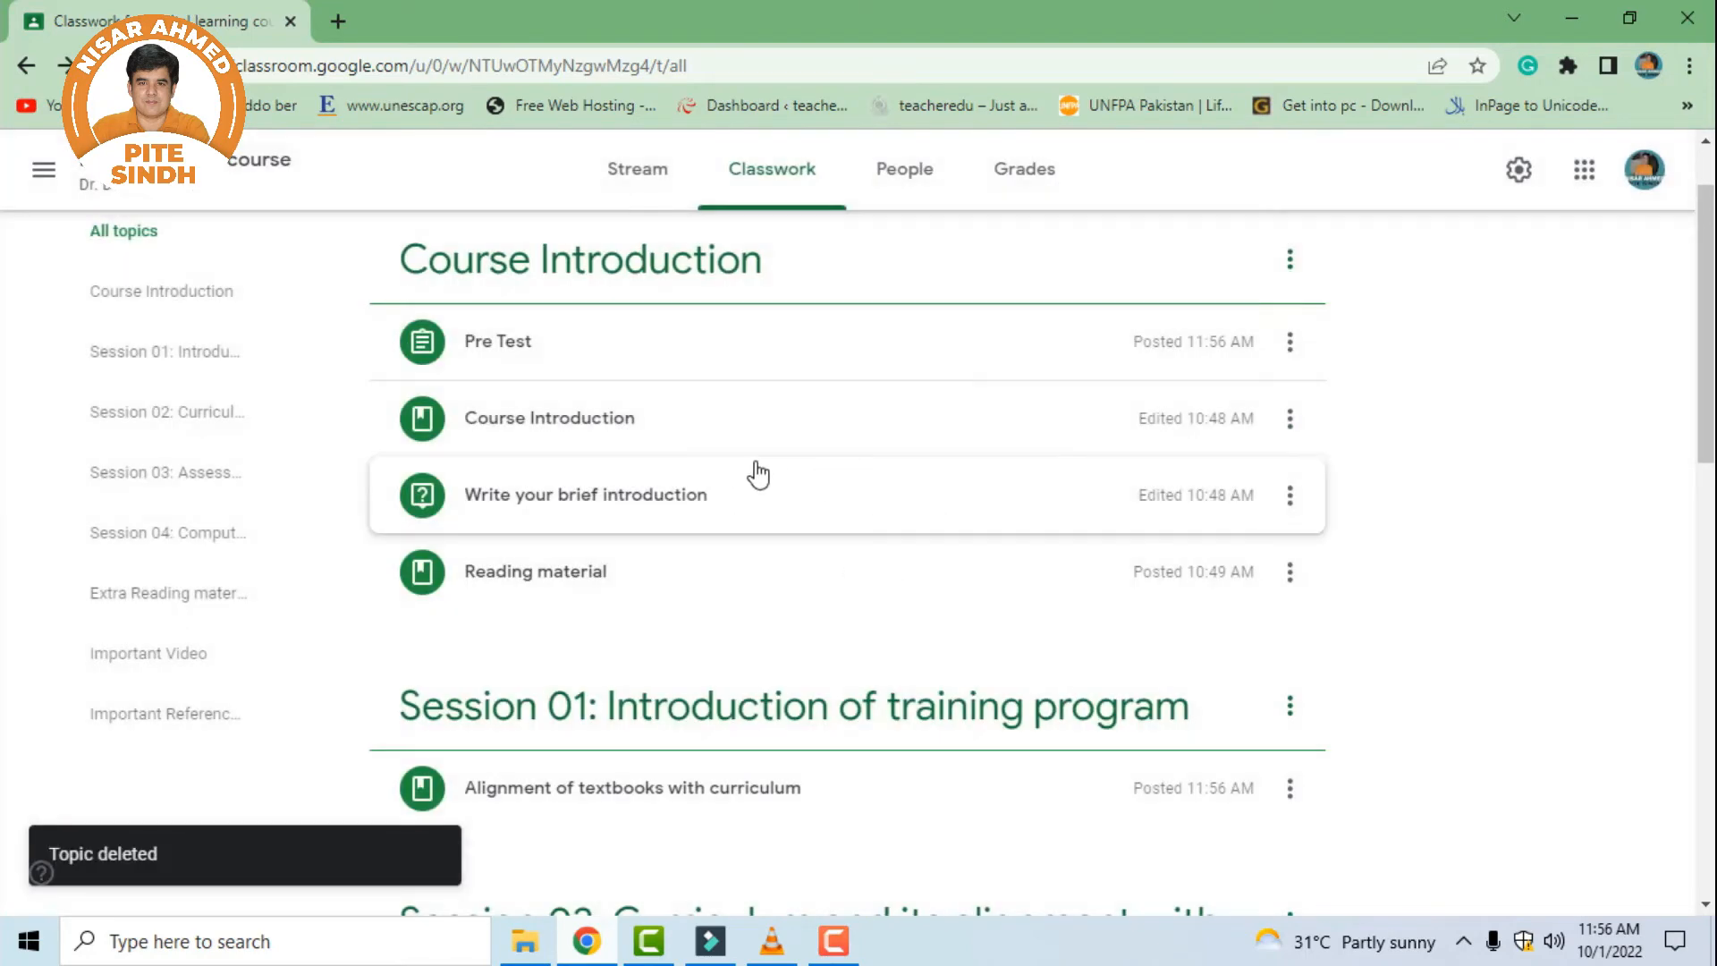
Create a new classwork material titled "Reading handout"
scroll(757, 470, down, 2)
scroll(778, 509, up, 3)
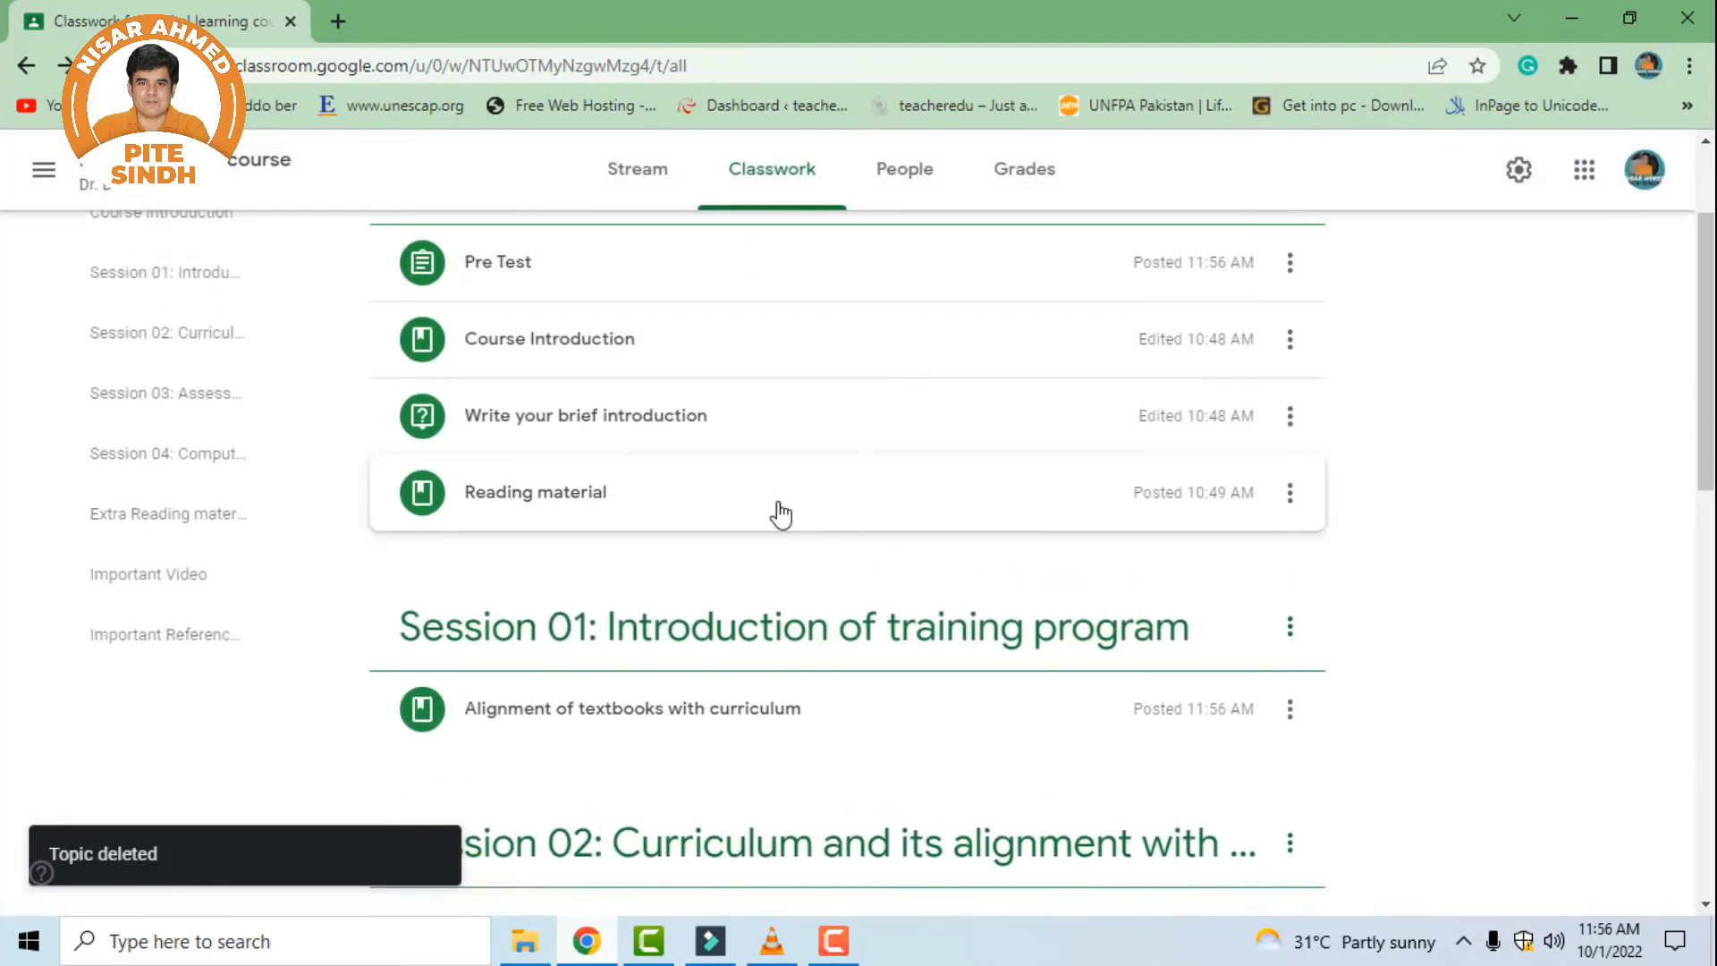
click(474, 265)
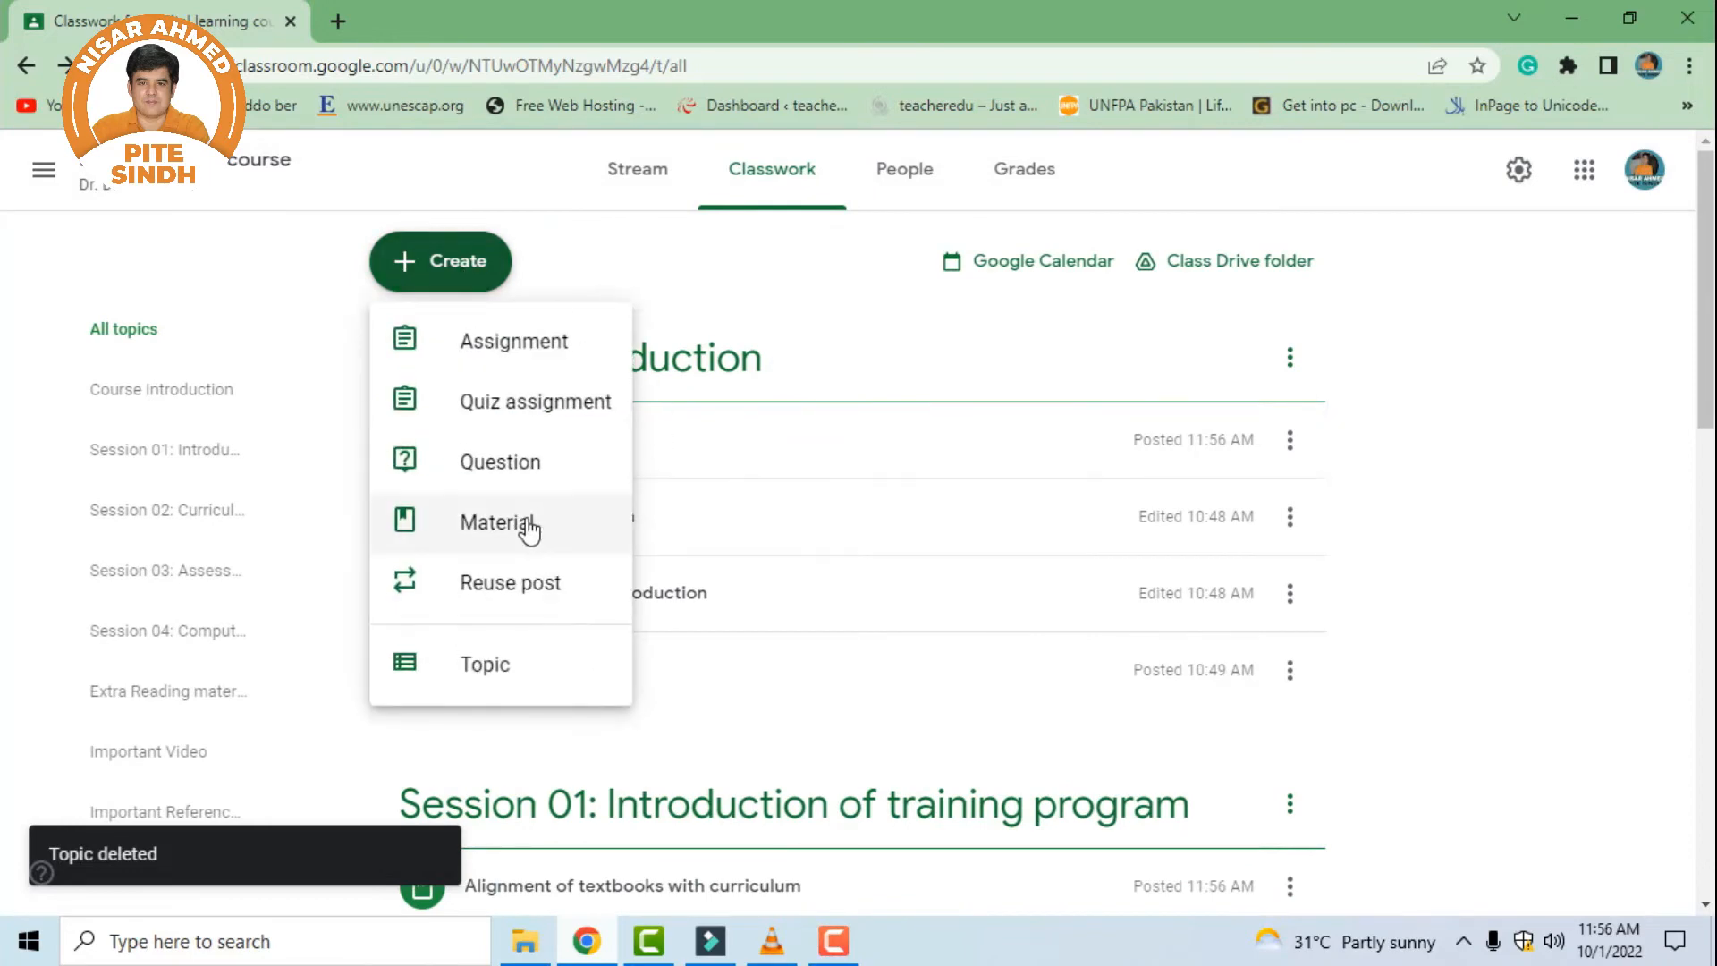
click(531, 526)
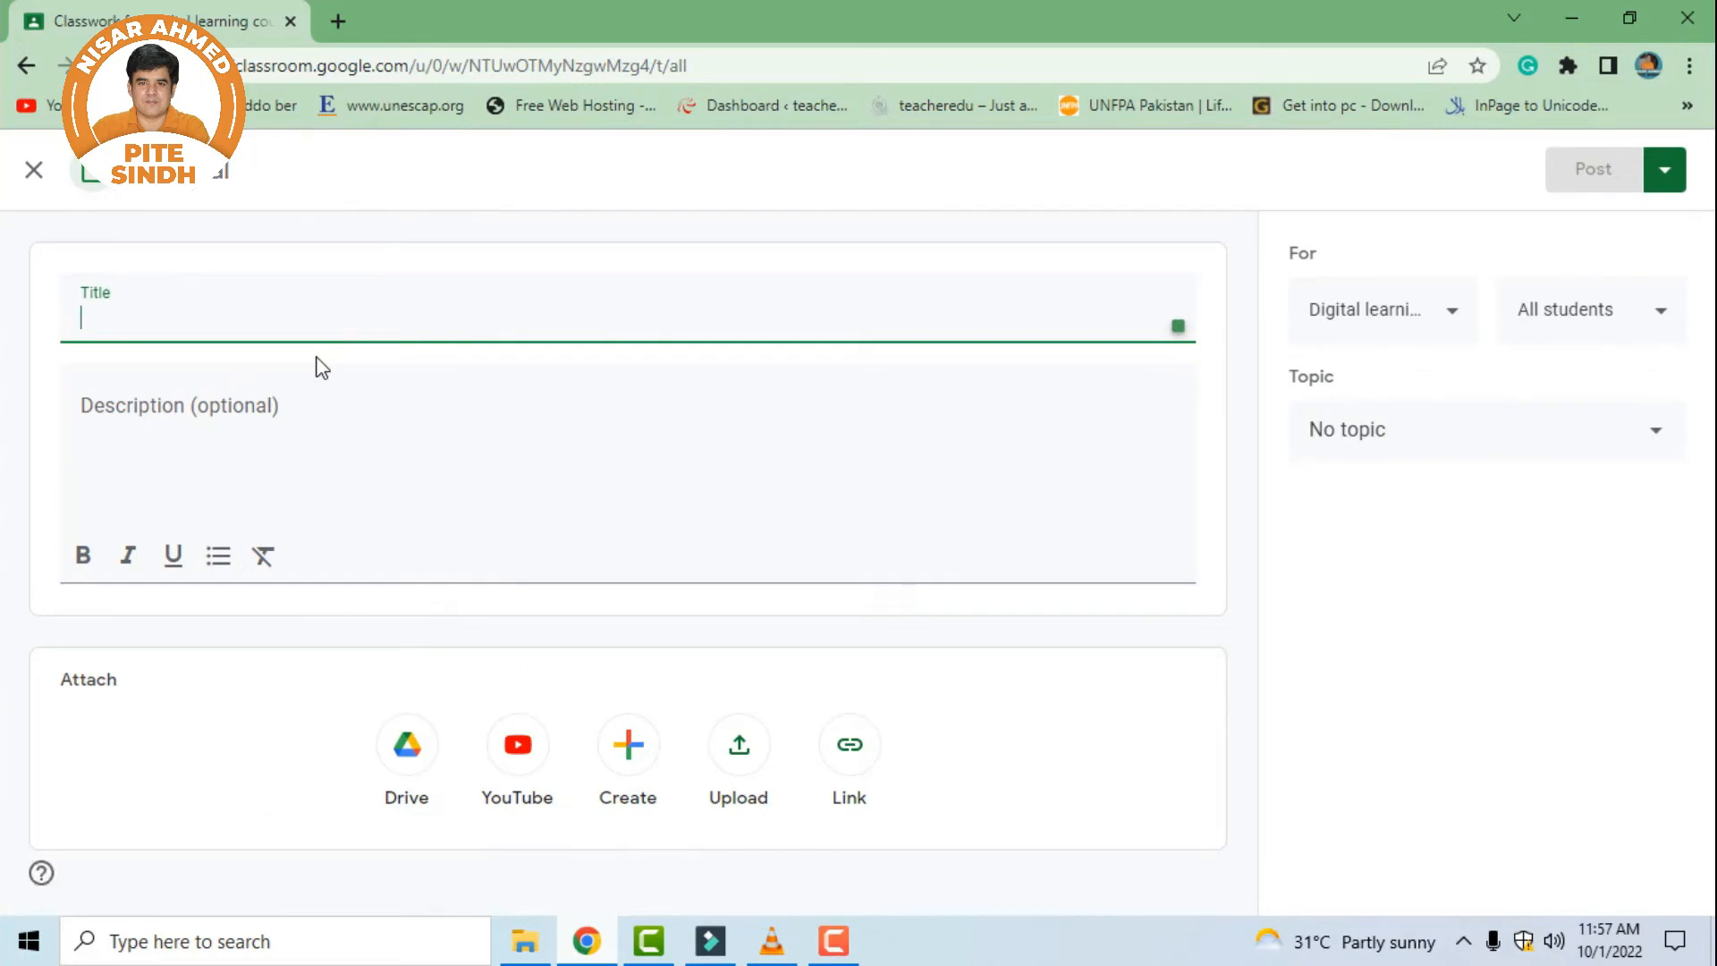
text(Reading handout)
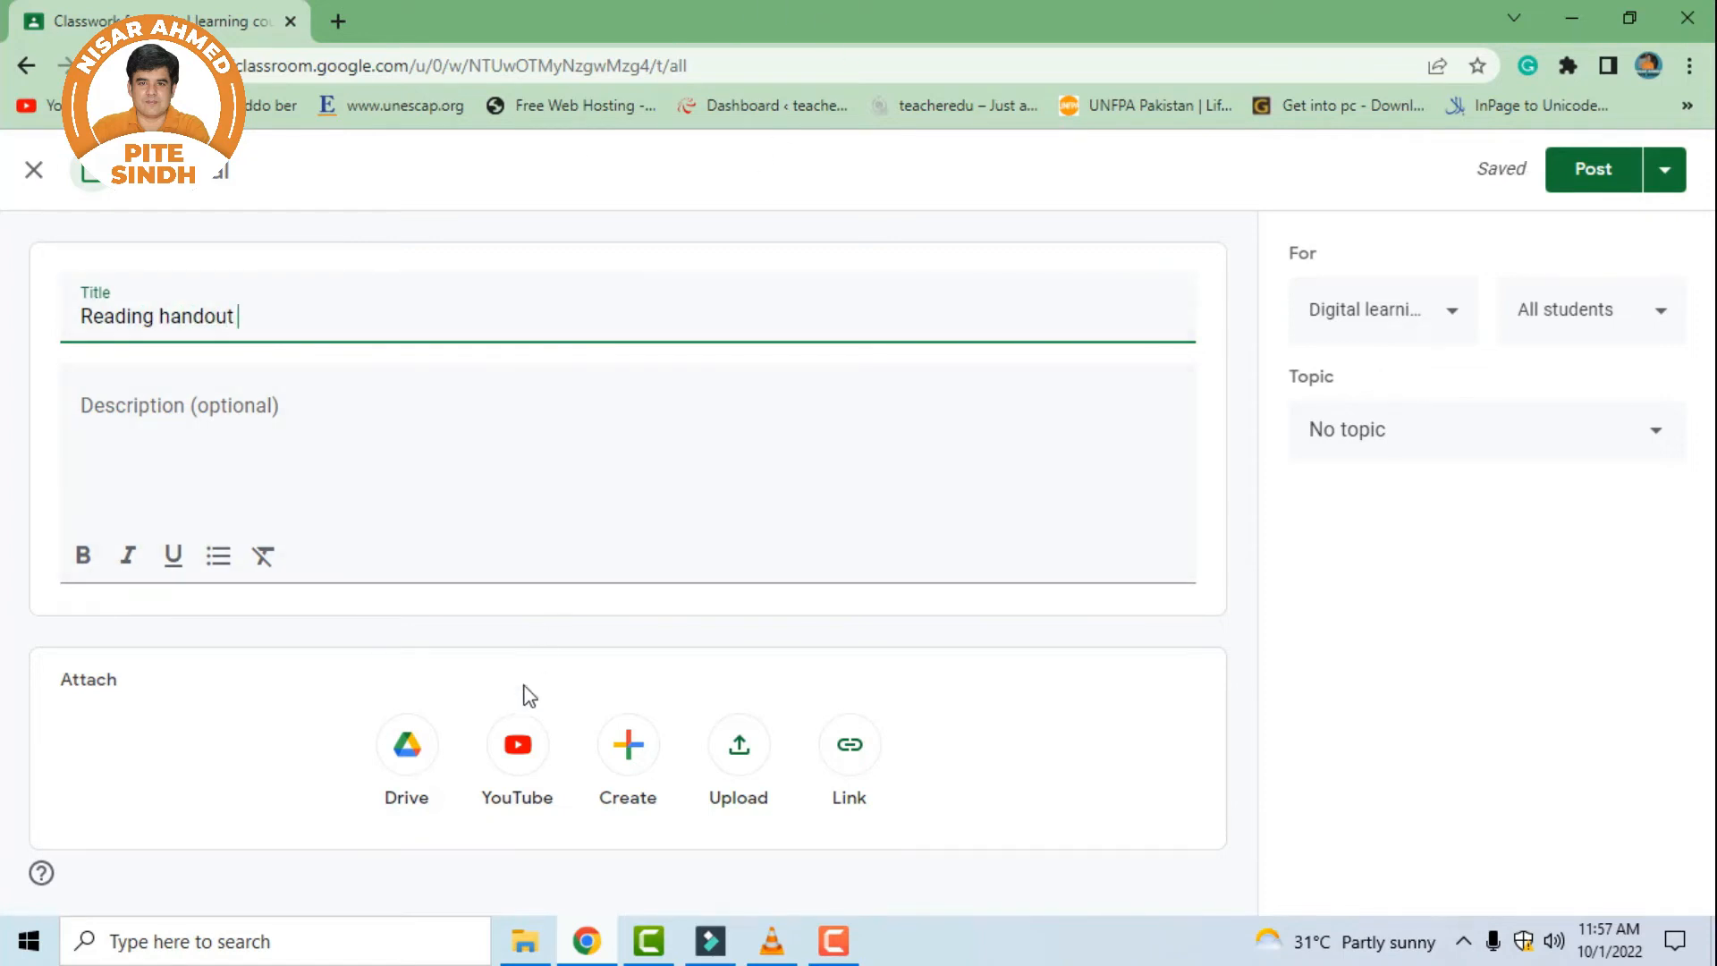
Upload the presentation "04-21st Century Skills" from the Lectures ppts folder as the material's attachment
click(757, 766)
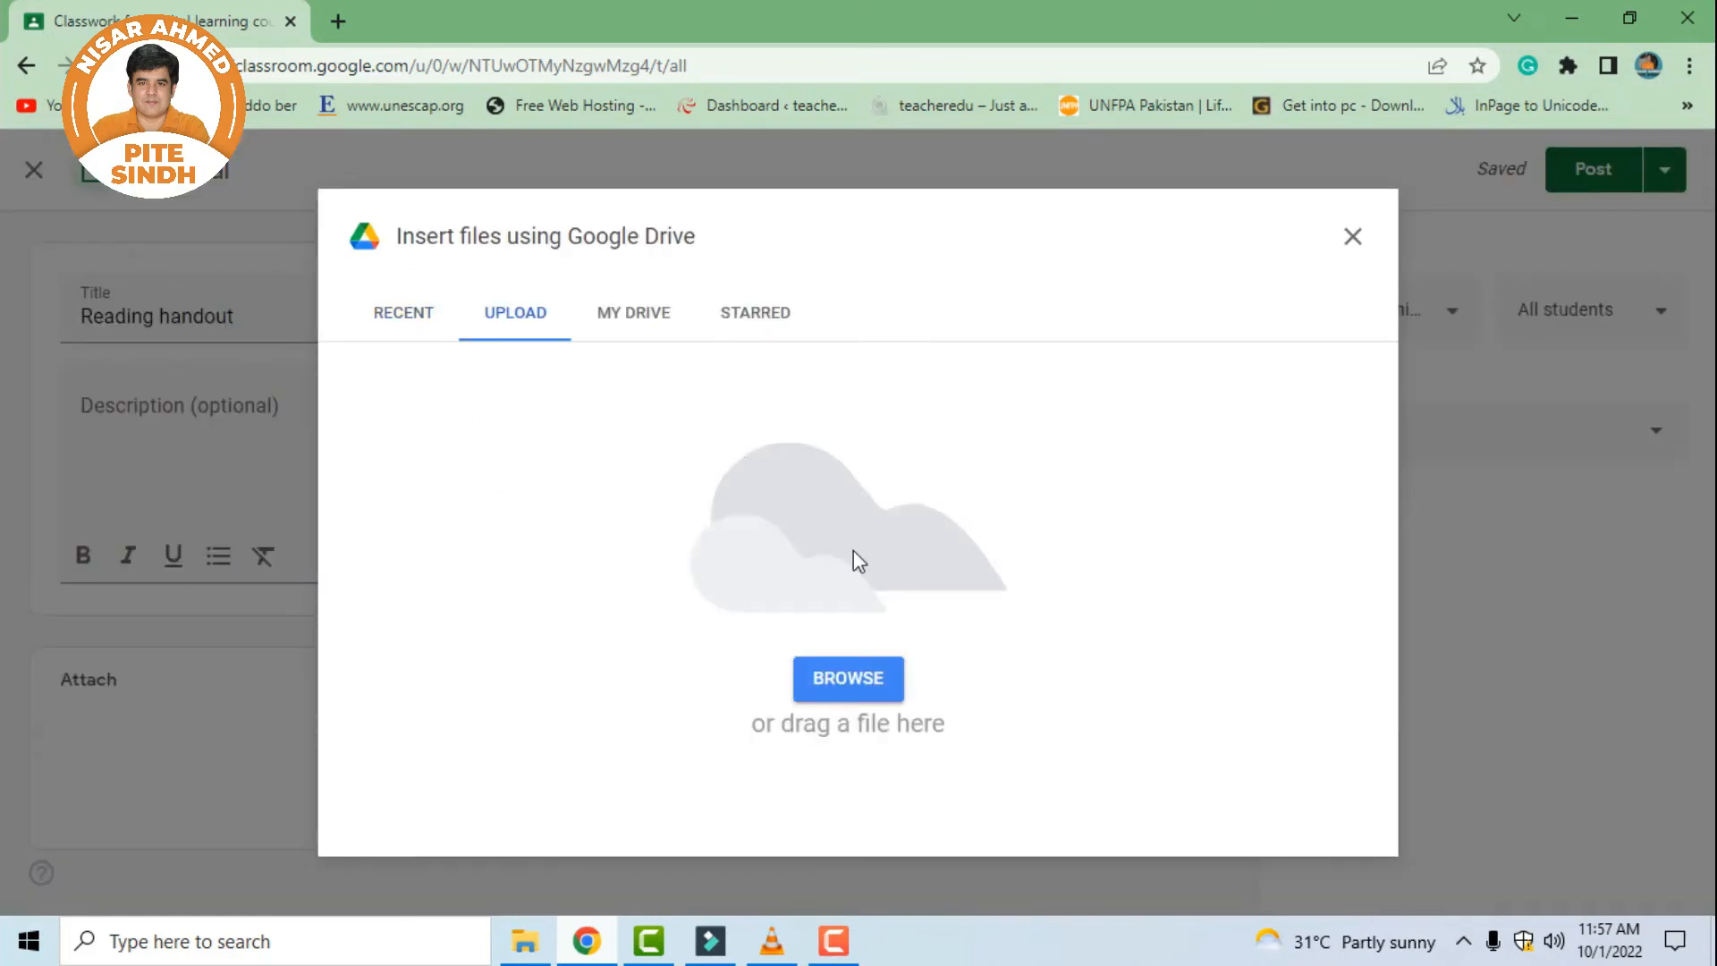
click(850, 682)
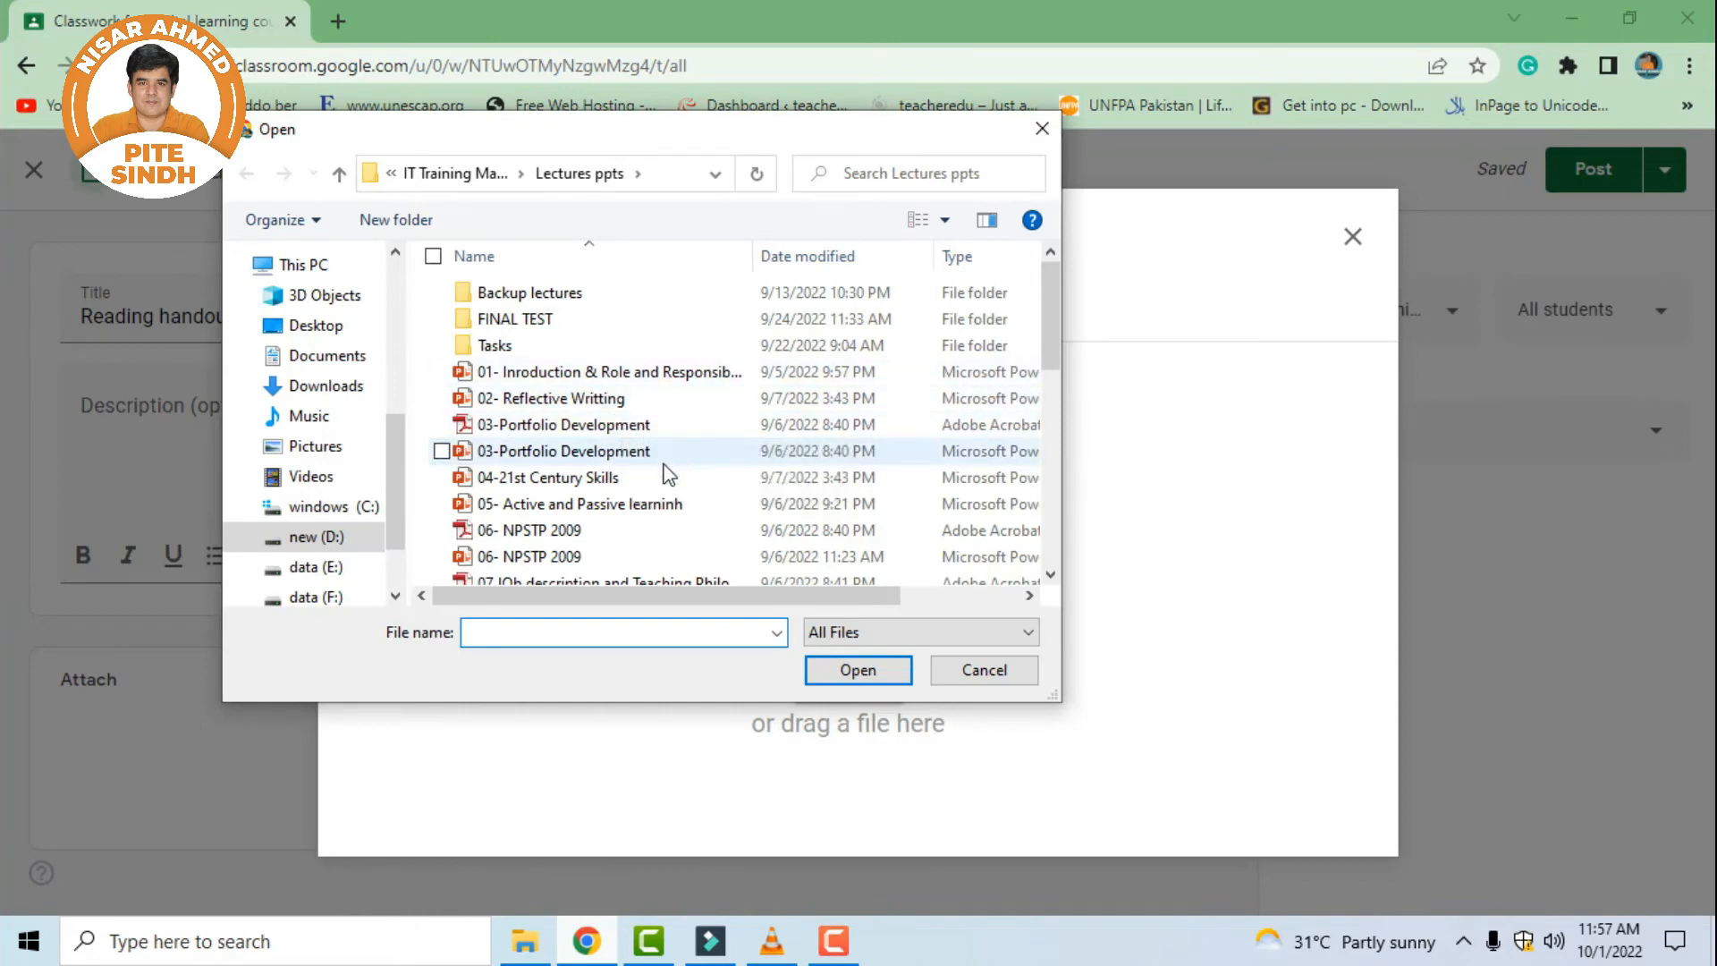
scroll(662, 518, down, 1)
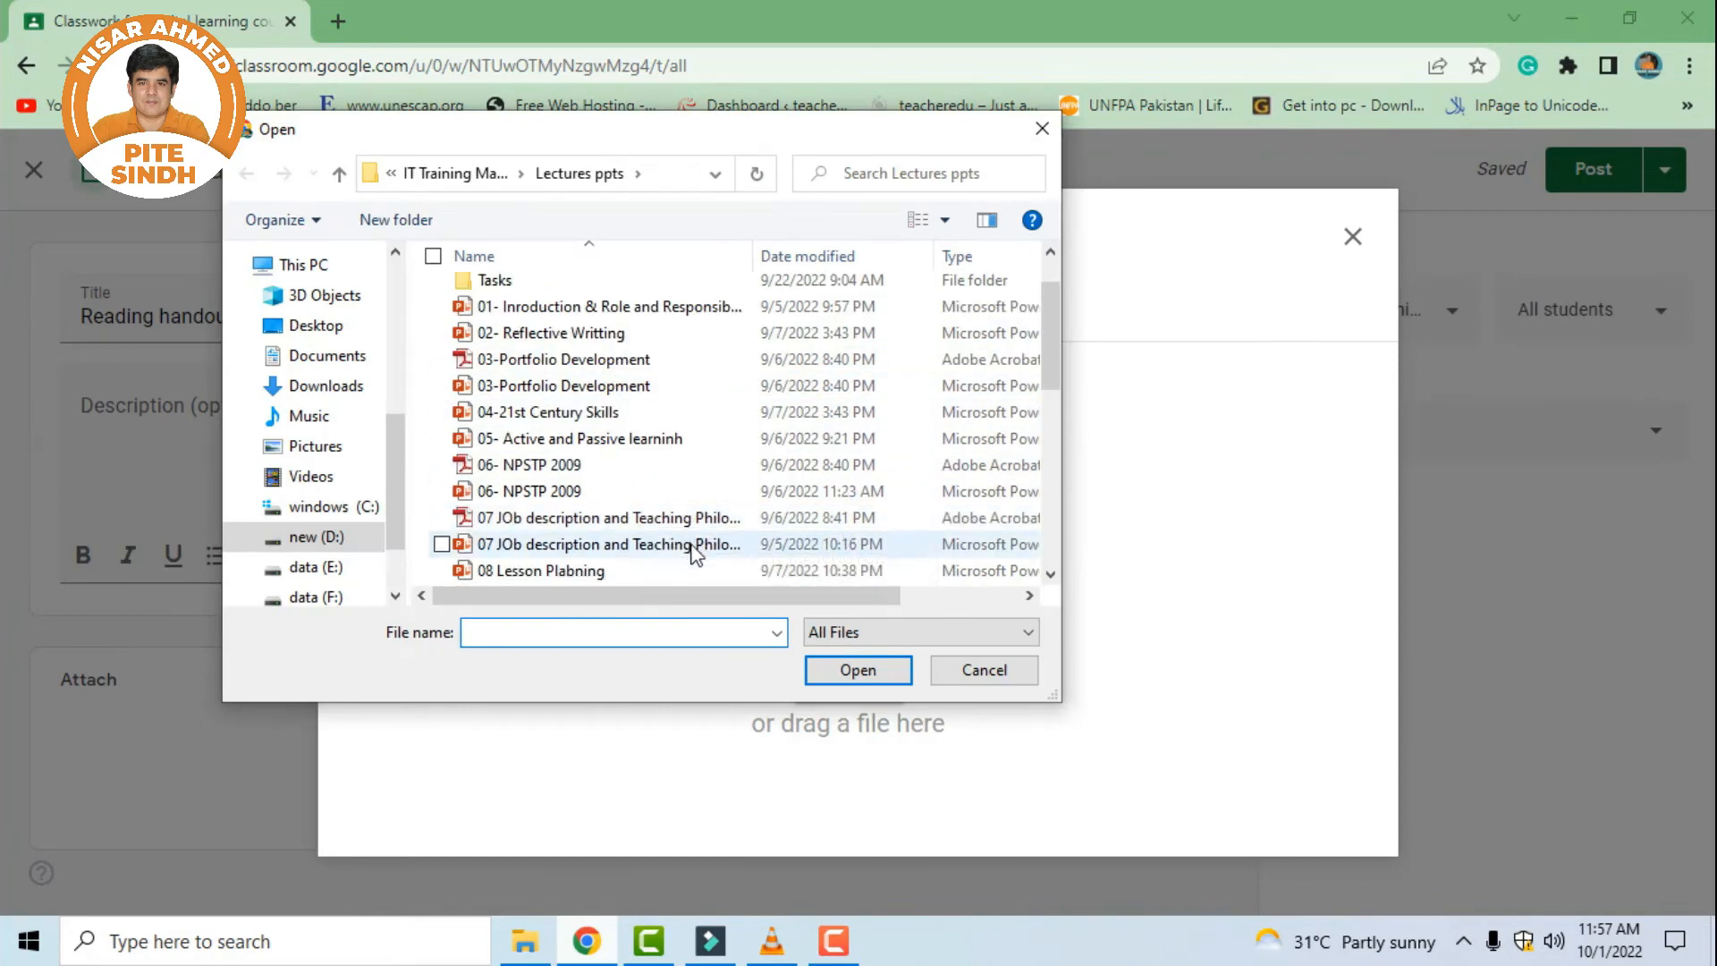
scroll(686, 564, down, 1)
scroll(675, 447, up, 2)
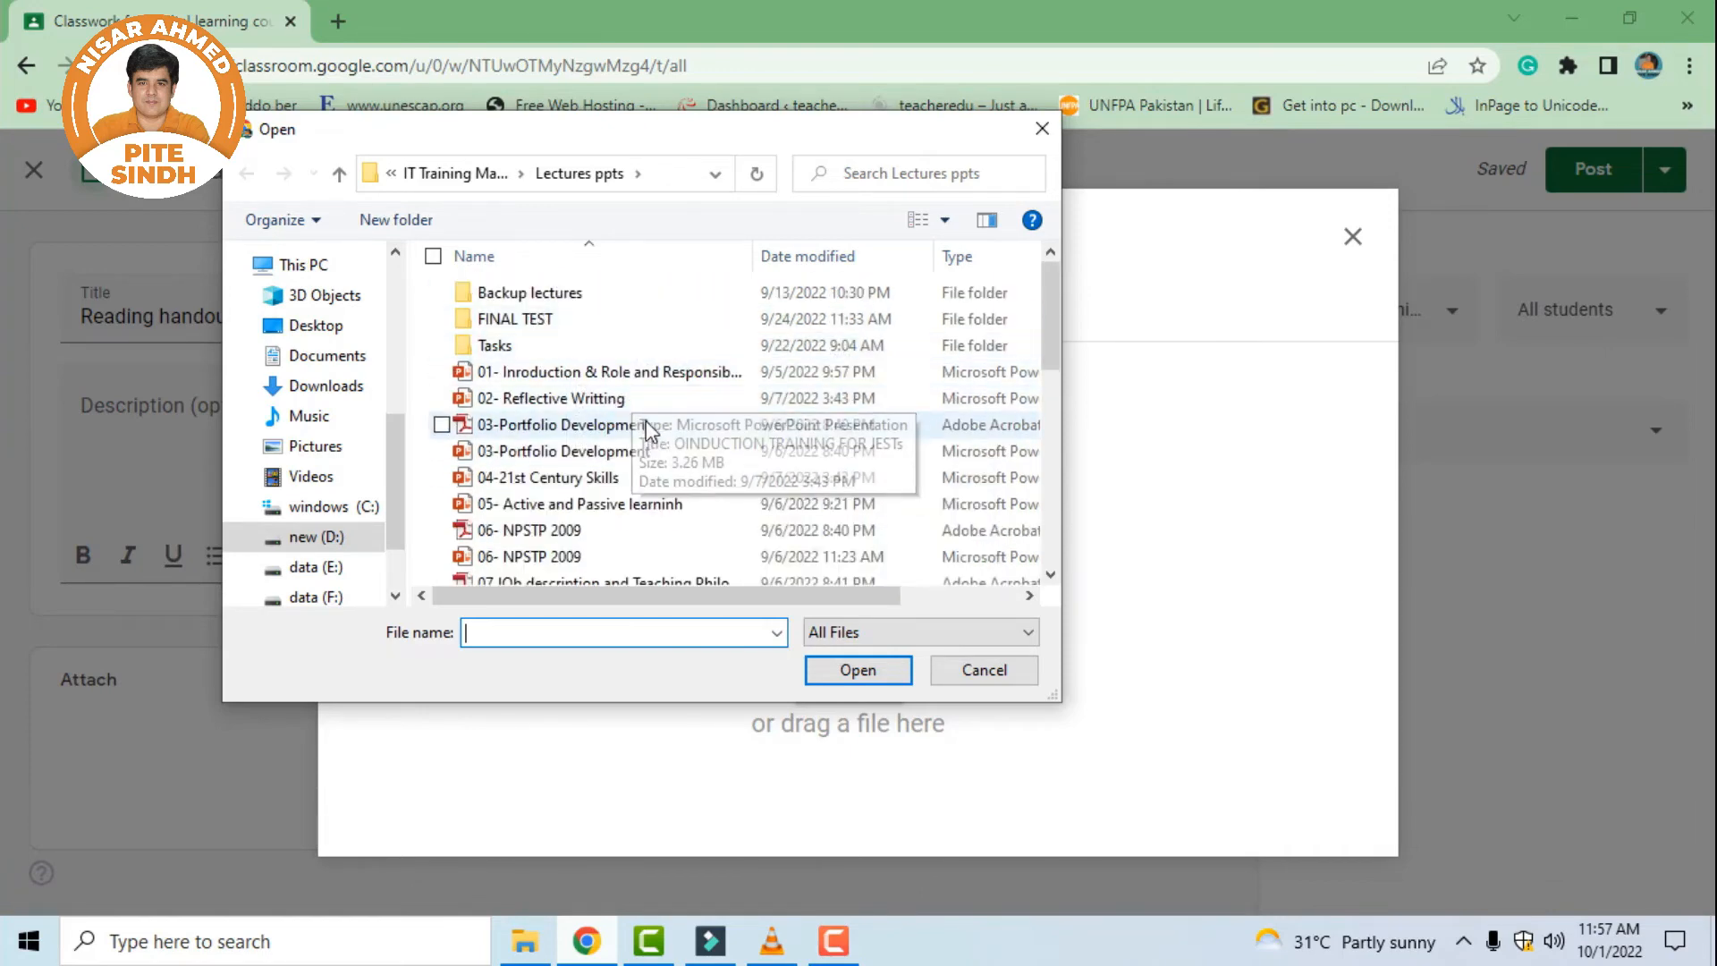
double_click(642, 476)
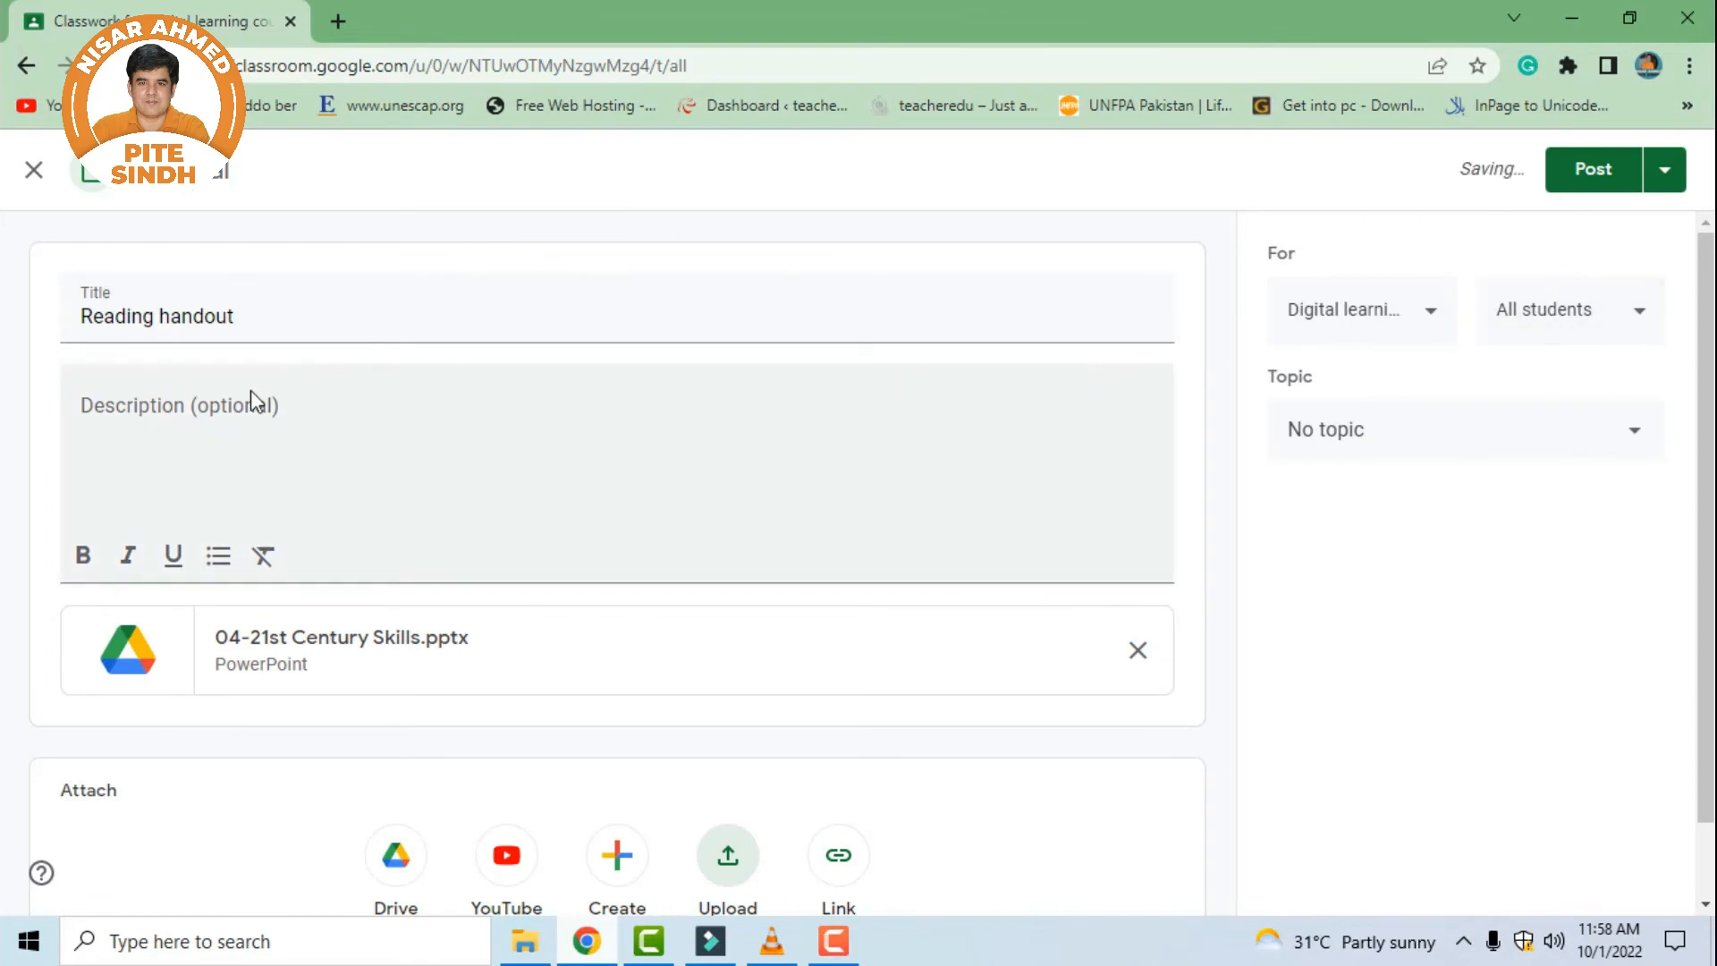
File the "Reading handout" material under the topic "Session 02: Curriculum and its alignment with ..." and post it
click(173, 394)
scroll(384, 742, down, 1)
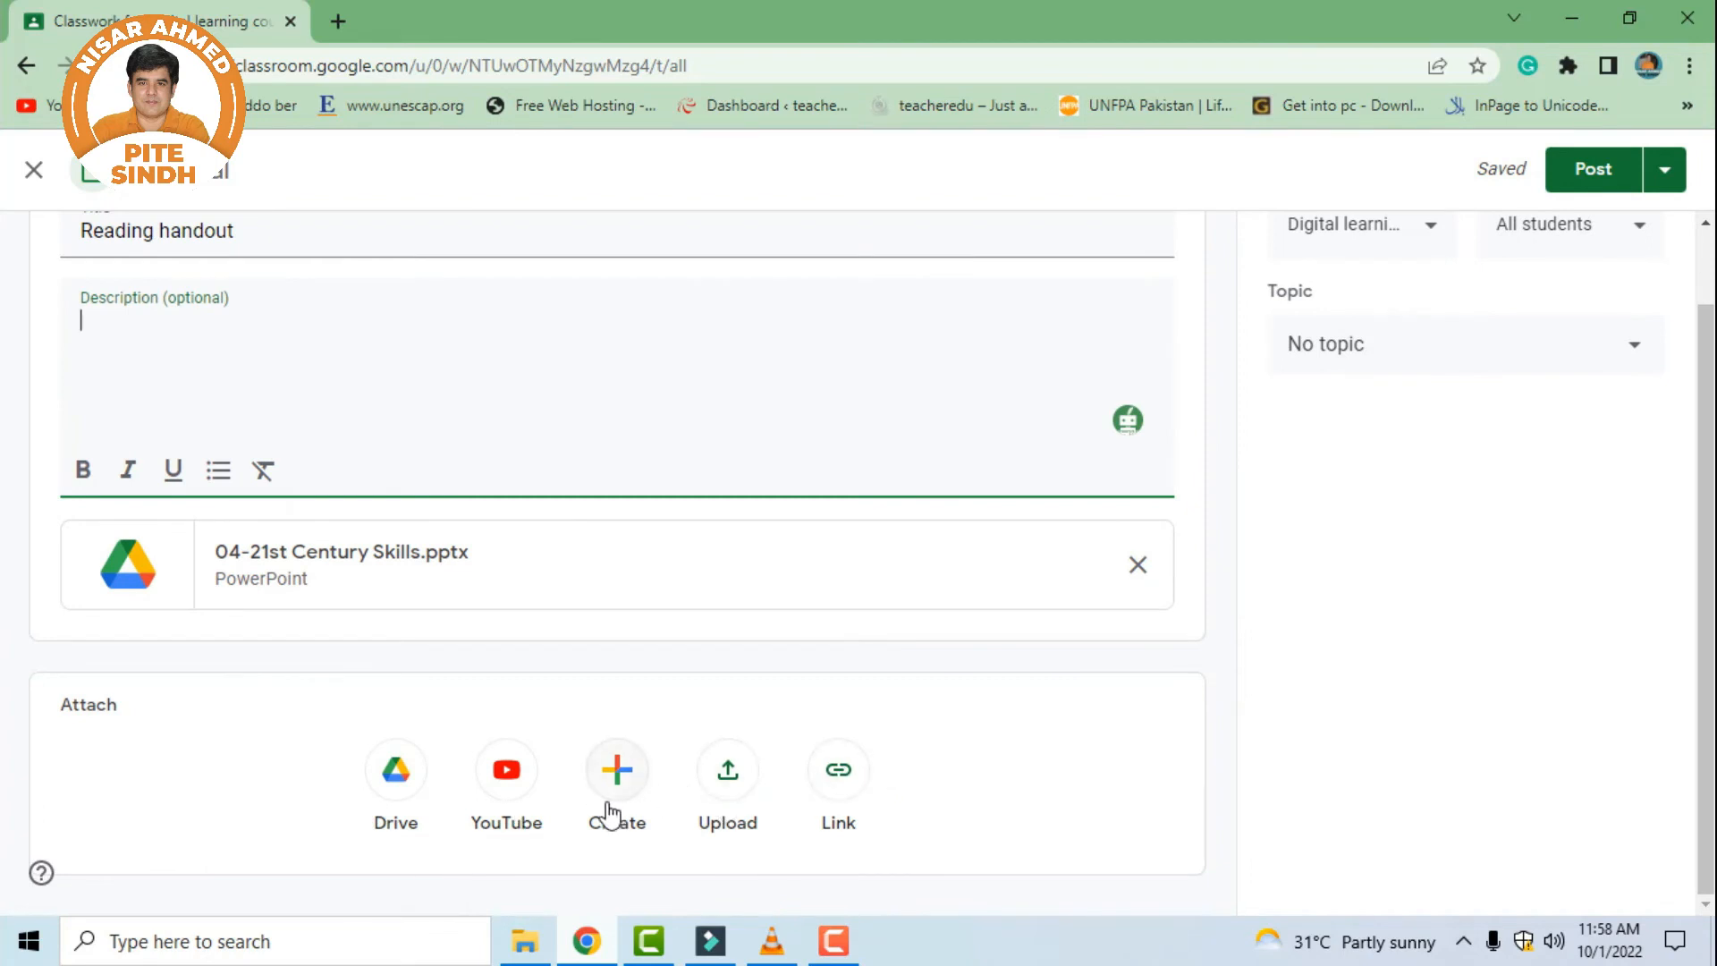
scroll(1345, 513, up, 1)
click(1398, 433)
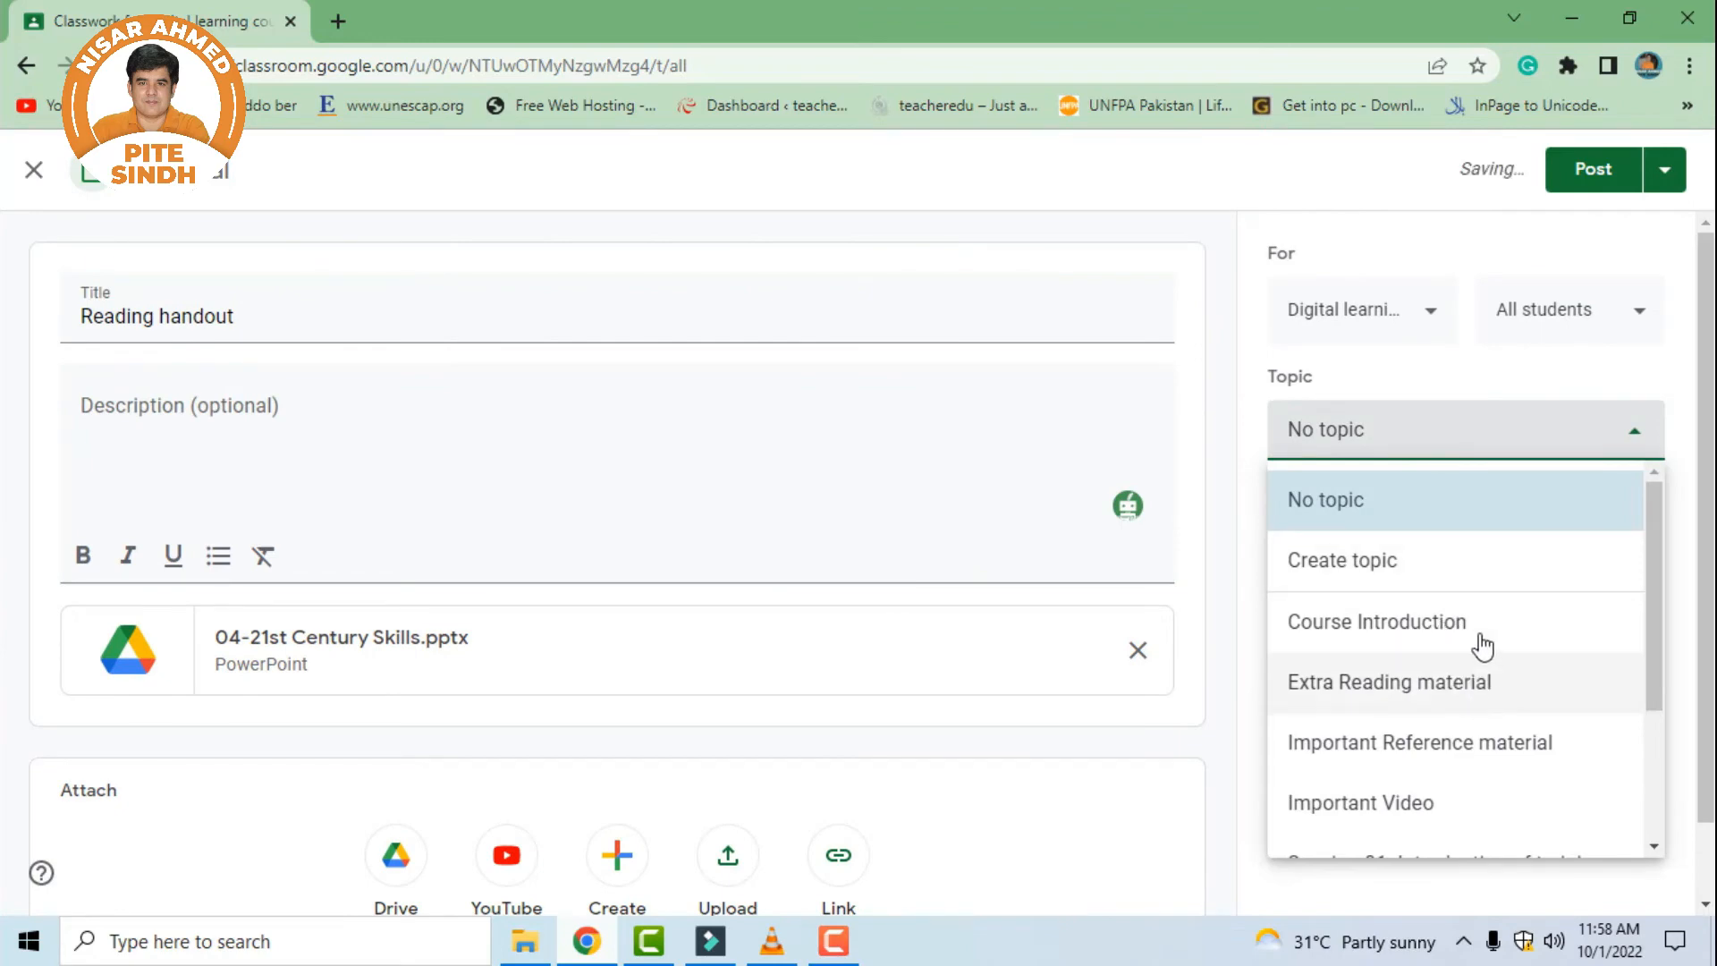
scroll(1377, 564, down, 1)
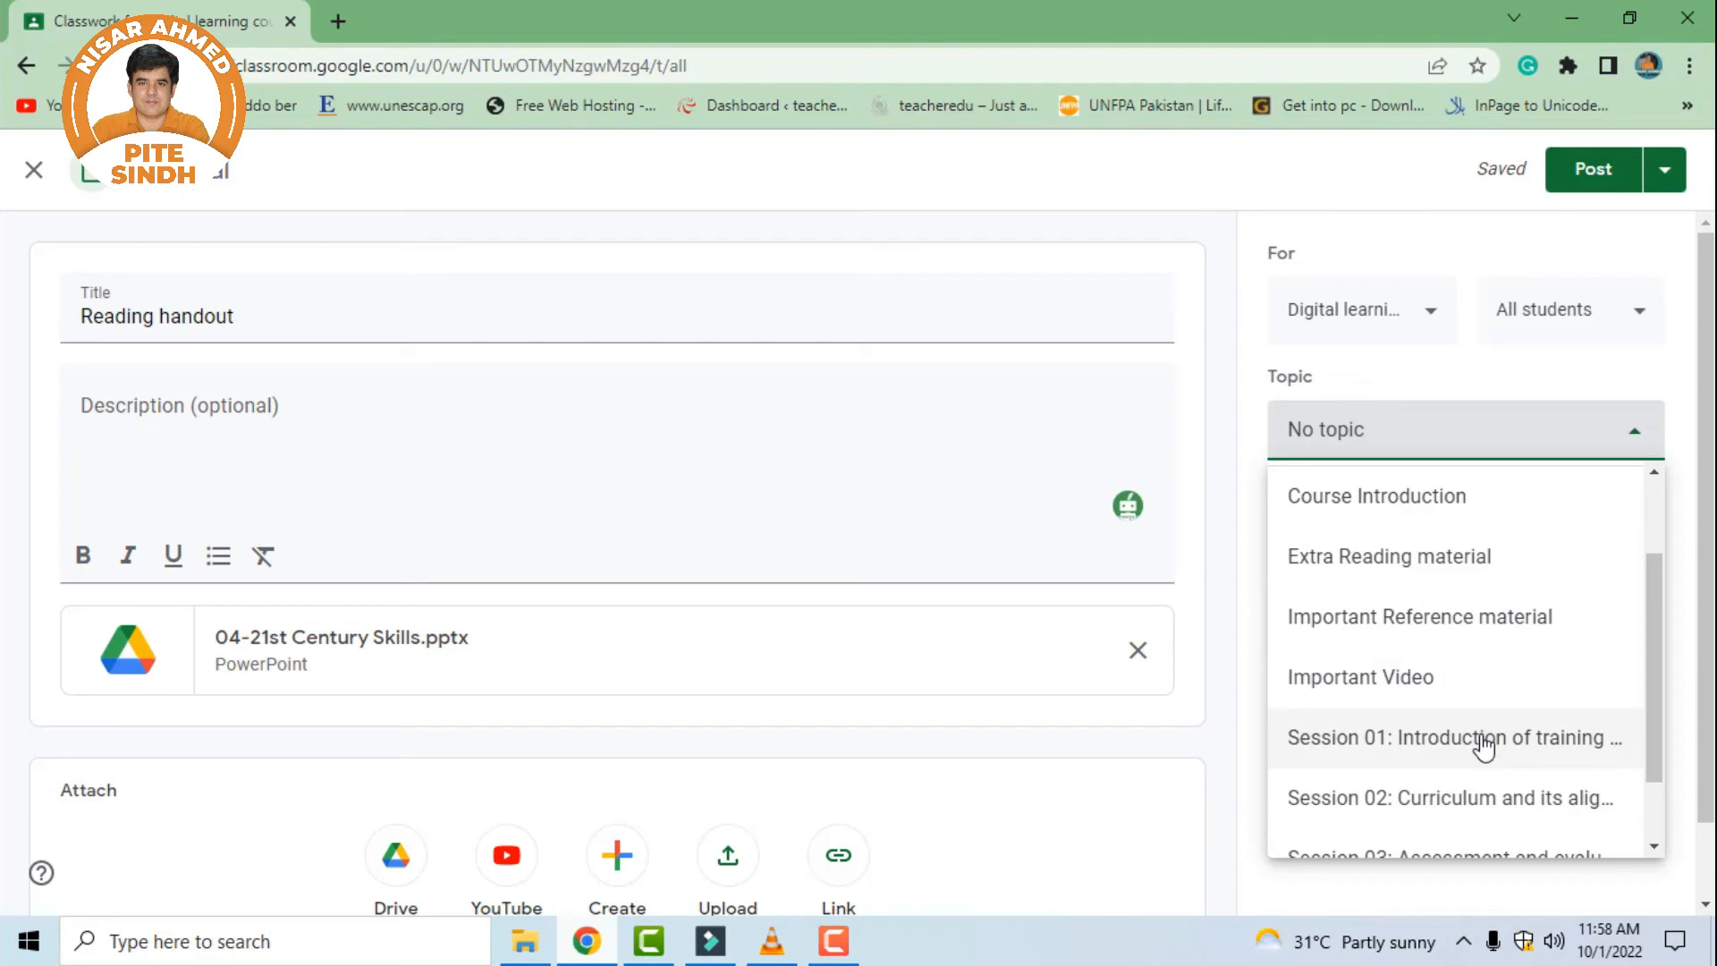
click(1524, 821)
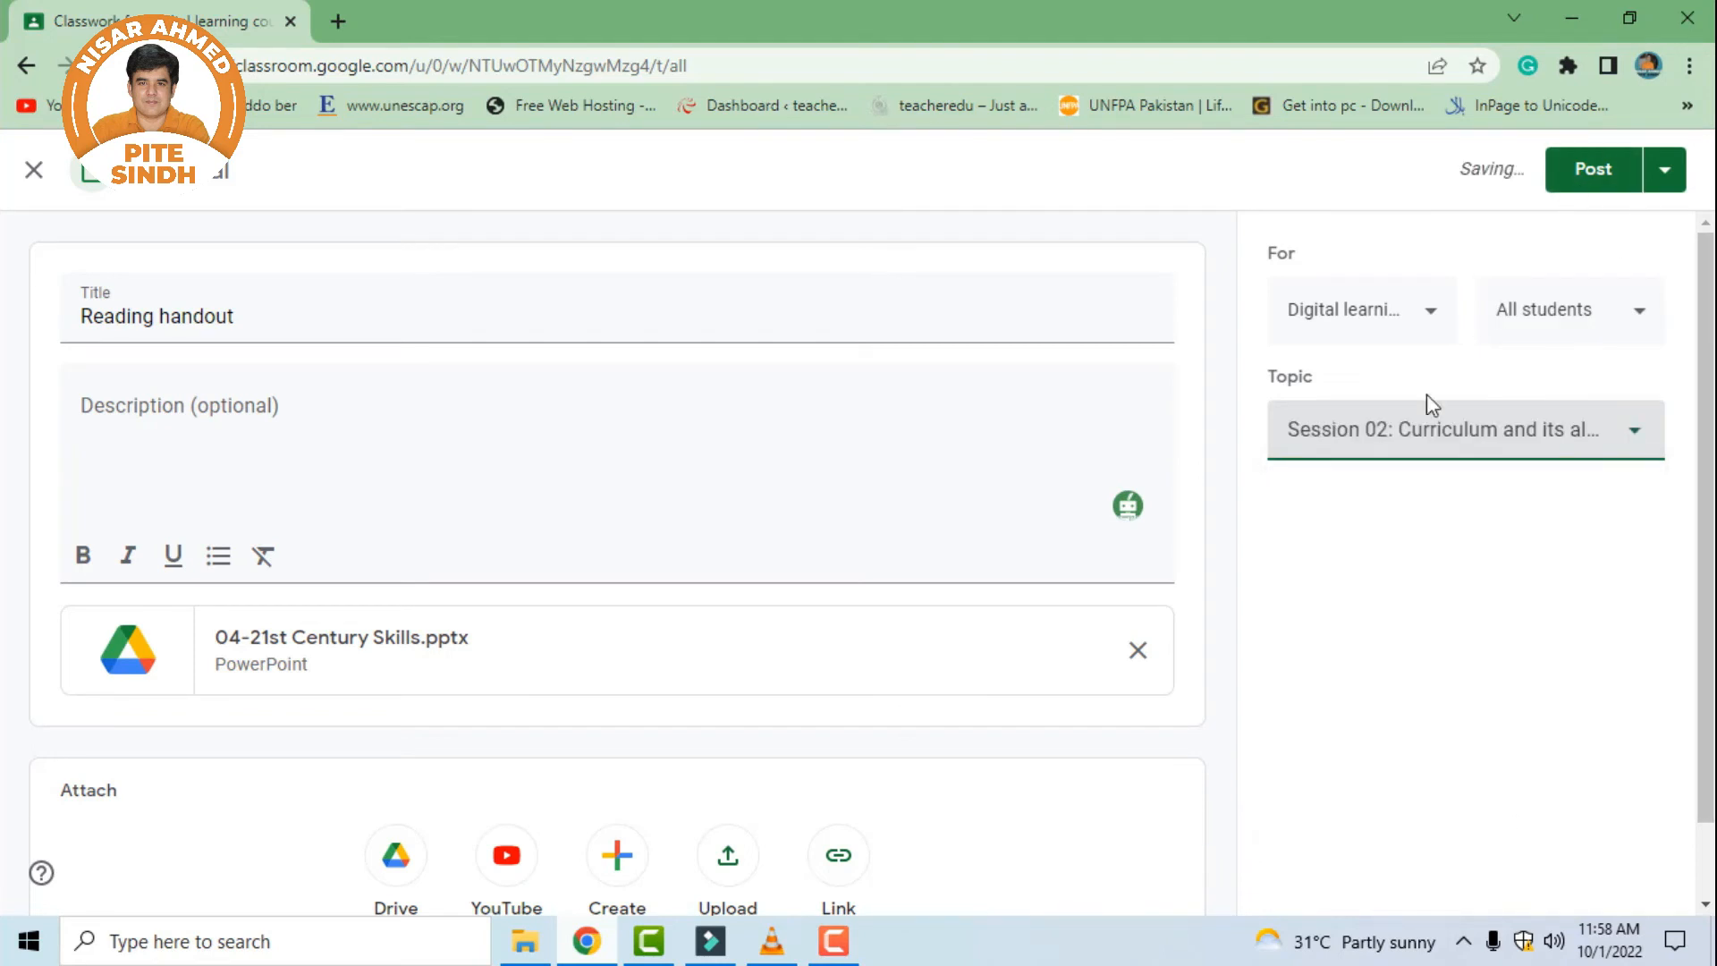
click(1552, 169)
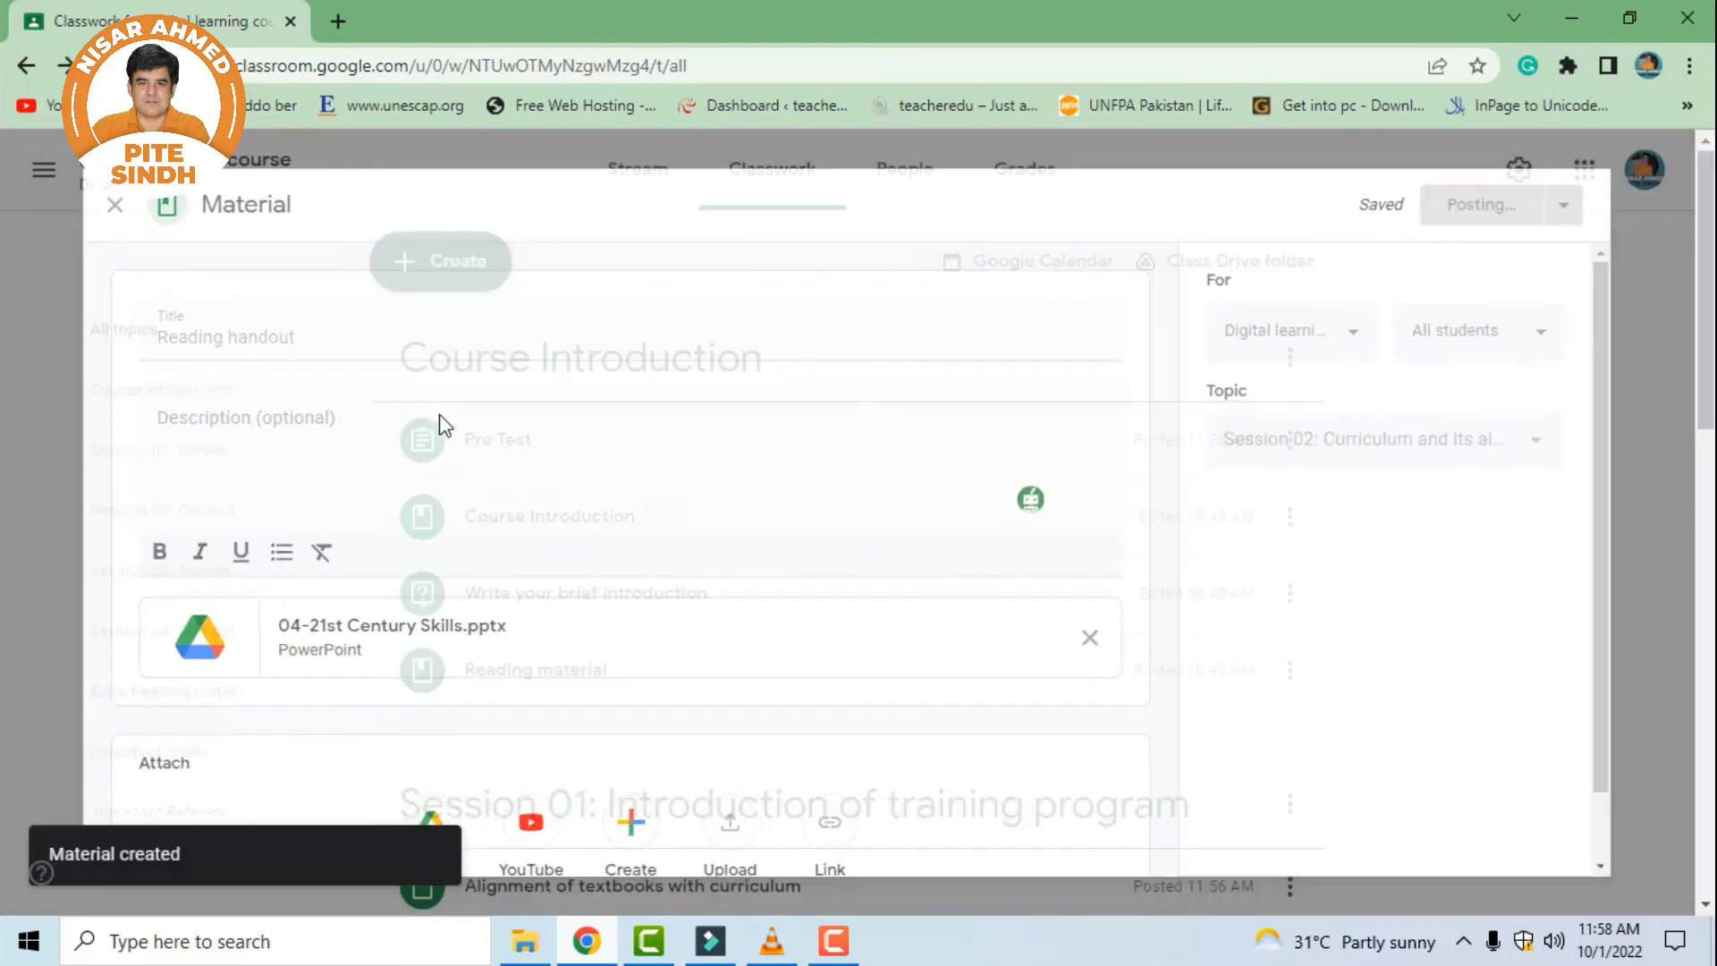
Move the "Alignment of textbooks with curriculum" material from Session 01 into the Session 02 topic, above "Reading handout"
scroll(738, 671, down, 7)
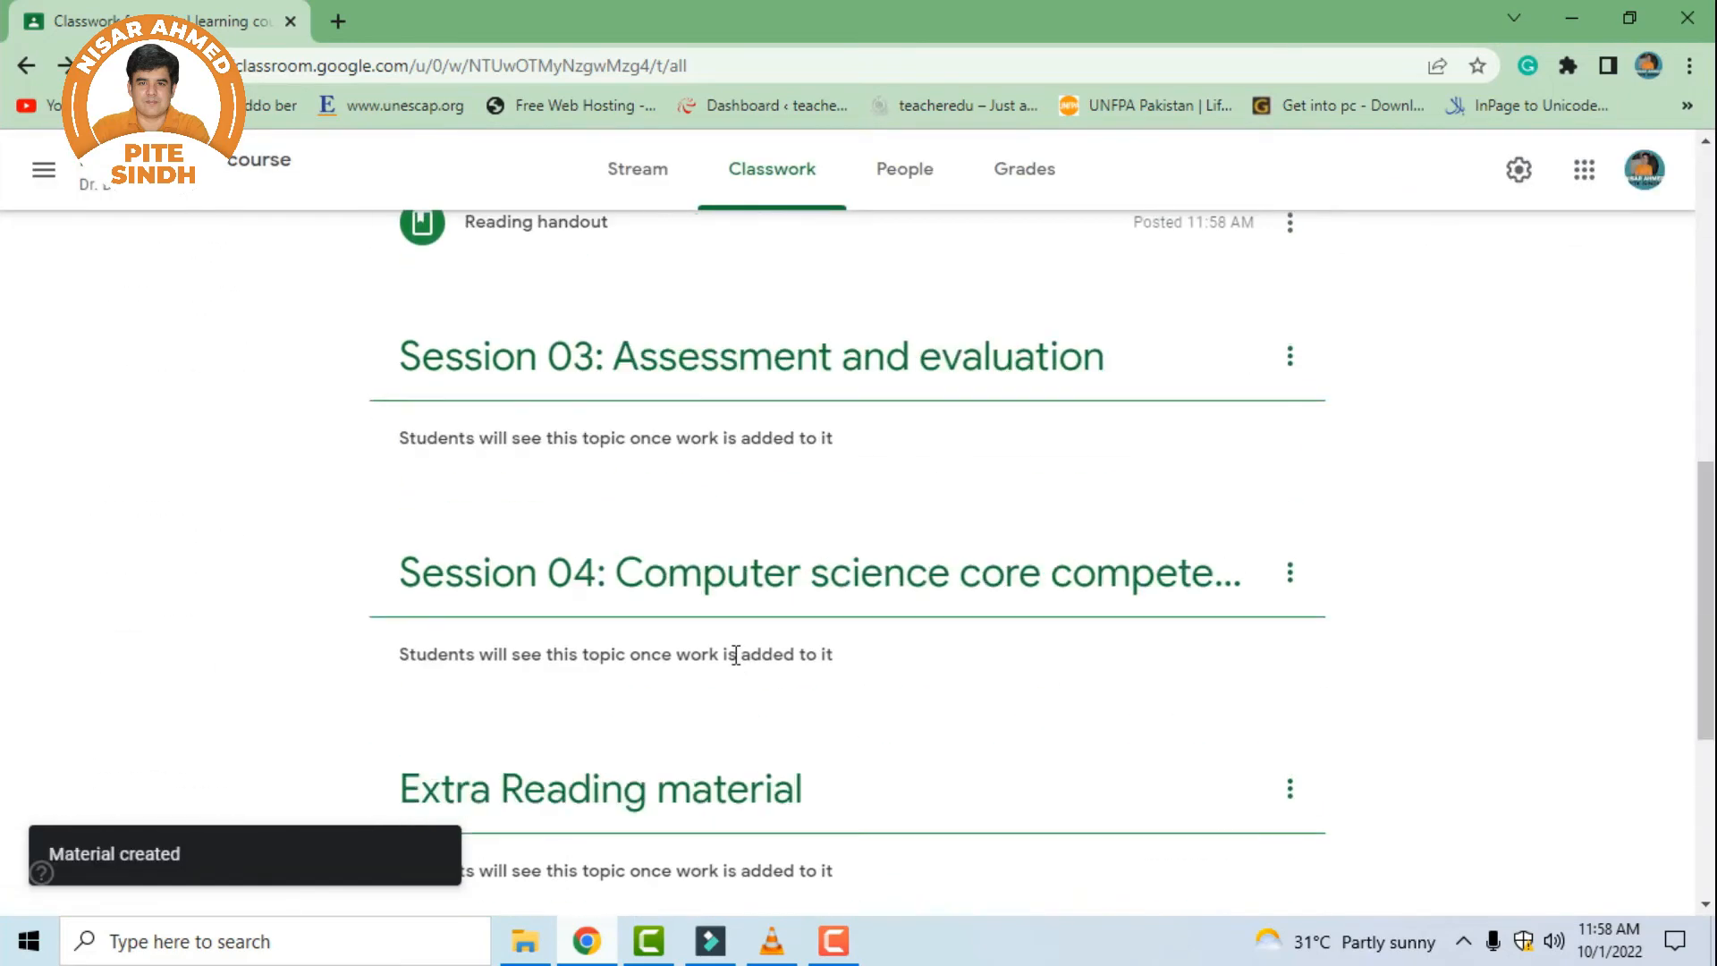
scroll(714, 625, up, 3)
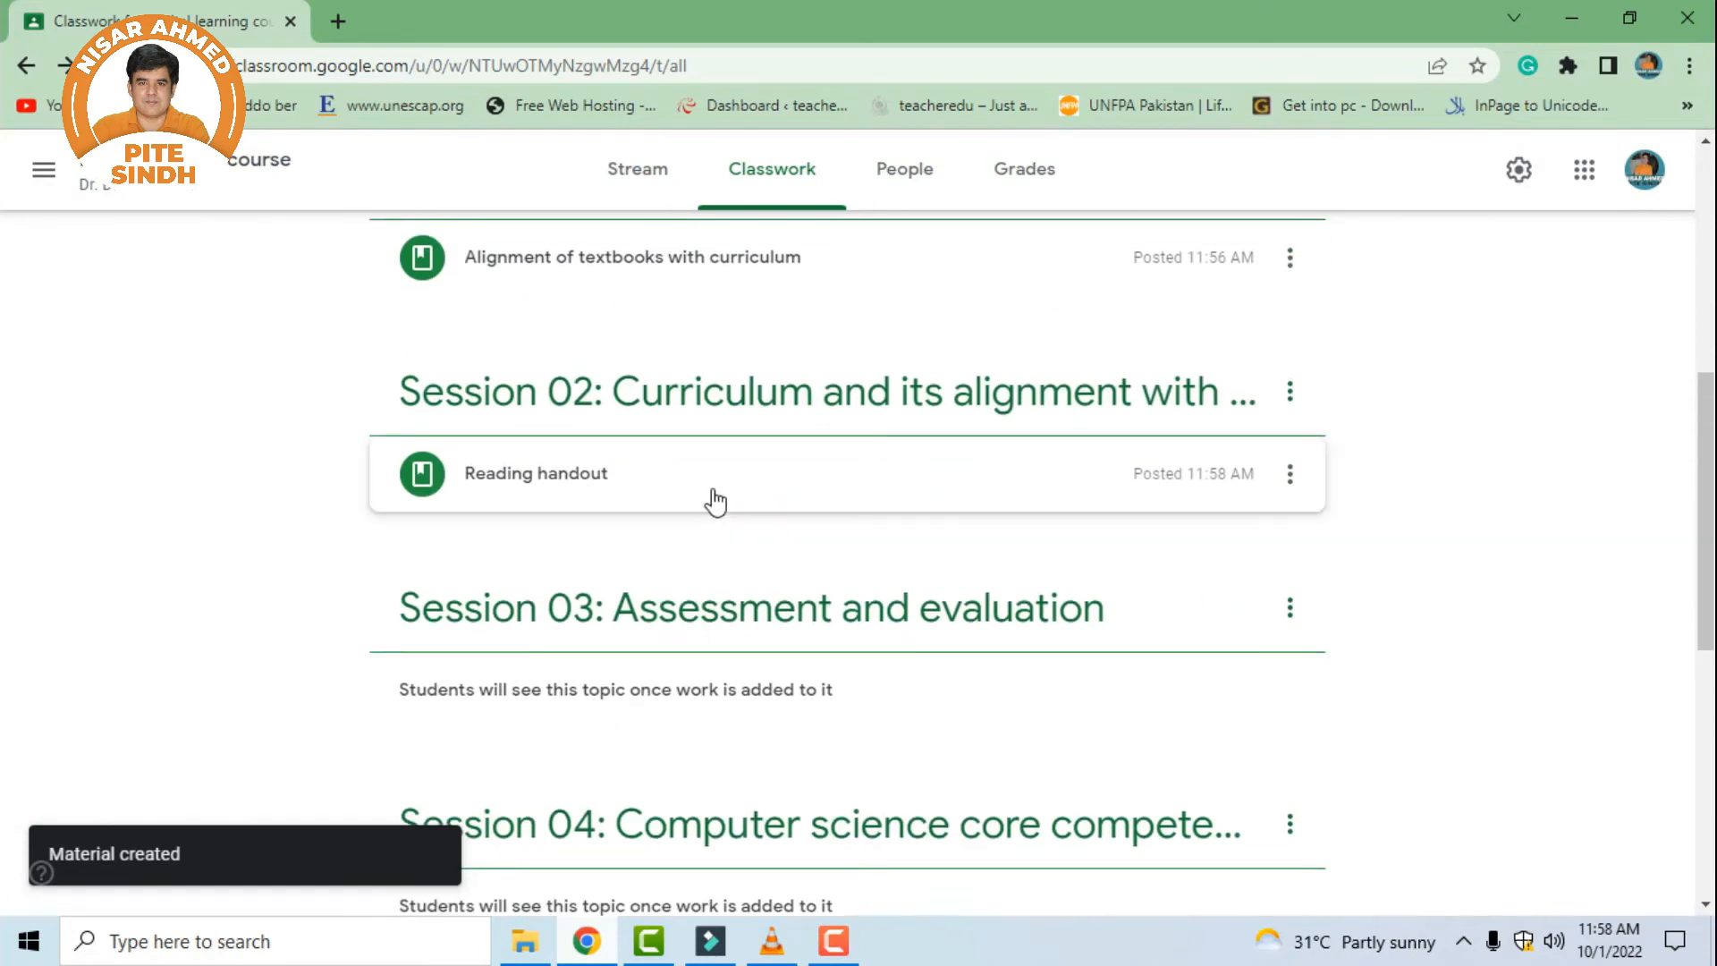
scroll(717, 479, up, 2)
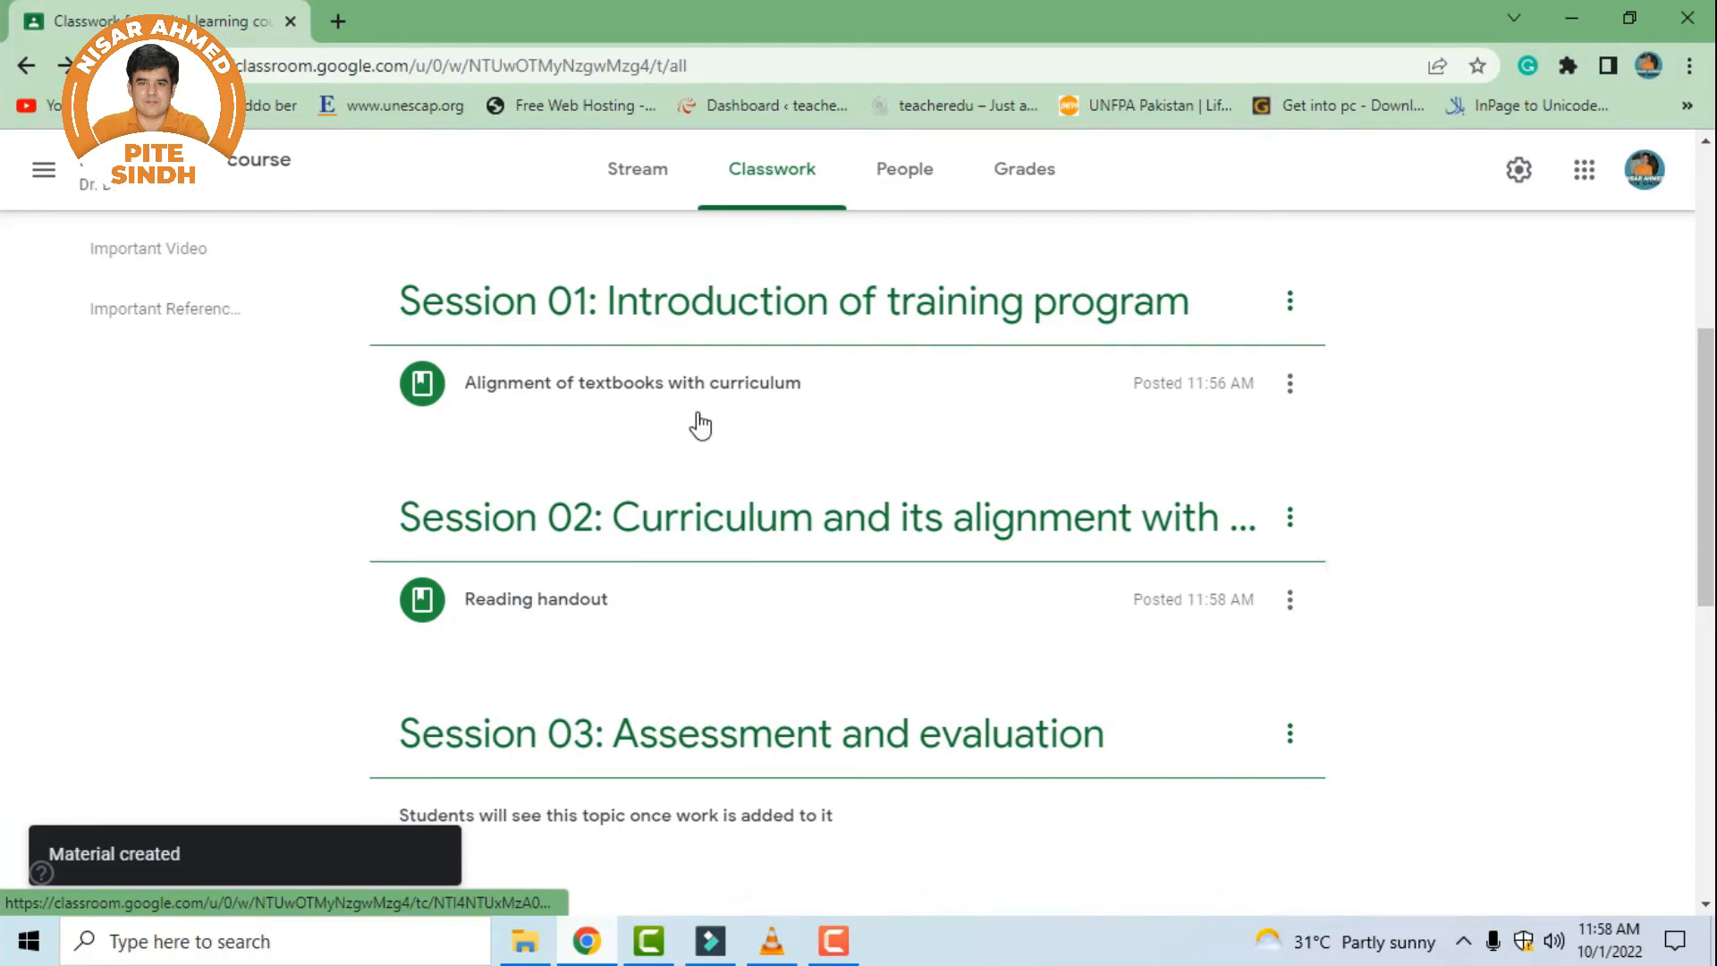
drag(702, 385, 792, 562)
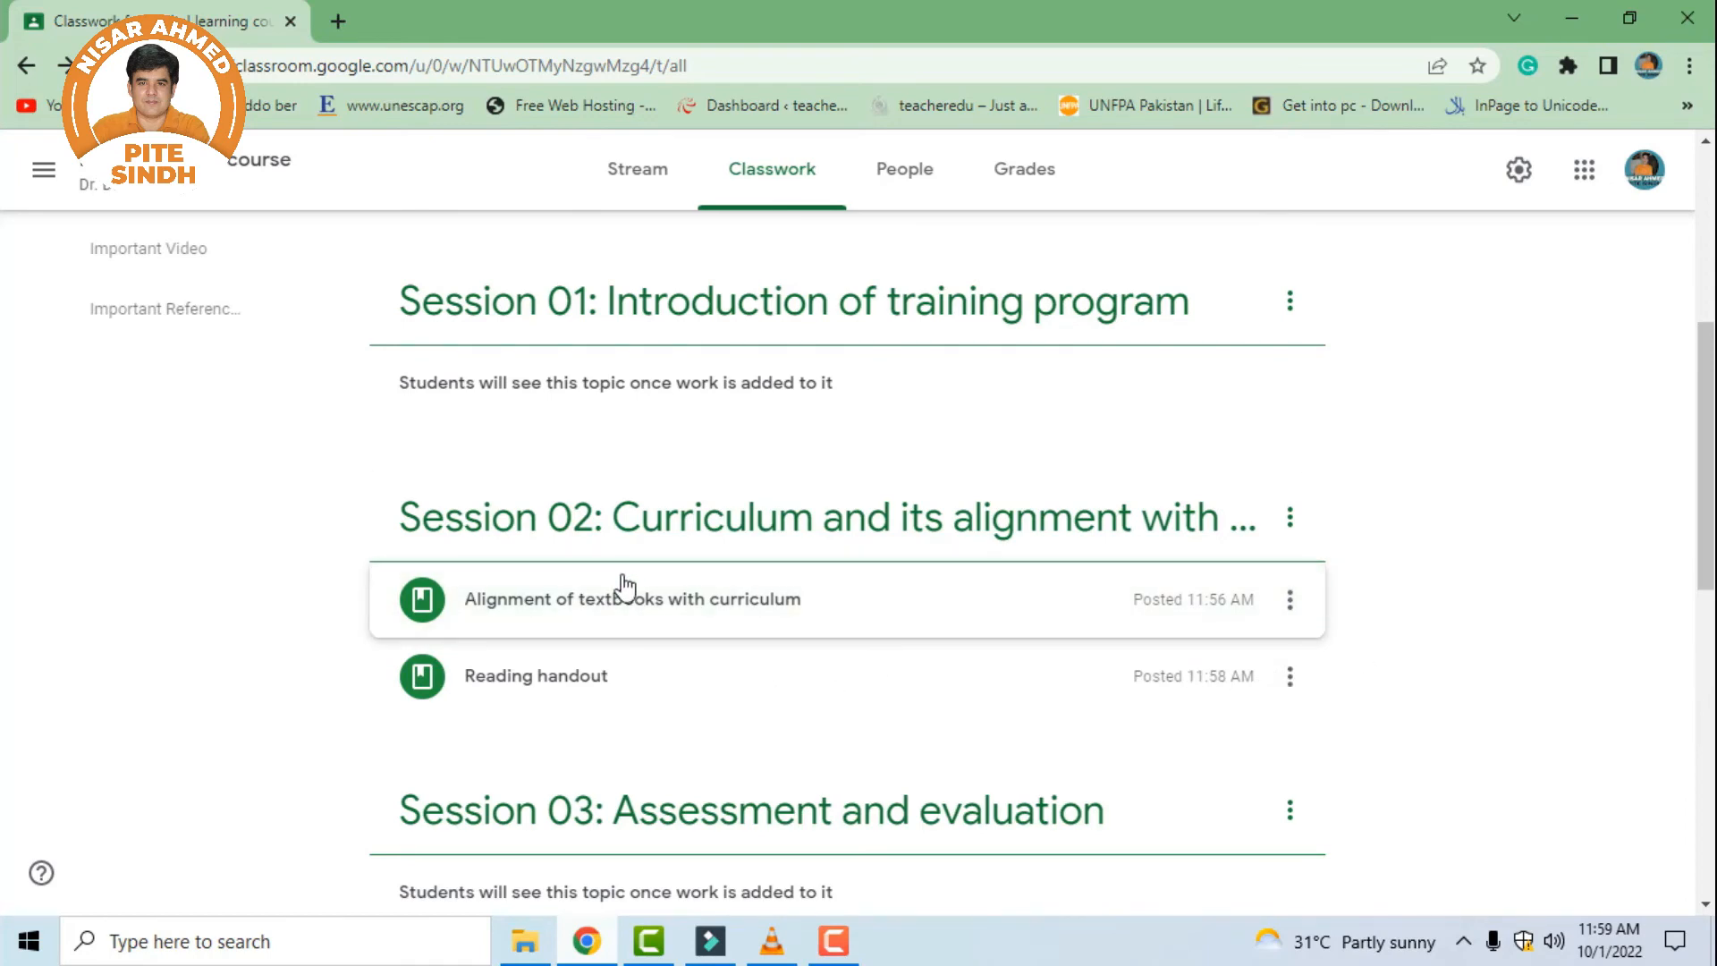
Review the order of the classwork topics, from Course Introduction to Important Reference material, and the items posted under each
scroll(632, 582, up, 3)
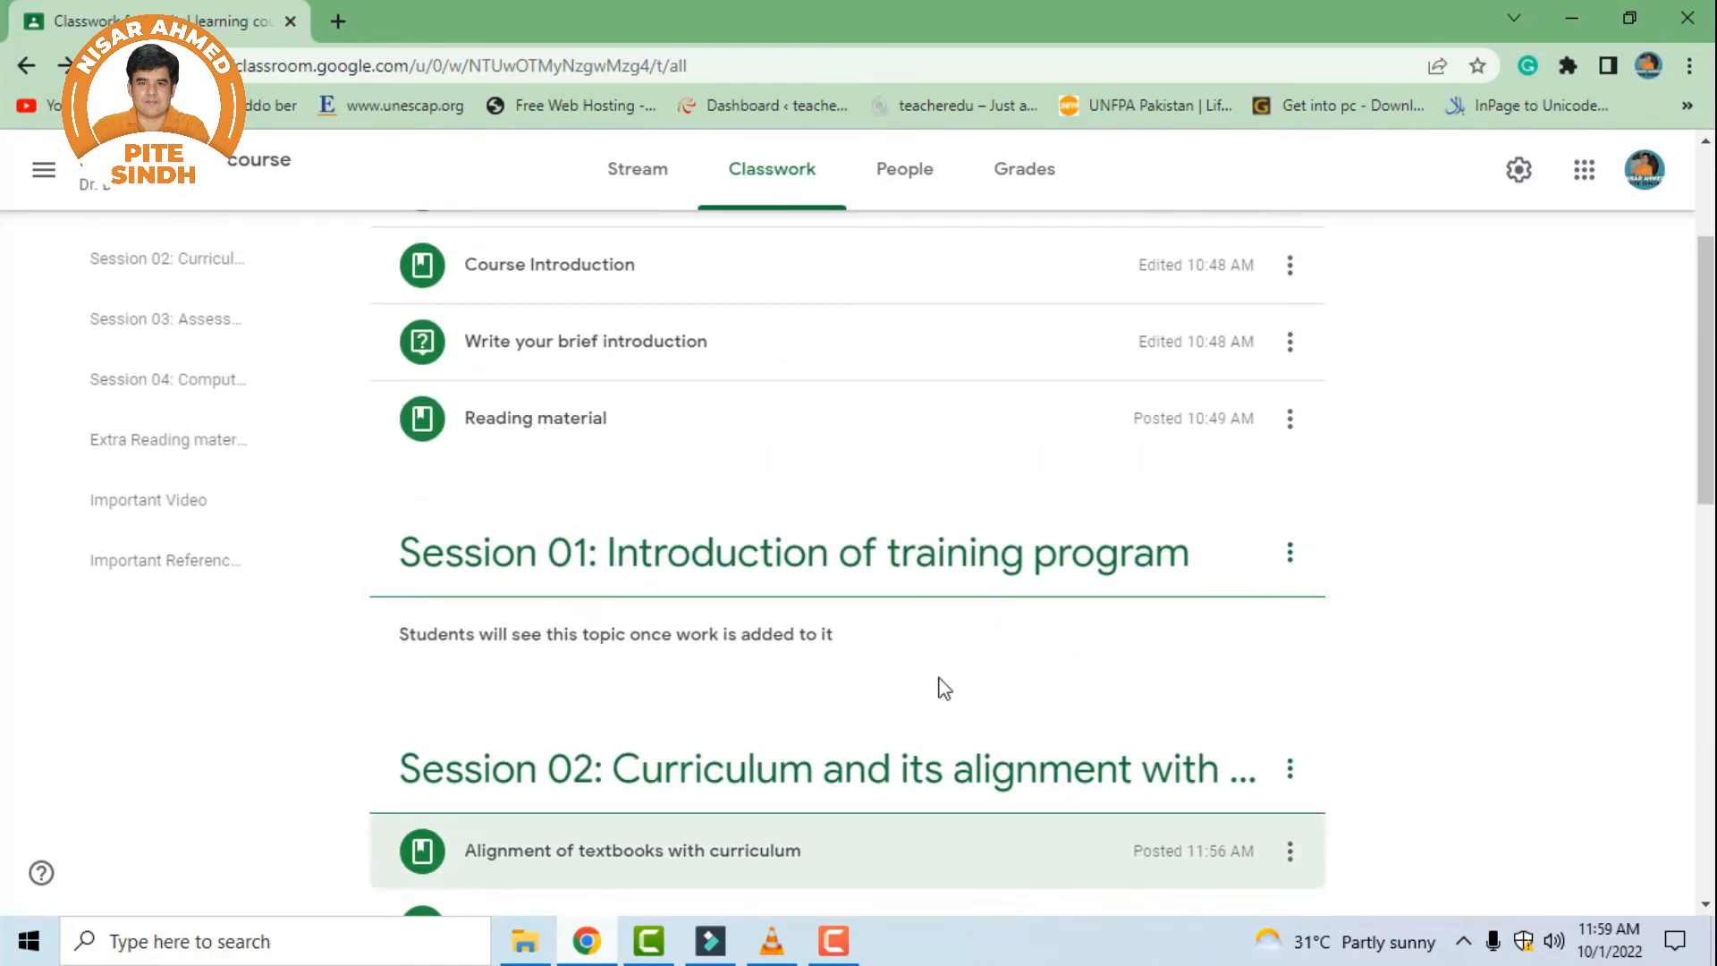
scroll(715, 564, down, 6)
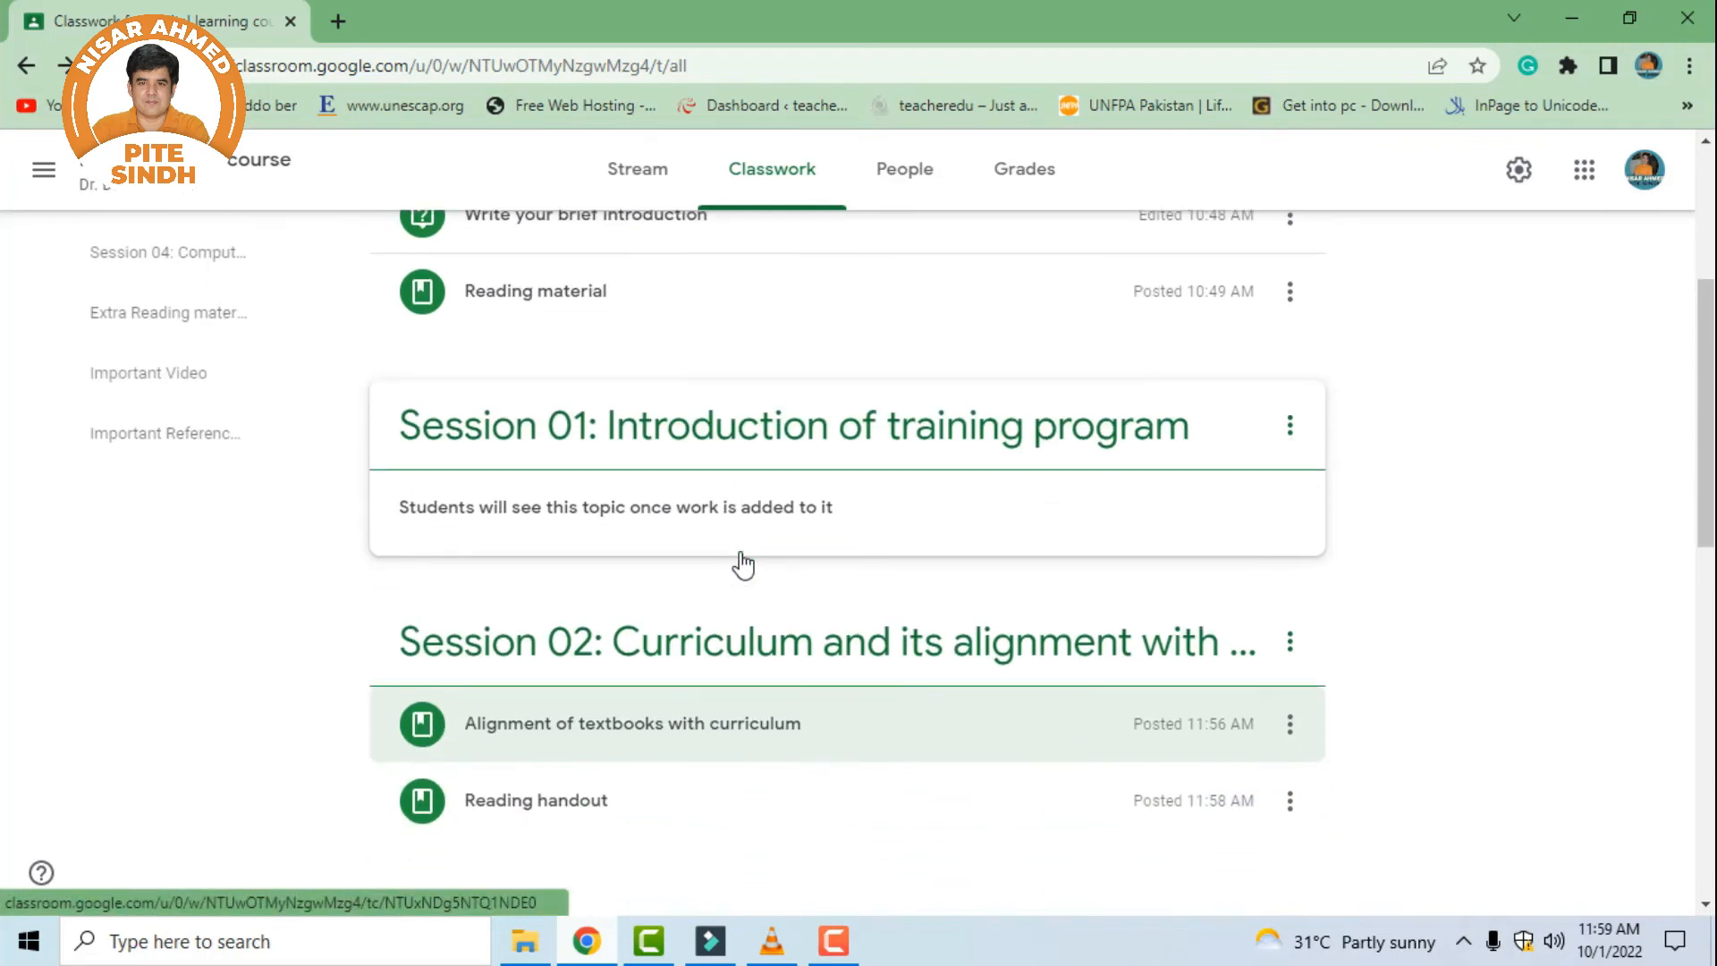
scroll(575, 421, down, 1)
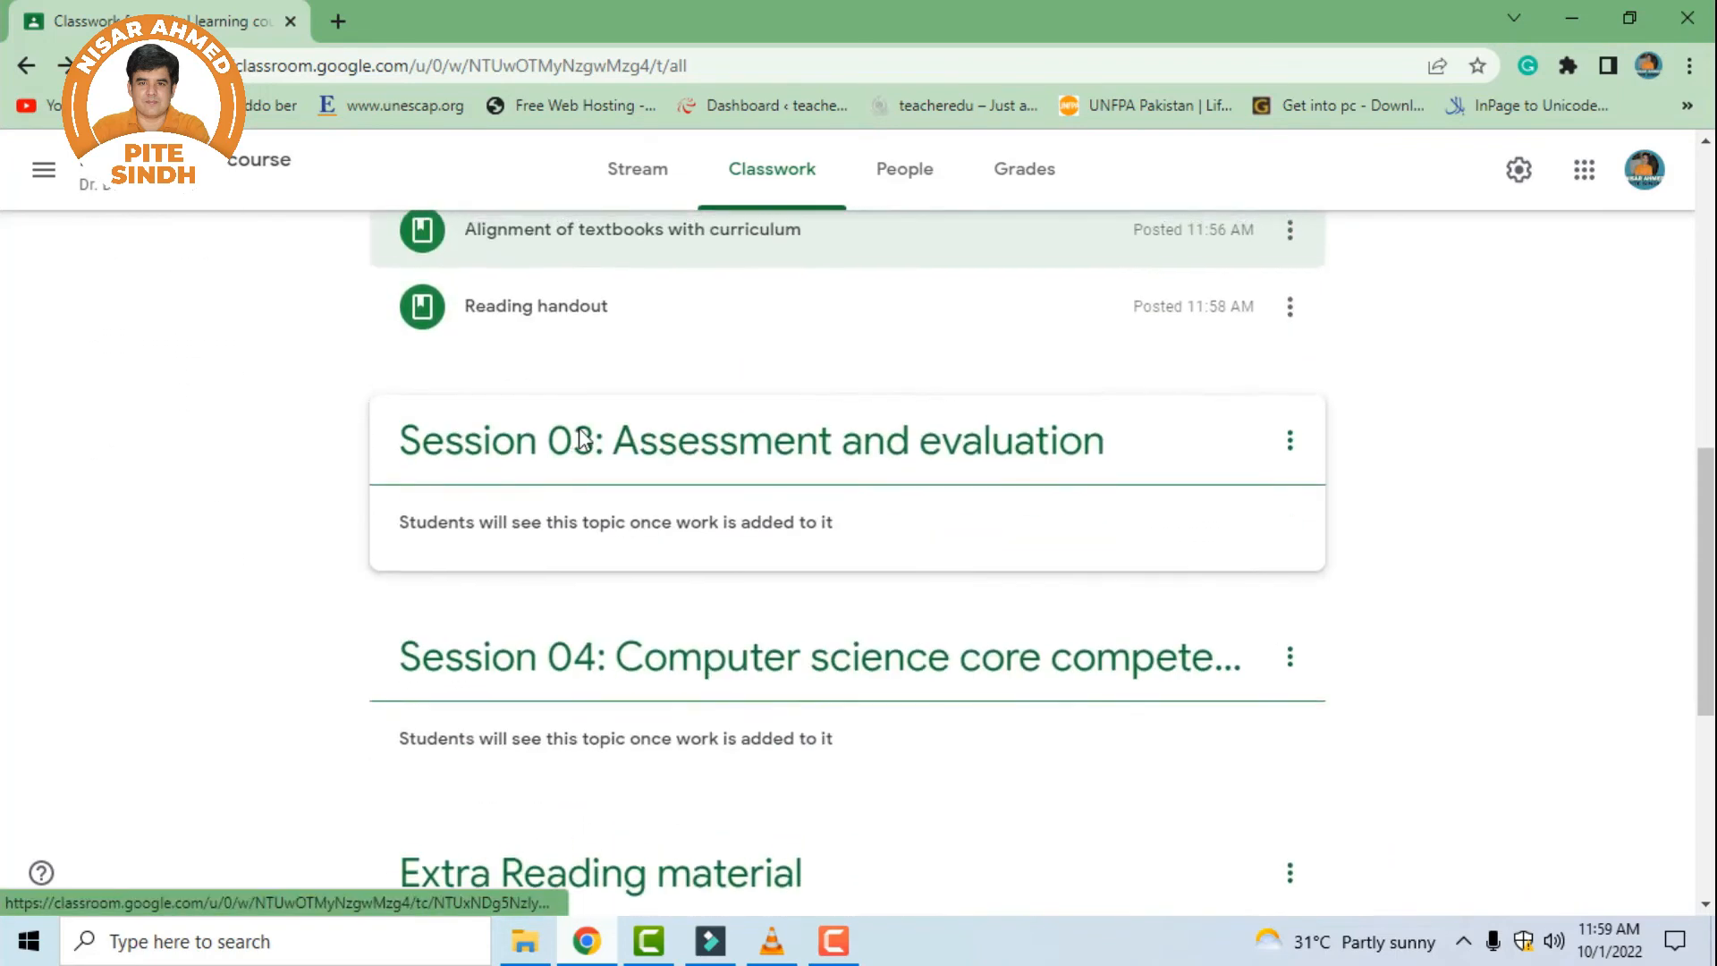
scroll(498, 540, up, 3)
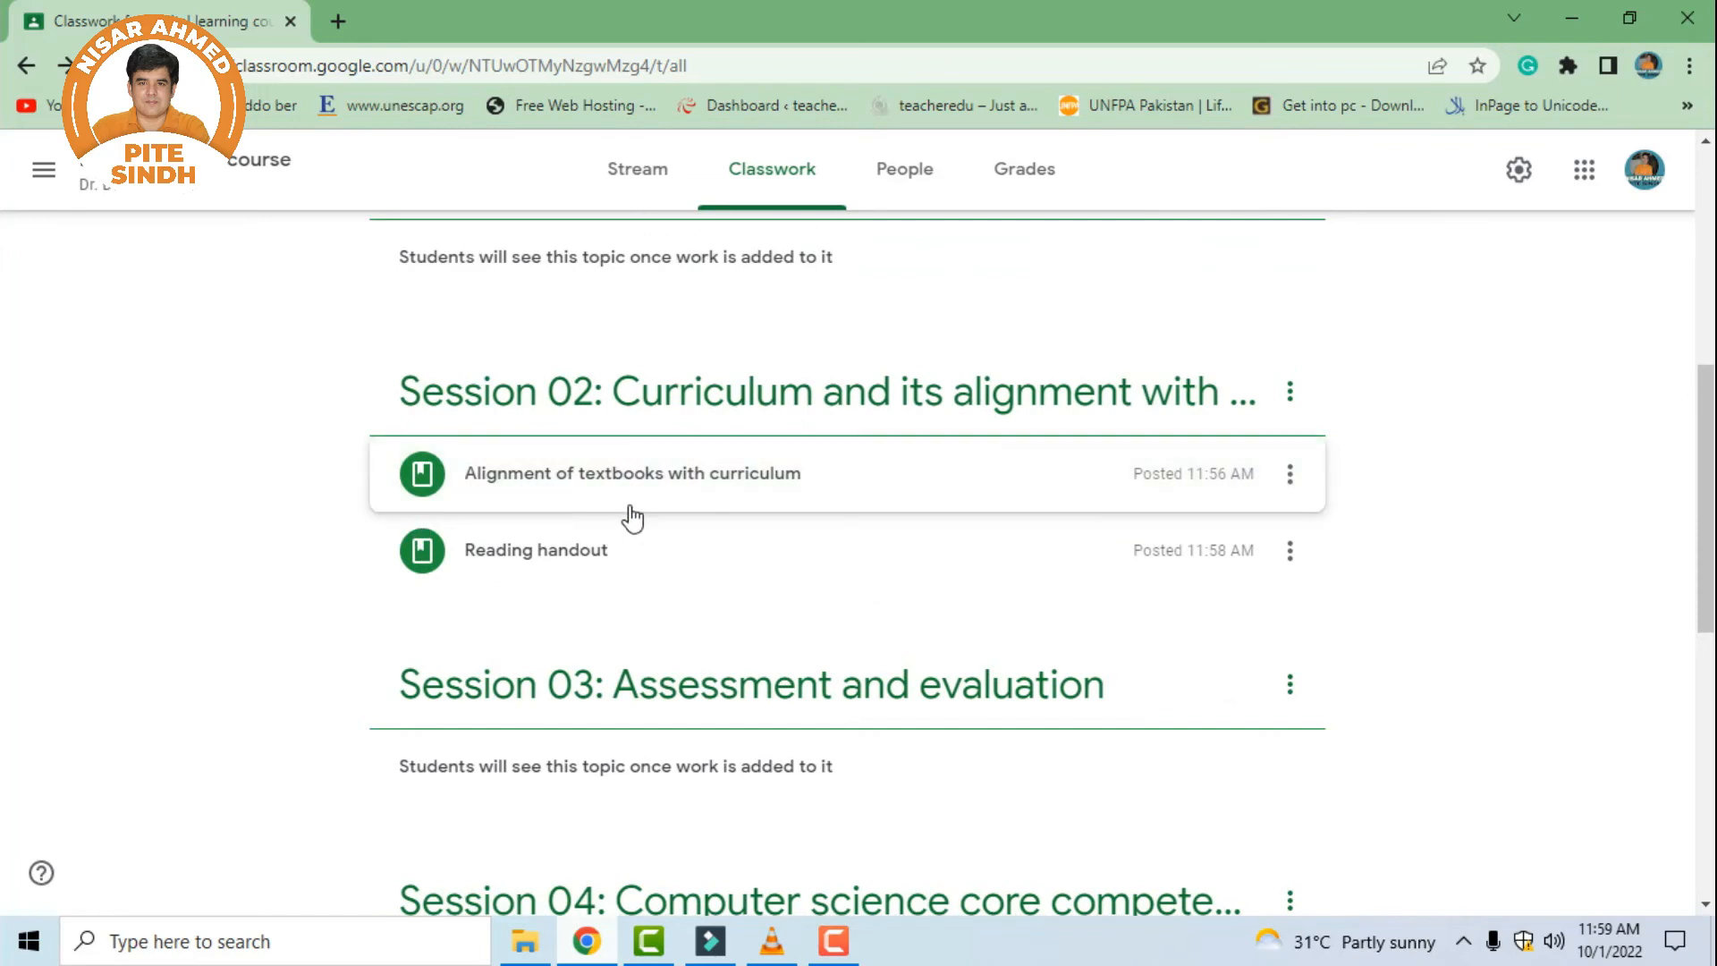
scroll(641, 509, down, 1)
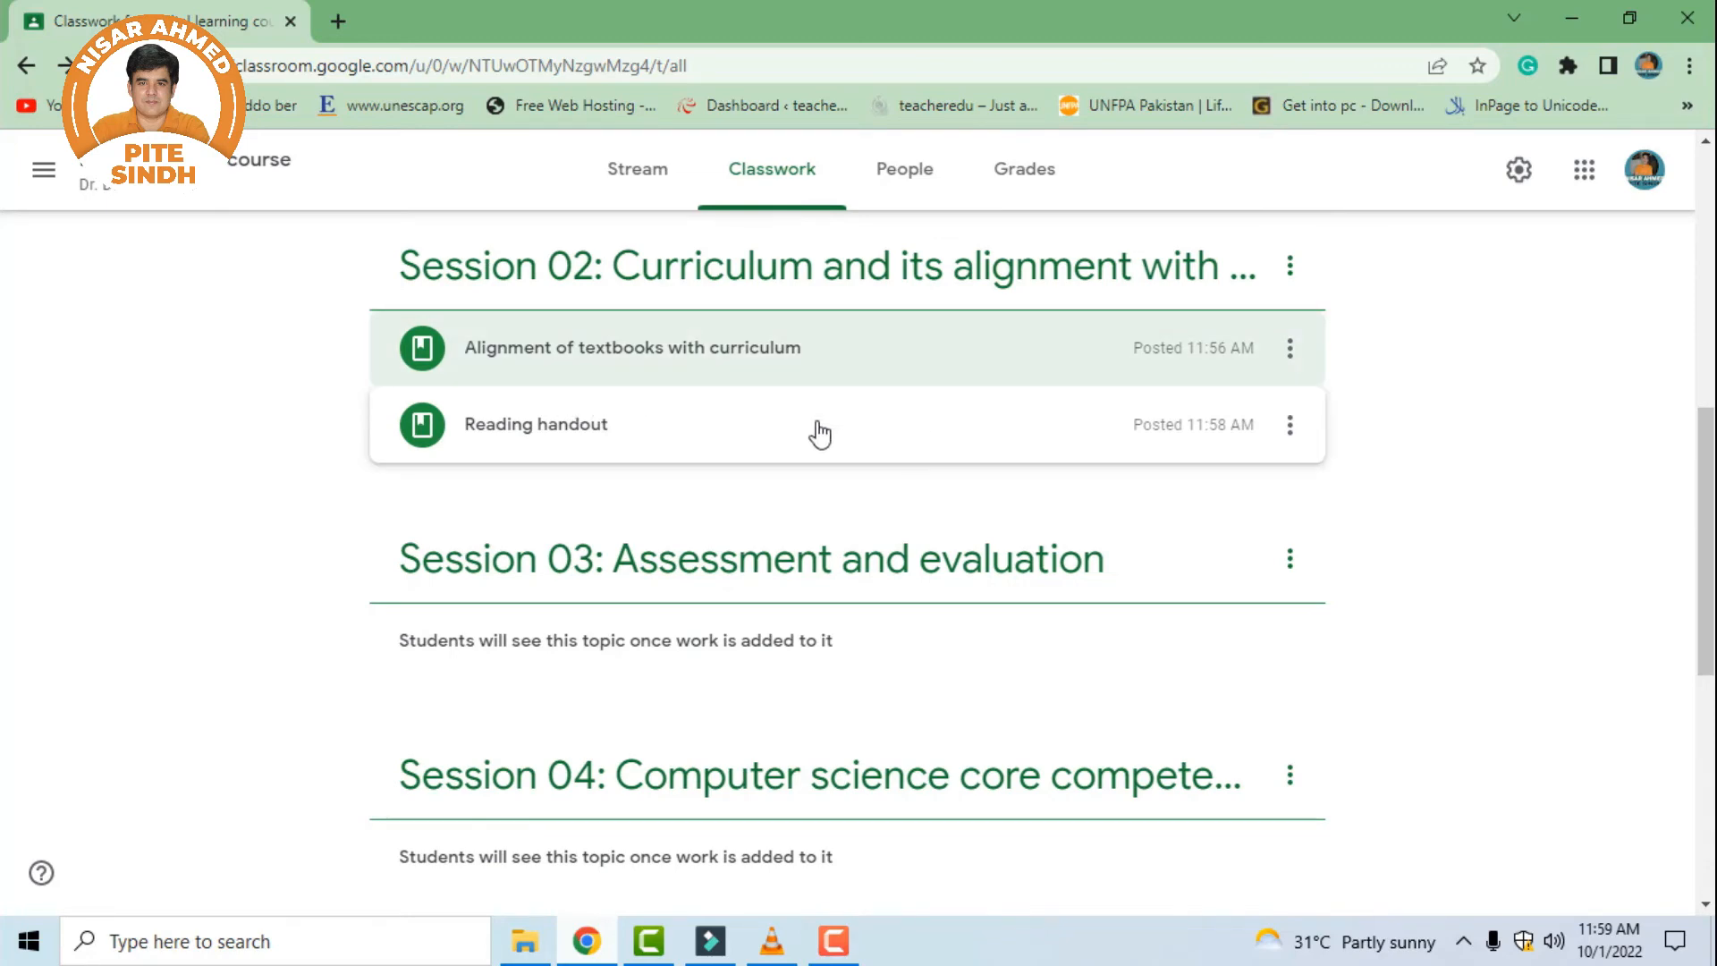
scroll(760, 465, down, 2)
scroll(708, 492, down, 2)
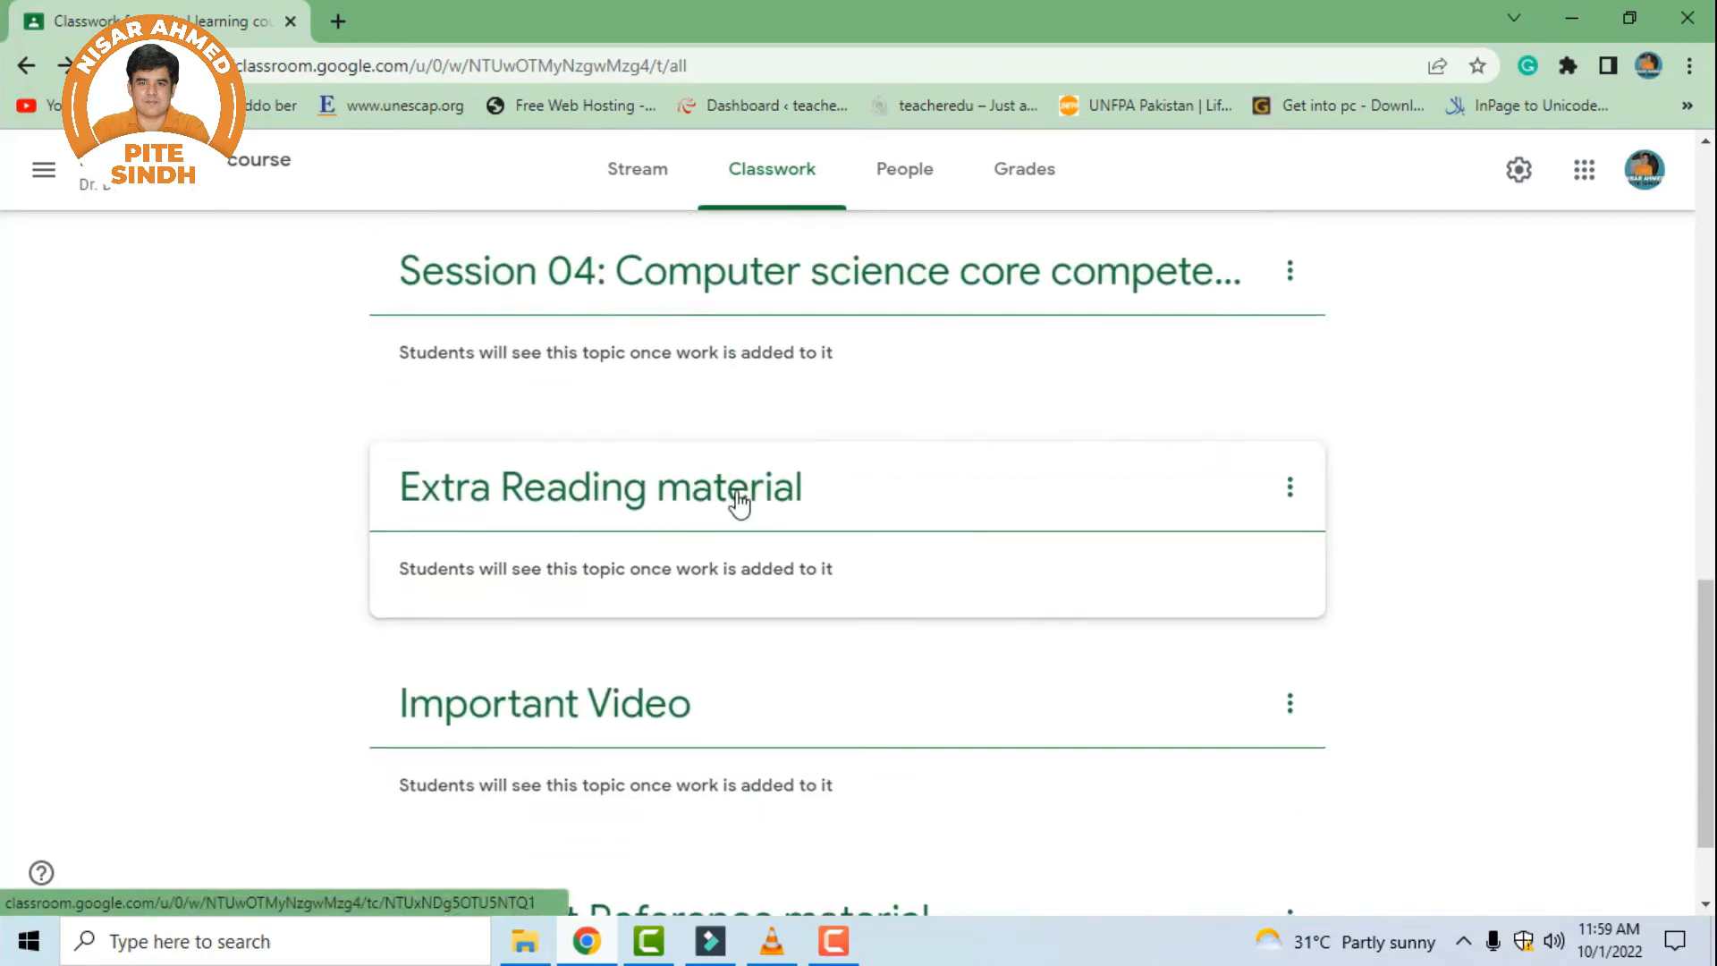
scroll(682, 498, up, 1)
scroll(701, 614, down, 2)
scroll(759, 587, up, 10)
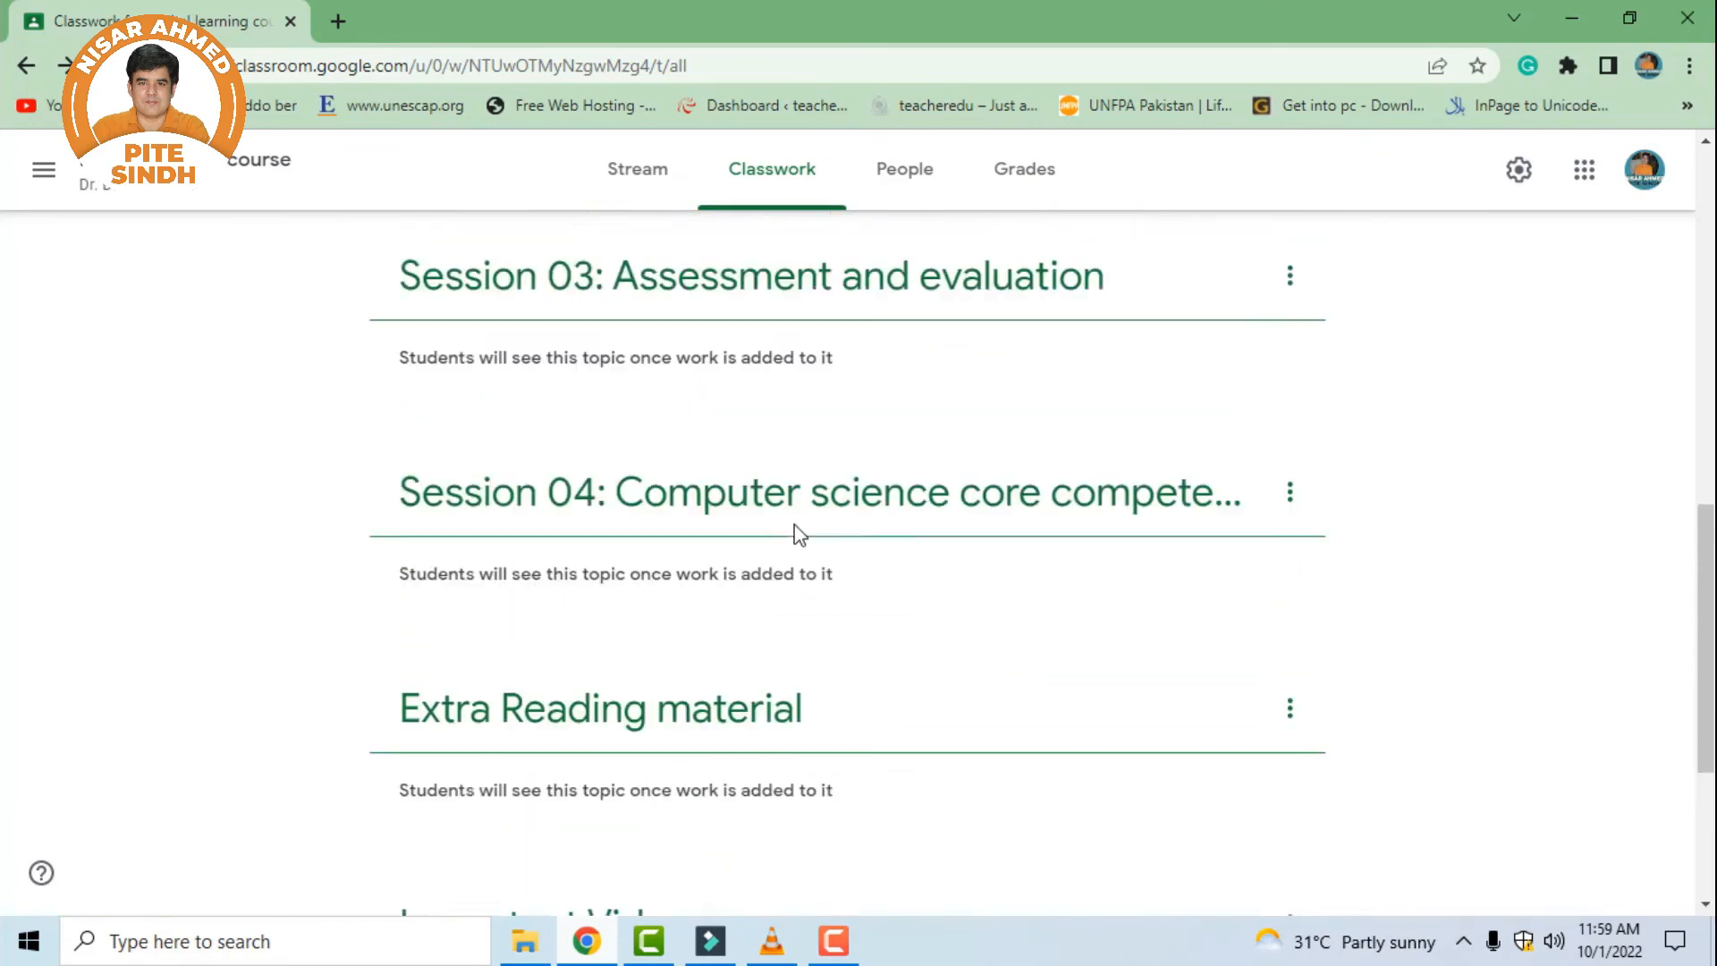
scroll(778, 483, down, 2)
scroll(761, 479, up, 4)
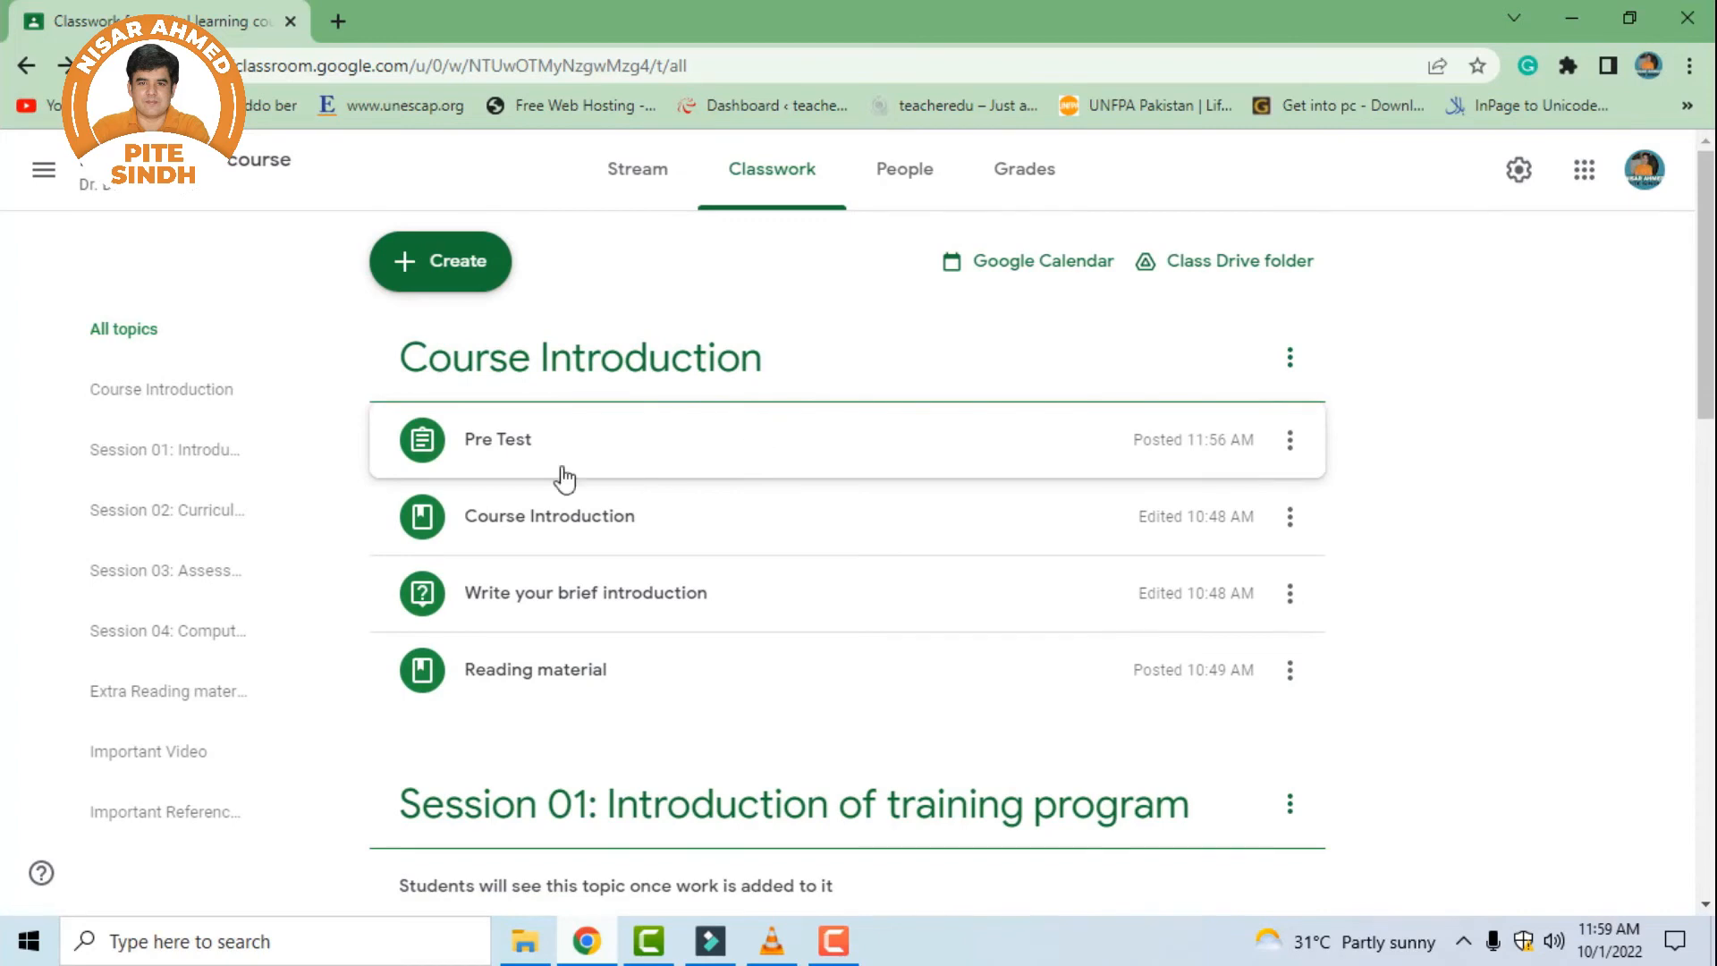
scroll(811, 573, down, 1)
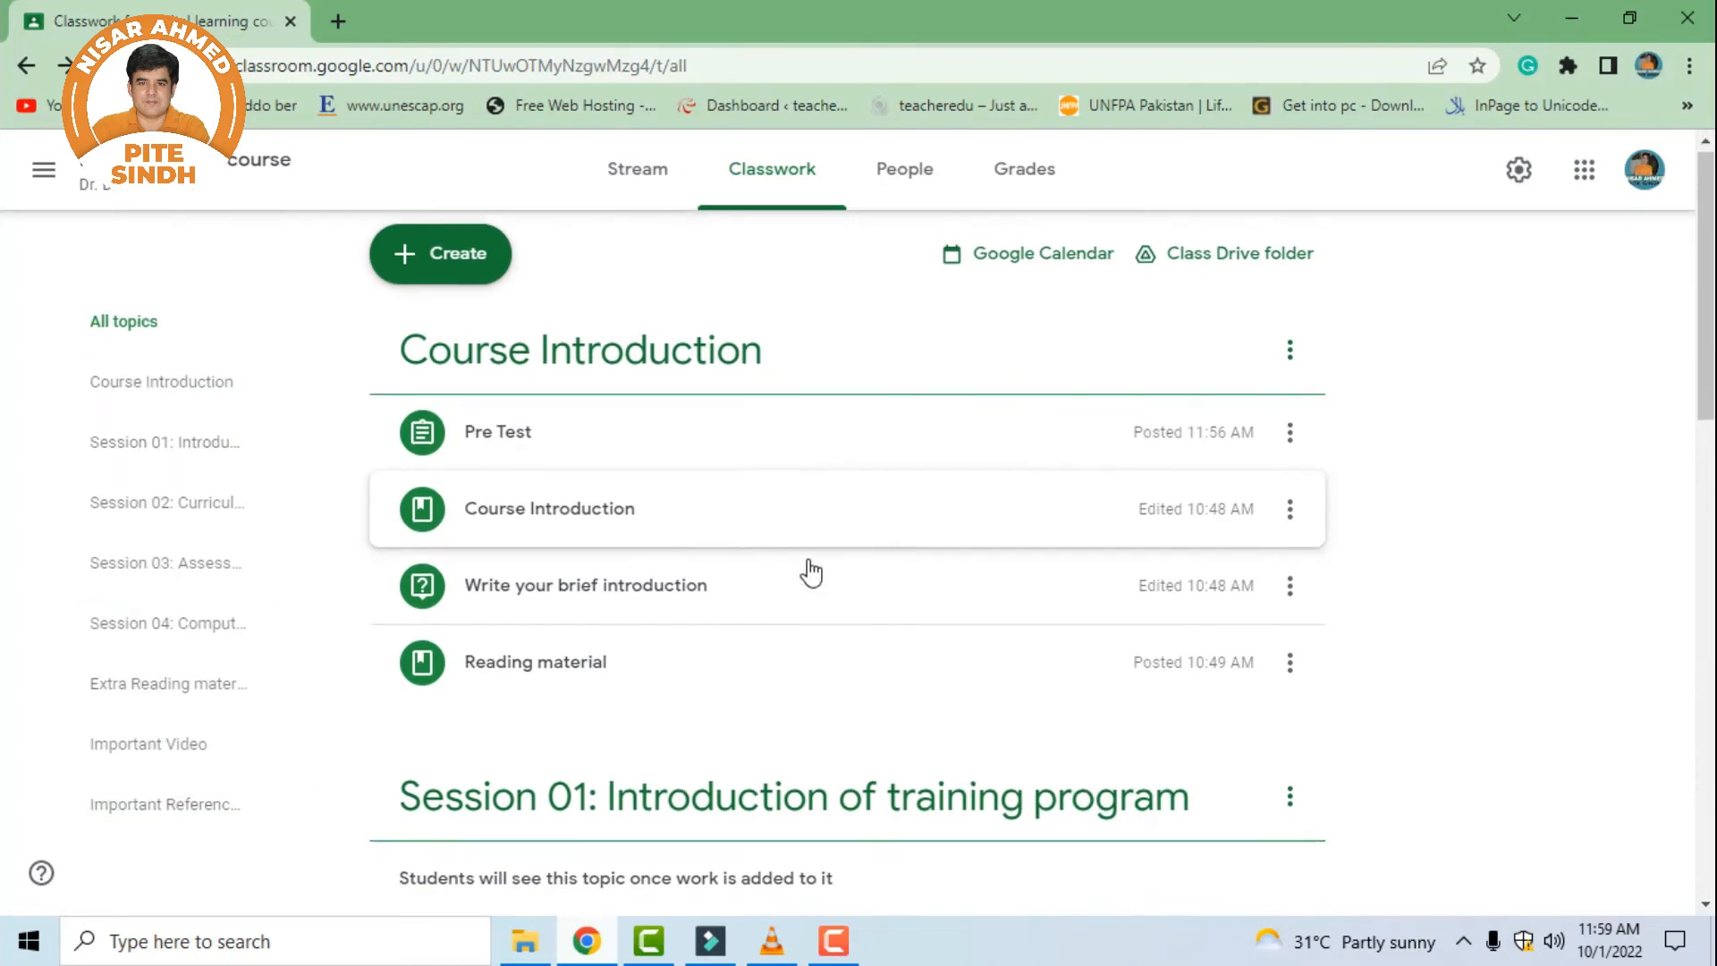
scroll(812, 572, down, 15)
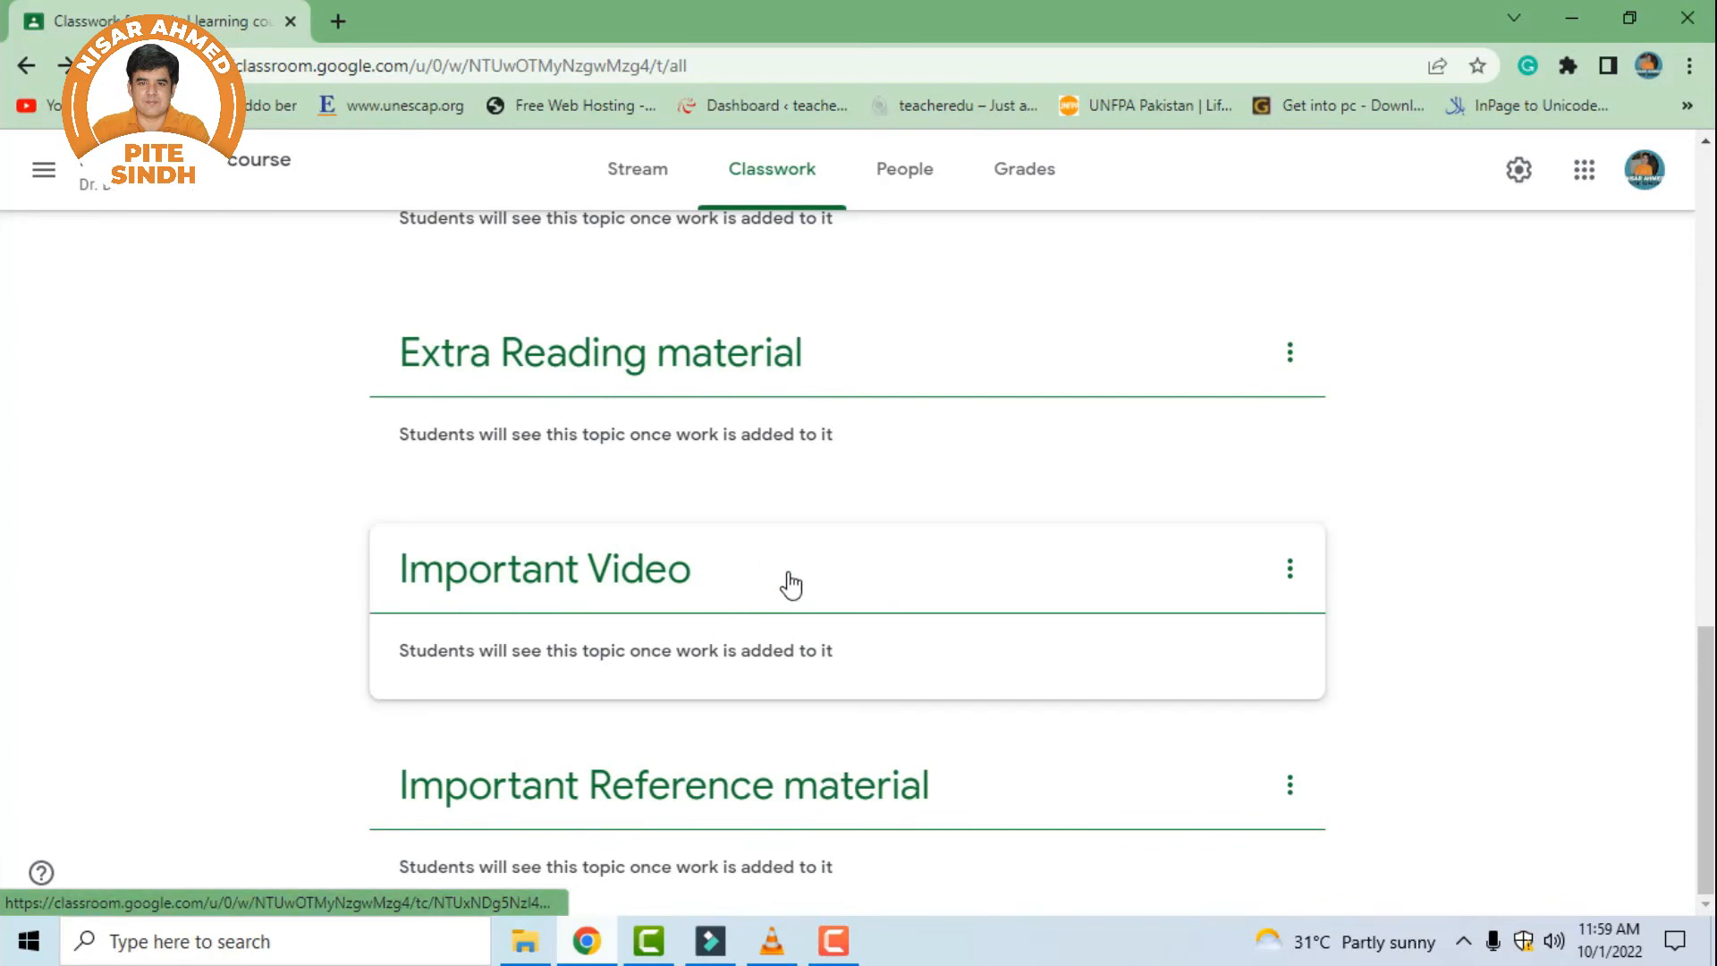
Create a new classwork assignment titled "Task : Alignment of curriculum with textbooks"
scroll(791, 586, up, 15)
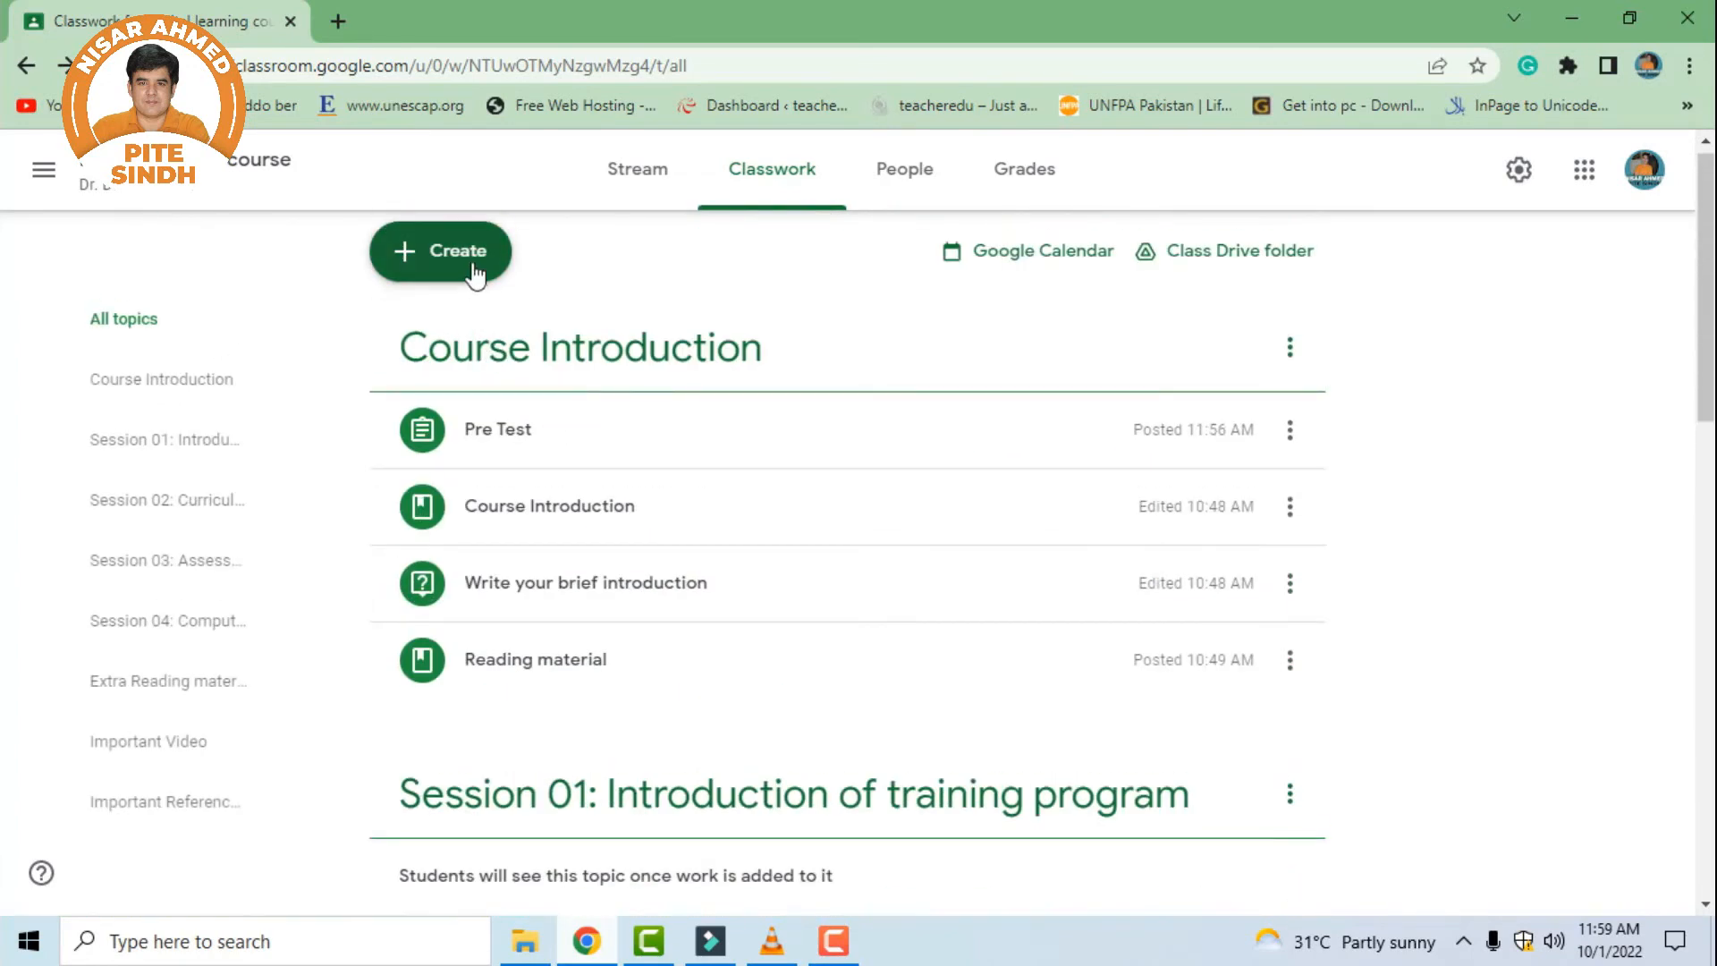
click(475, 275)
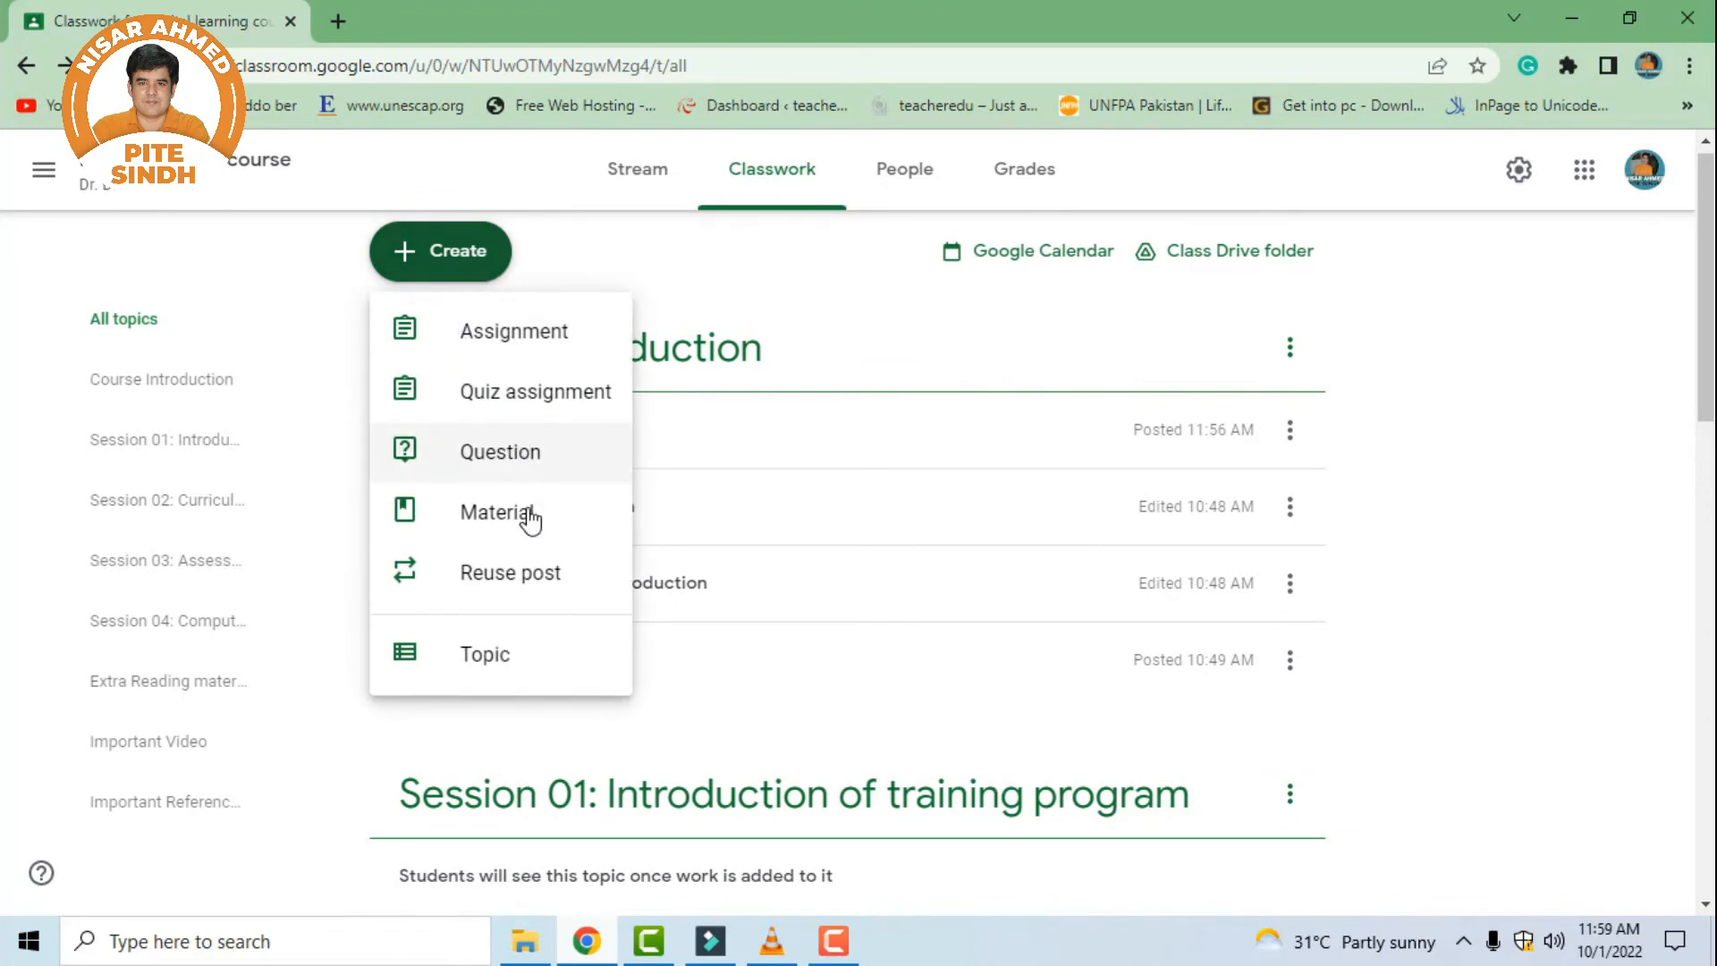
click(552, 356)
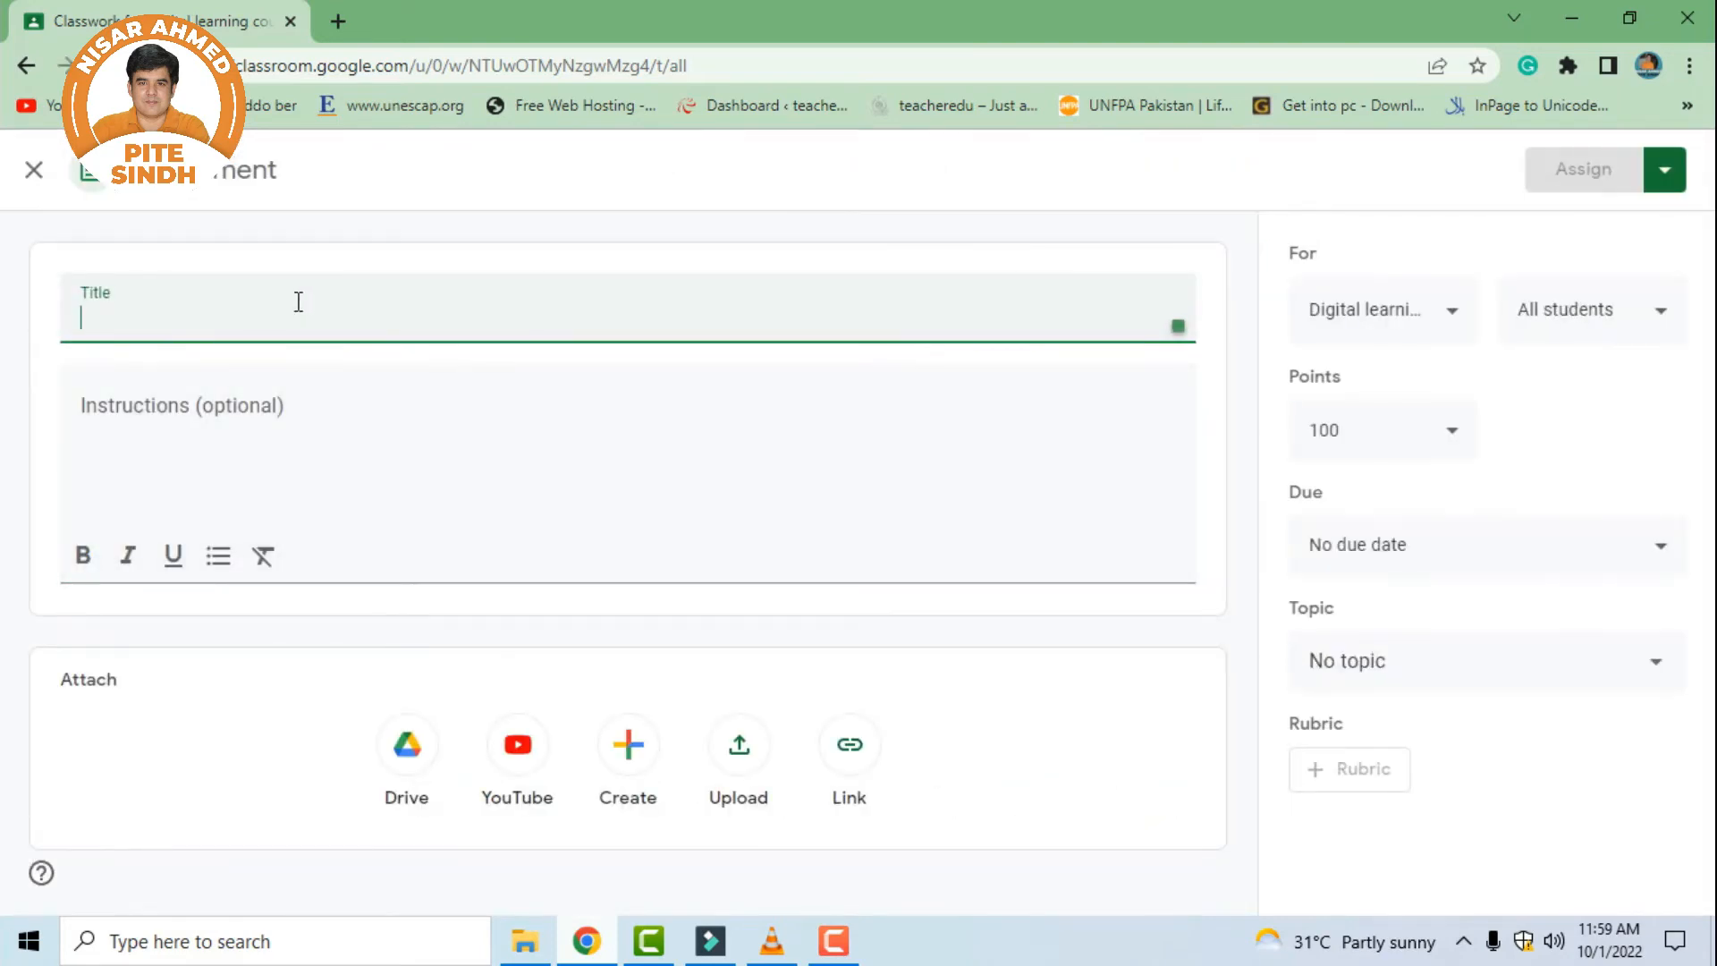
text(Tas)
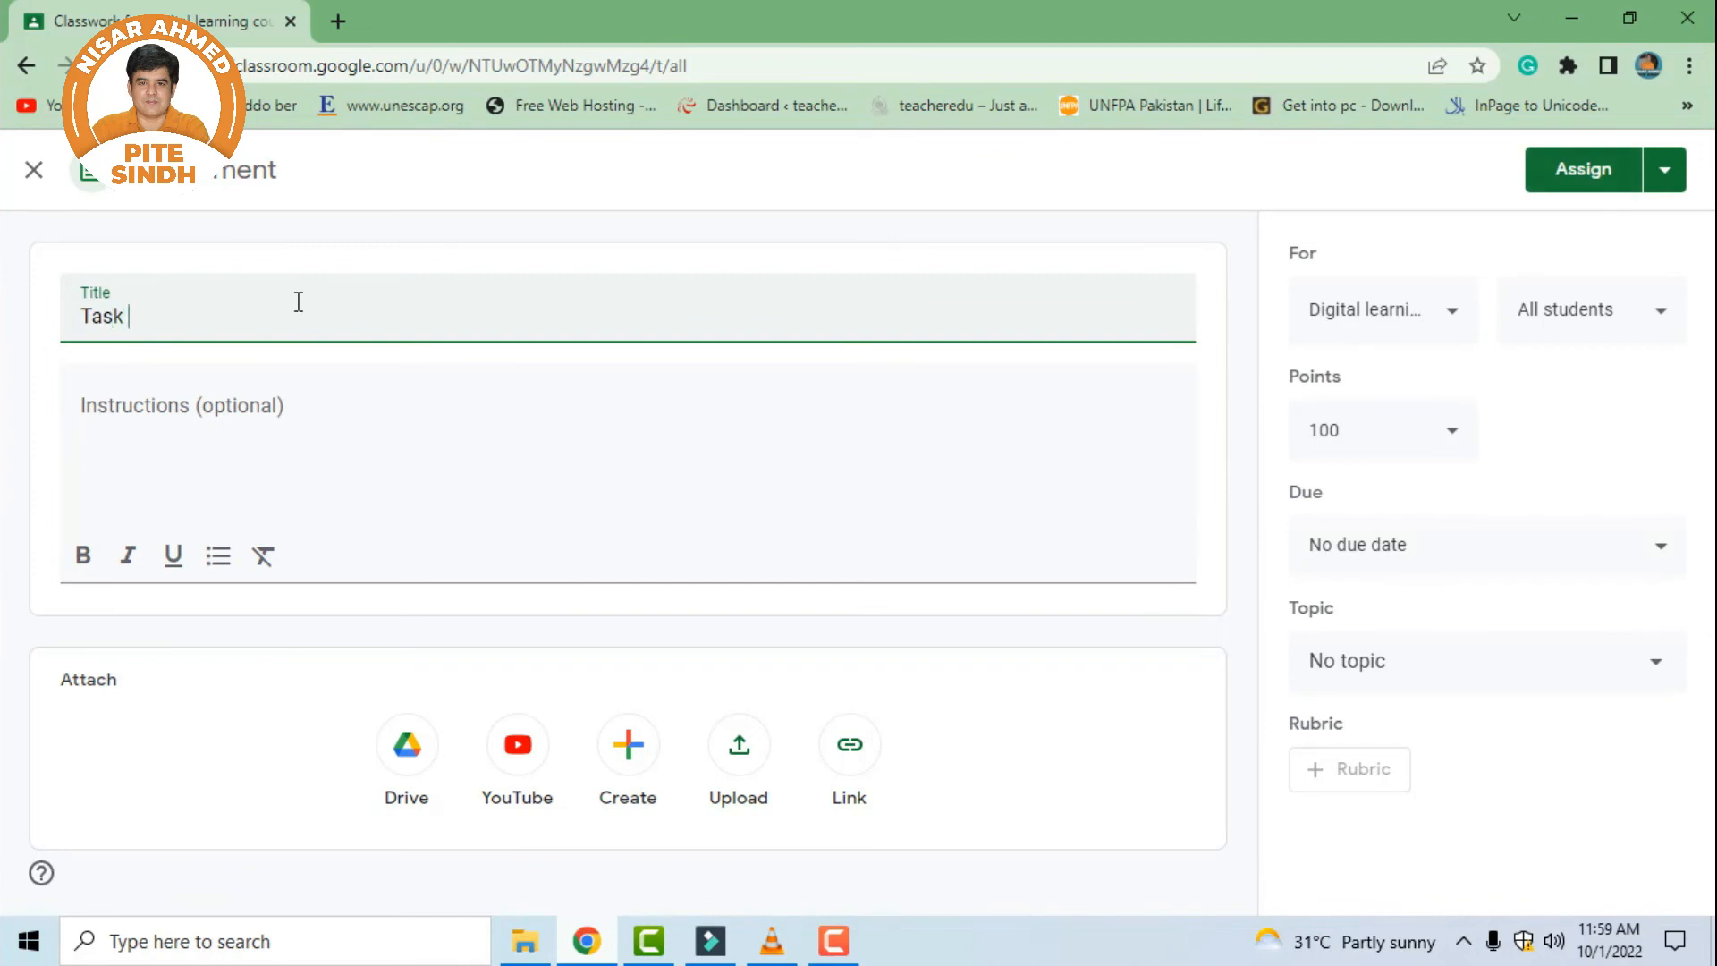
text(k : Alignen)
key(BackSpace)
key(BackSpace)
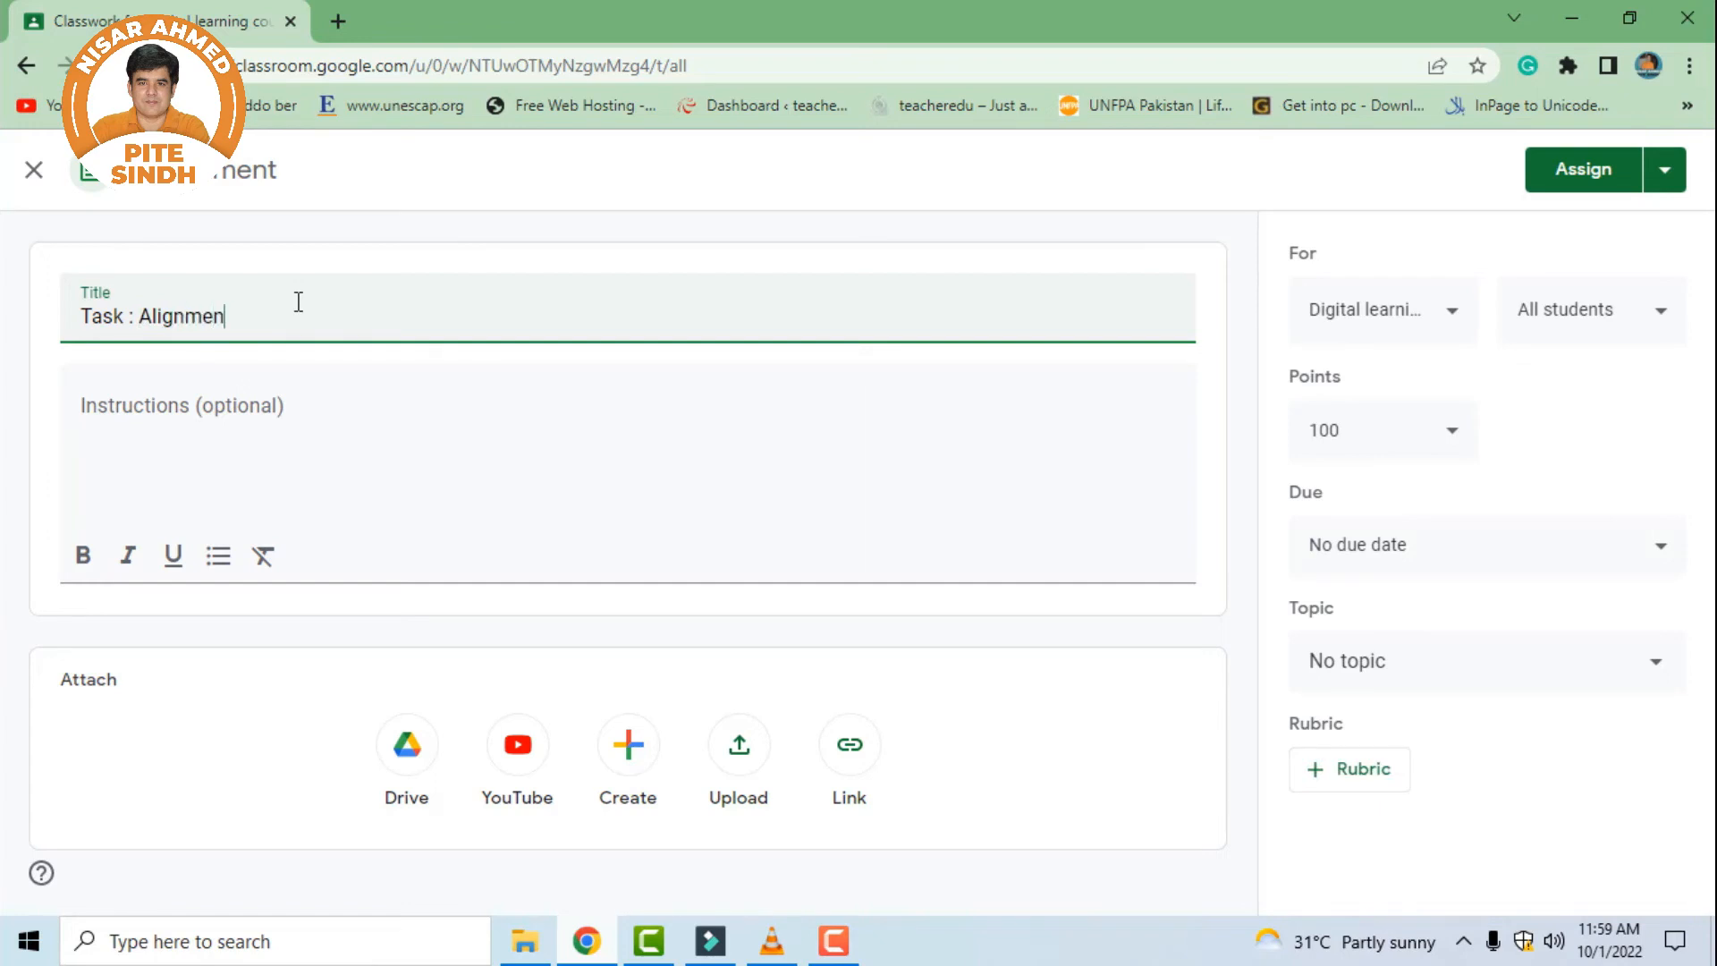
text(ment of curriculum with textbooks)
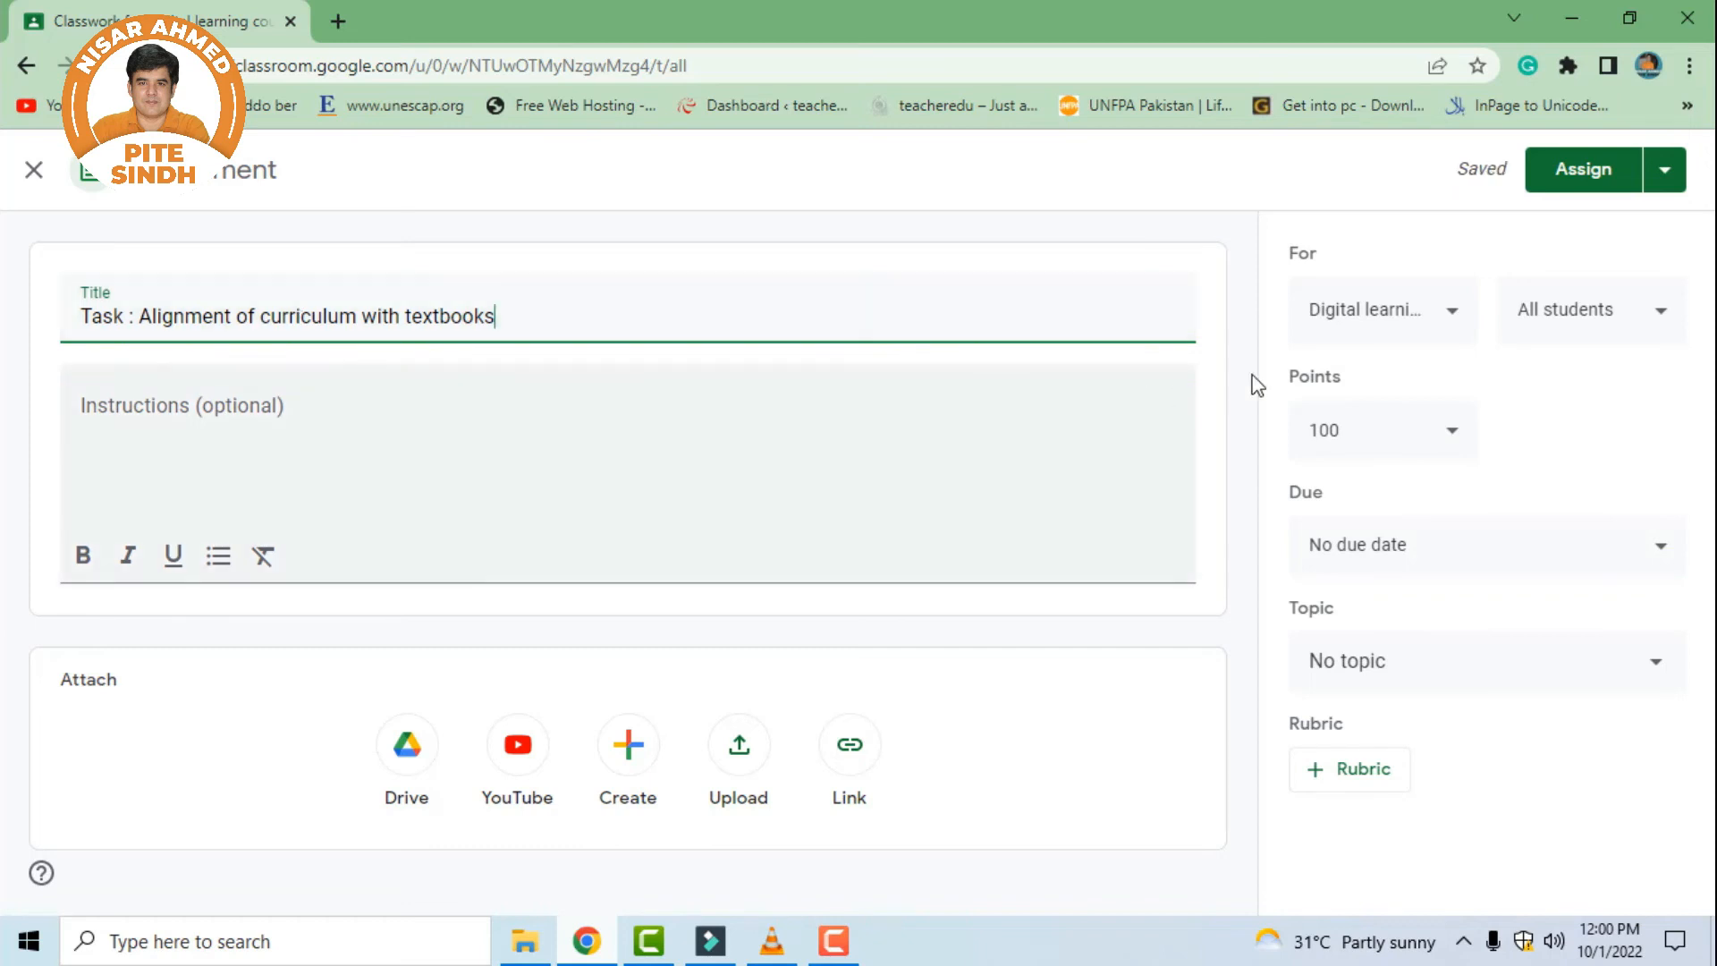
Set the assignment's points to Ungraded and check its student selection, leaving it on all students
click(1423, 436)
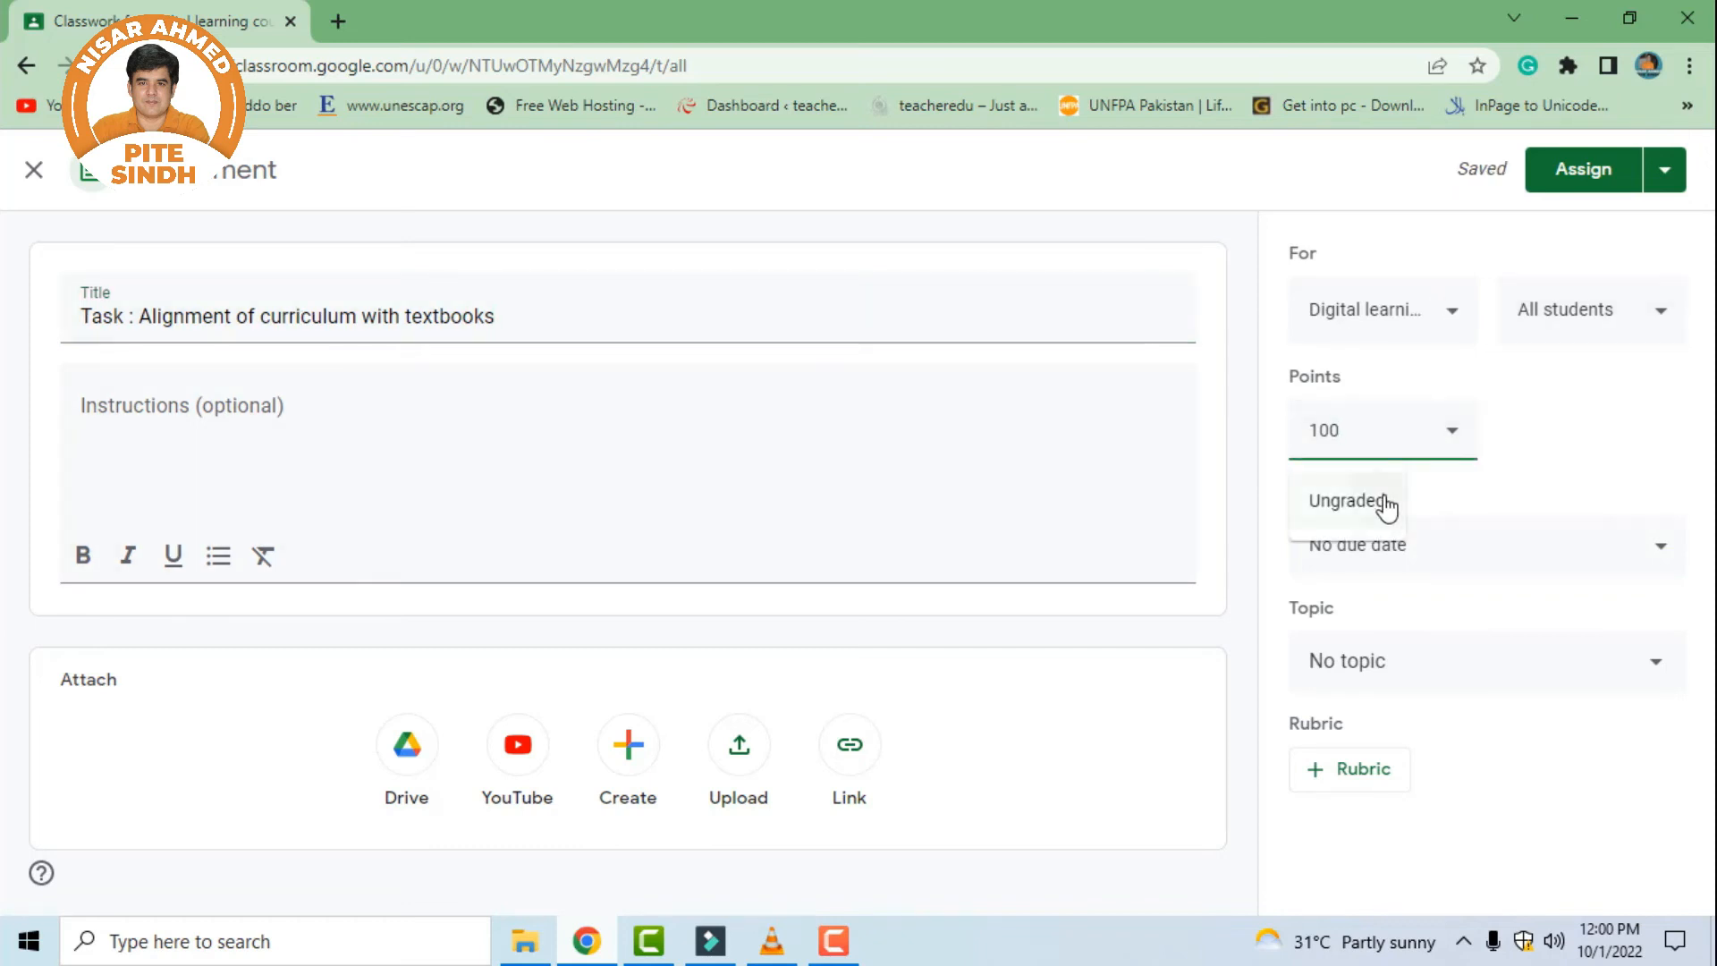
click(1387, 501)
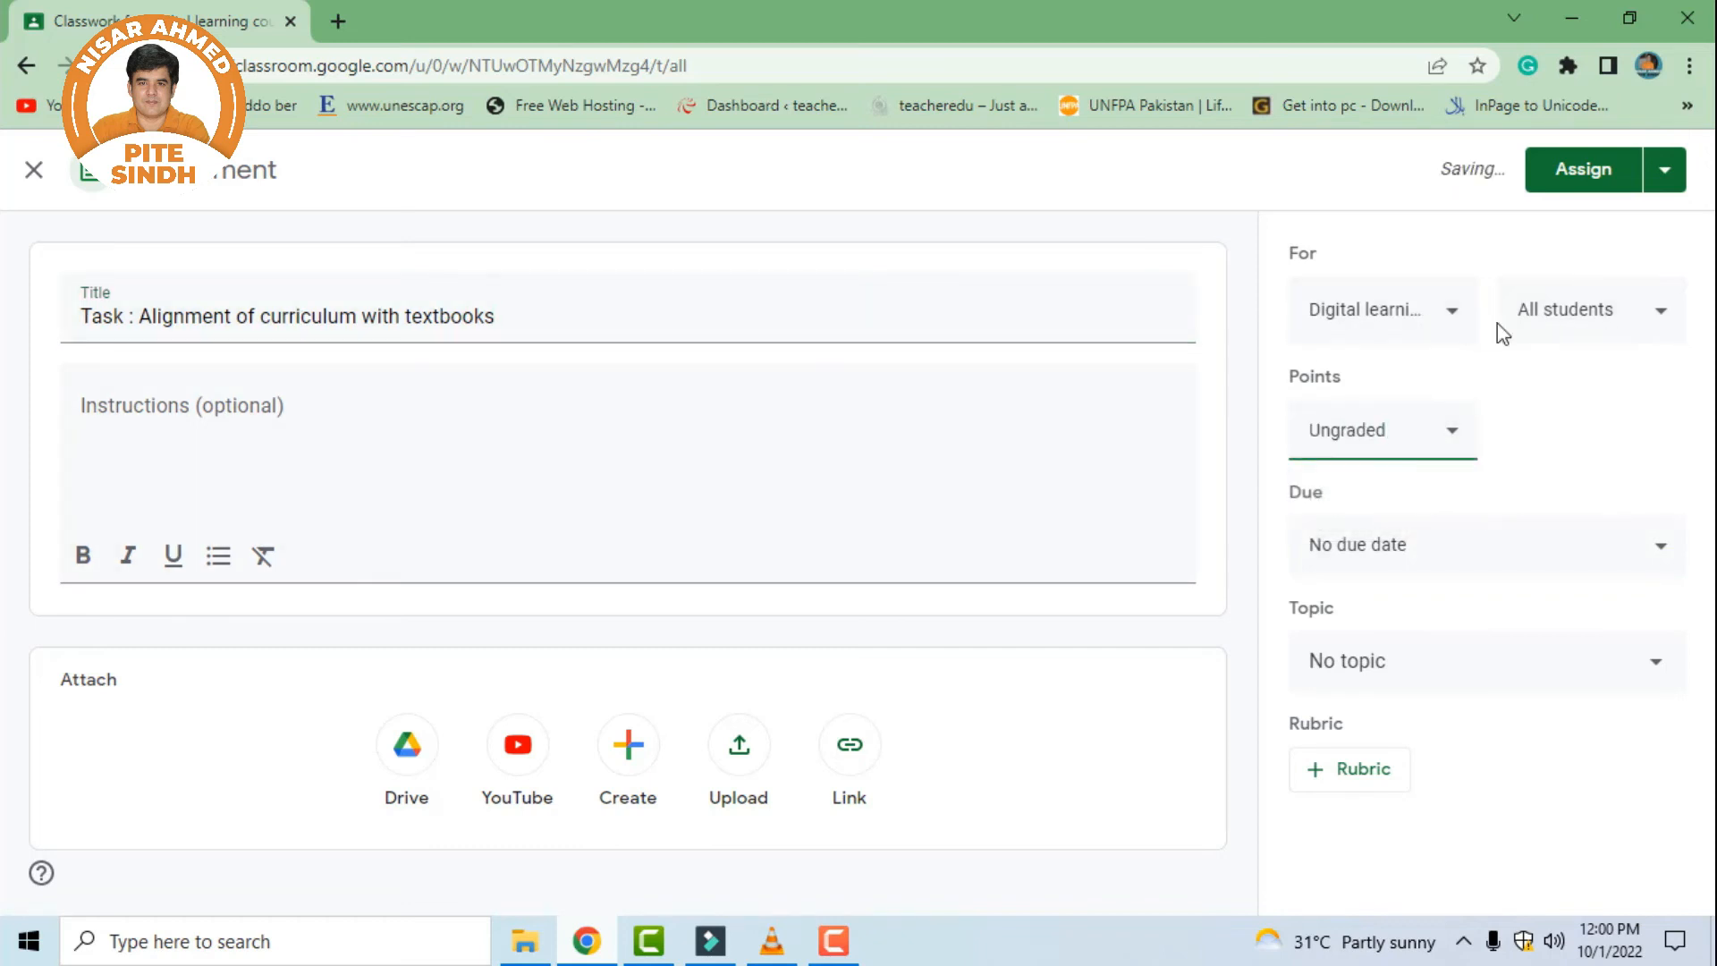
click(1603, 345)
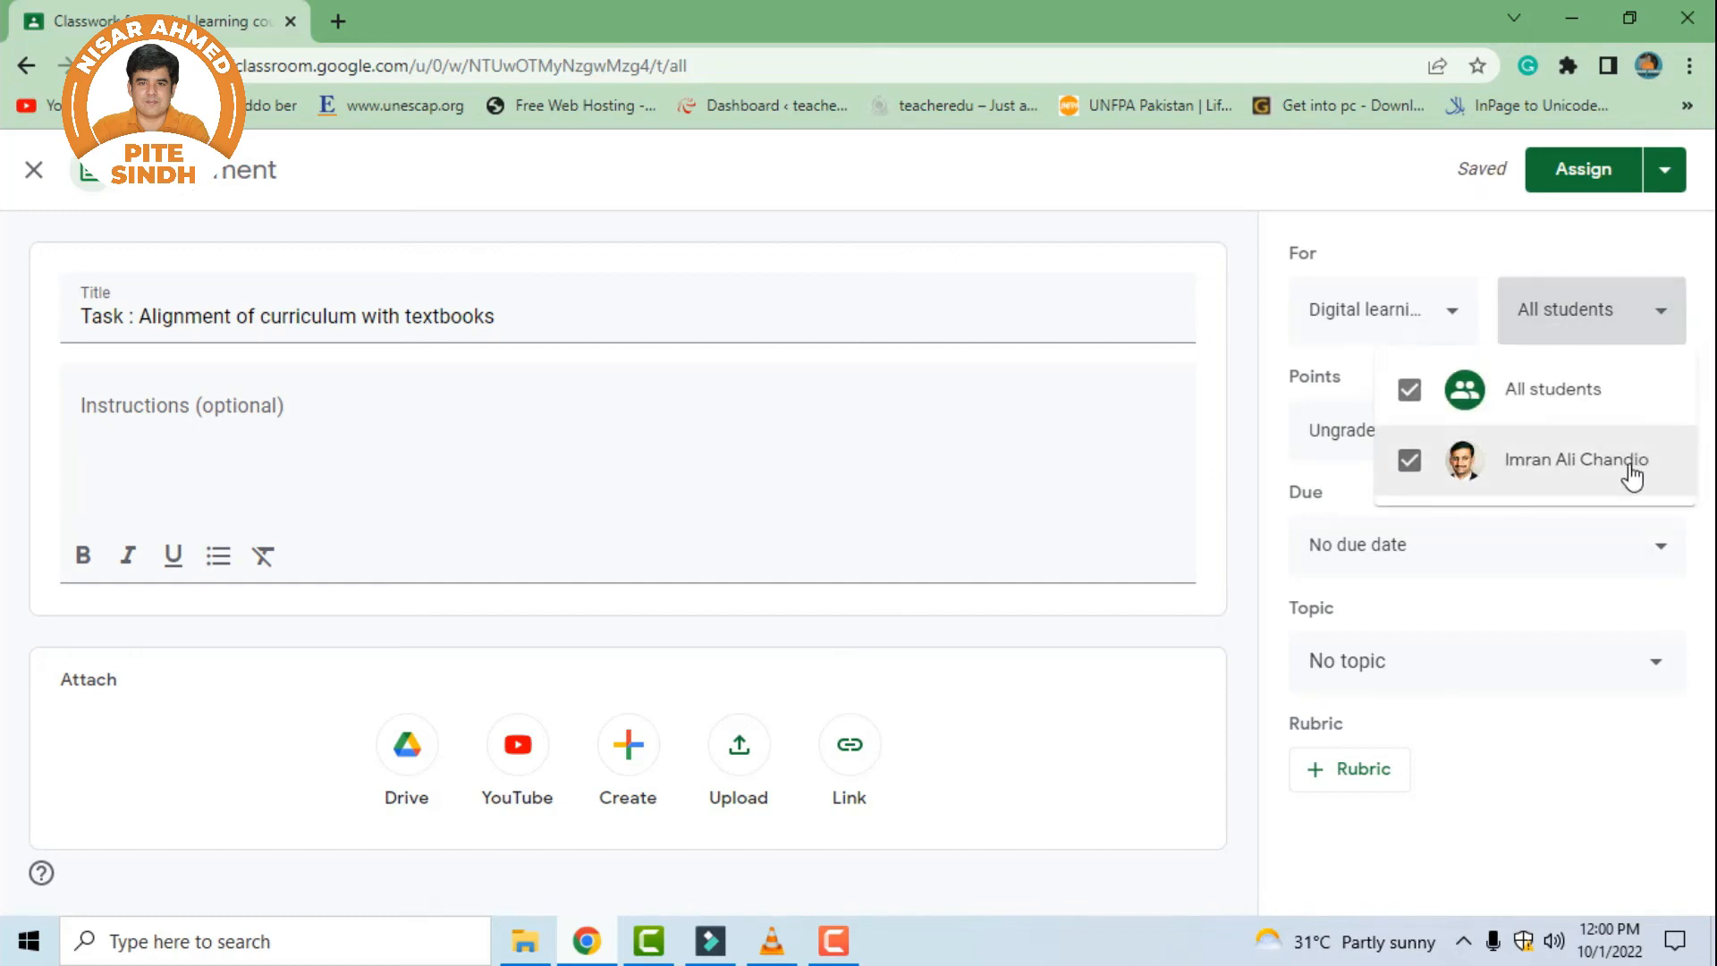
click(1481, 327)
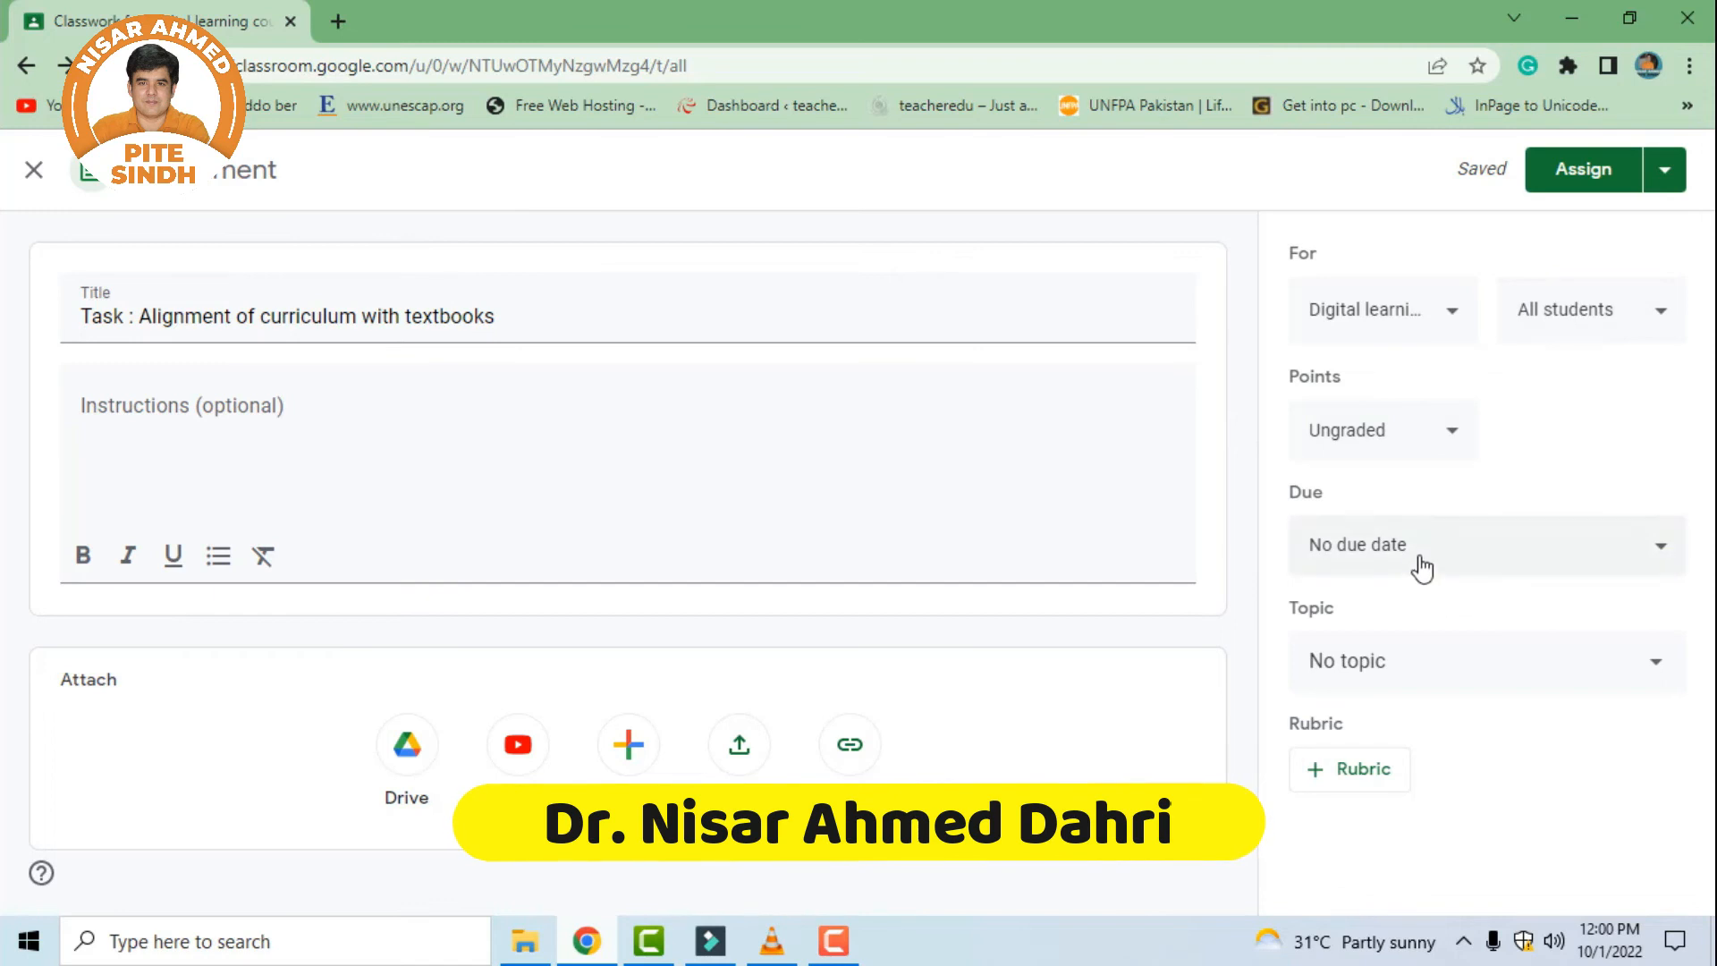
Set the assignment's due date to Oct 5, 2022, without a time
click(1531, 574)
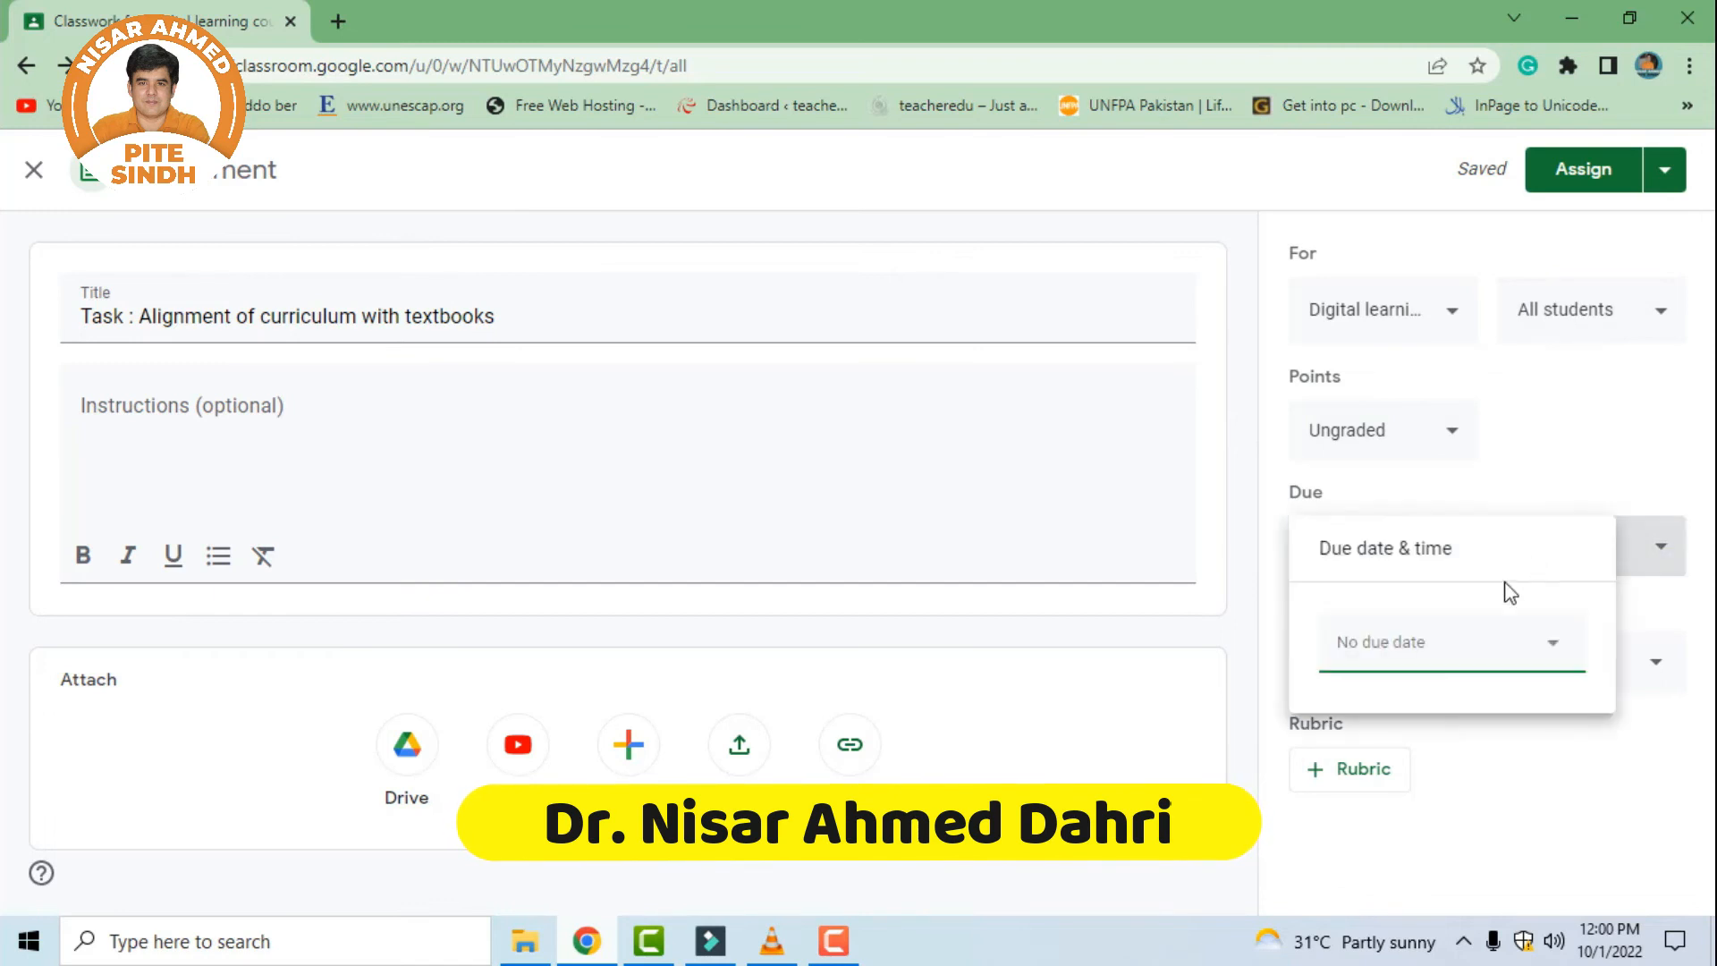
click(1550, 658)
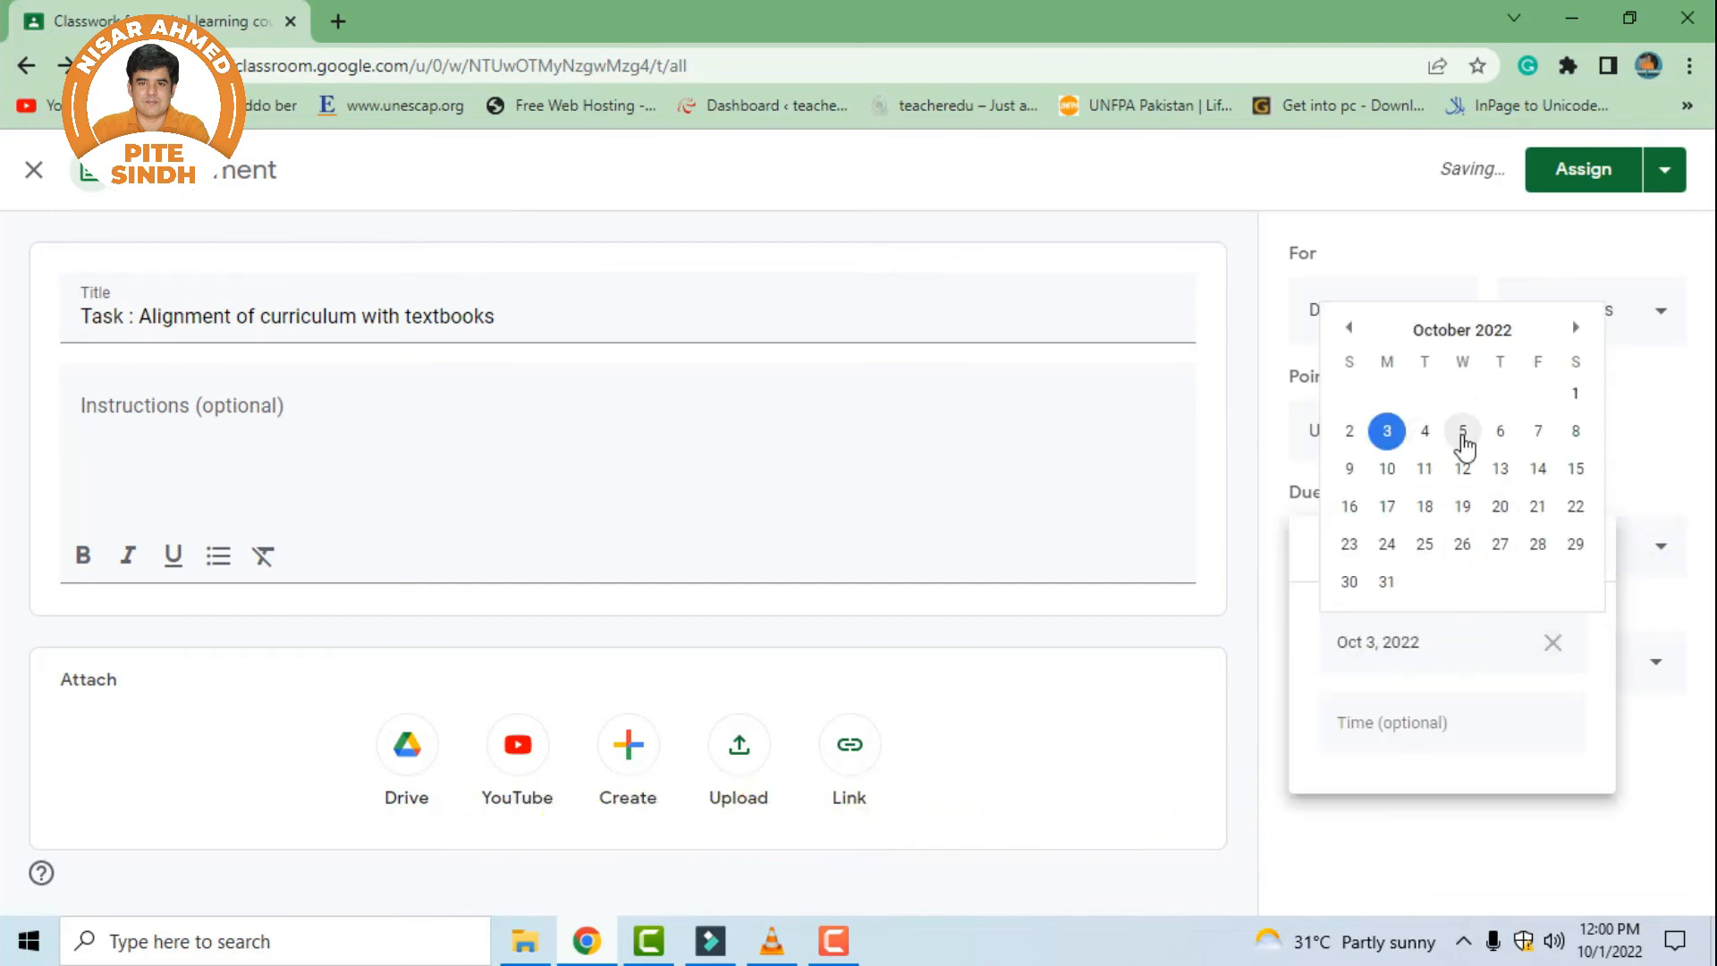
click(1465, 437)
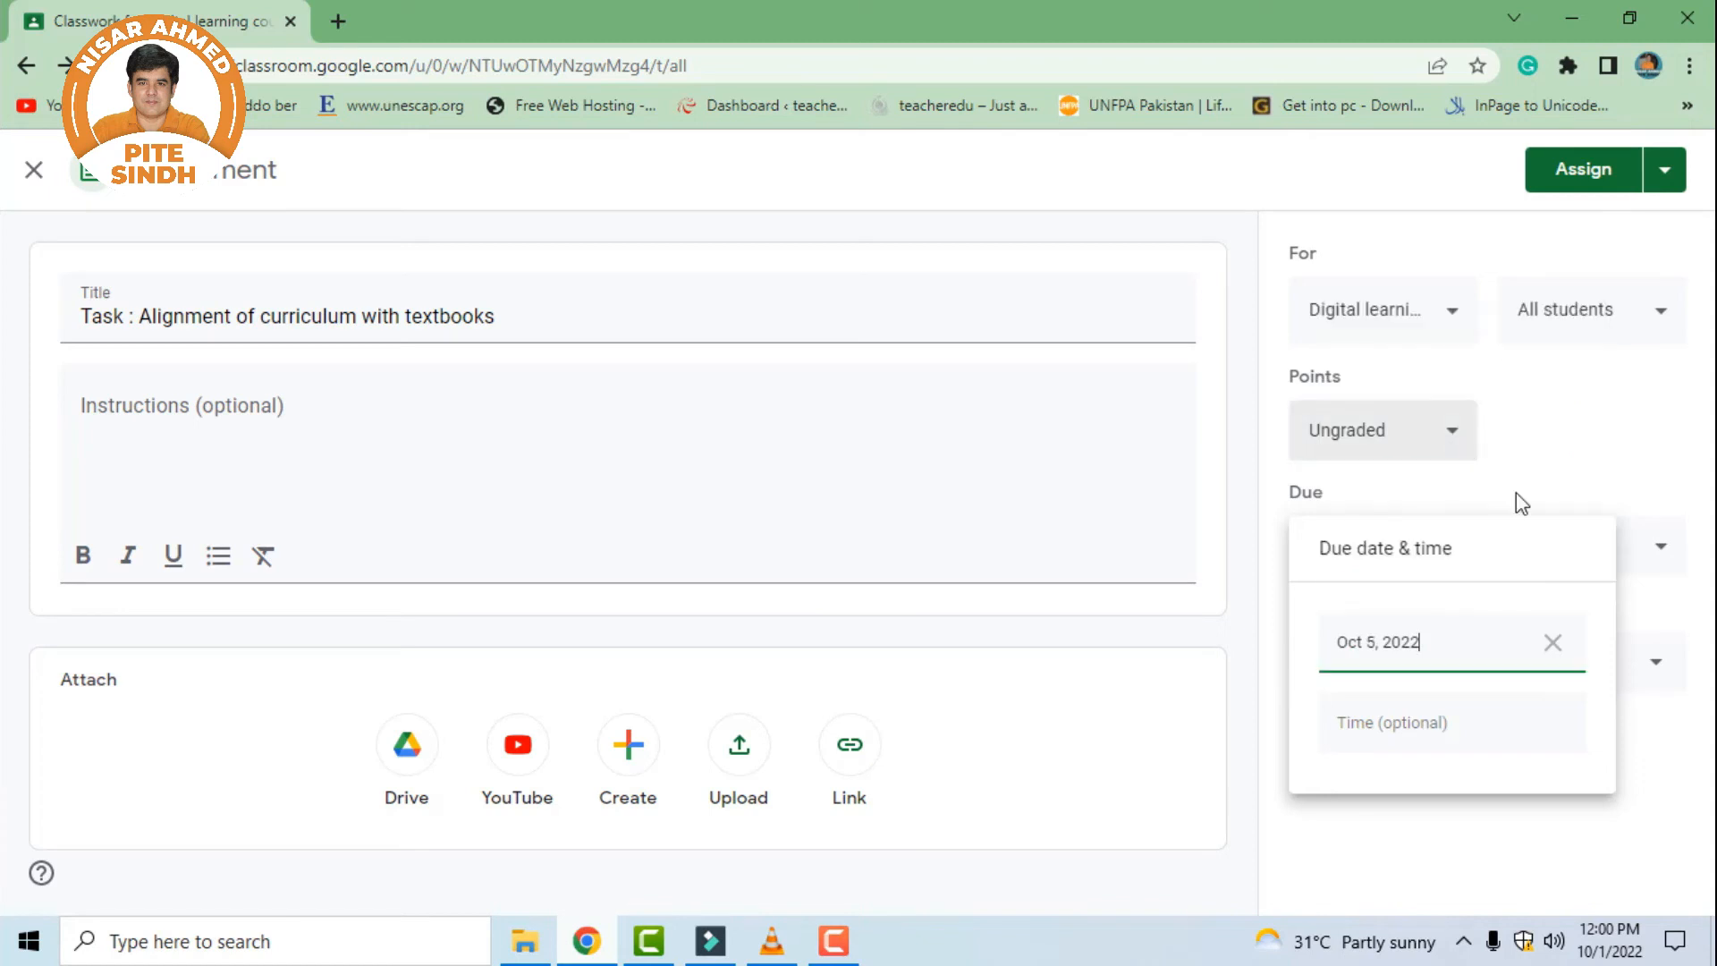
click(1626, 746)
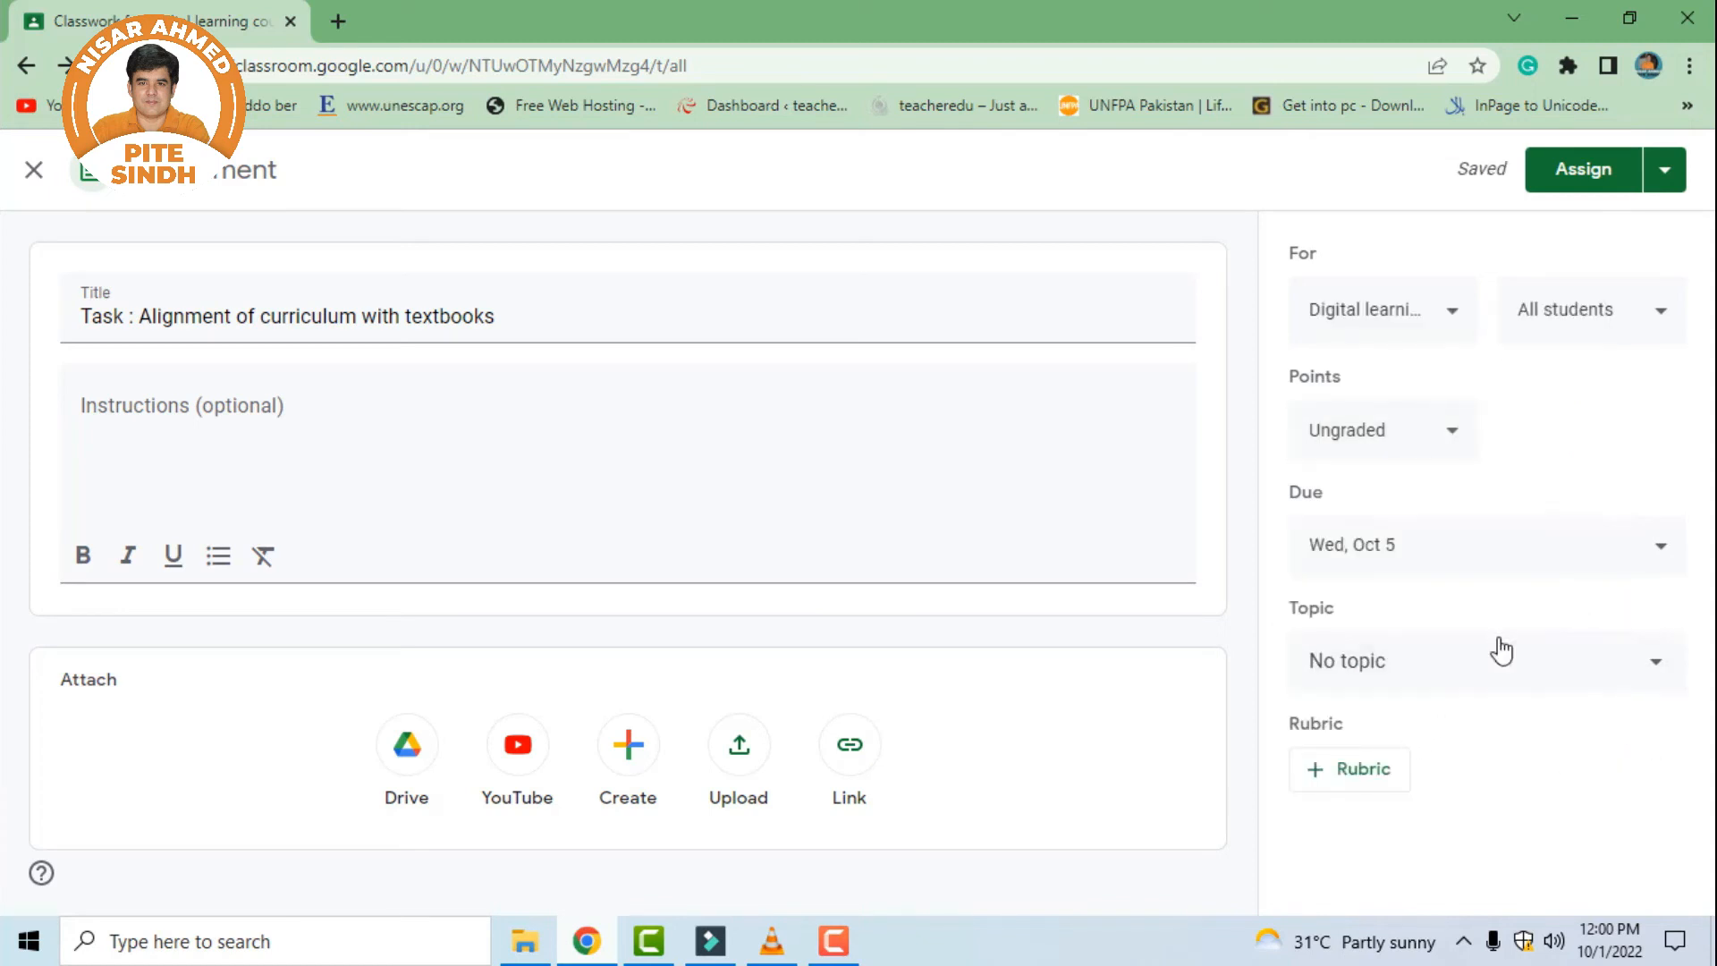
File the assignment under the topic "Session 02: Curriculum and its alignment with ..."
click(1489, 666)
scroll(1490, 500, down, 3)
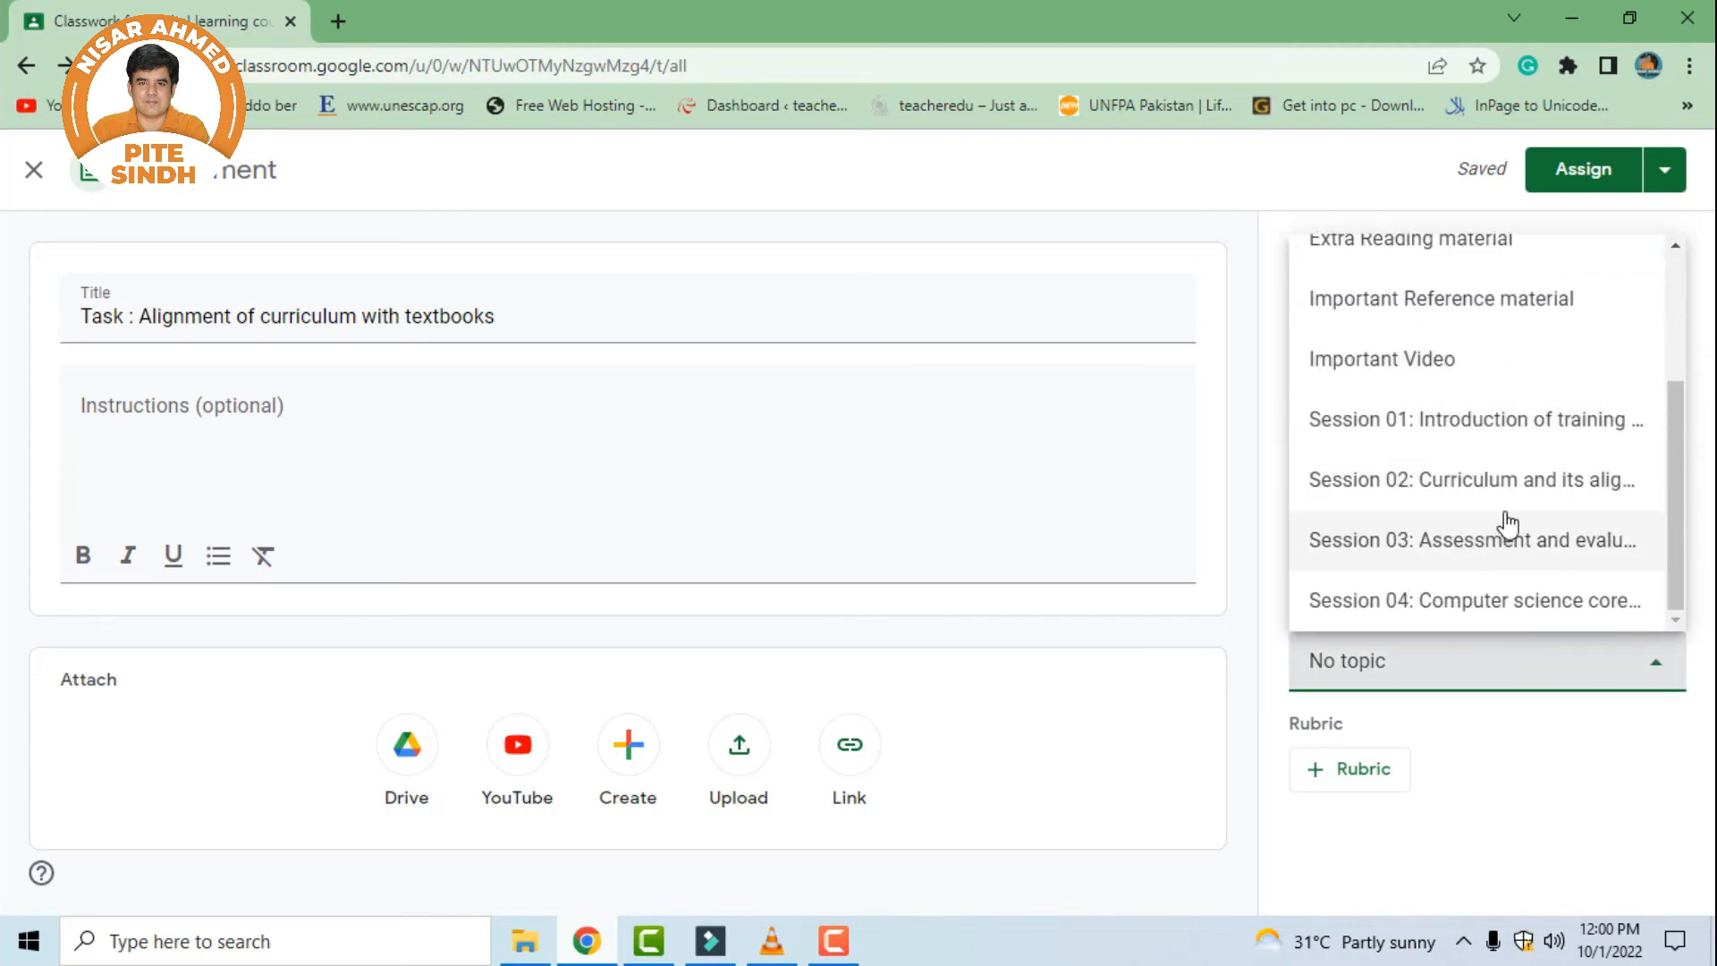
click(1519, 508)
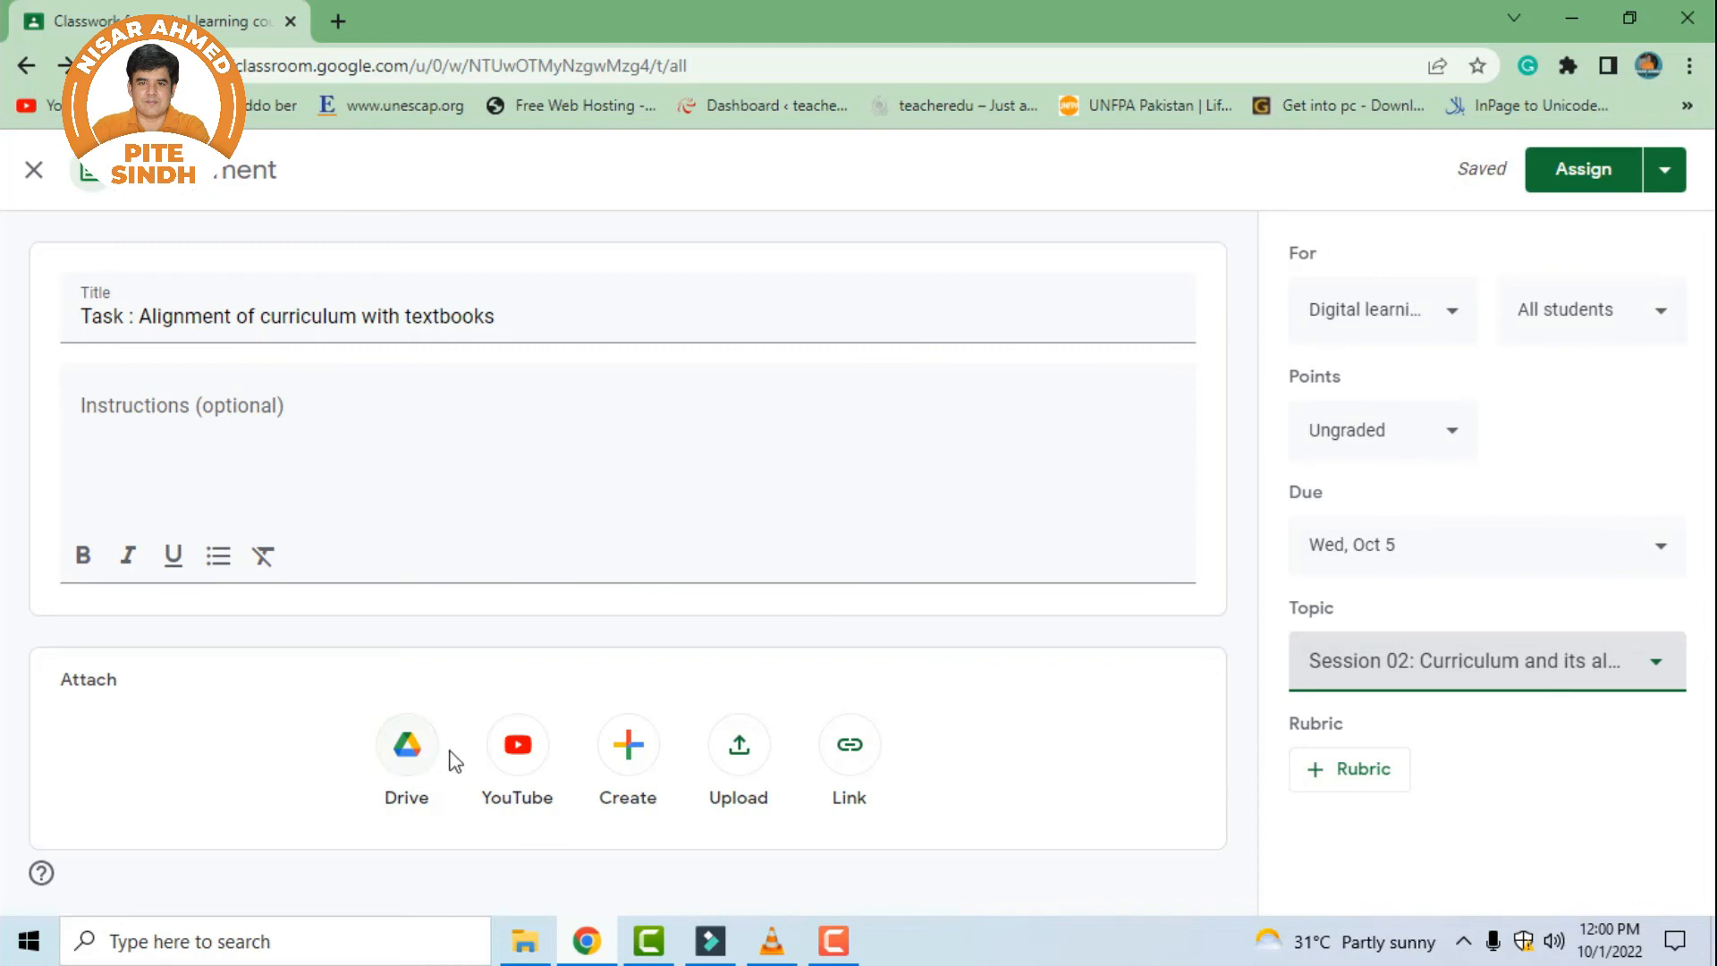
Upload the Word document "Alignment of Textbooks with Curriculum Group work" from the Tasks folder as an attachment and assign the task
click(737, 767)
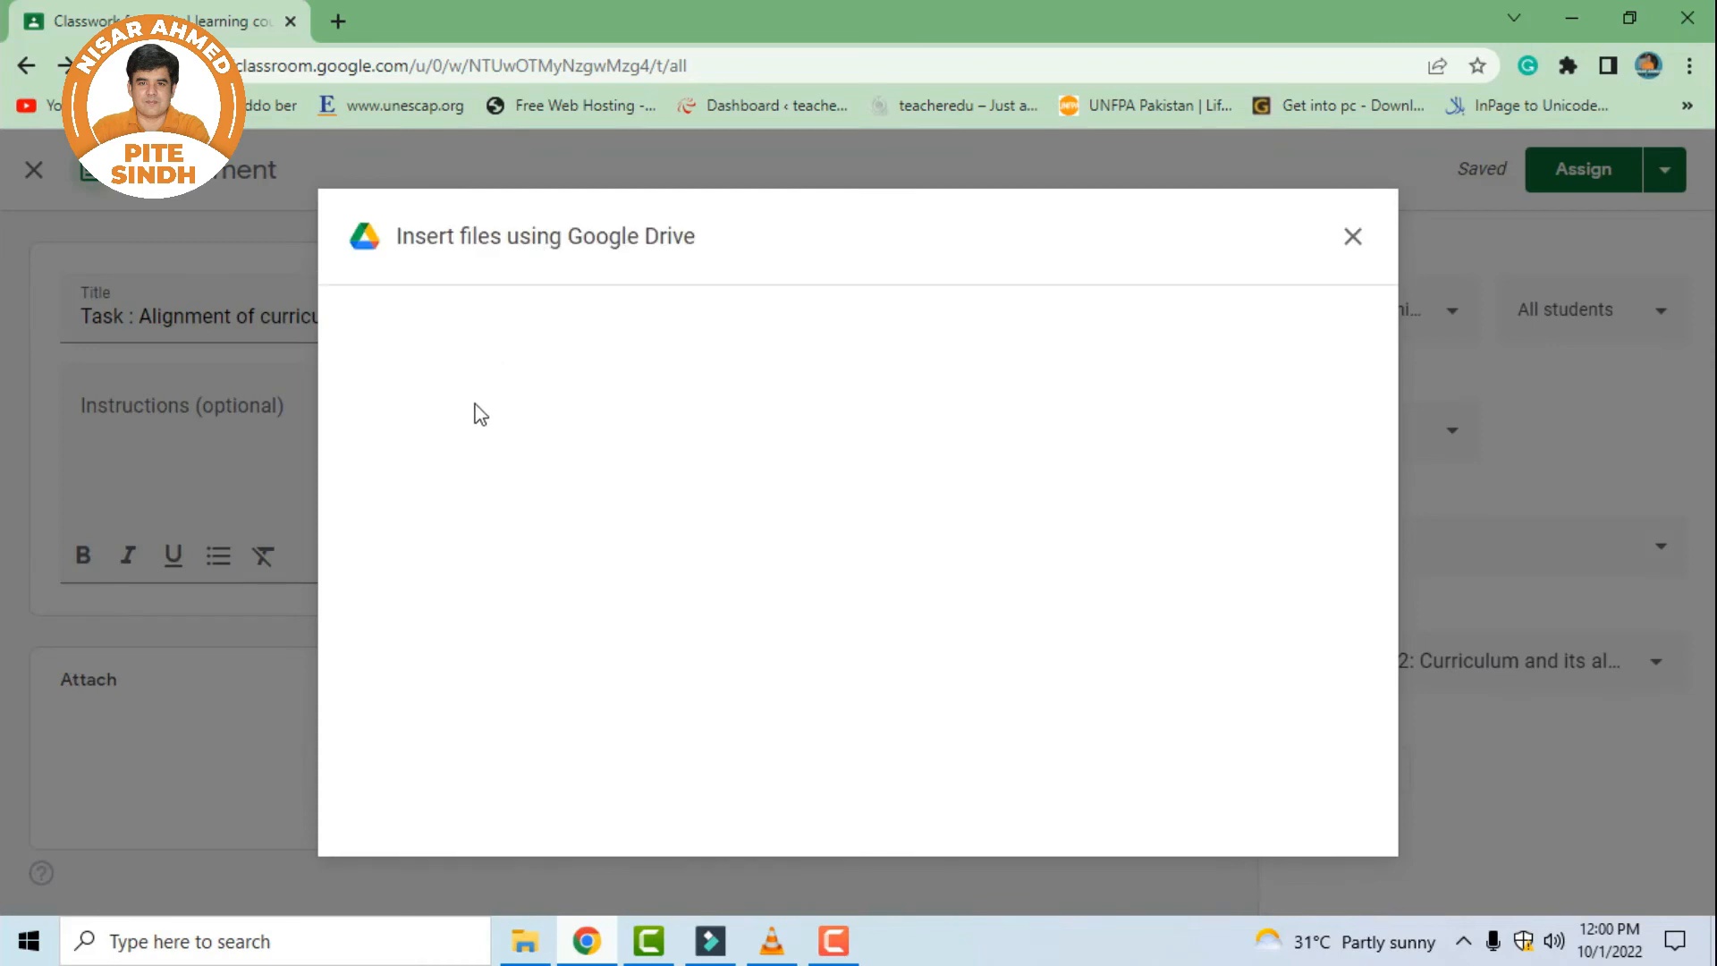
click(834, 674)
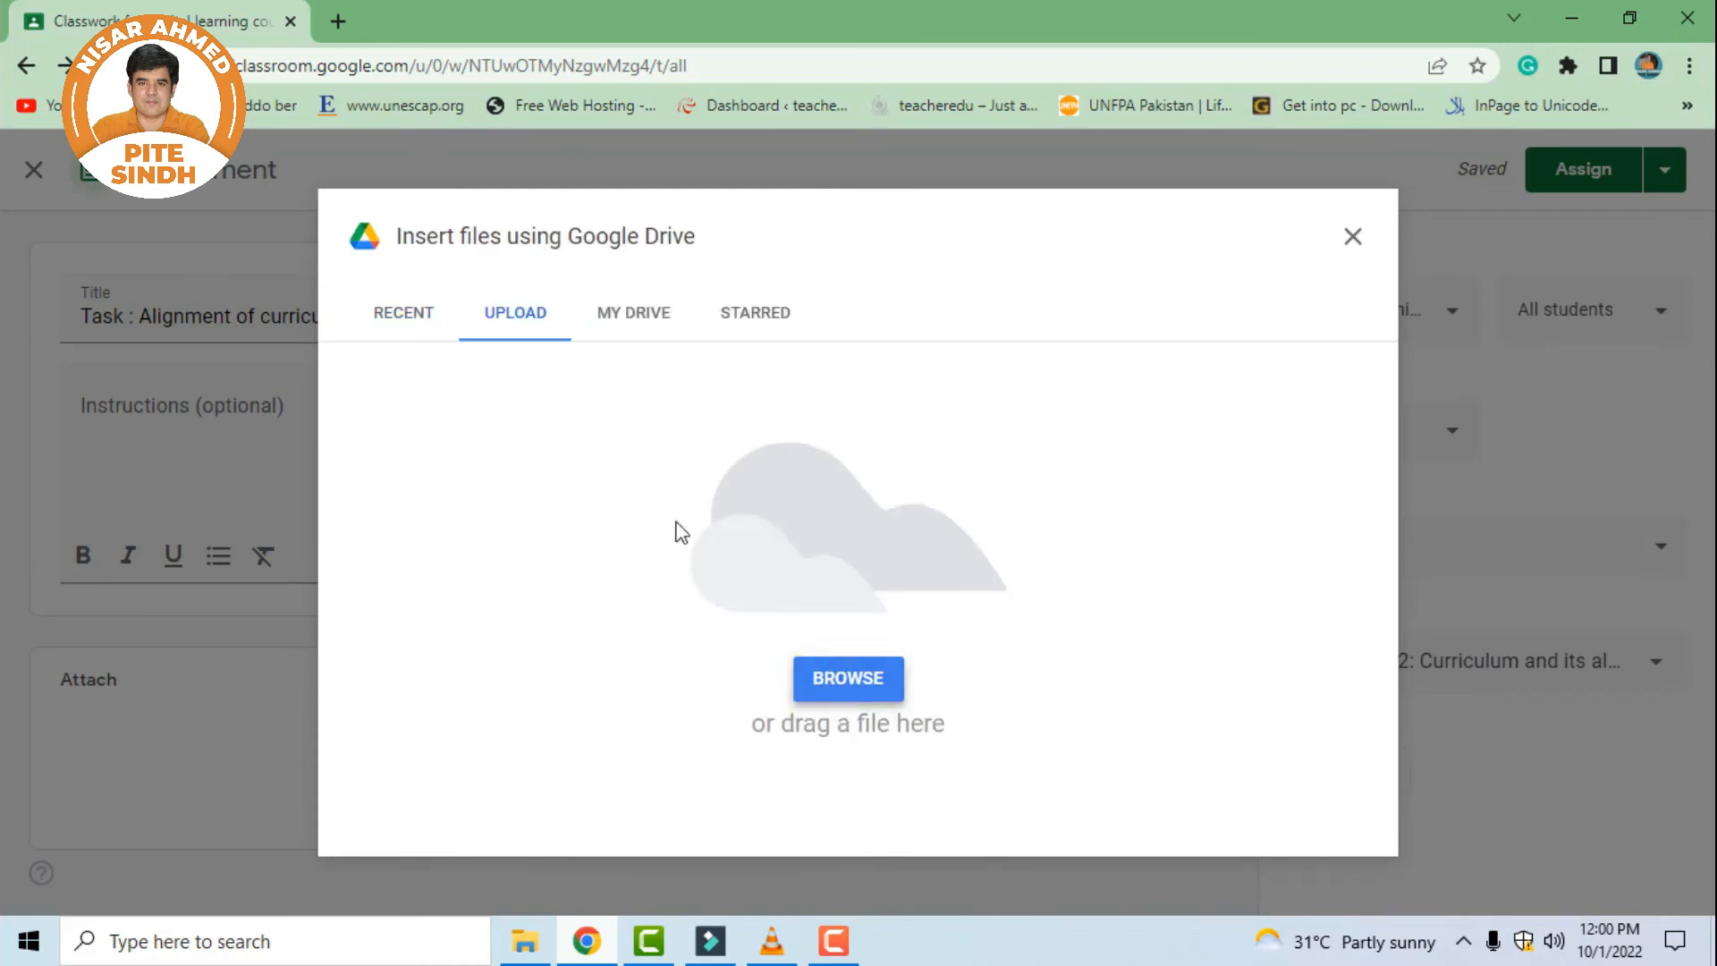
double_click(523, 355)
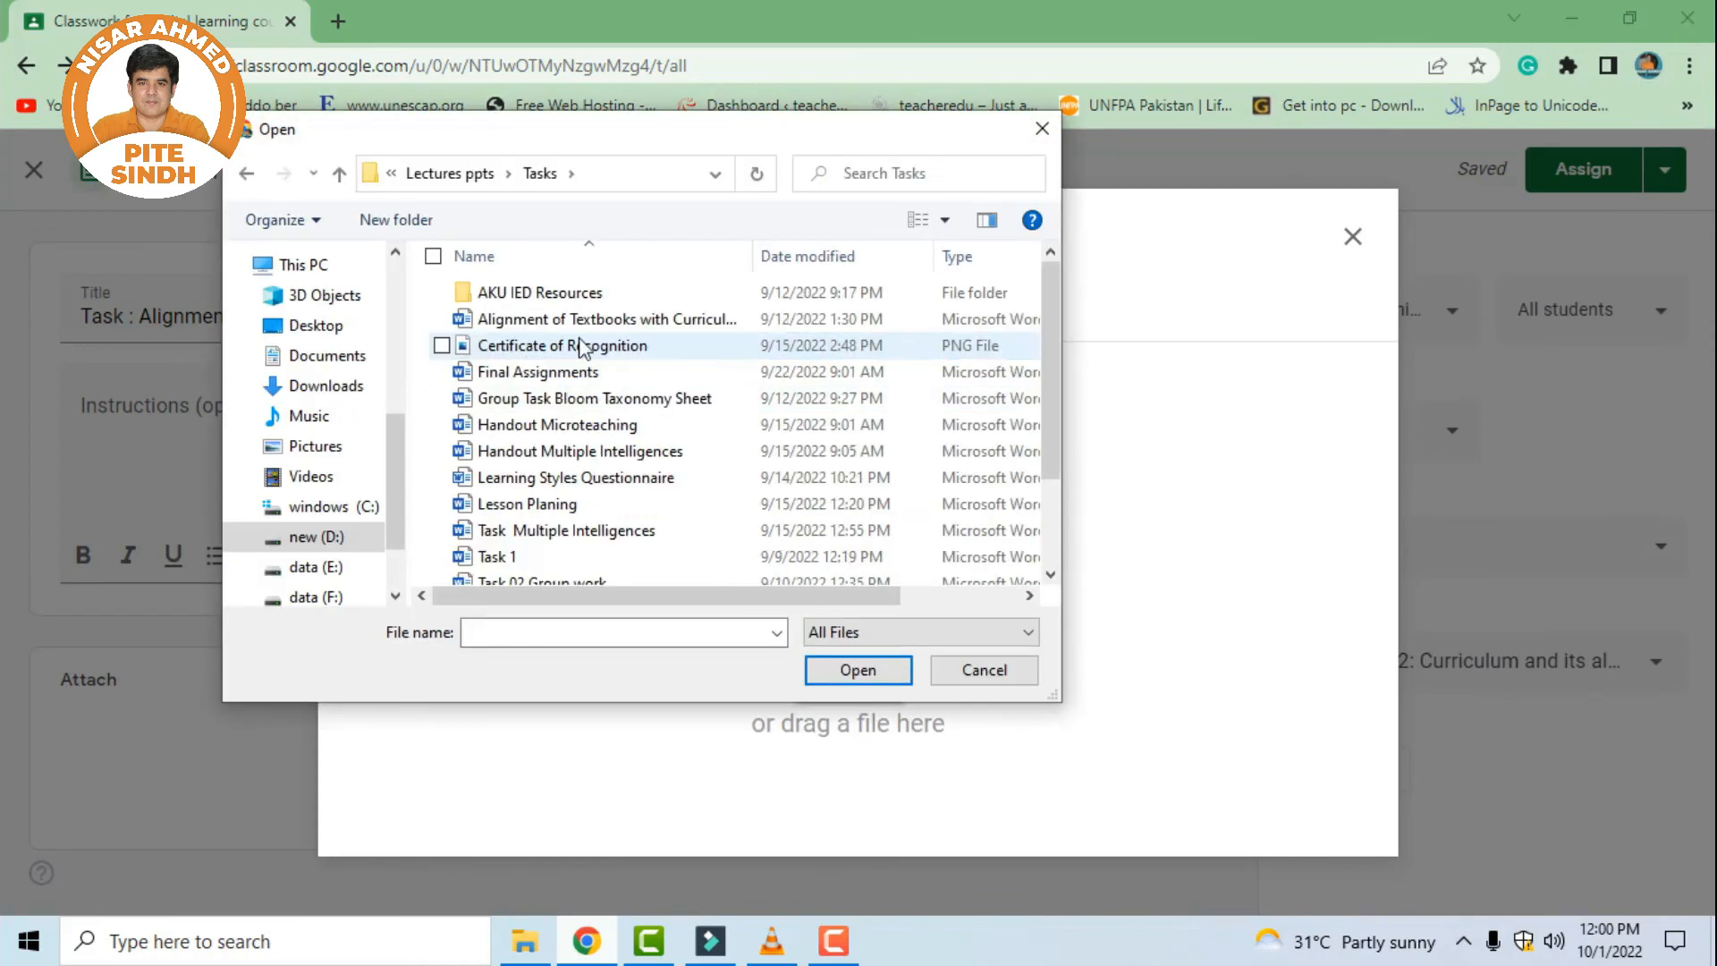
double_click(601, 324)
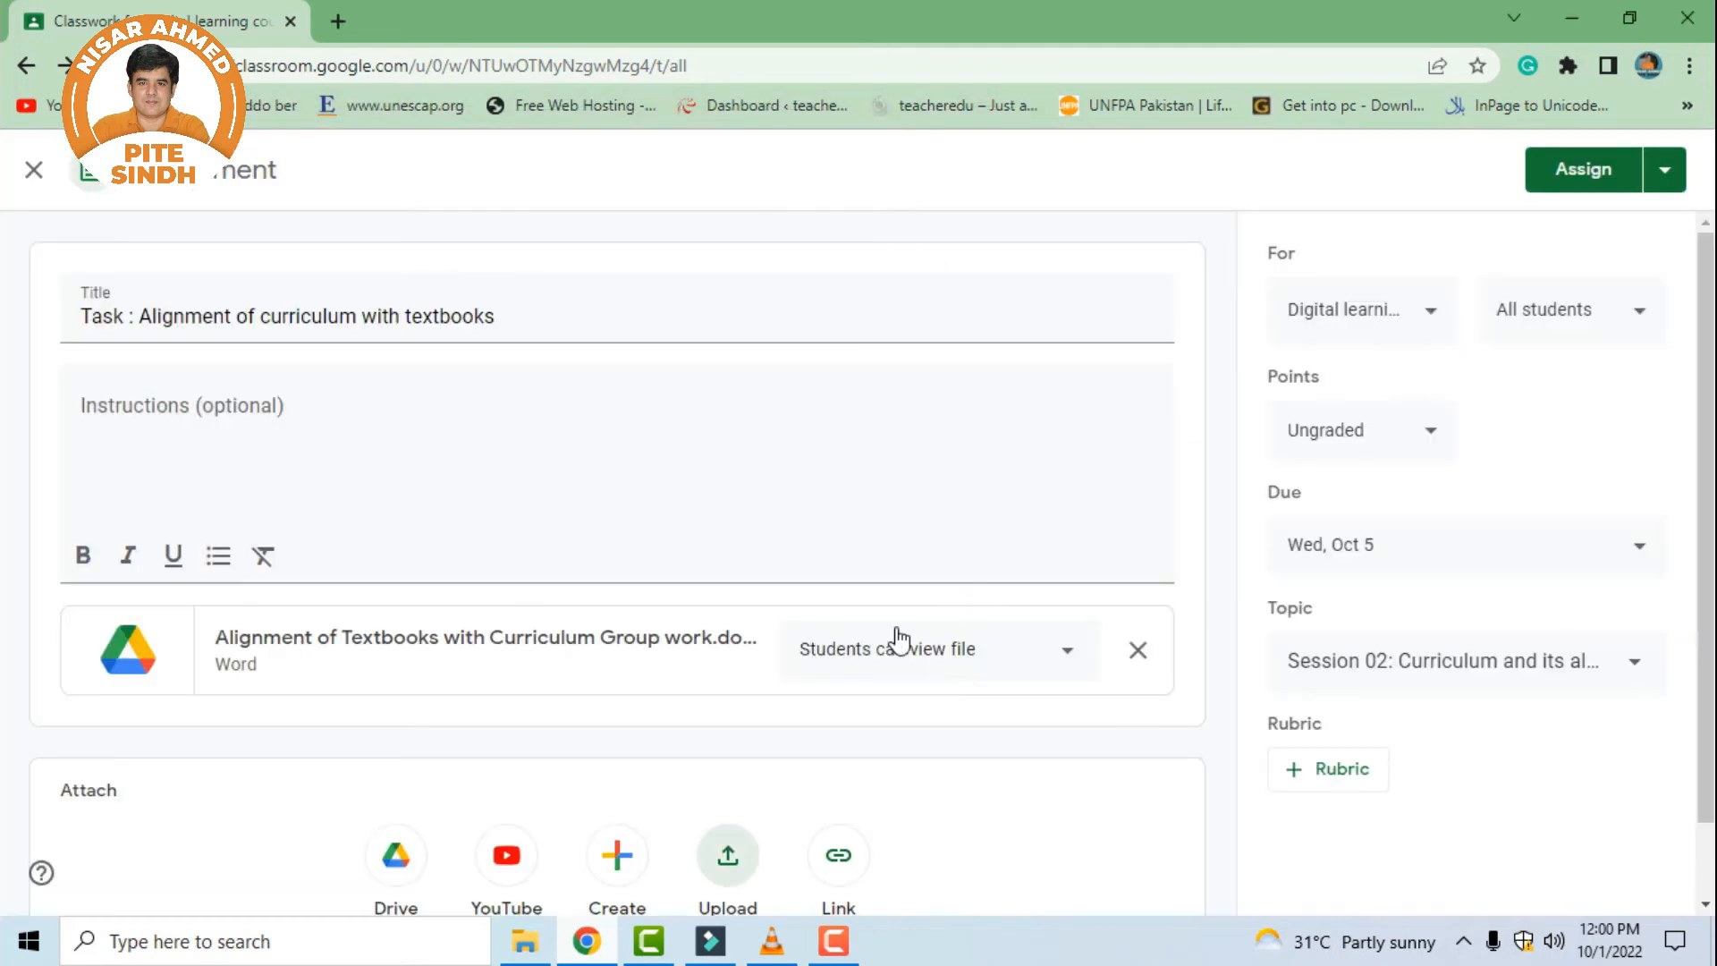
scroll(746, 693, down, 1)
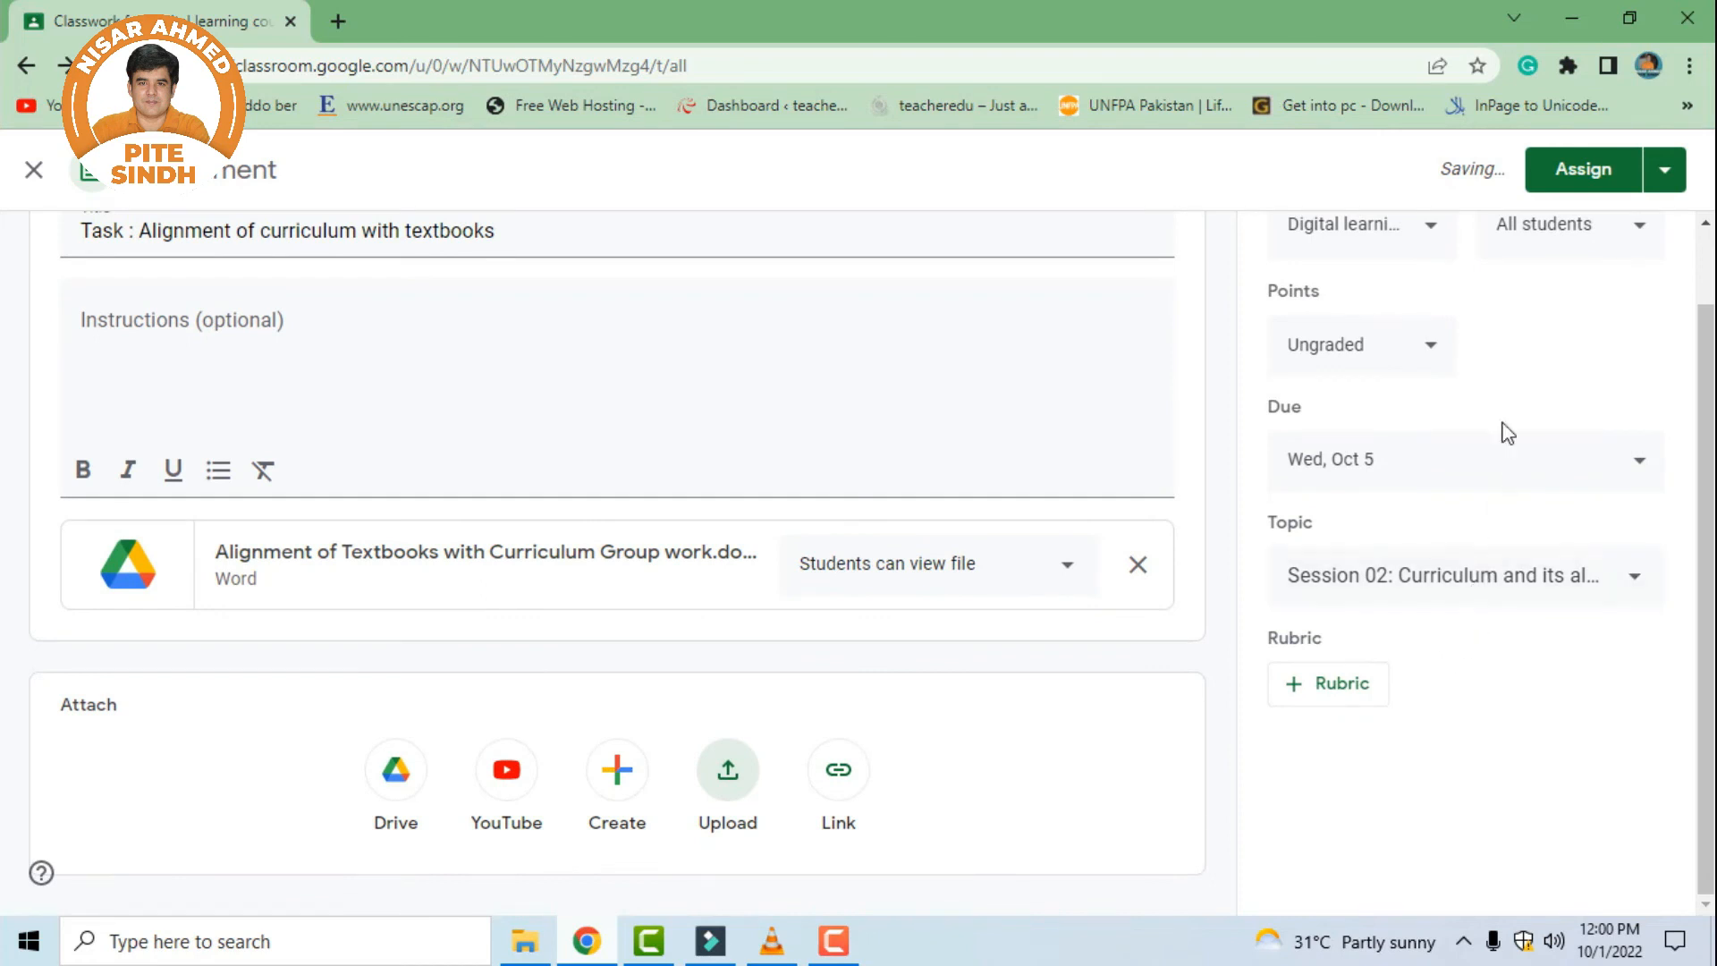
scroll(1256, 372, up, 1)
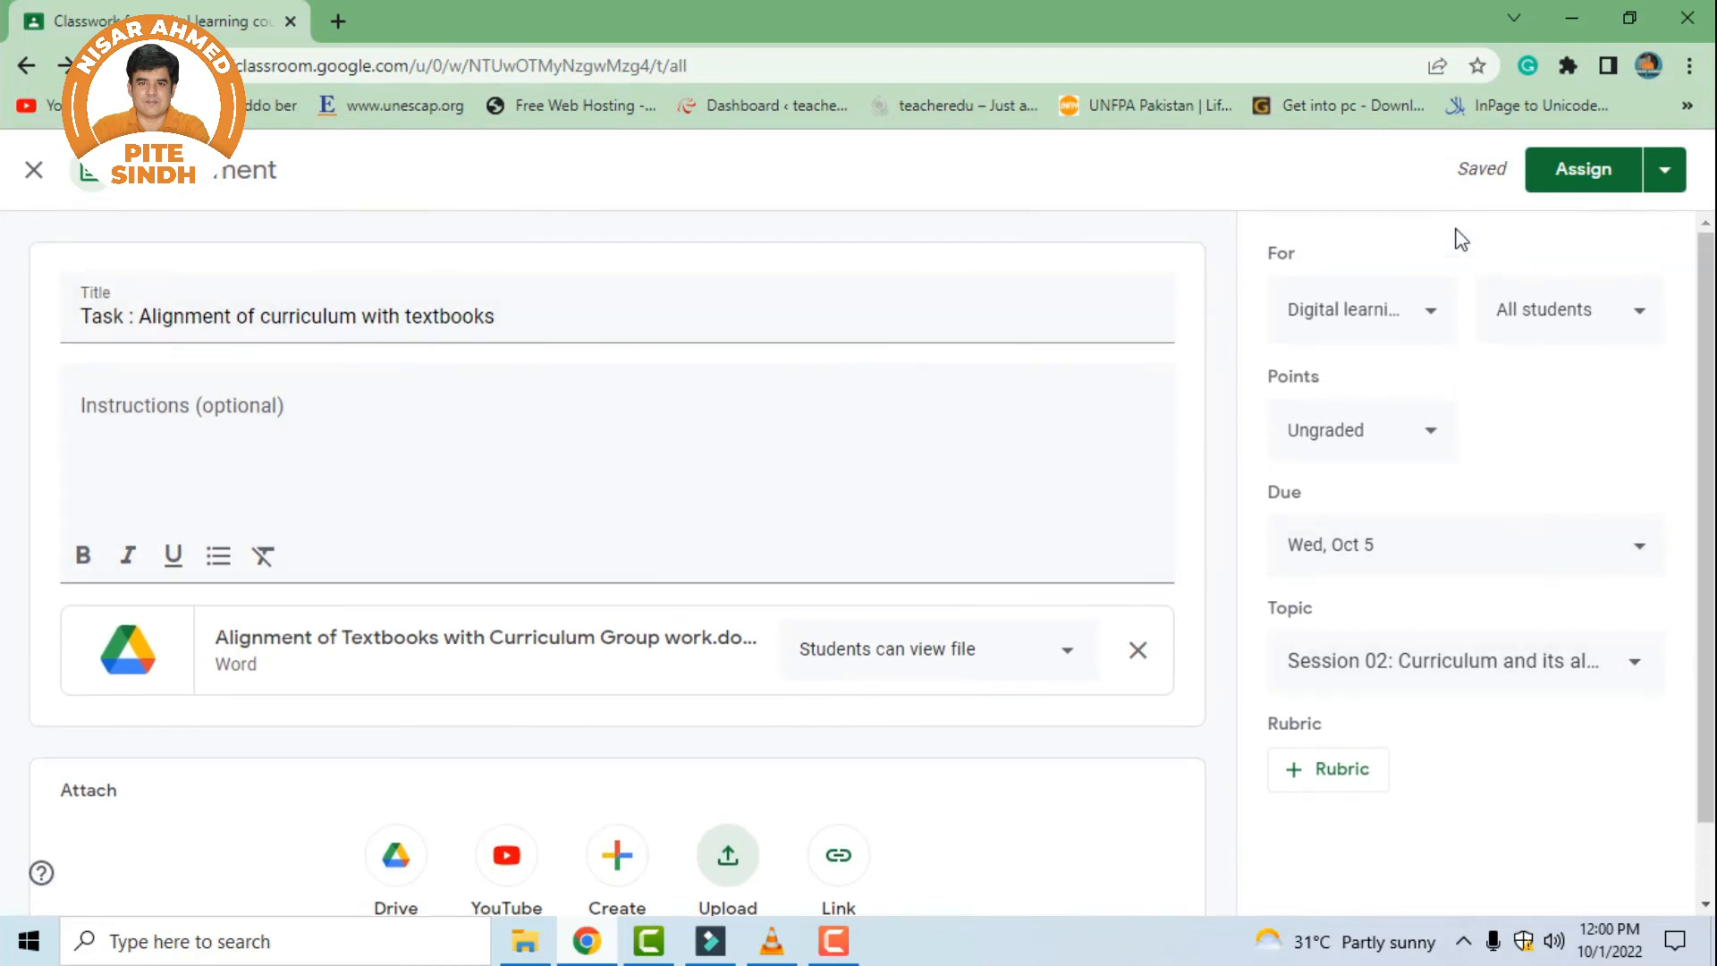
click(1571, 185)
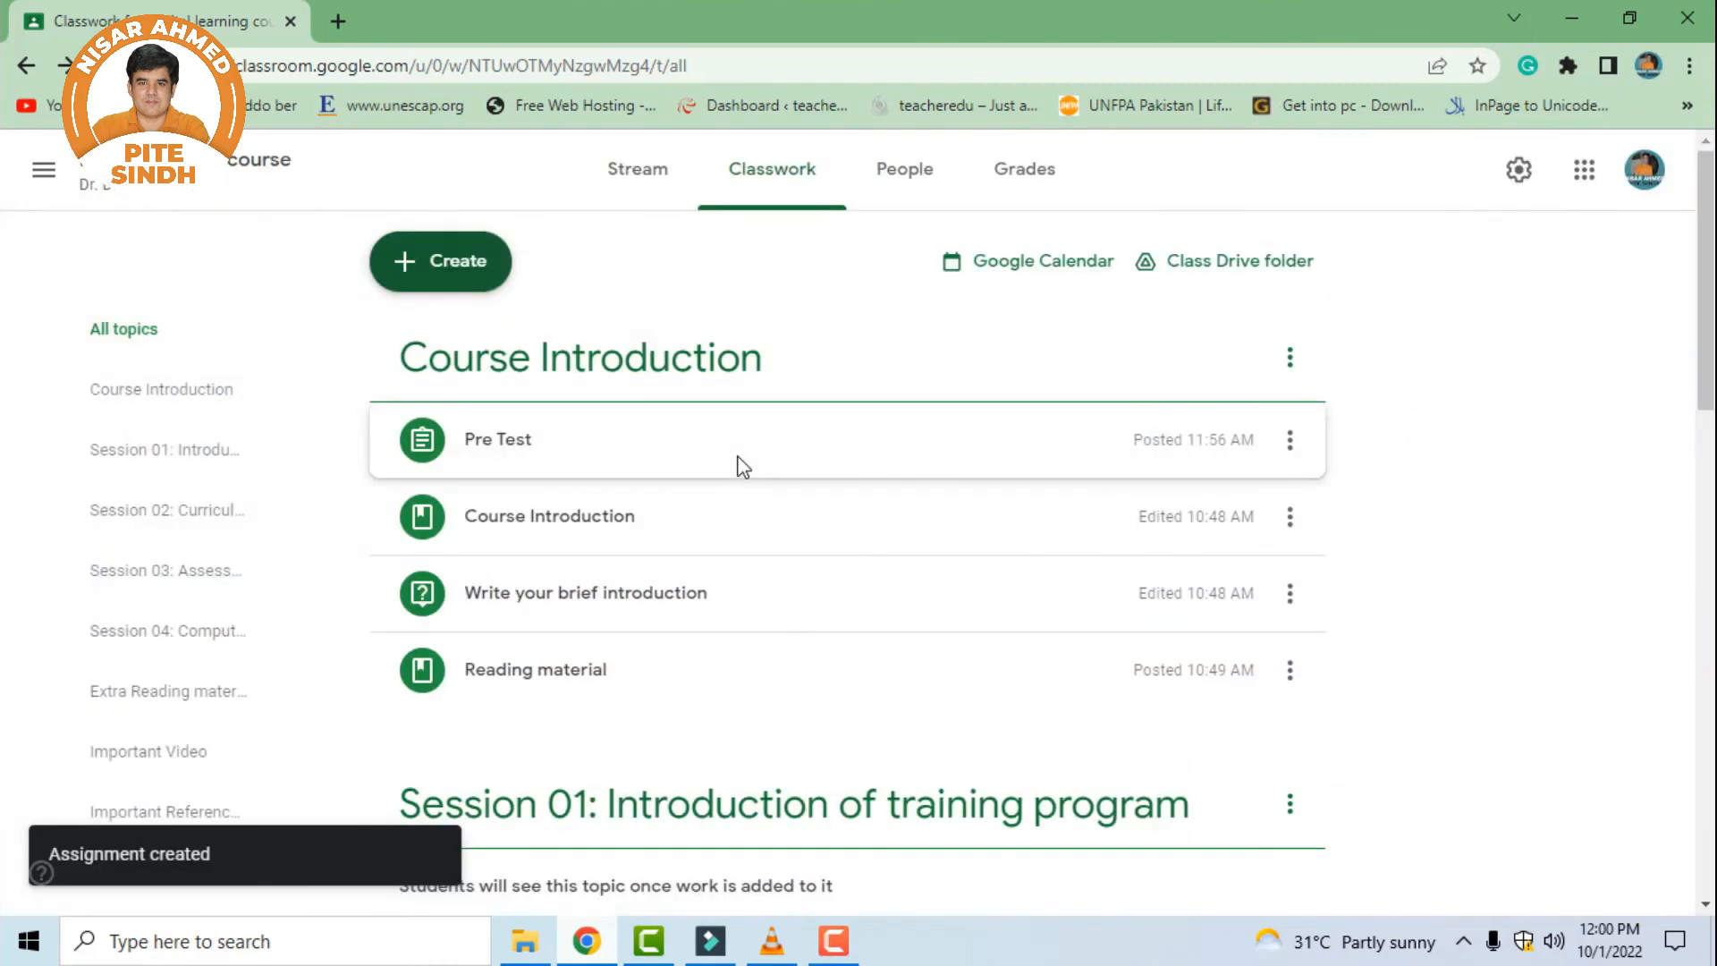
Move the curriculum alignment task below "Reading handout" within the Session 02 topic and check its available options
scroll(767, 491, down, 7)
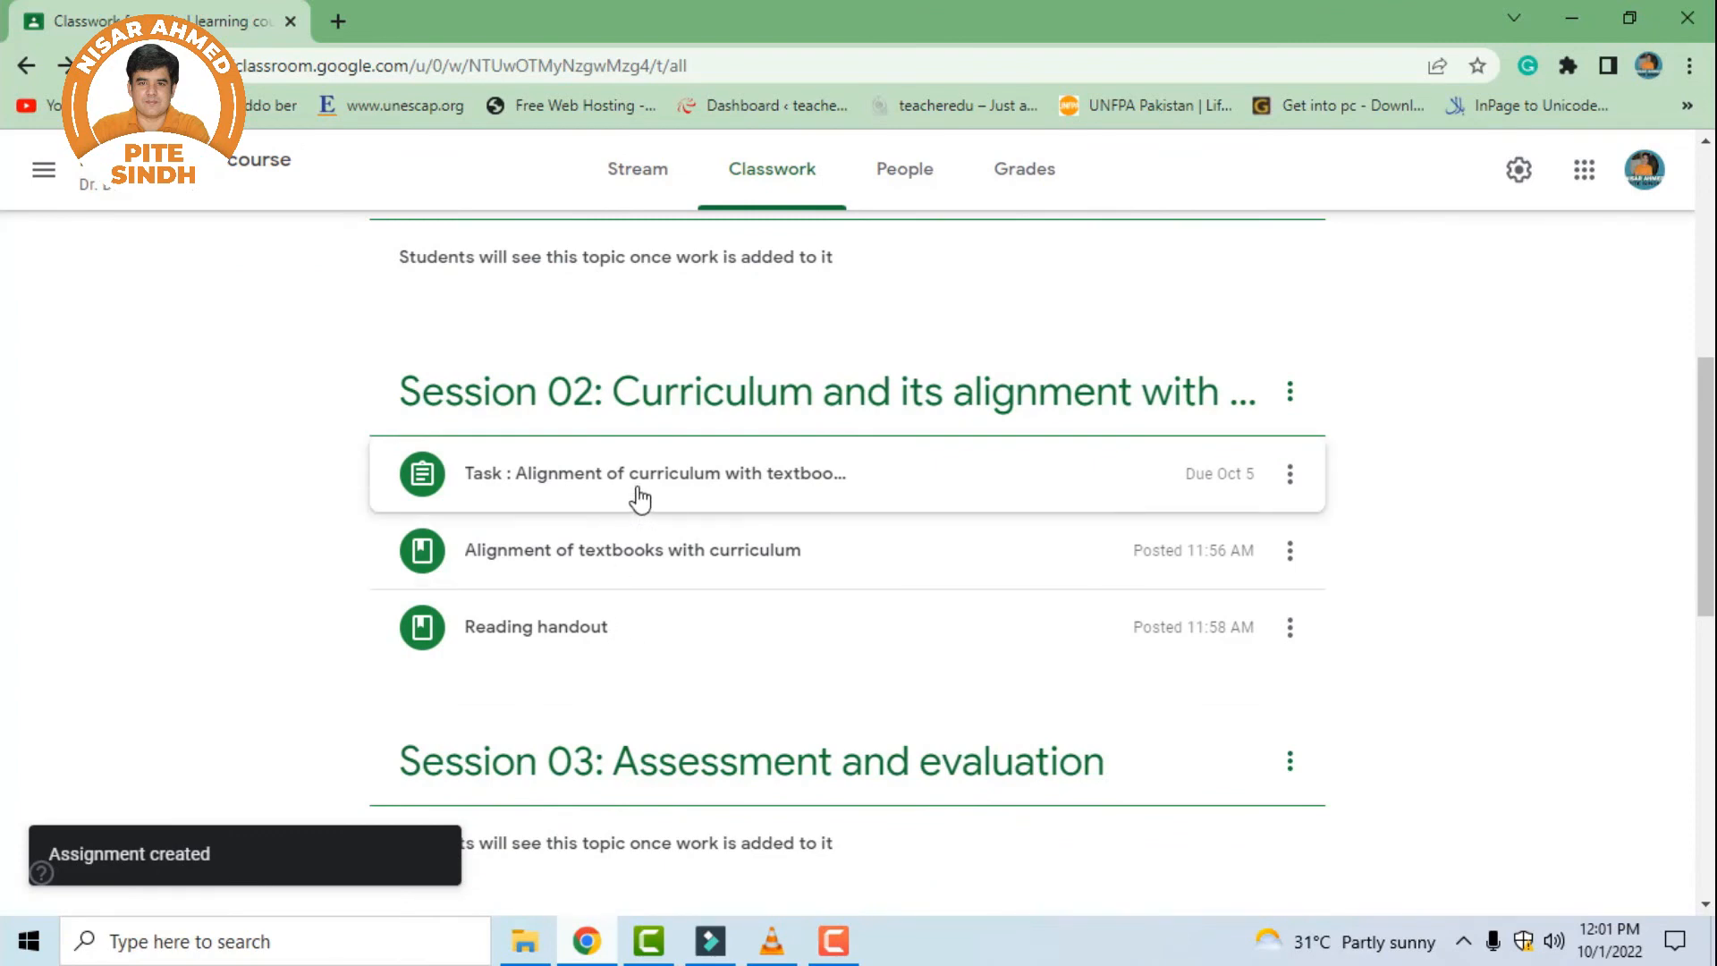
drag(662, 486, 701, 583)
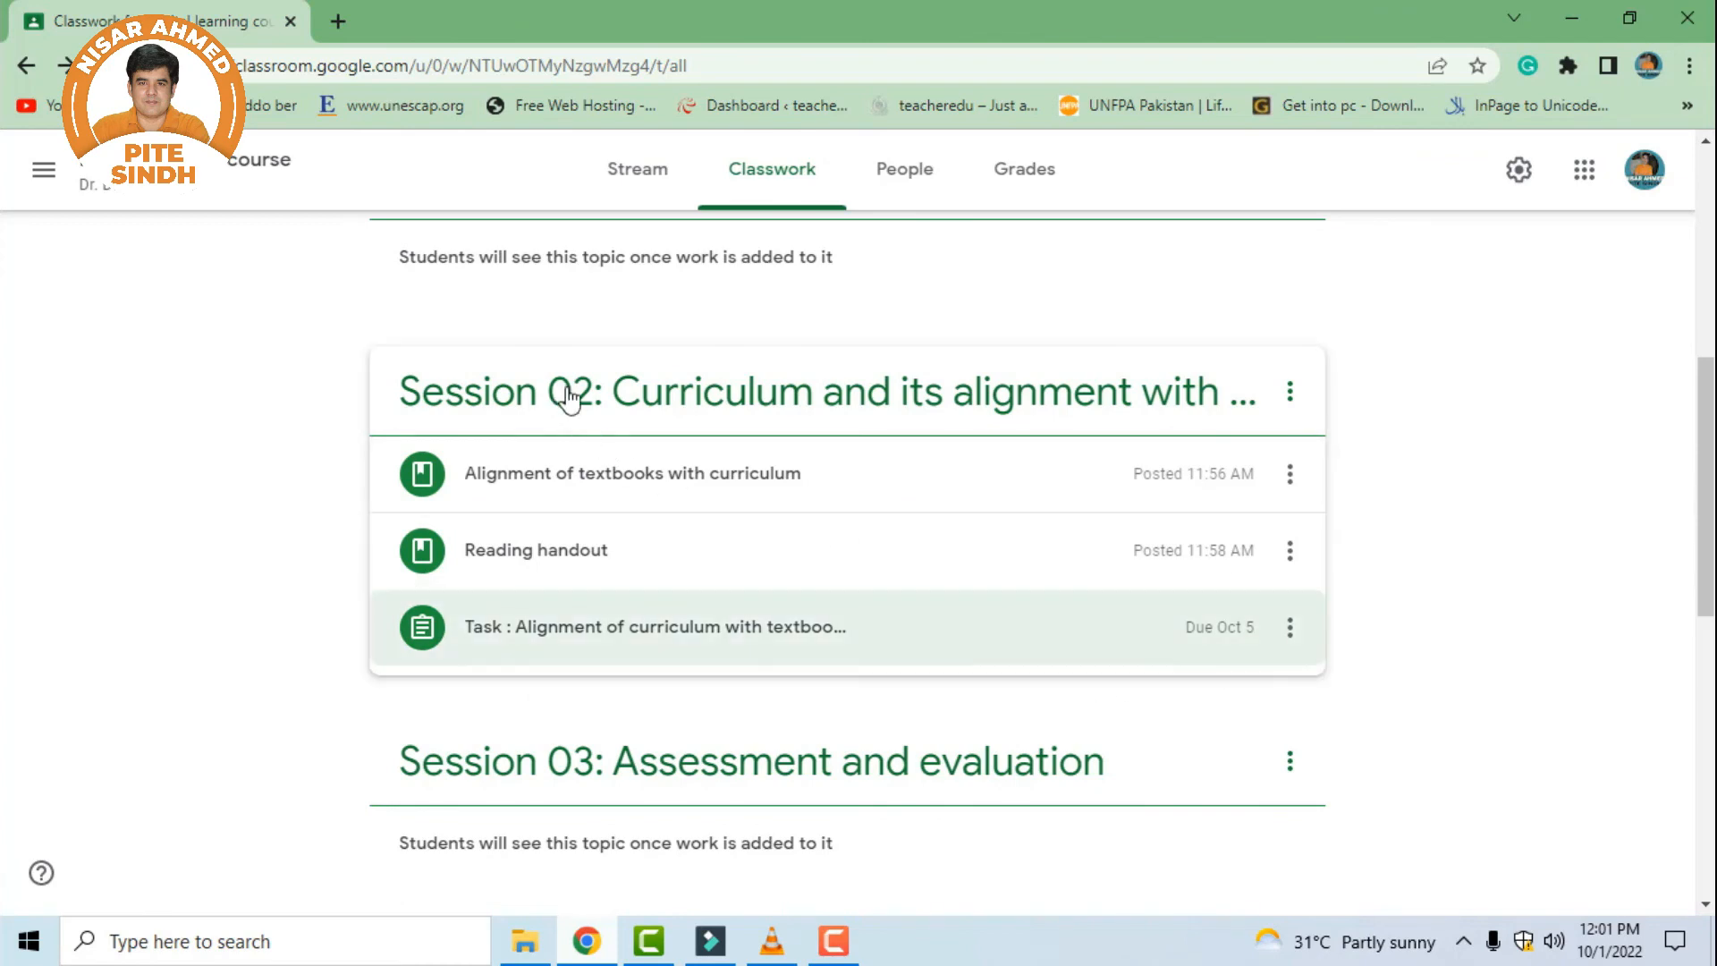
click(1293, 633)
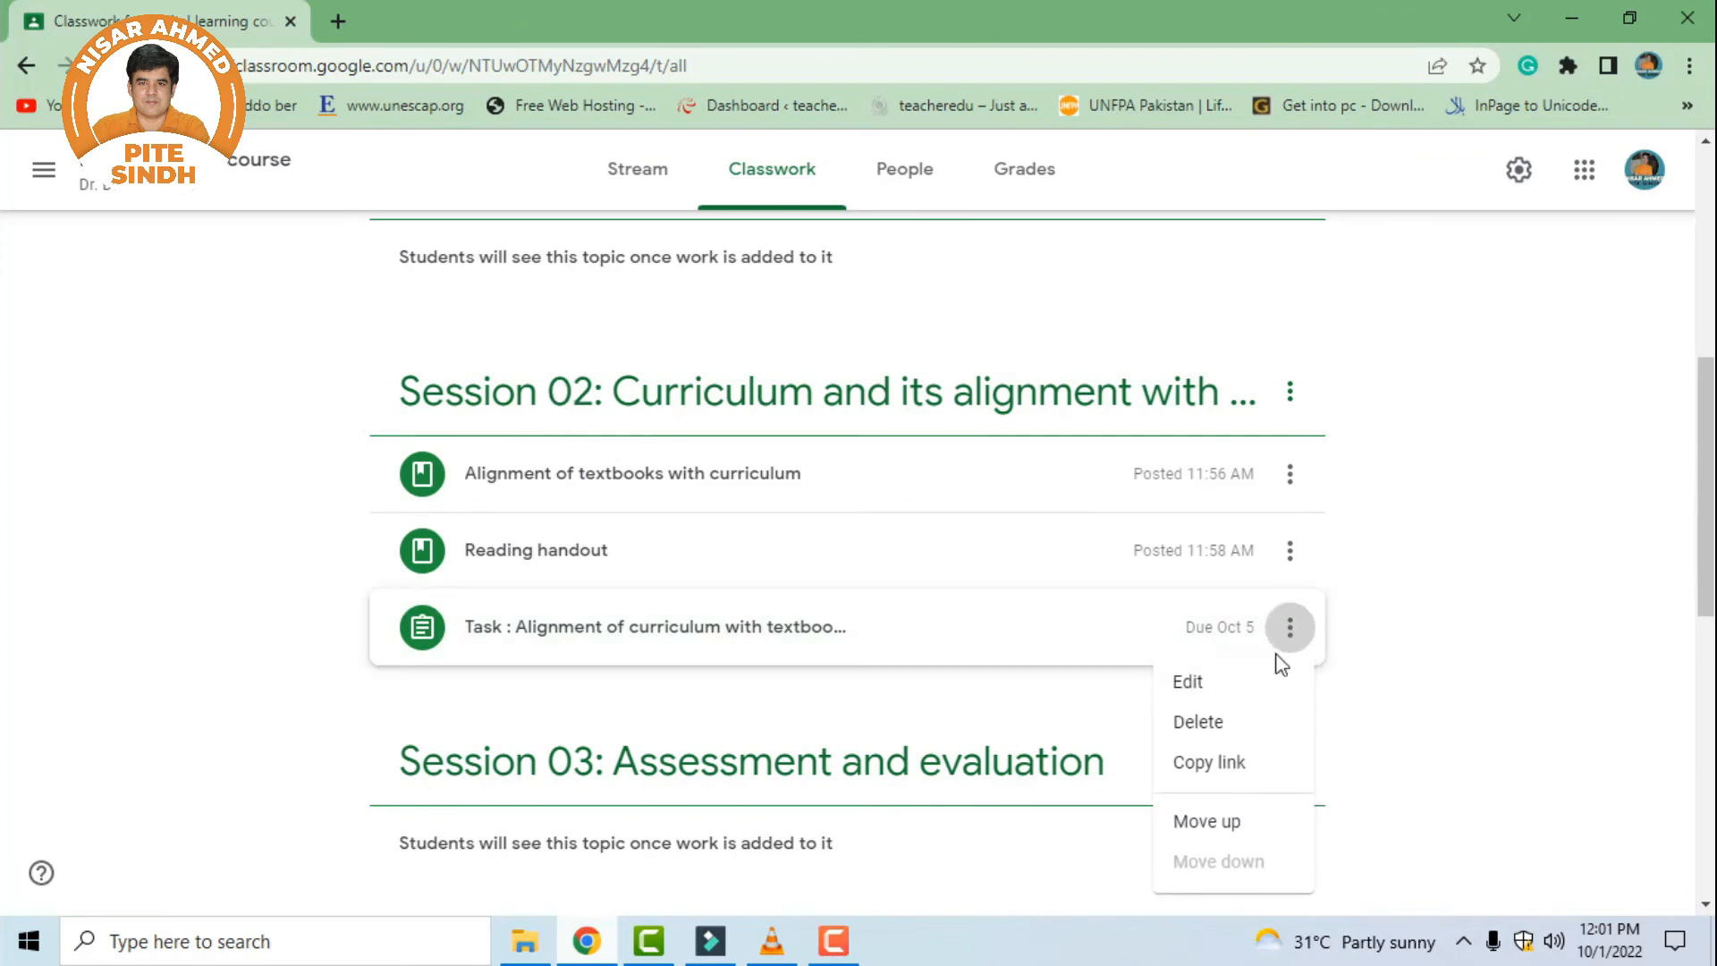
Review all classwork topics and their posts from Course Introduction to Important Reference material, and check the item types available for creation
scroll(1480, 518, up, 5)
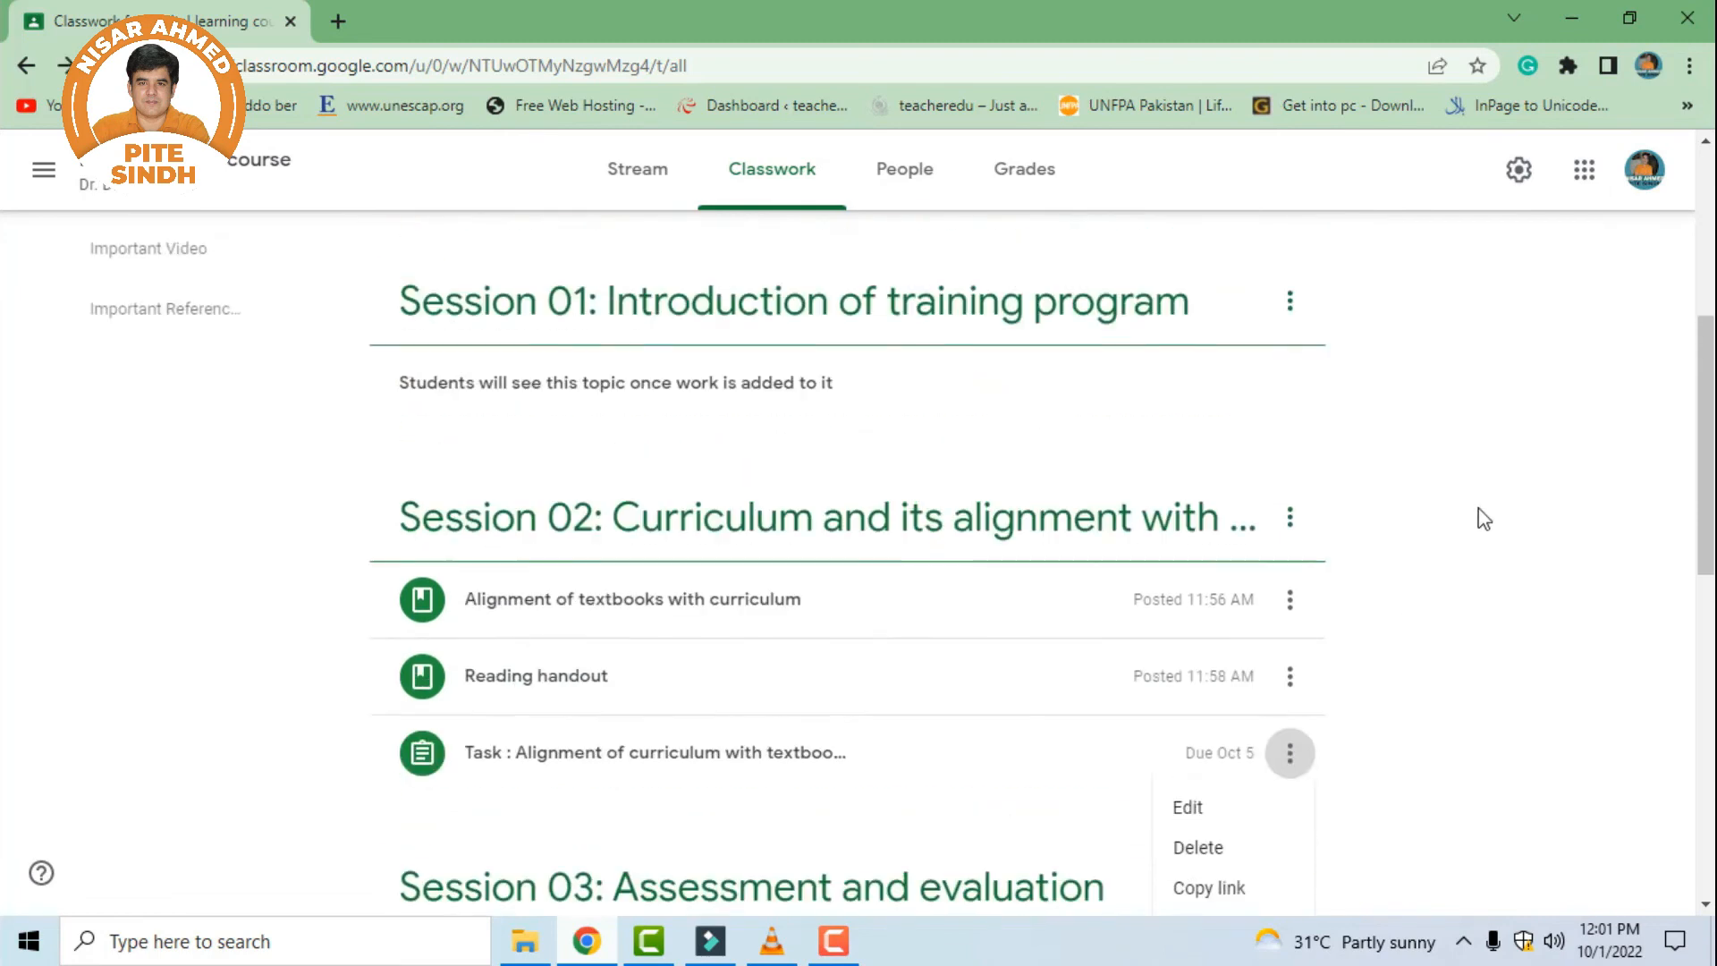
scroll(537, 393, up, 3)
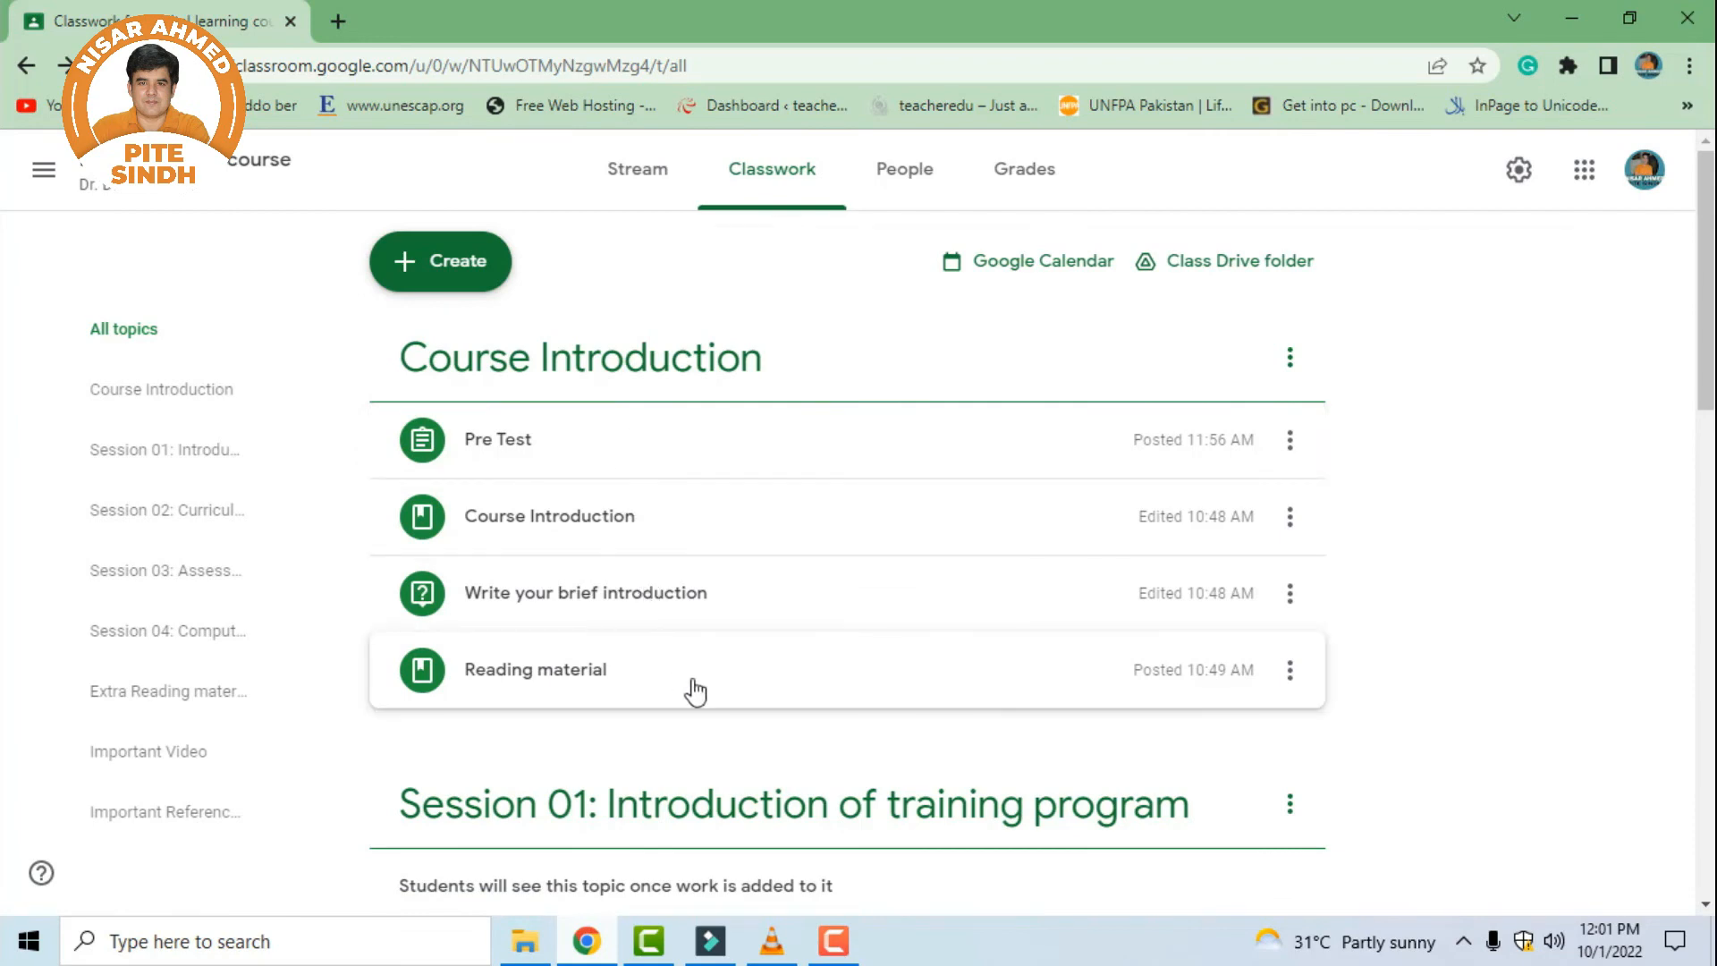
scroll(671, 608, down, 3)
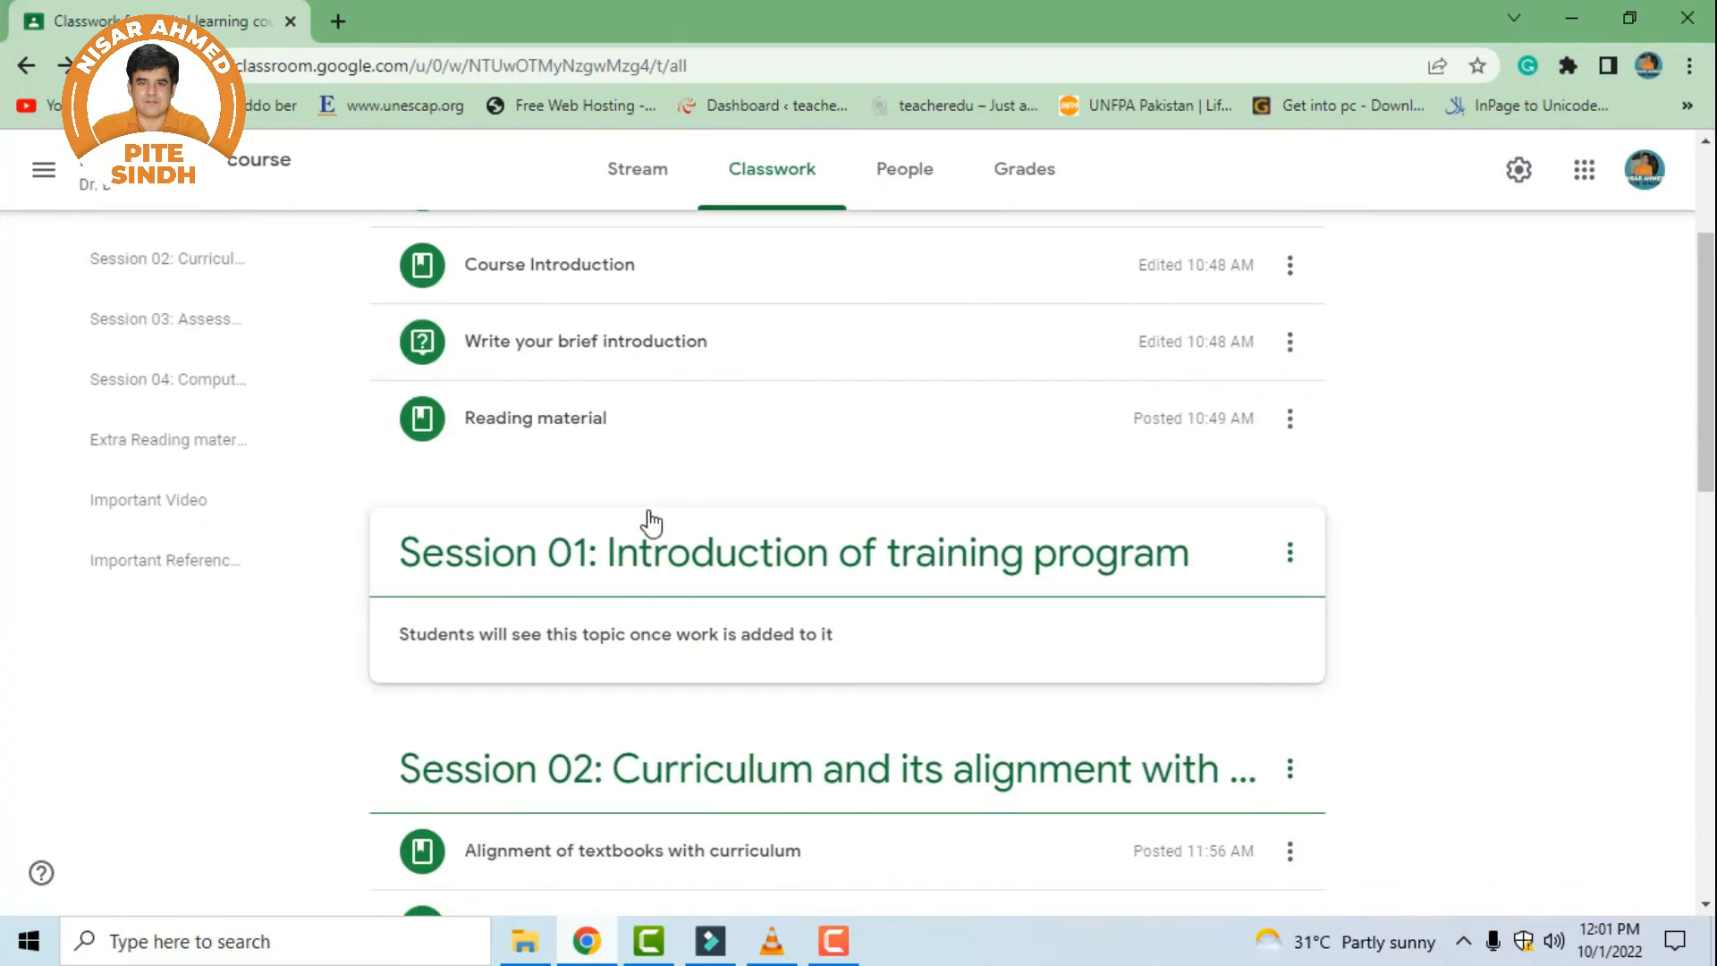
scroll(647, 521, up, 2)
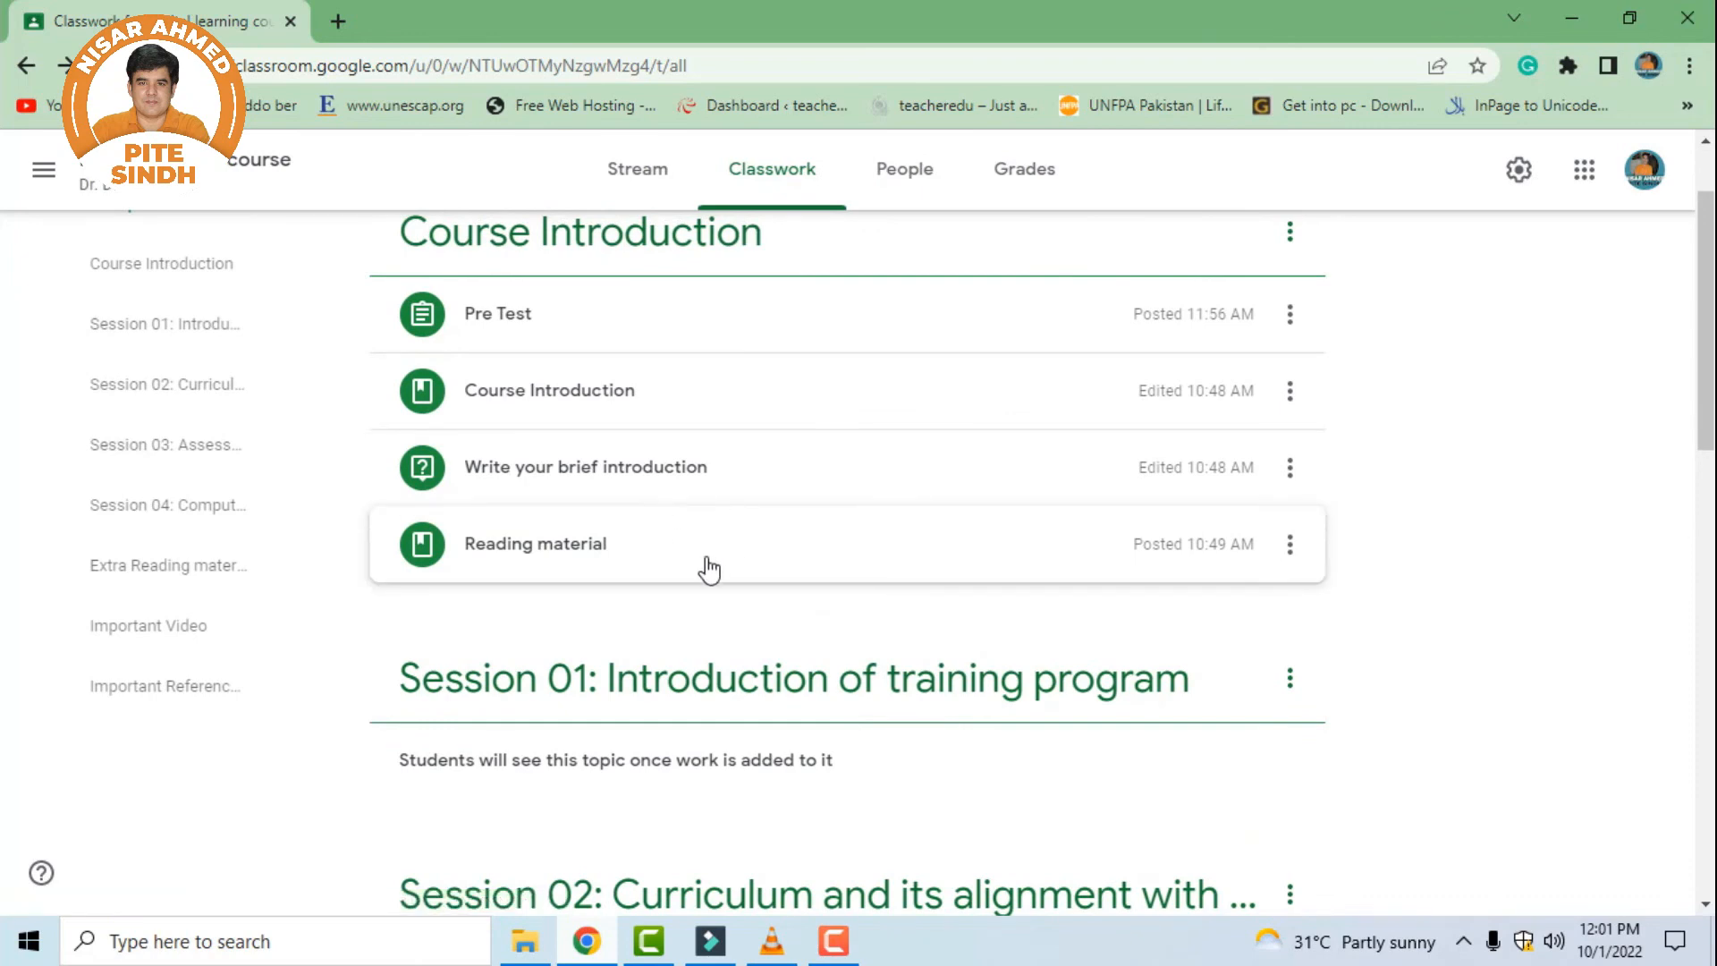
scroll(682, 575, down, 5)
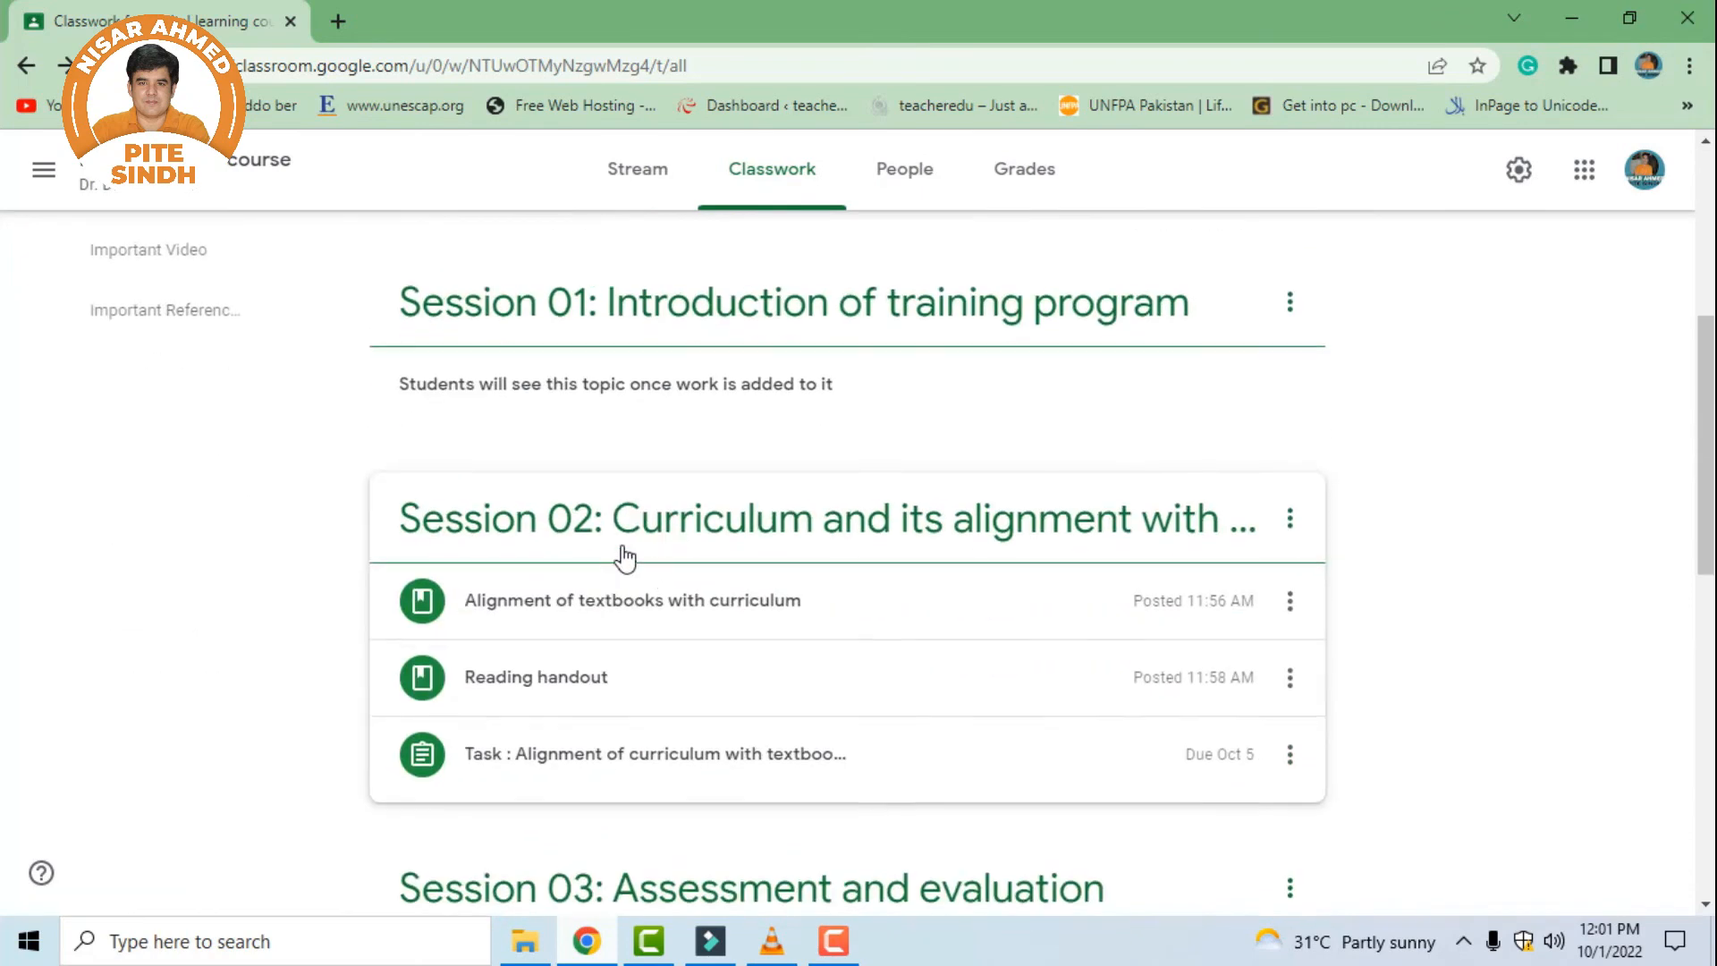
scroll(622, 556, up, 4)
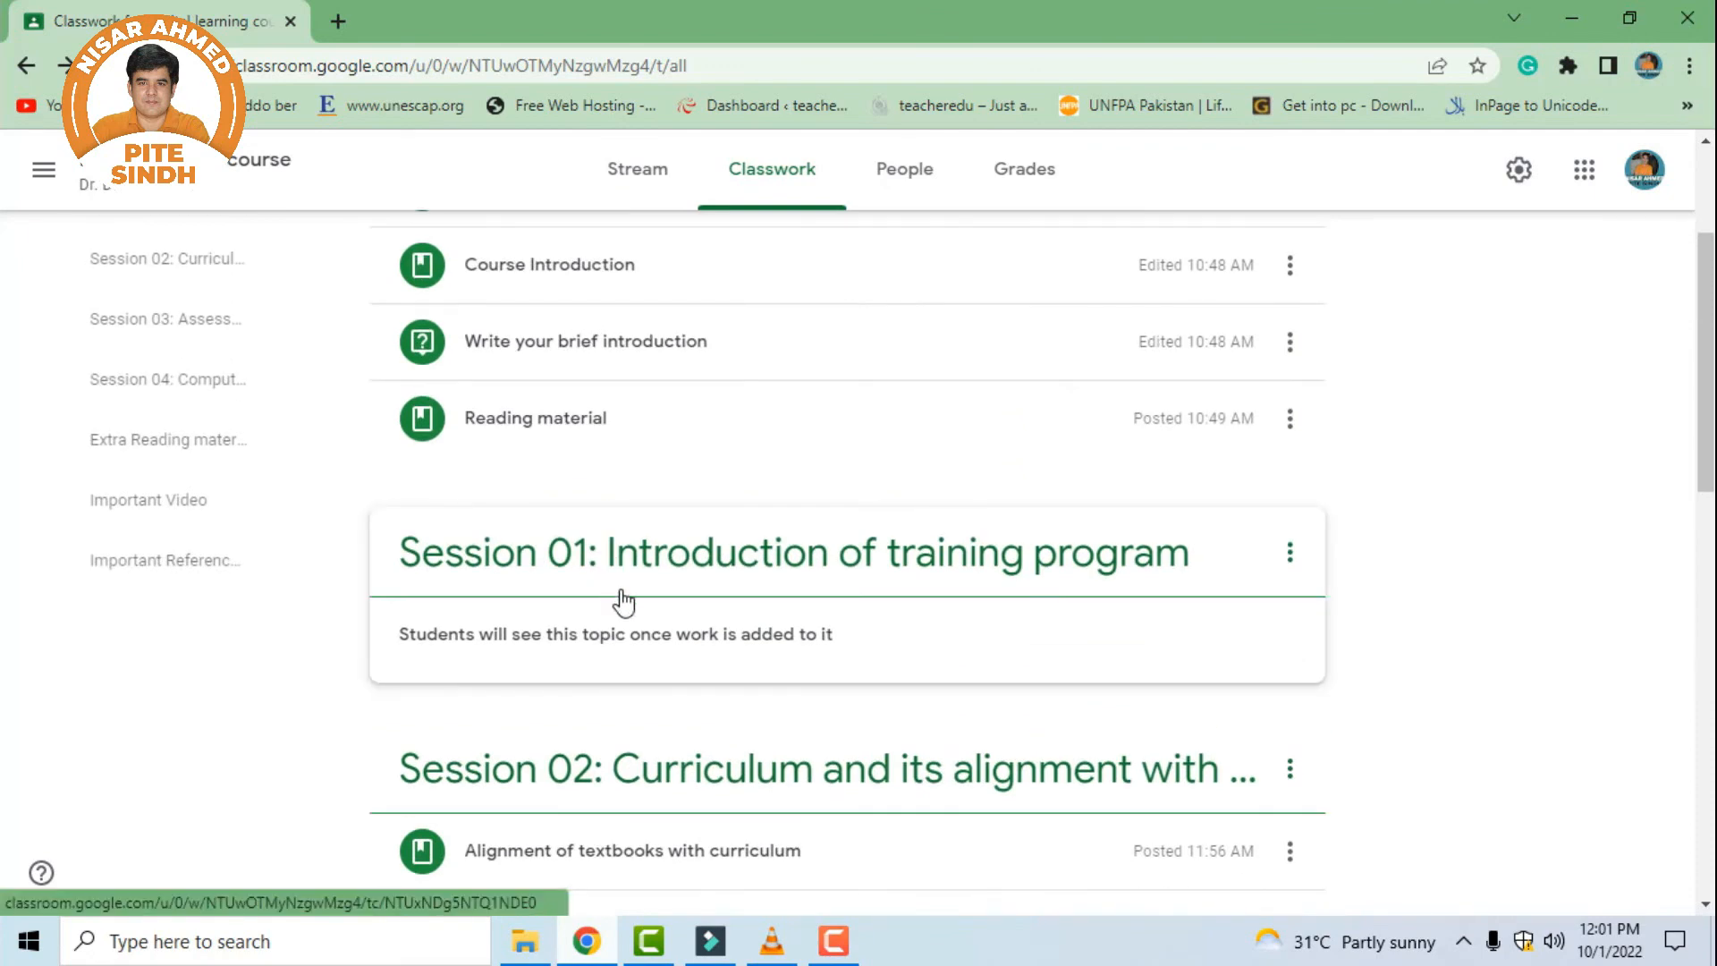
scroll(631, 666, down, 4)
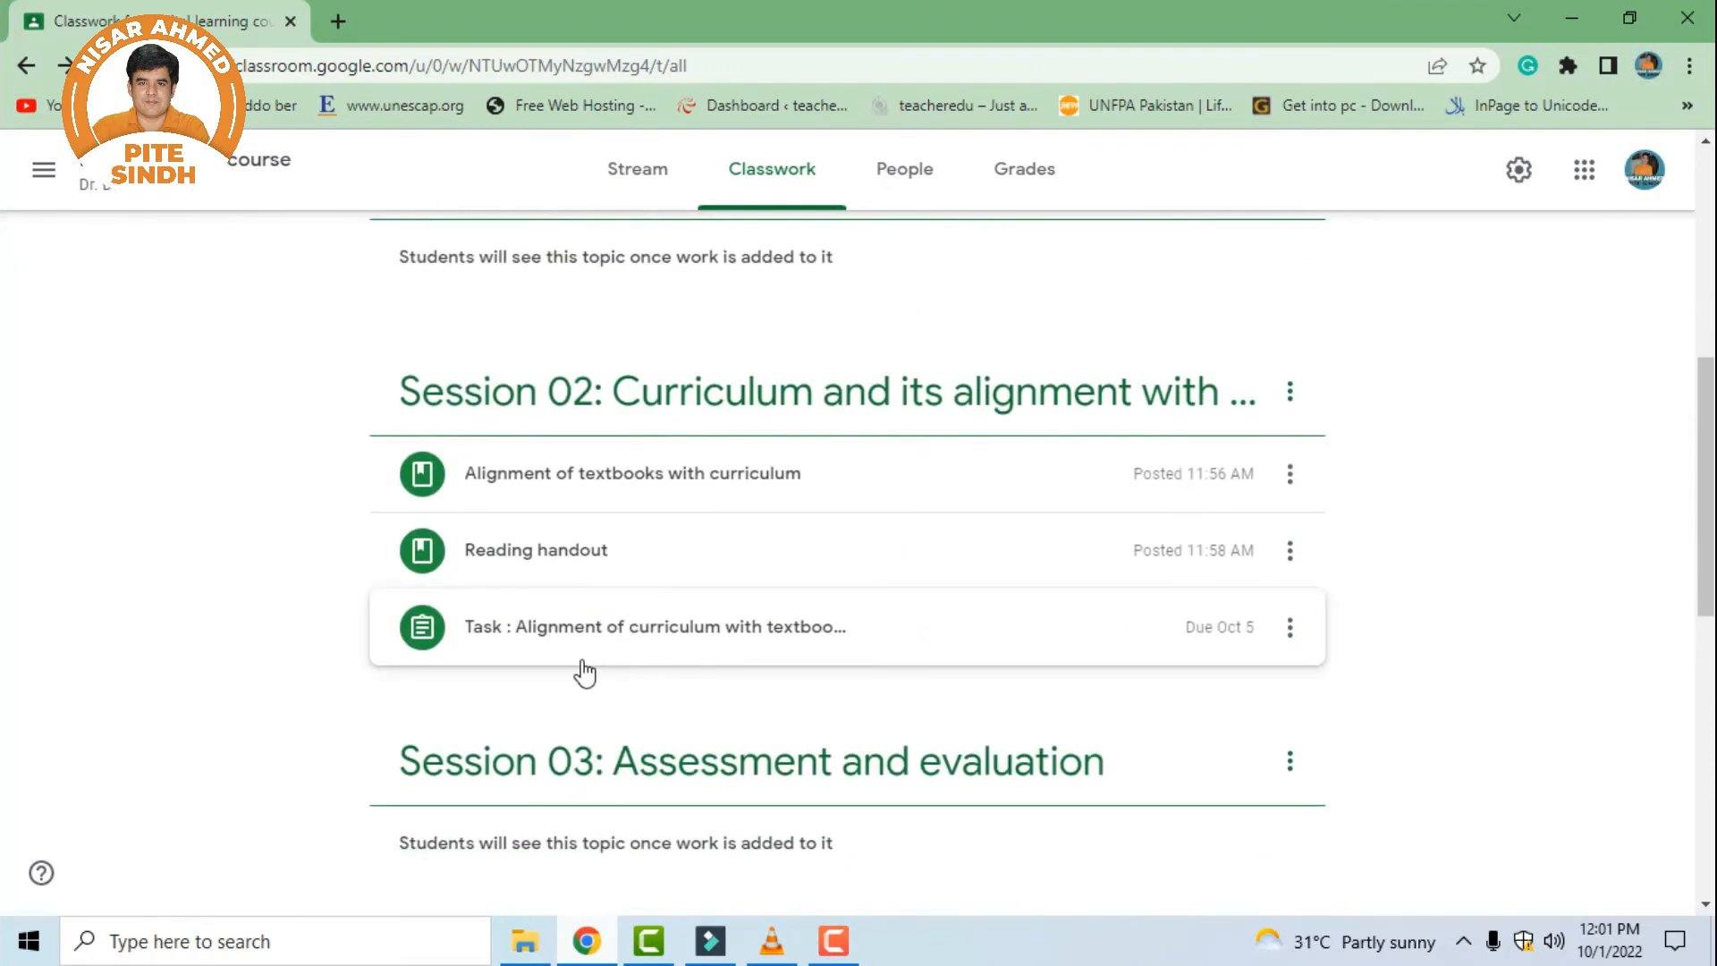
scroll(590, 680, down, 9)
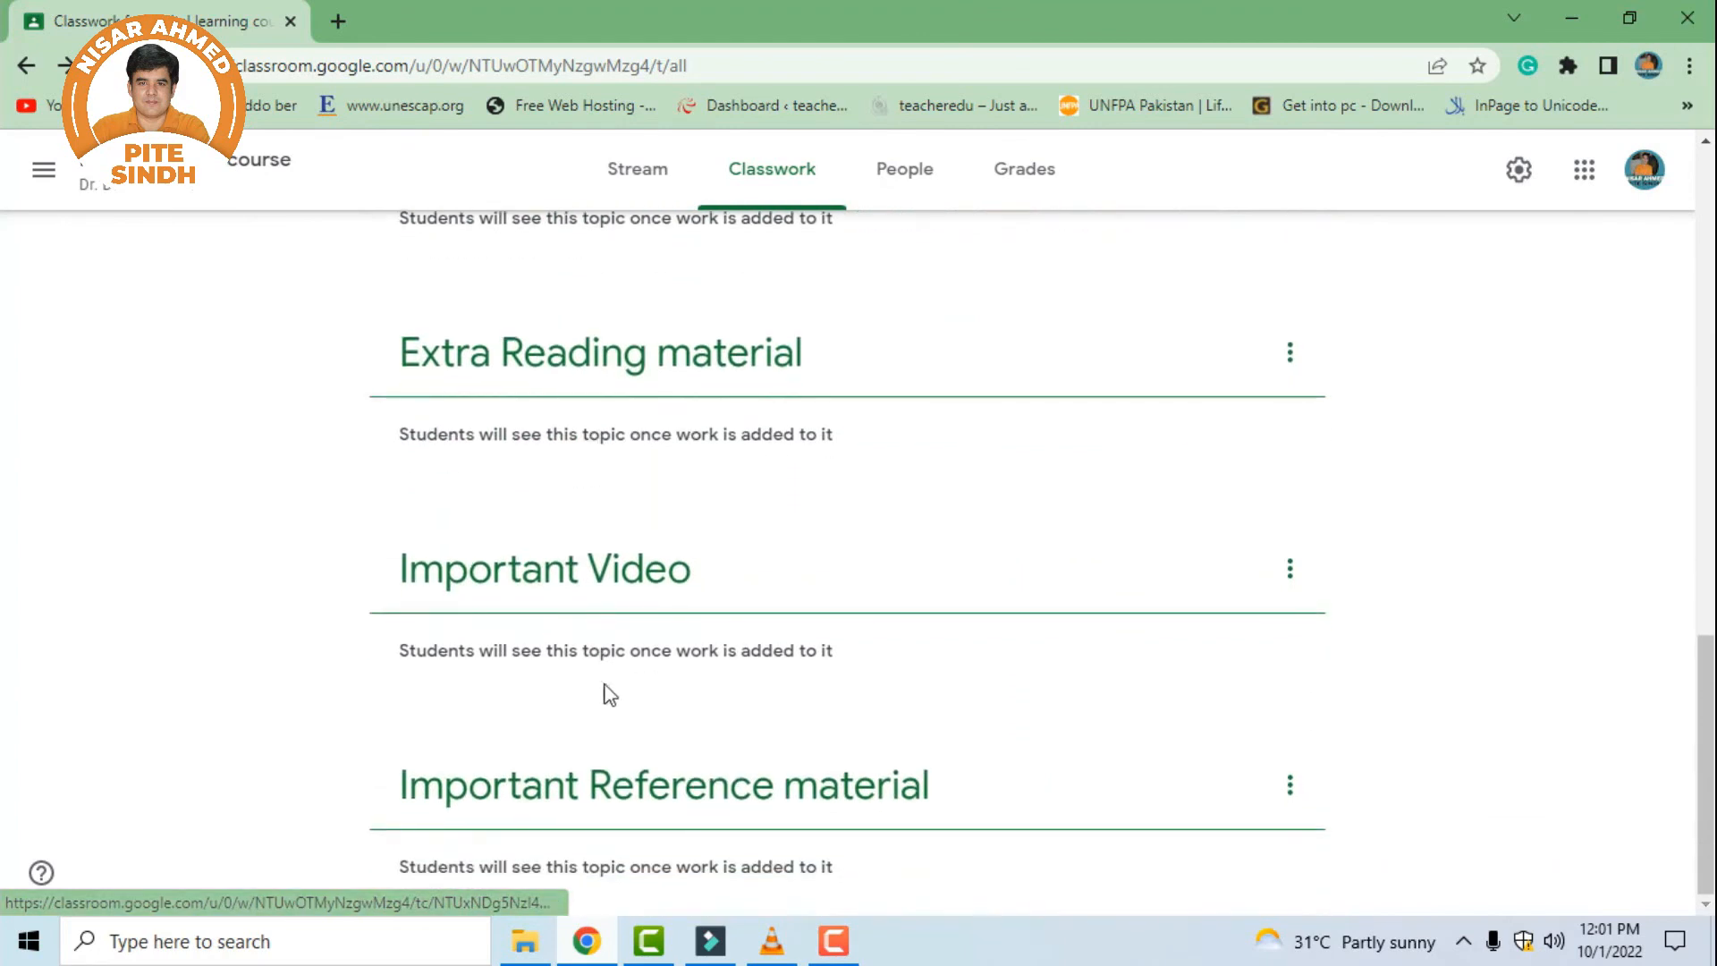
scroll(1195, 563, up, 10)
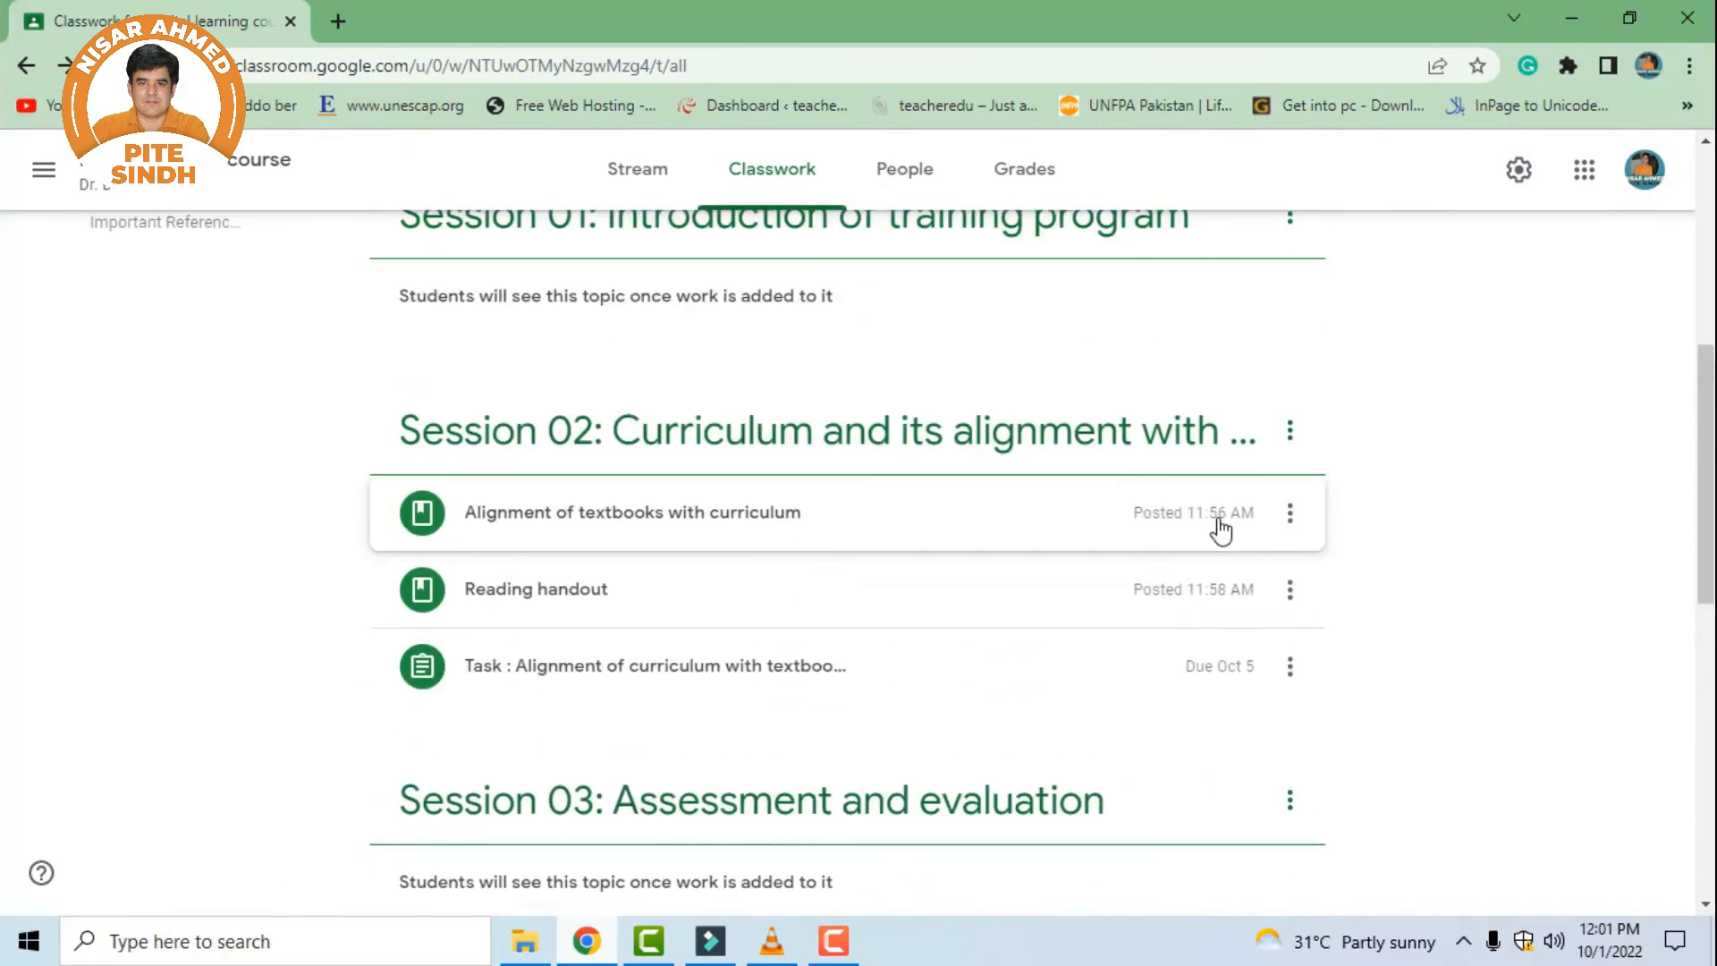
scroll(1221, 529, up, 7)
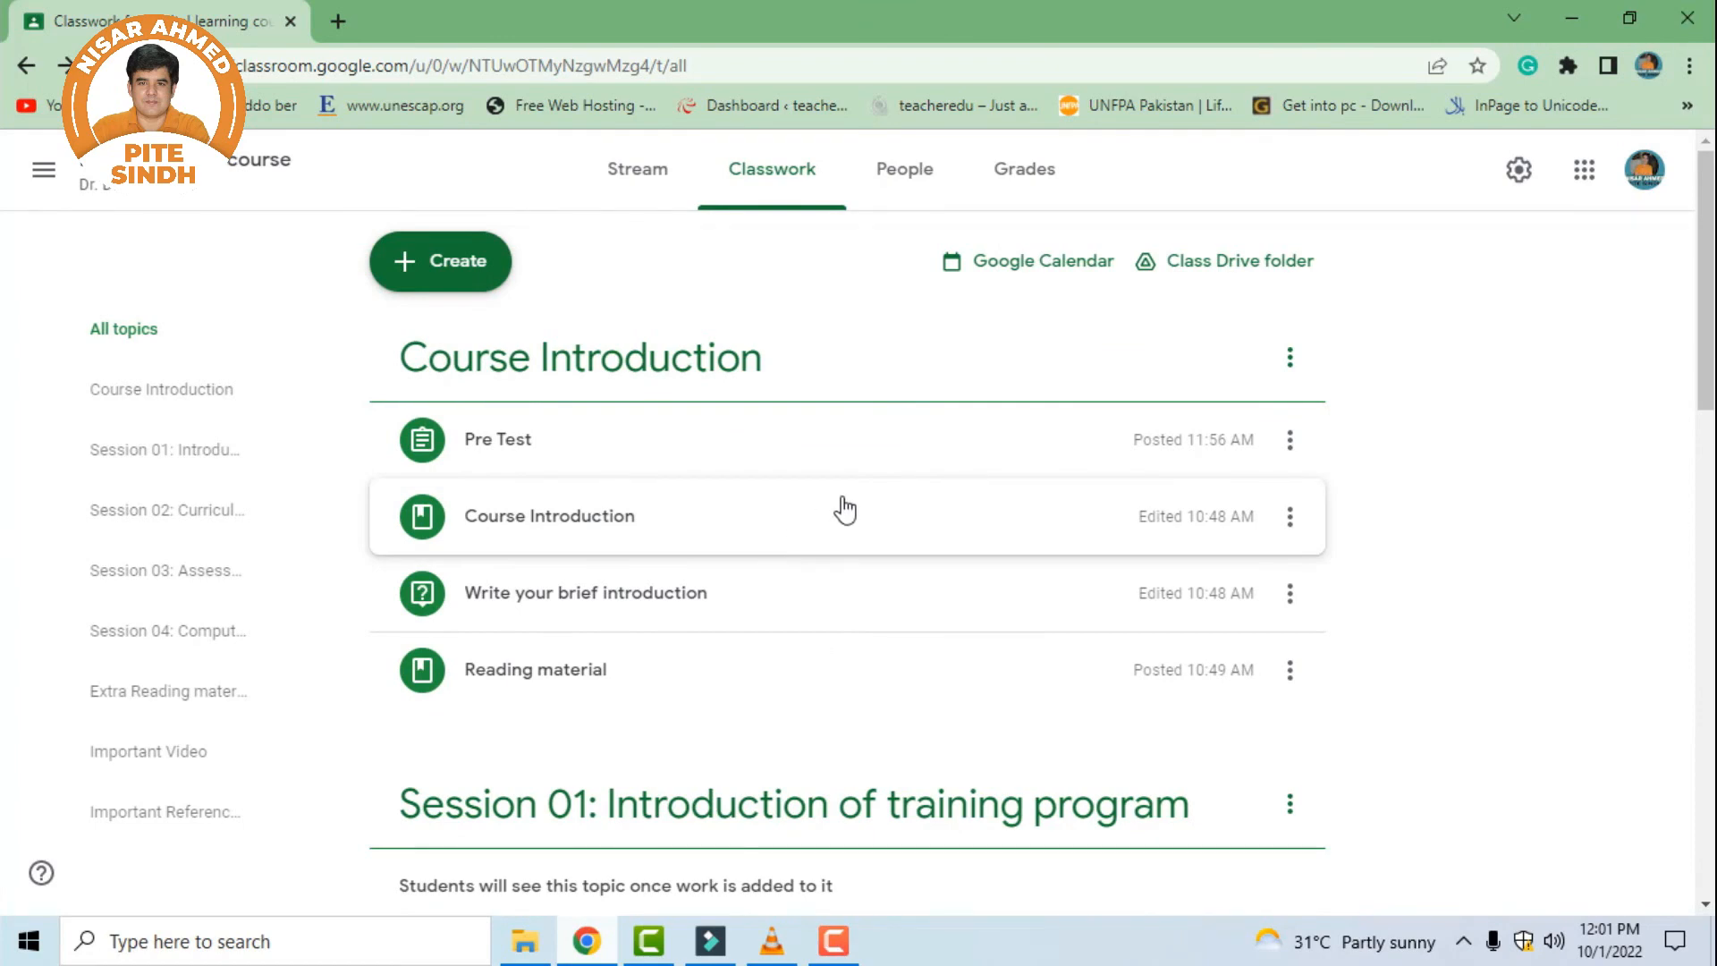
scroll(726, 626, down, 4)
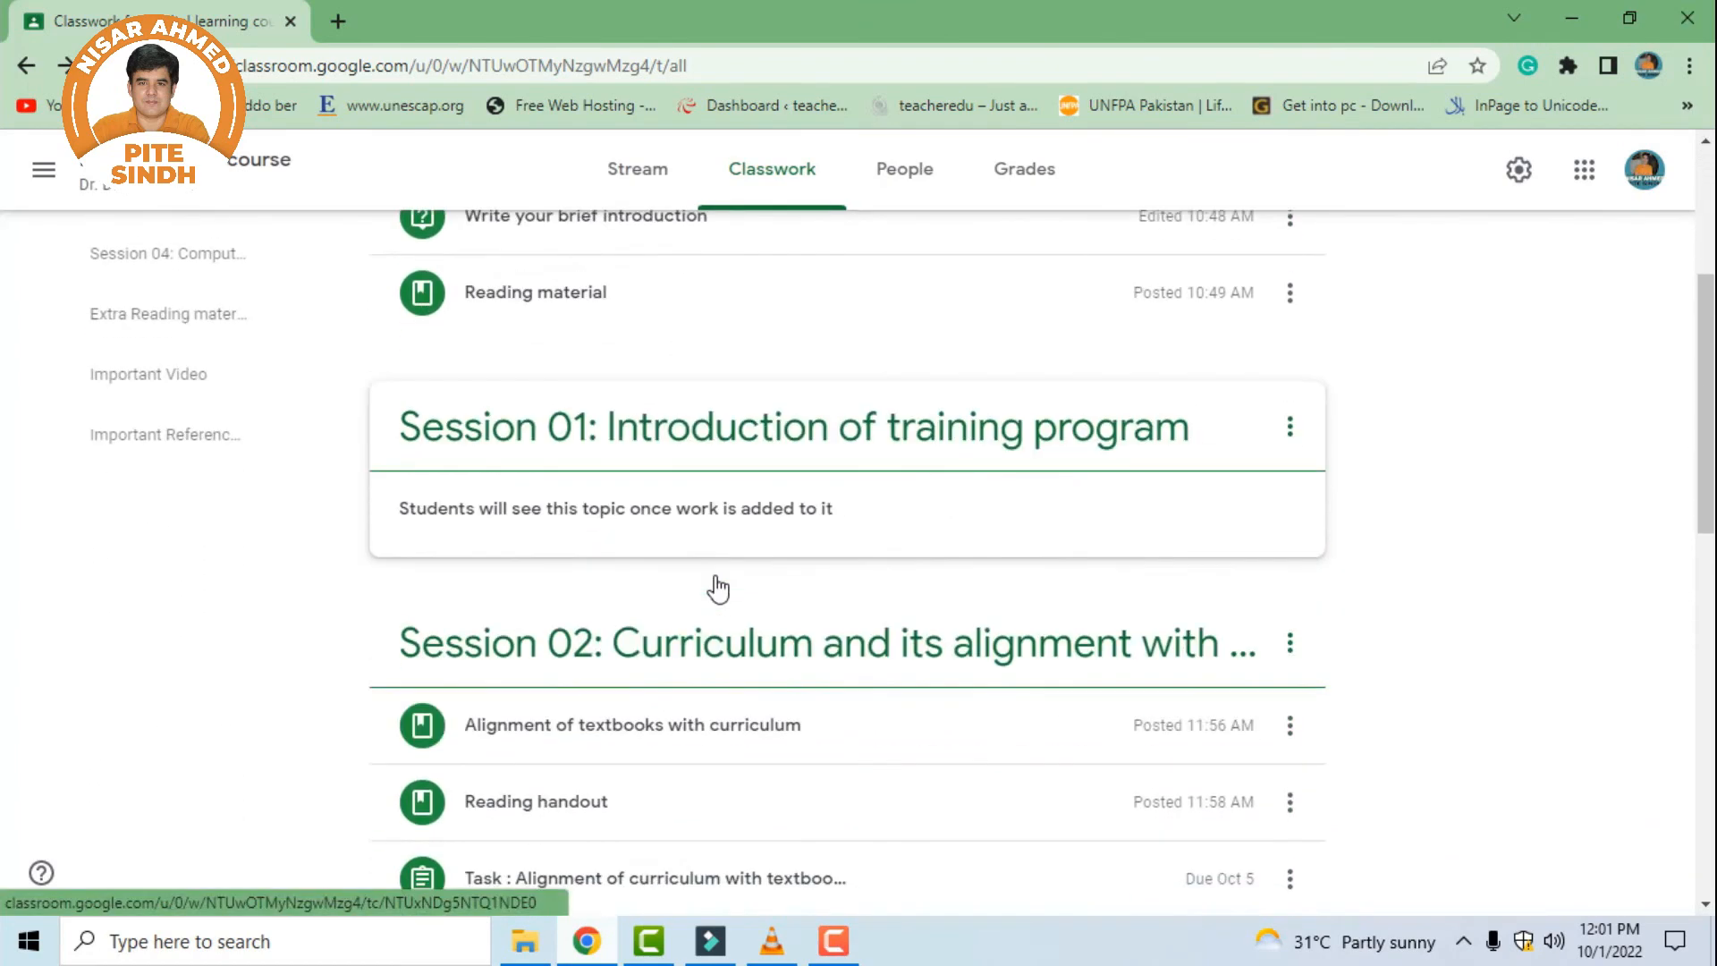
scroll(748, 464, down, 1)
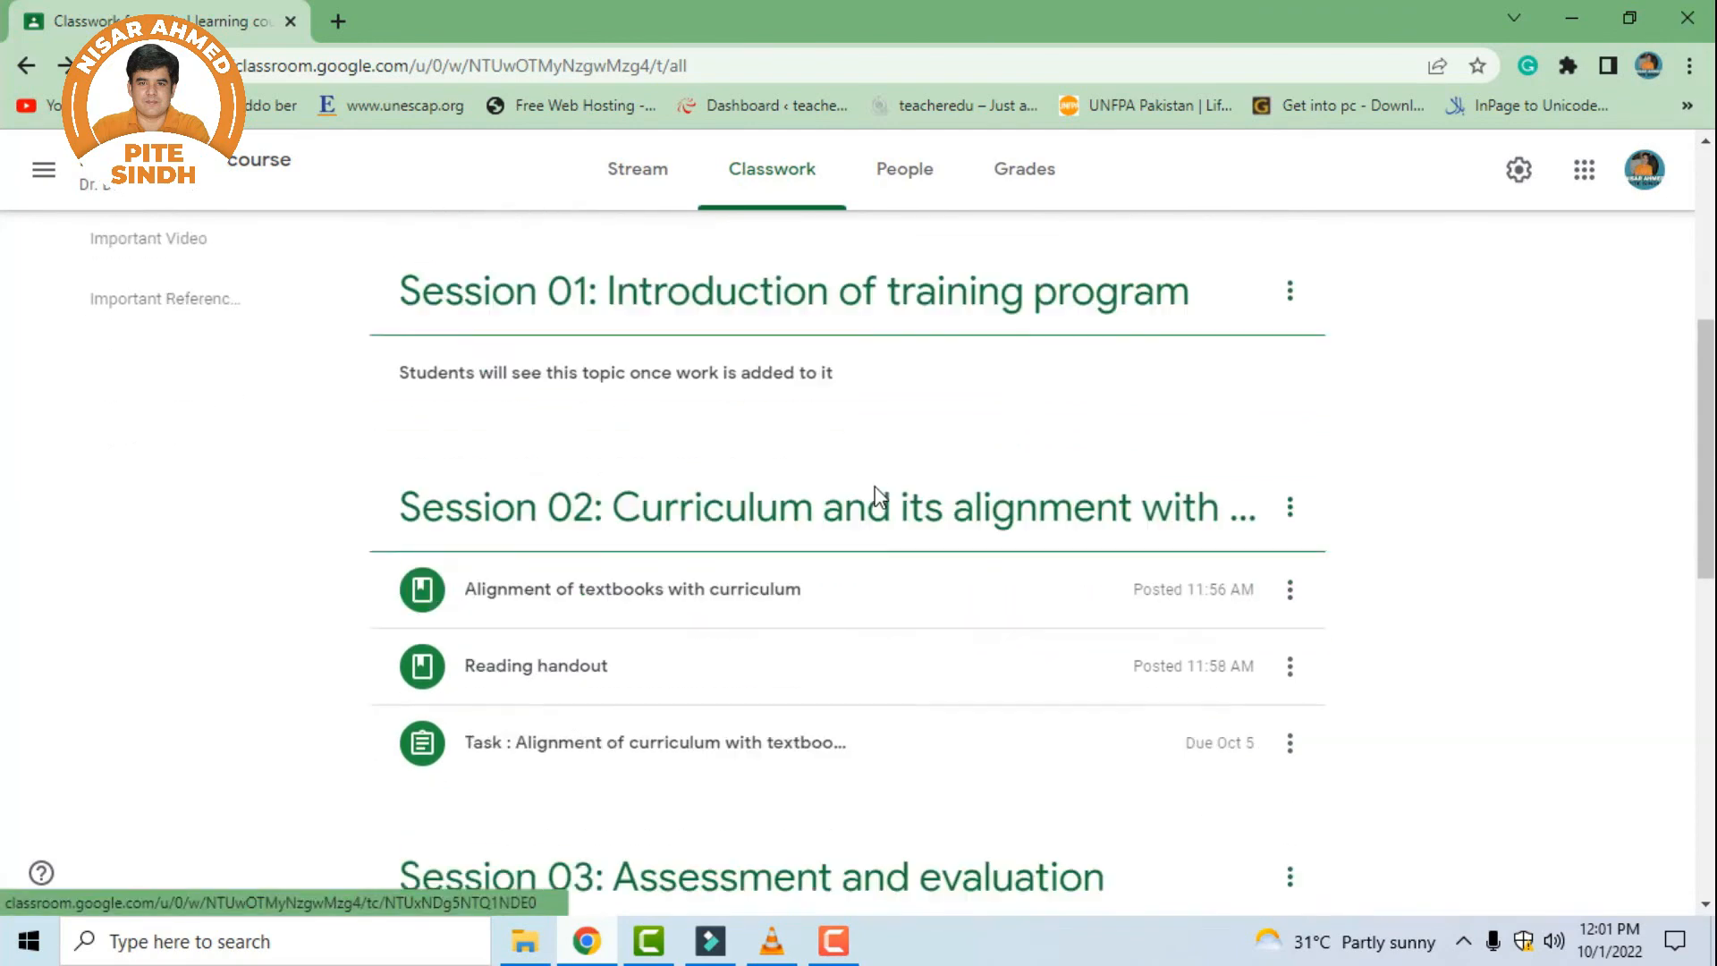
scroll(877, 487, down, 5)
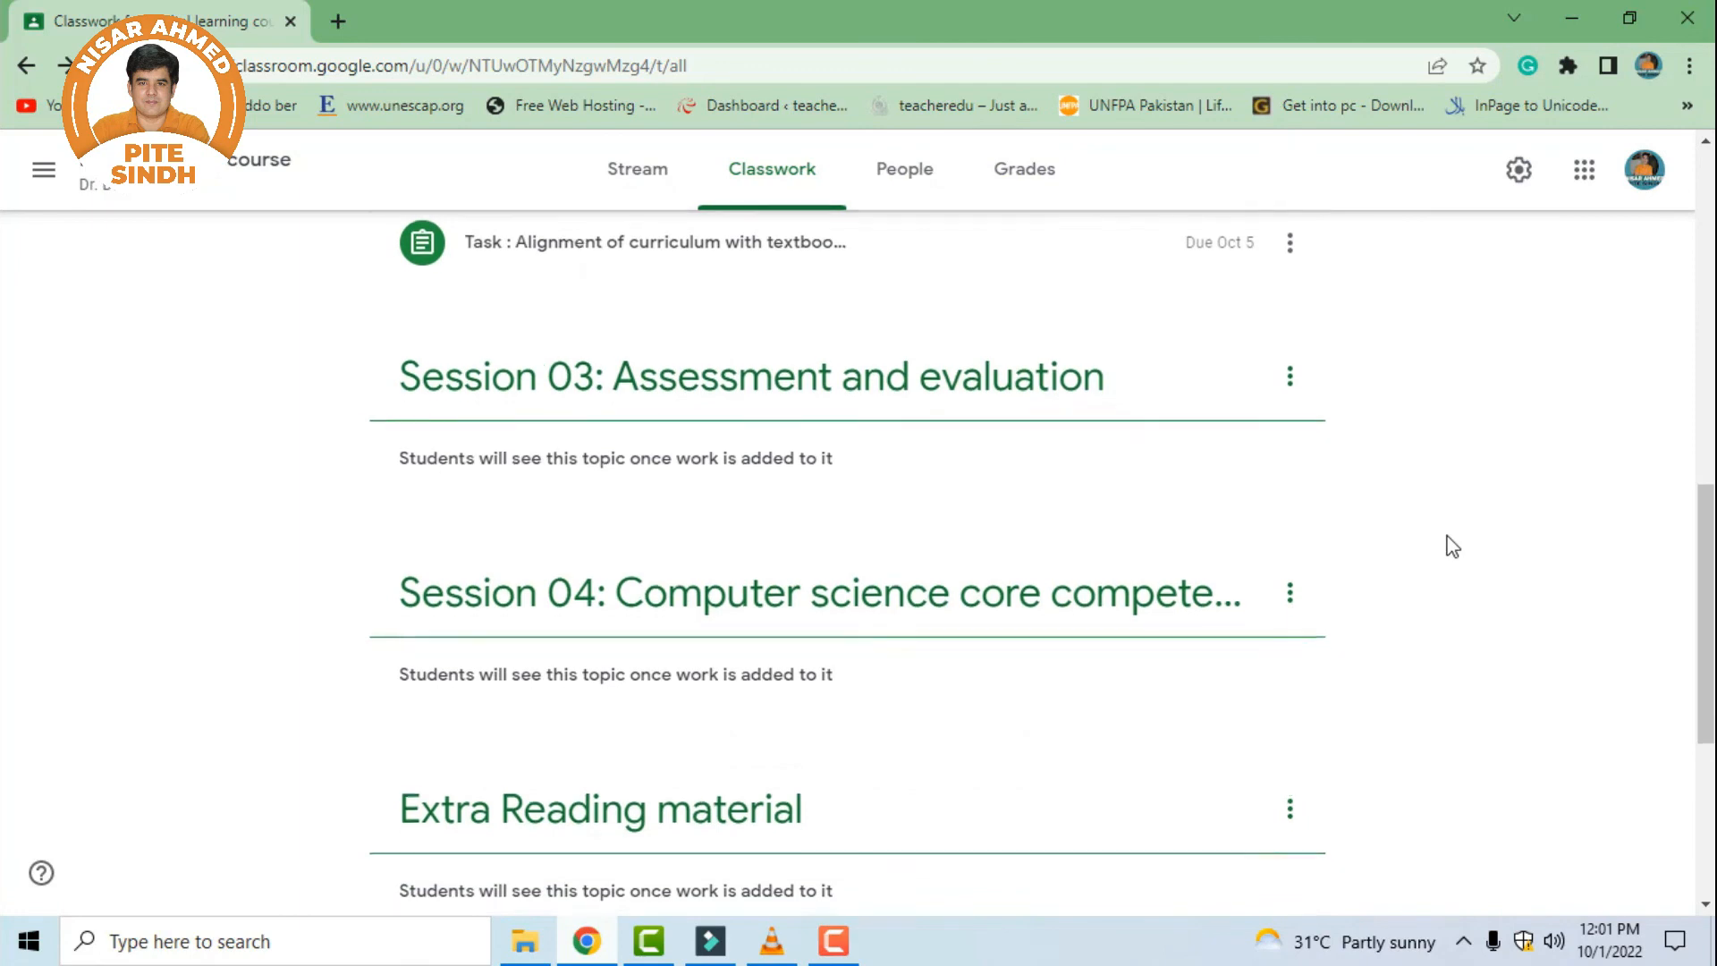
scroll(1431, 572, down, 5)
scroll(1407, 604, up, 6)
scroll(1396, 591, up, 6)
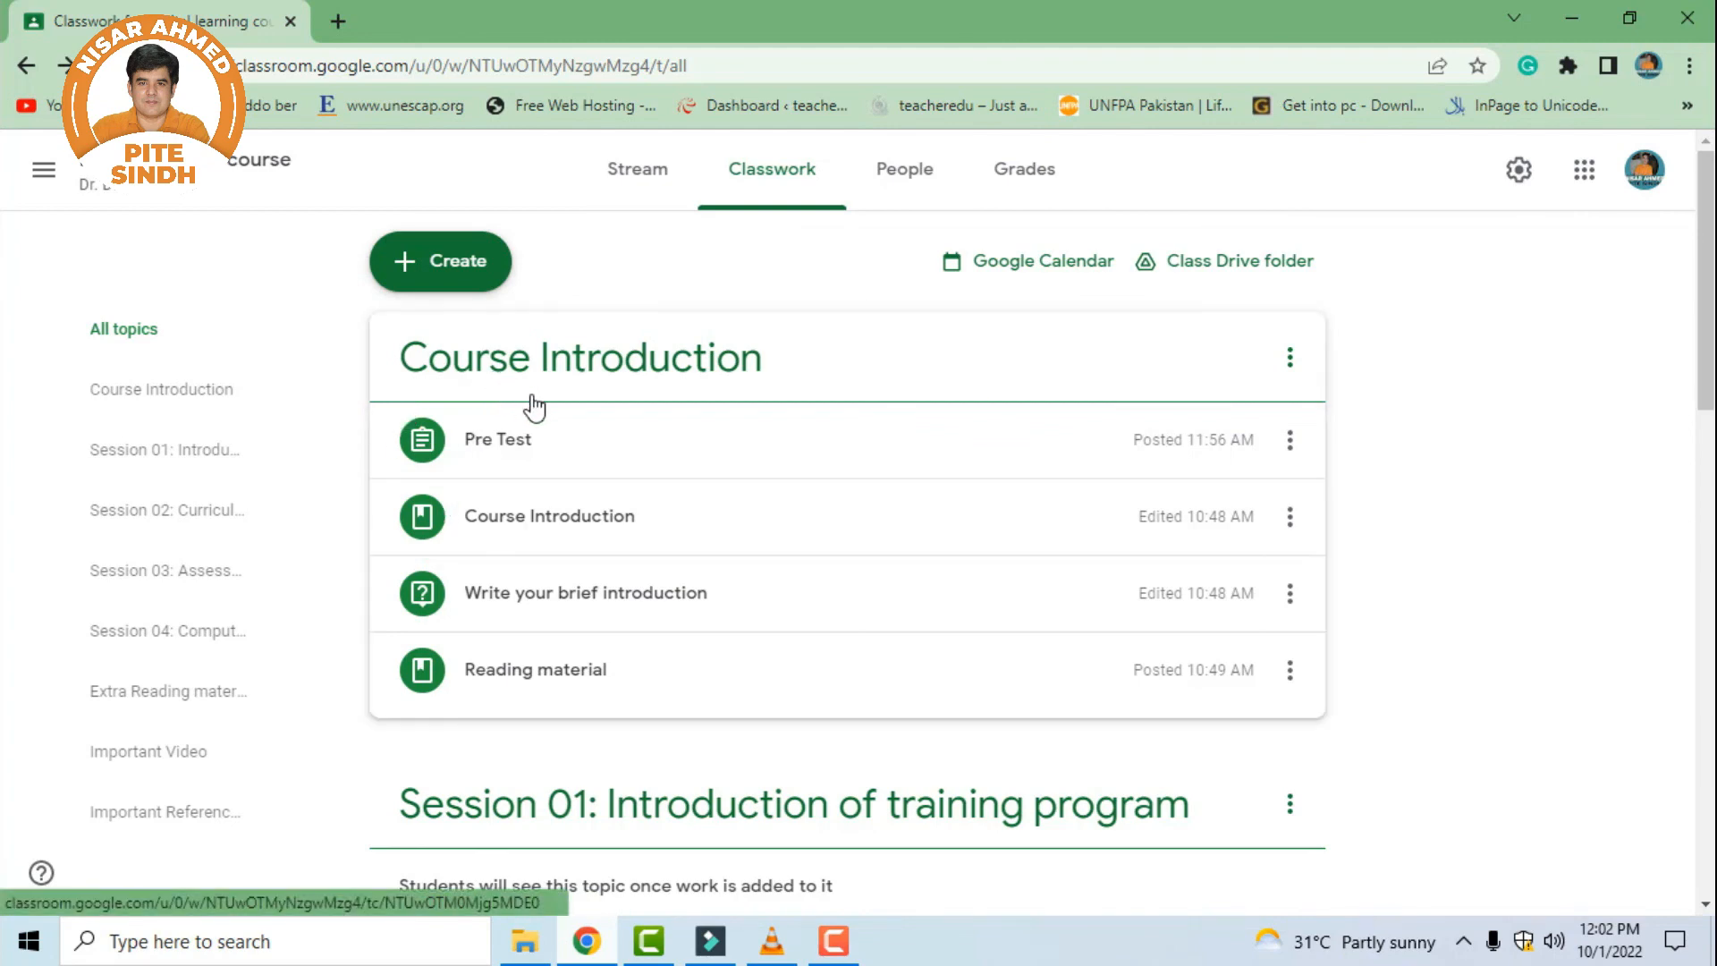
scroll(582, 430, down, 3)
scroll(675, 444, up, 3)
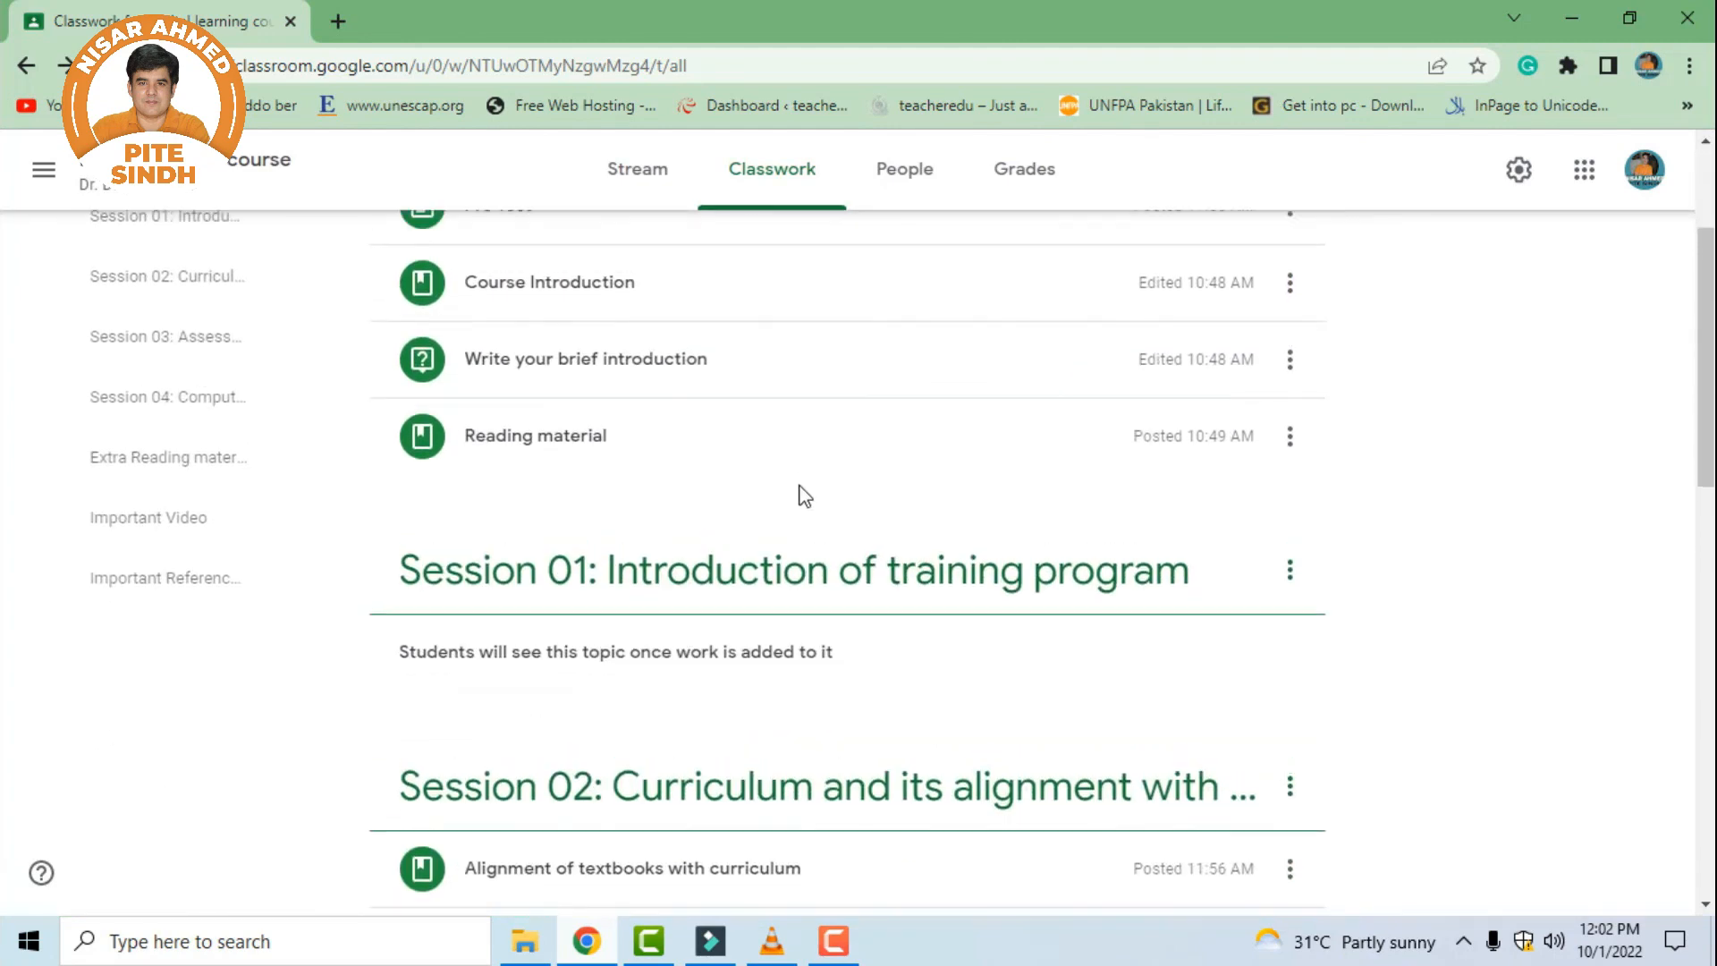
scroll(774, 428, down, 2)
scroll(901, 334, up, 2)
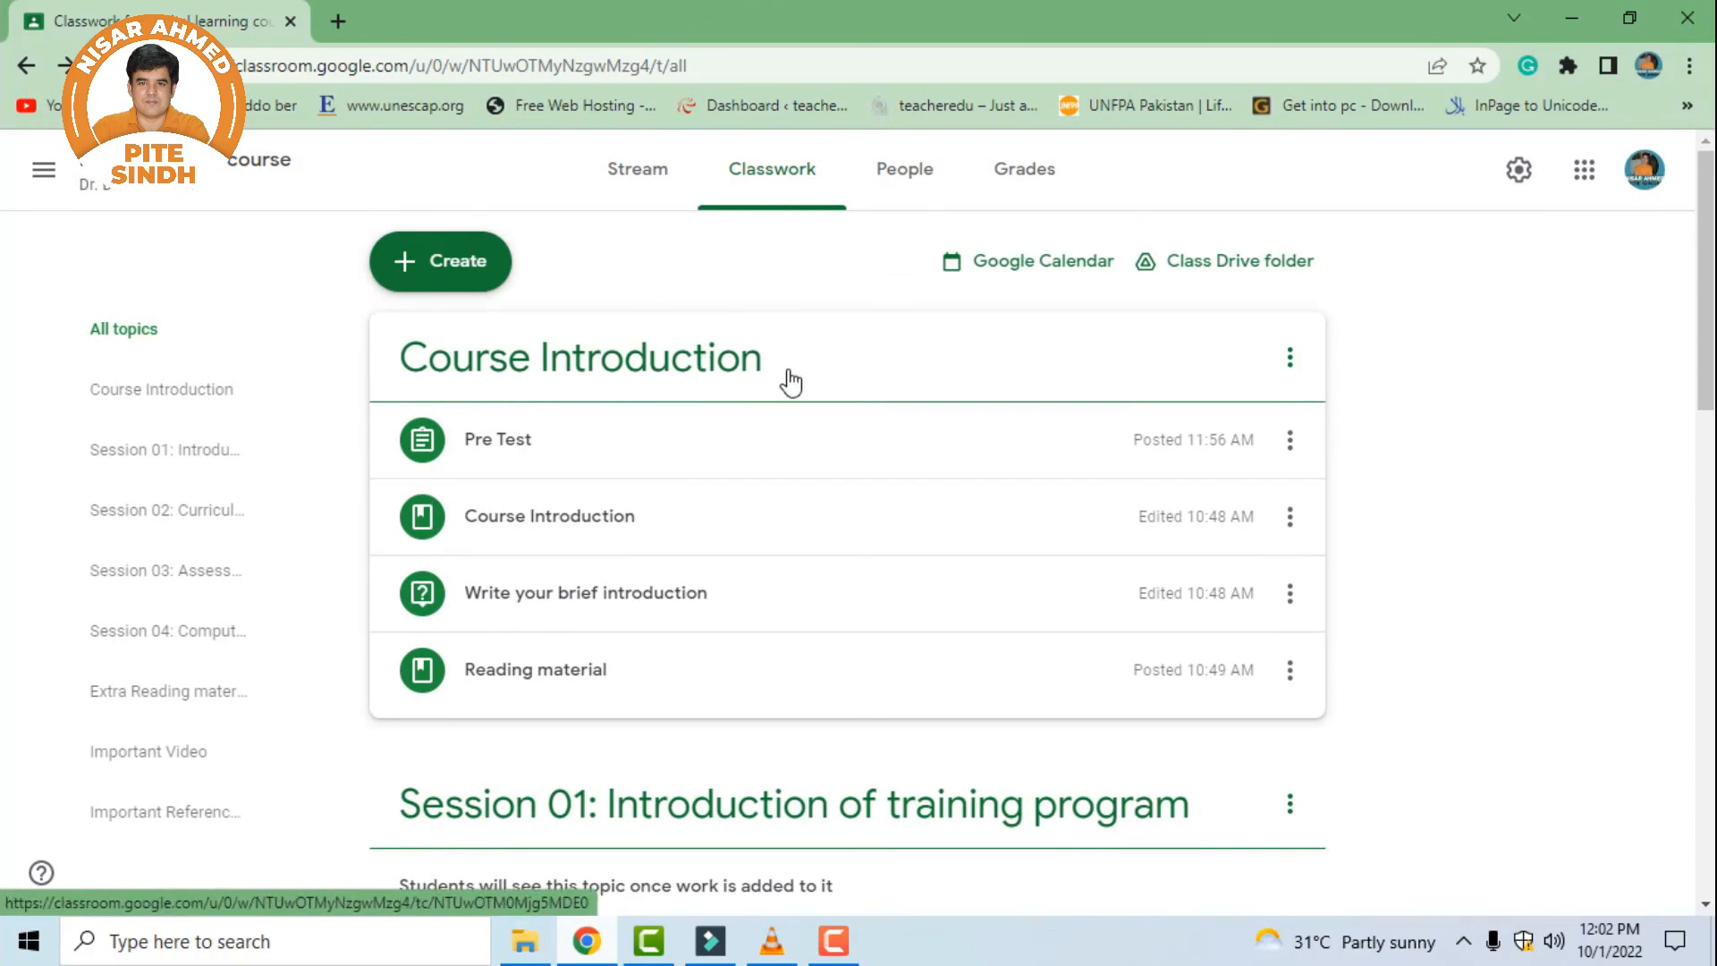
click(483, 281)
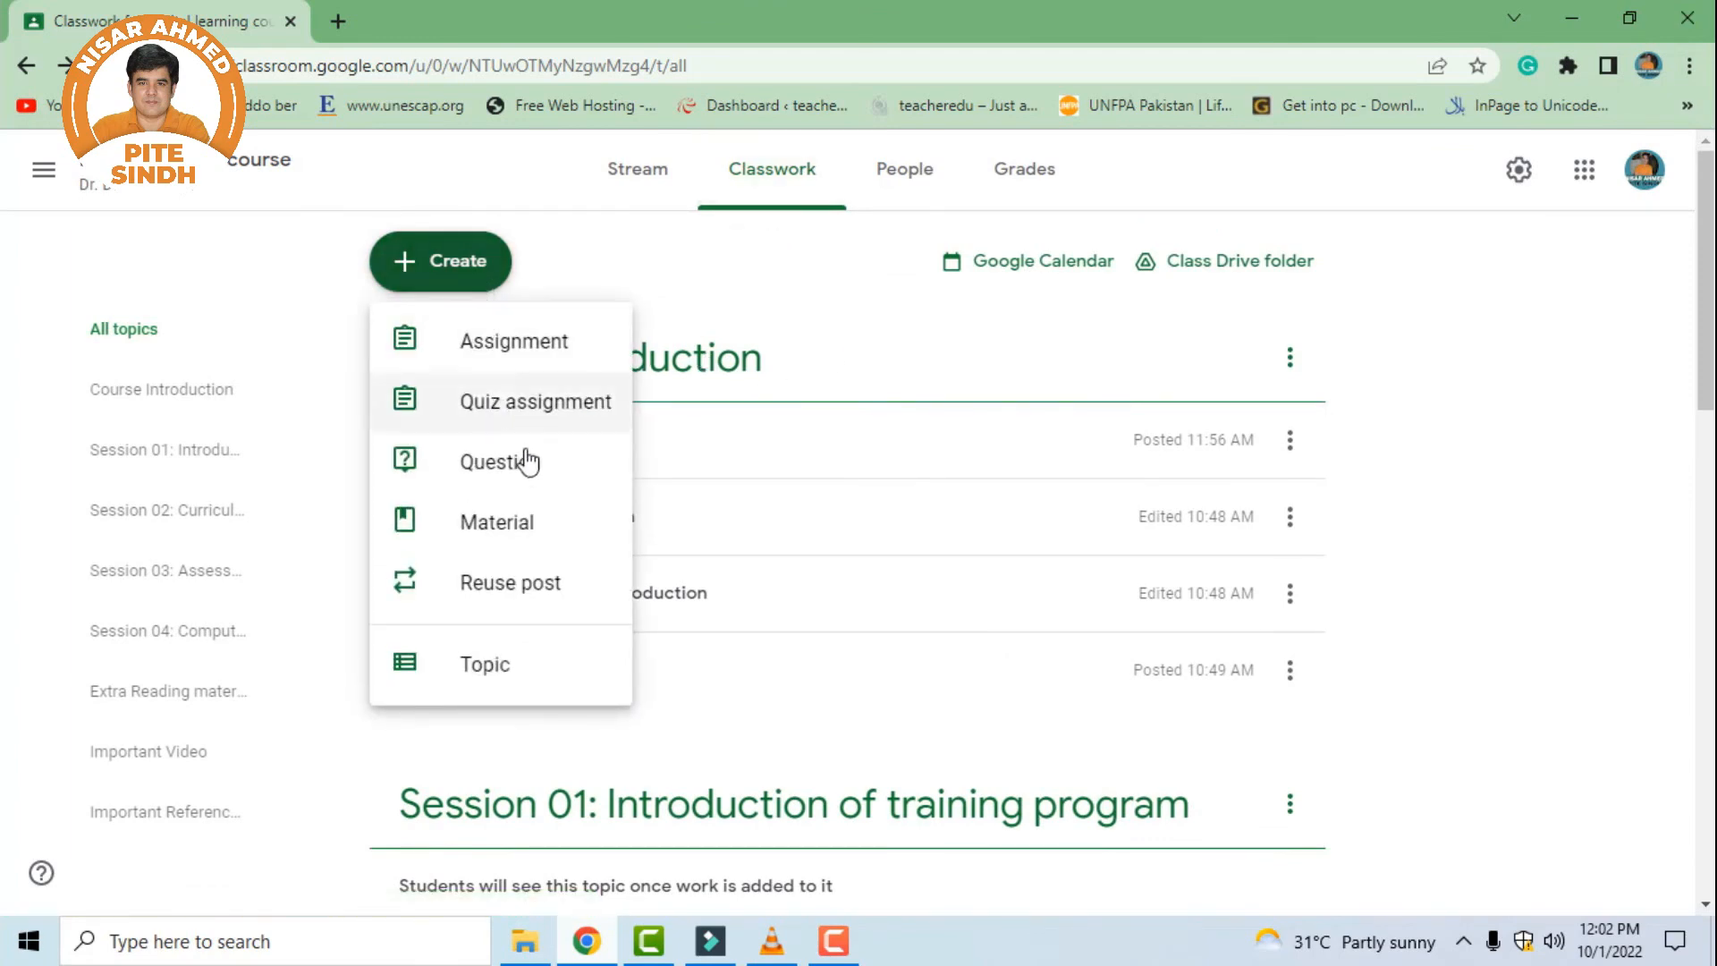
click(1501, 510)
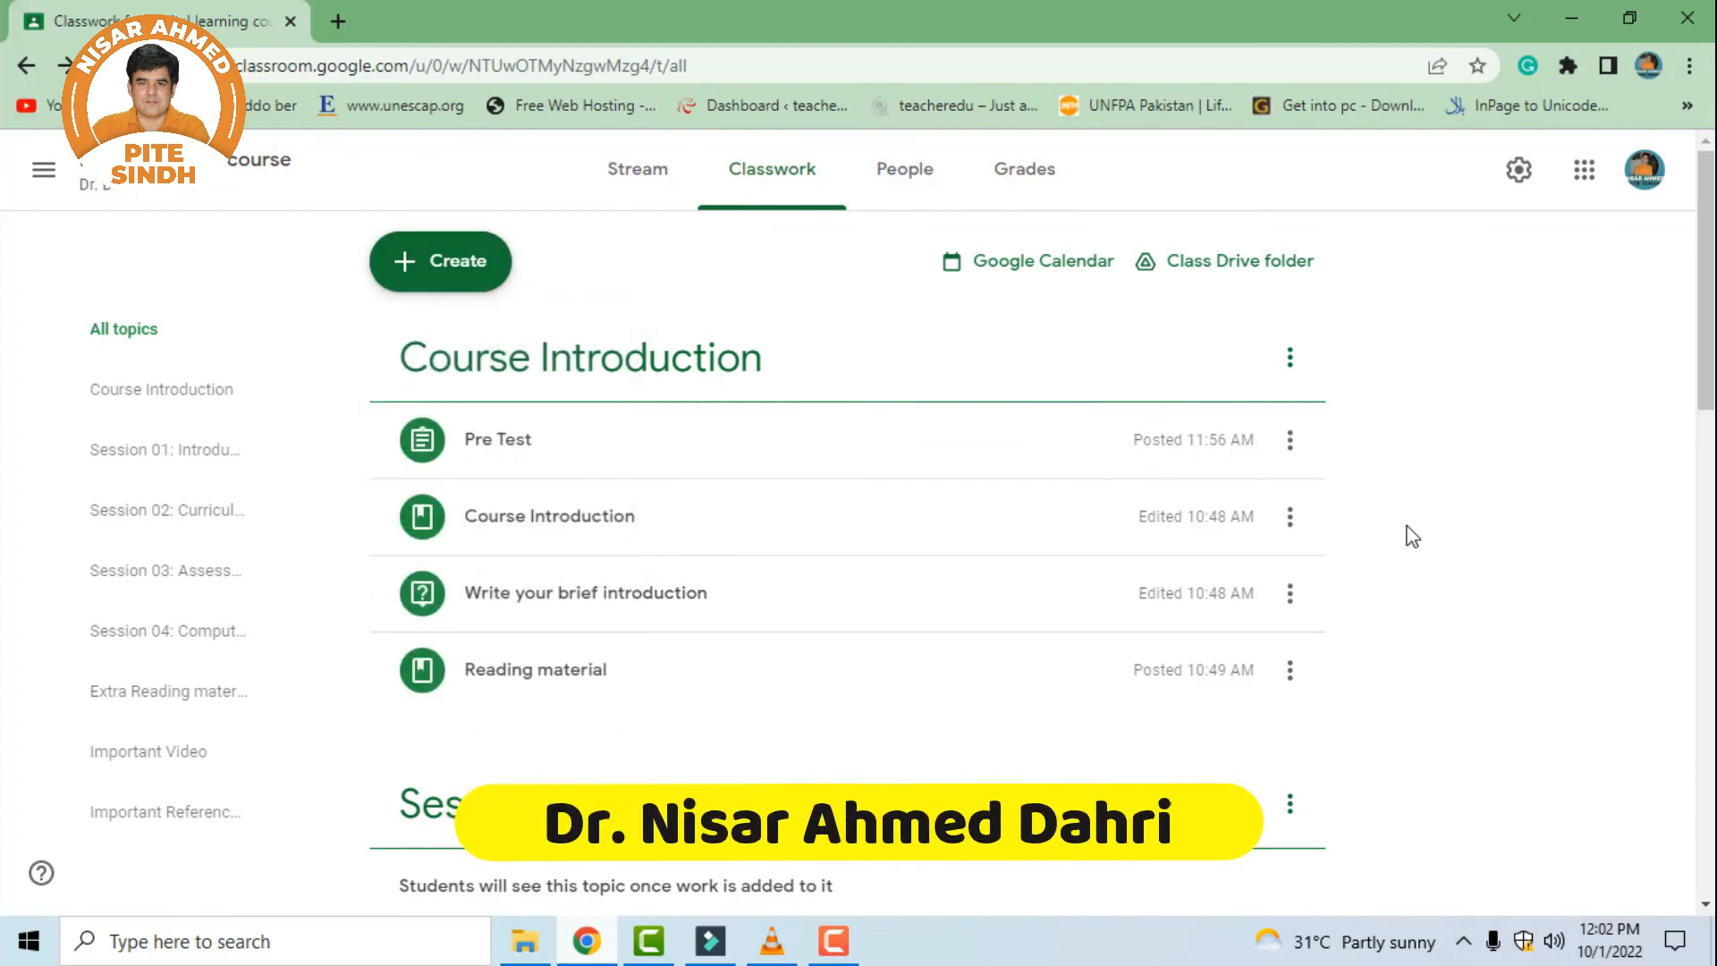